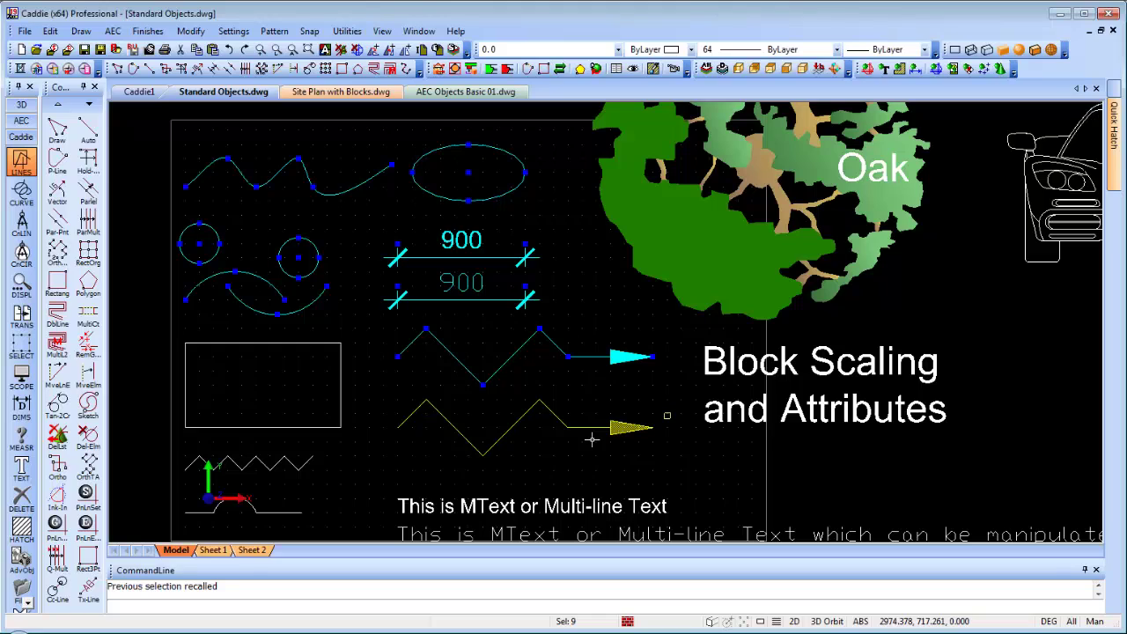
Step: Clear the current selection, open Object Properties, and enlarge its floating window so all property names and values are readable
{"action": "key", "text": "Escape"}
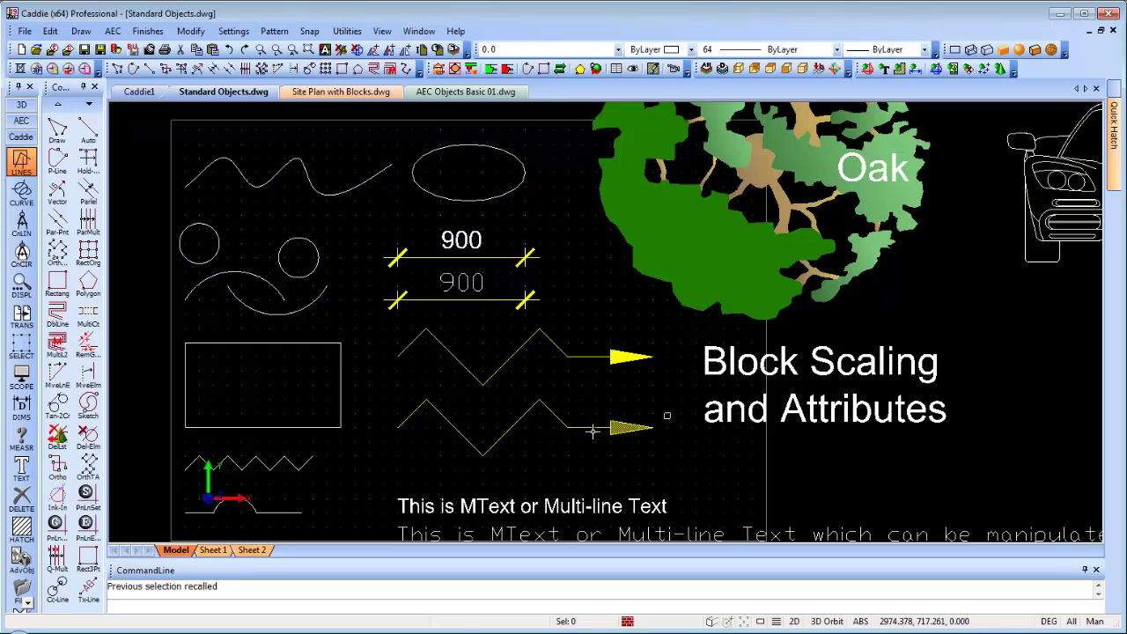
{"action": "right_click", "coordinate": [565, 306]}
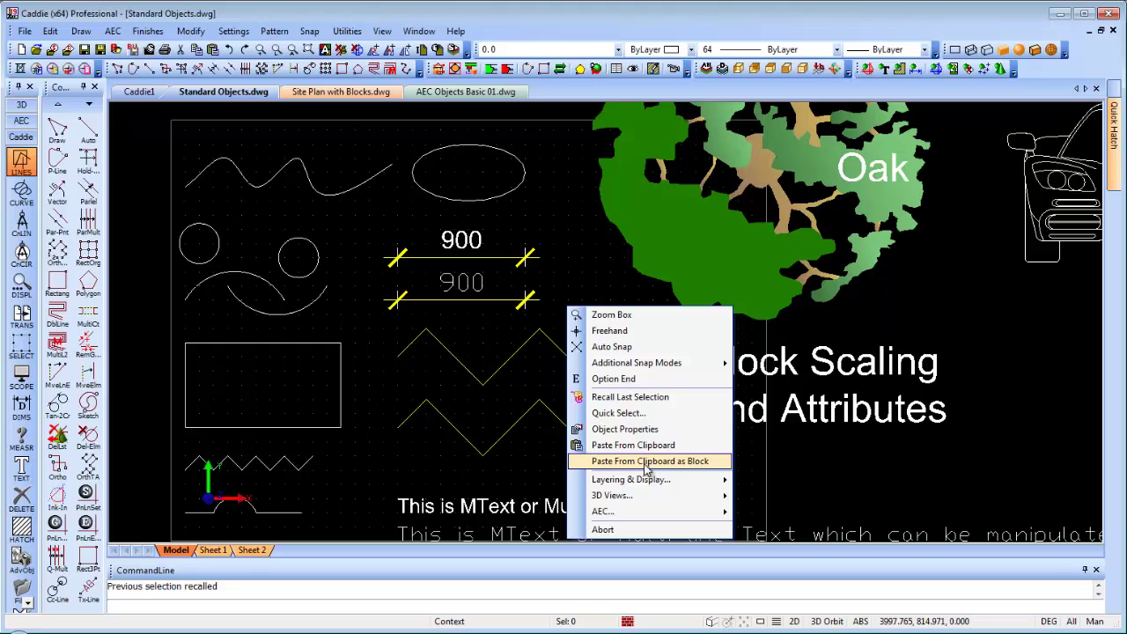
{"action": "mouse_move", "coordinate": [637, 490]}
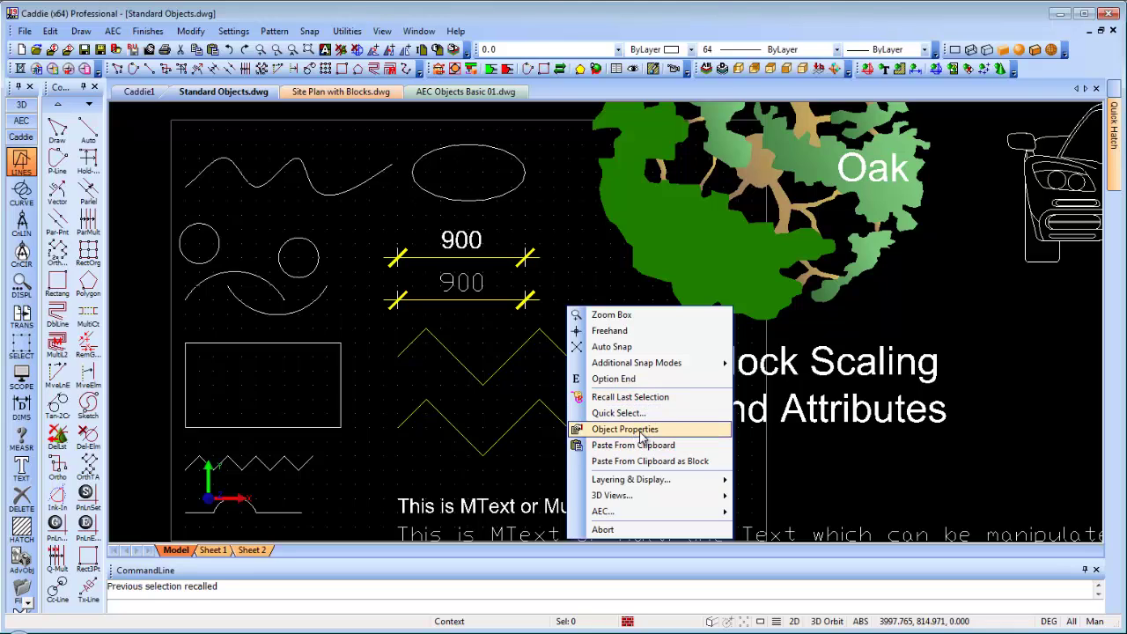
{"action": "left_click", "coordinate": [640, 430]}
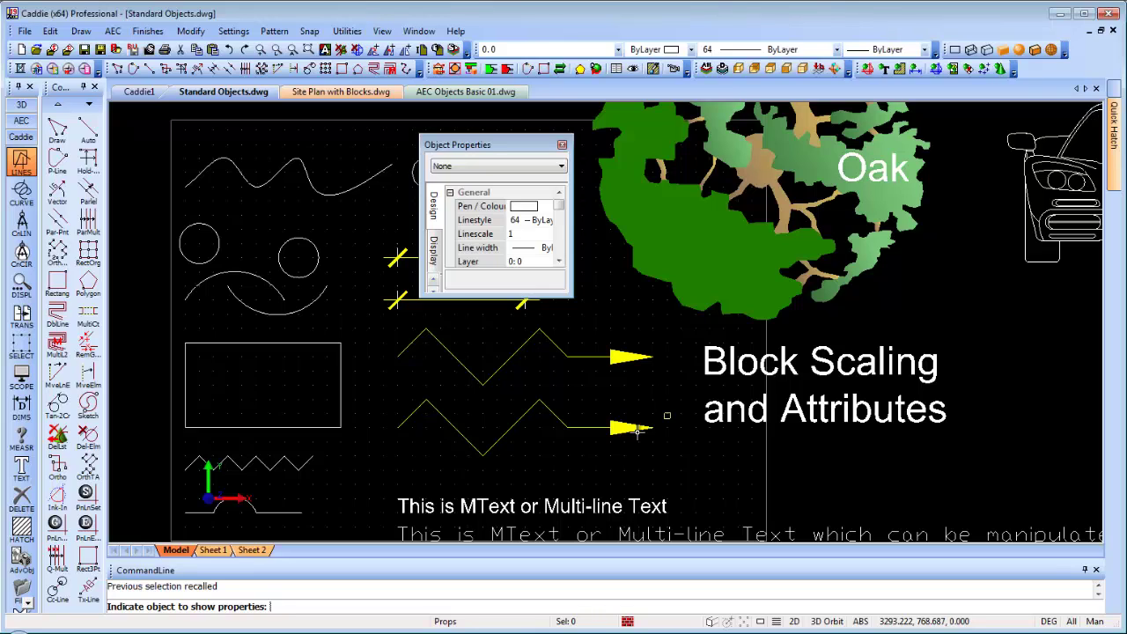
{"action": "left_click_drag", "start_coordinate": [500, 152], "coordinate": [457, 146]}
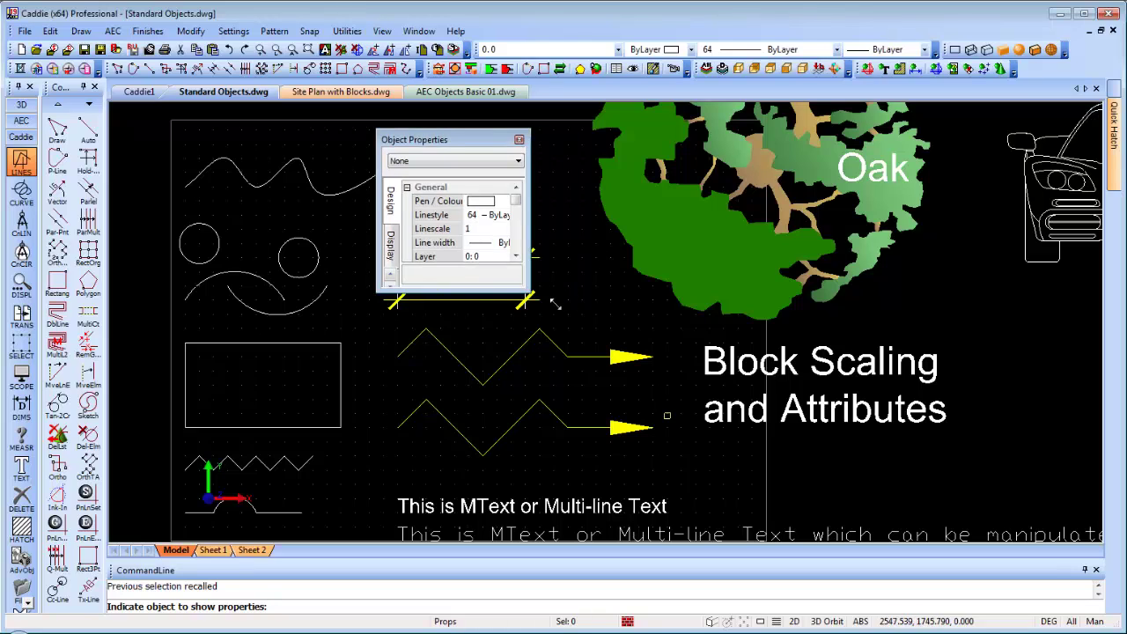
{"action": "left_click_drag", "start_coordinate": [554, 304], "coordinate": [666, 459]}
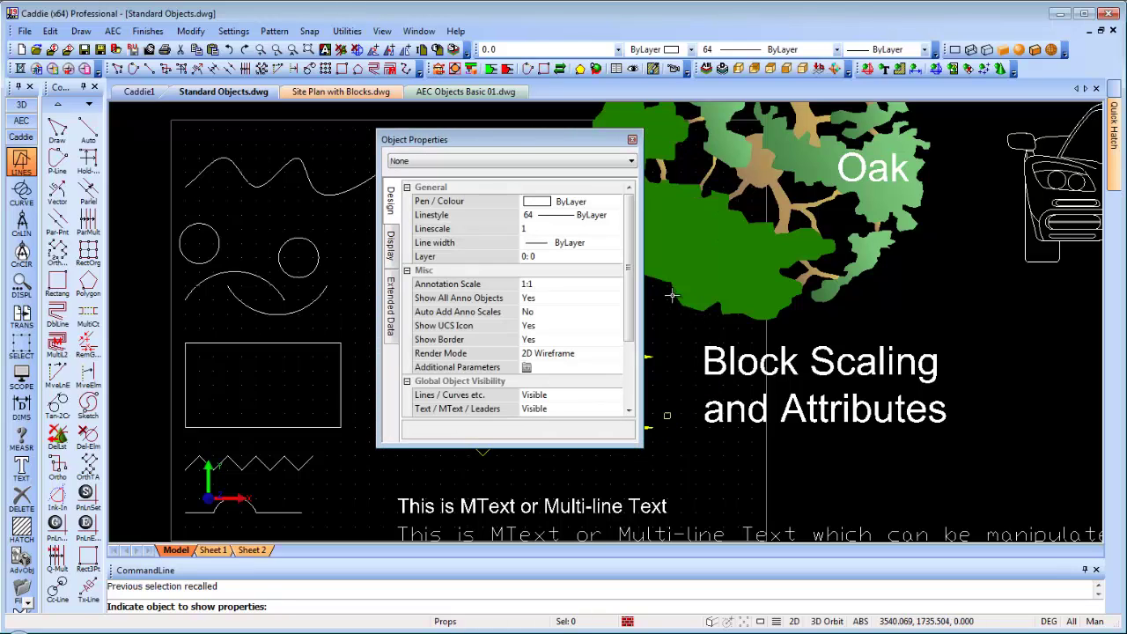
Step: Dock the Object Properties window beside the drawing area, widen it, and float it again
{"action": "left_click_drag", "start_coordinate": [517, 145], "coordinate": [1111, 157]}
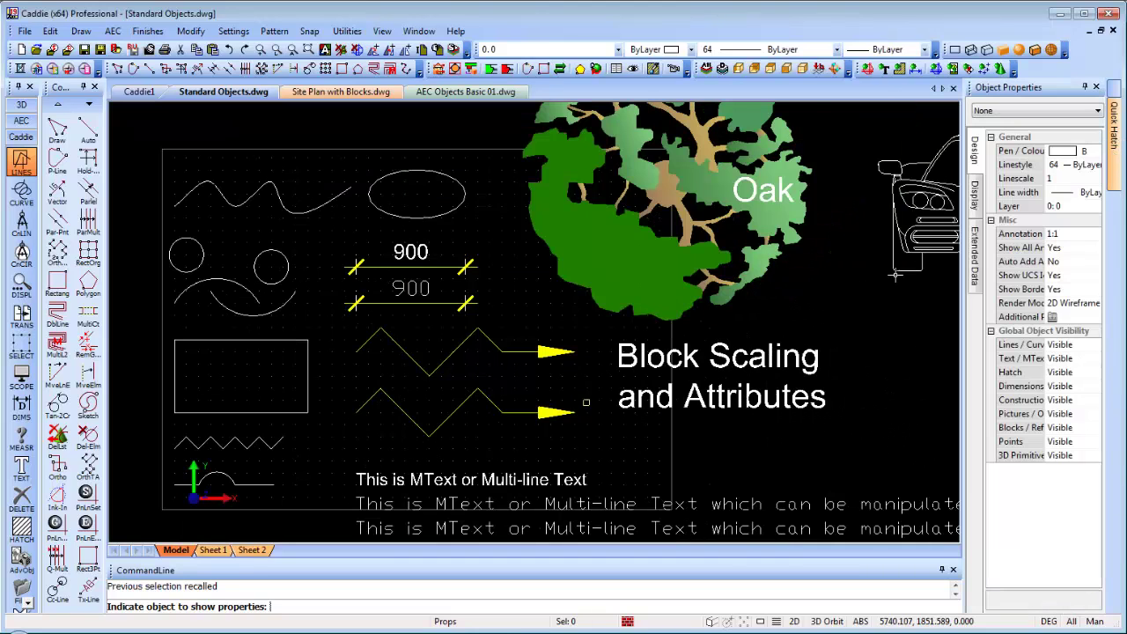
{"action": "left_click_drag", "start_coordinate": [966, 262], "coordinate": [860, 265]}
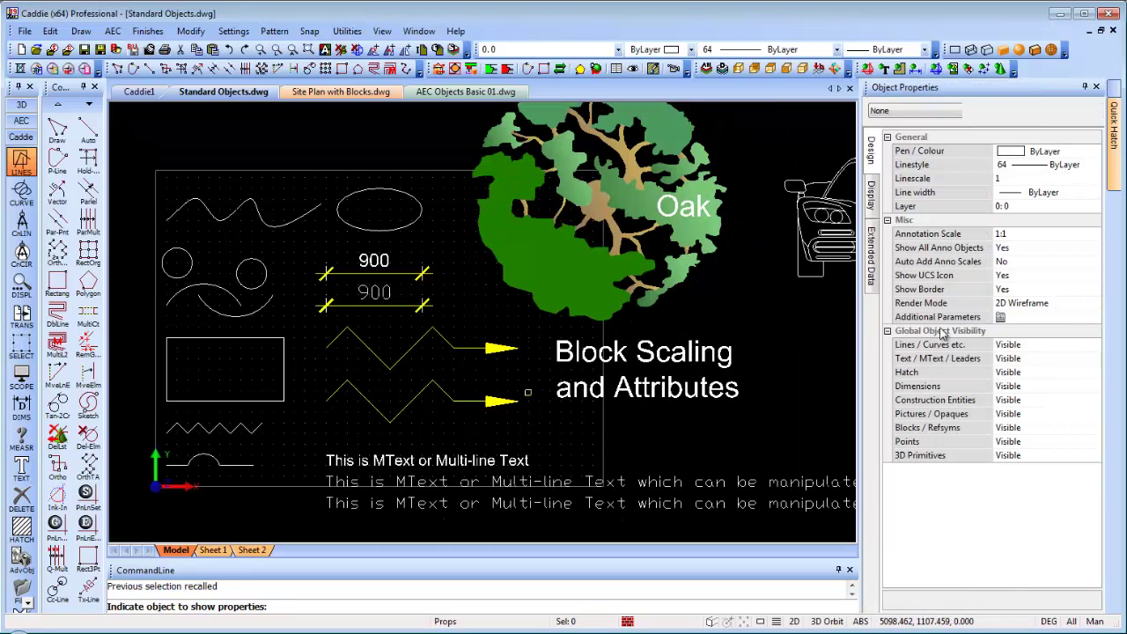
{"action": "left_click", "coordinate": [939, 91]}
{"action": "left_click_drag", "start_coordinate": [940, 90], "coordinate": [627, 150]}
Step: Pin Quick Hatch open, dock Object Properties into the same panel group, and make it the first in the group
{"action": "mouse_move", "coordinate": [1118, 132]}
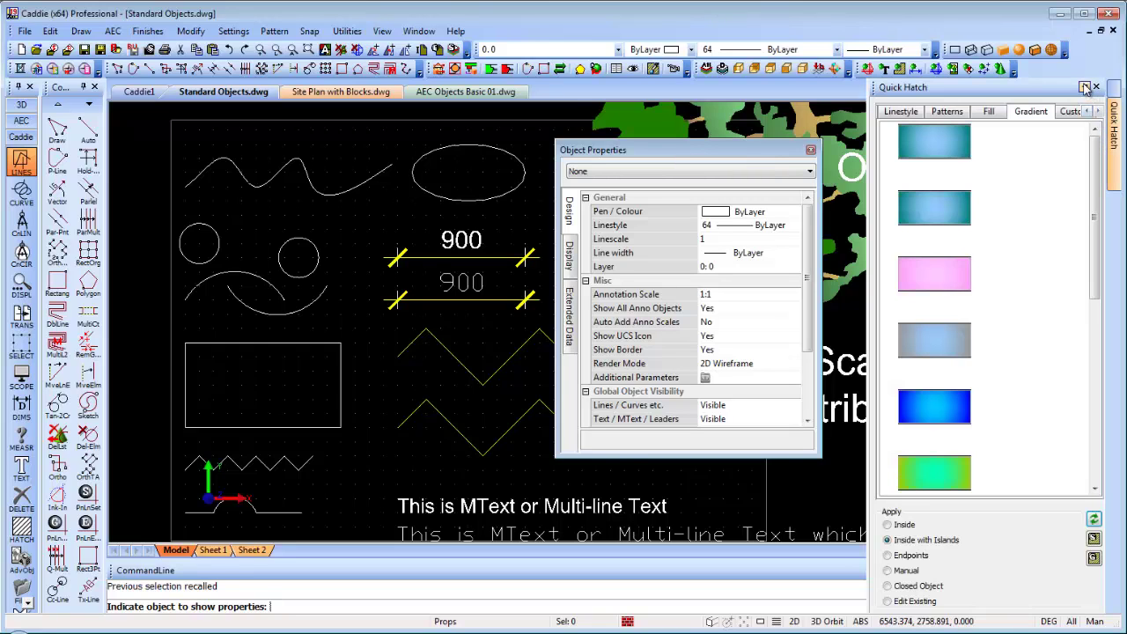
{"action": "left_click", "coordinate": [1088, 88]}
{"action": "mouse_move", "coordinate": [699, 152]}
{"action": "left_mouse_down"}
{"action": "mouse_move", "coordinate": [905, 132]}
{"action": "mouse_move", "coordinate": [1033, 141]}
{"action": "mouse_move", "coordinate": [1125, 124]}
{"action": "mouse_move", "coordinate": [992, 99]}
{"action": "left_mouse_up"}
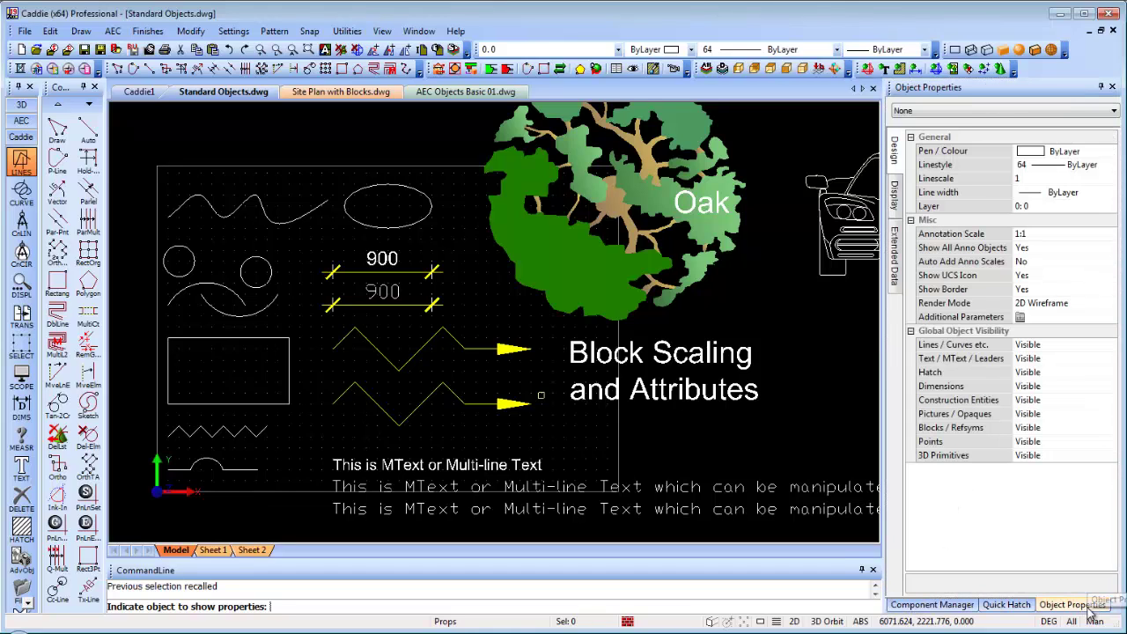
{"action": "mouse_move", "coordinate": [1073, 608]}
{"action": "left_mouse_down"}
{"action": "mouse_move", "coordinate": [972, 614]}
{"action": "mouse_move", "coordinate": [1004, 618]}
{"action": "mouse_move", "coordinate": [952, 605]}
{"action": "left_mouse_up"}
{"action": "left_click_drag", "start_coordinate": [1048, 607], "coordinate": [962, 608]}
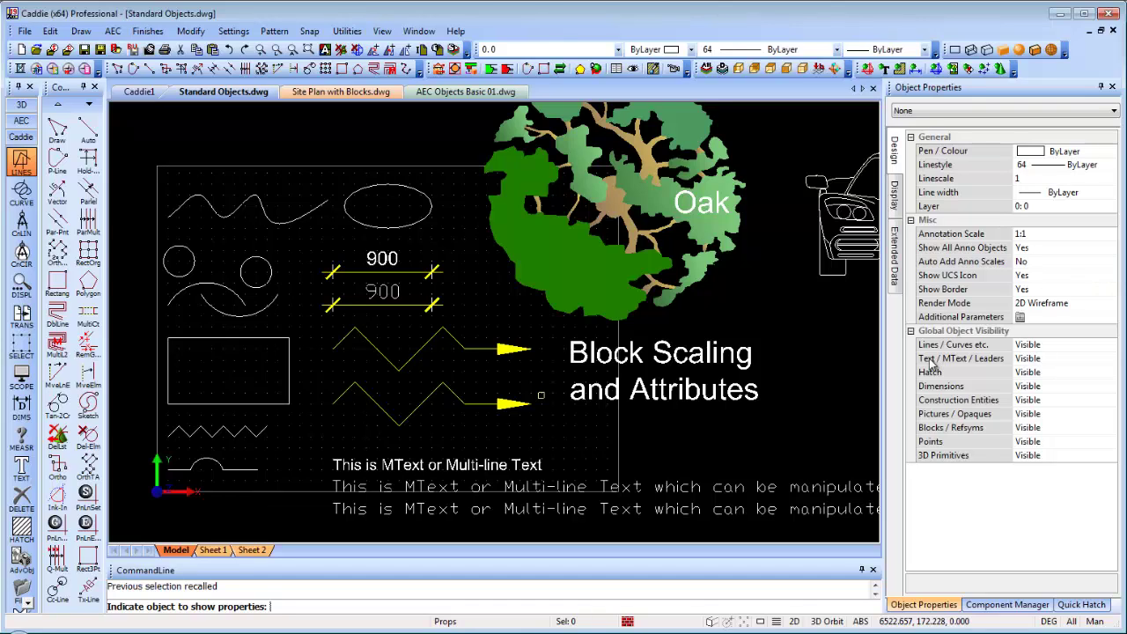
Step: With nothing selected, set the default pen colour to 2 (yellow) and Show Border to No
{"action": "left_click", "coordinate": [1077, 155]}
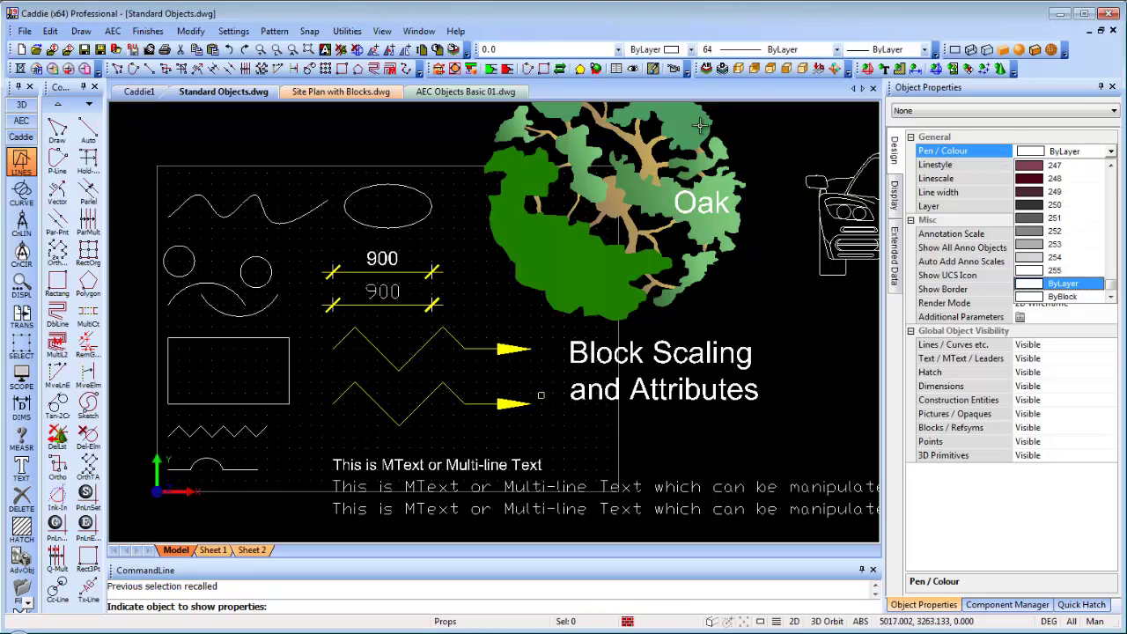
{"action": "left_click_drag", "start_coordinate": [1107, 293], "coordinate": [1110, 167]}
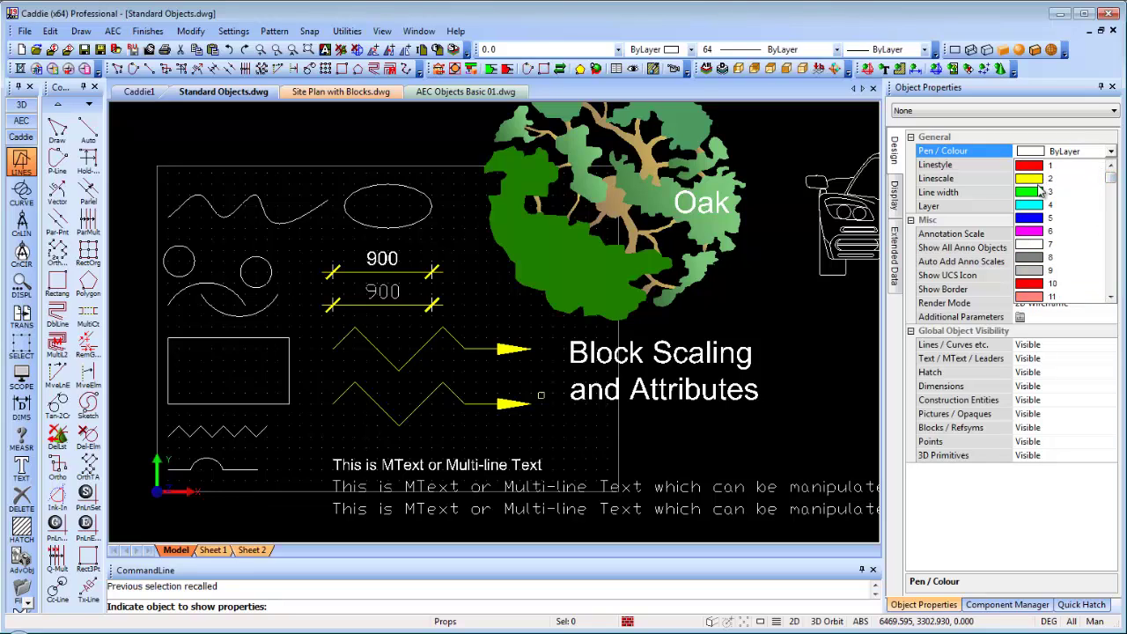
{"action": "left_click", "coordinate": [1032, 179]}
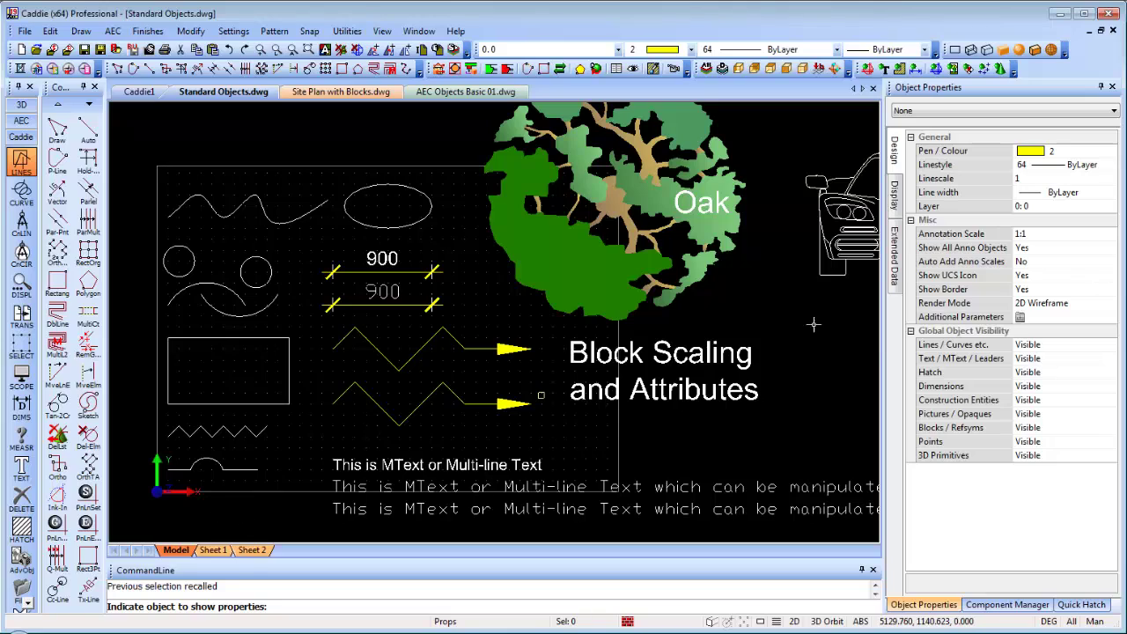
{"action": "left_click", "coordinate": [1027, 290]}
{"action": "left_click", "coordinate": [1023, 317]}
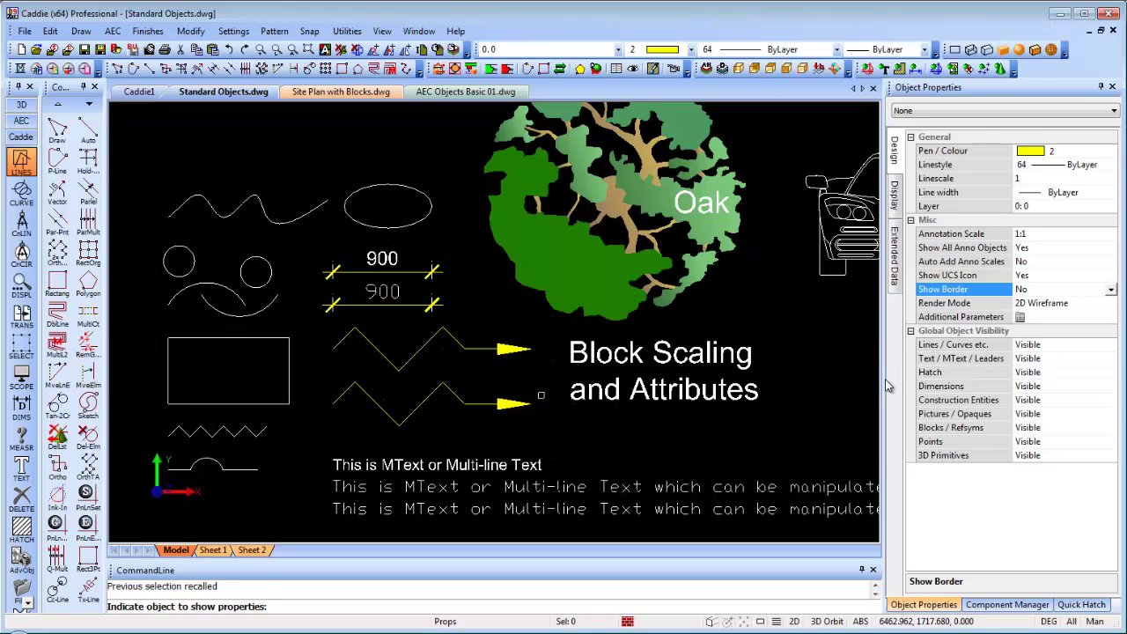
Step: Review the base units choices in the additional modelspace parameters and close them without changes
{"action": "left_click", "coordinate": [1020, 317]}
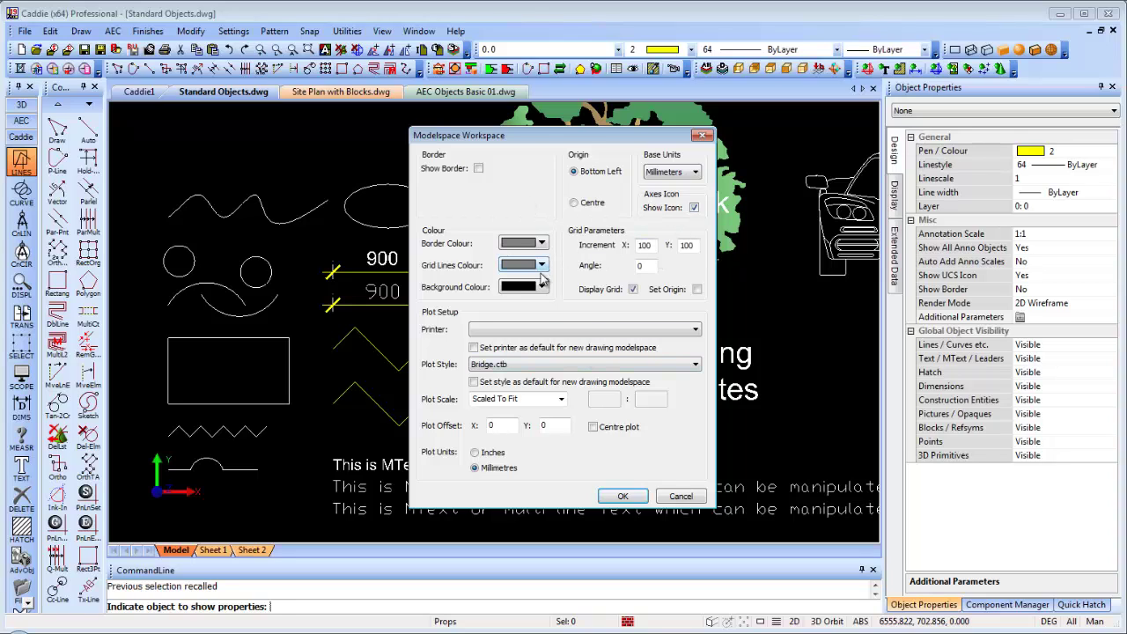
{"action": "left_click", "coordinate": [673, 174]}
{"action": "left_click", "coordinate": [662, 172]}
{"action": "left_click", "coordinate": [680, 495]}
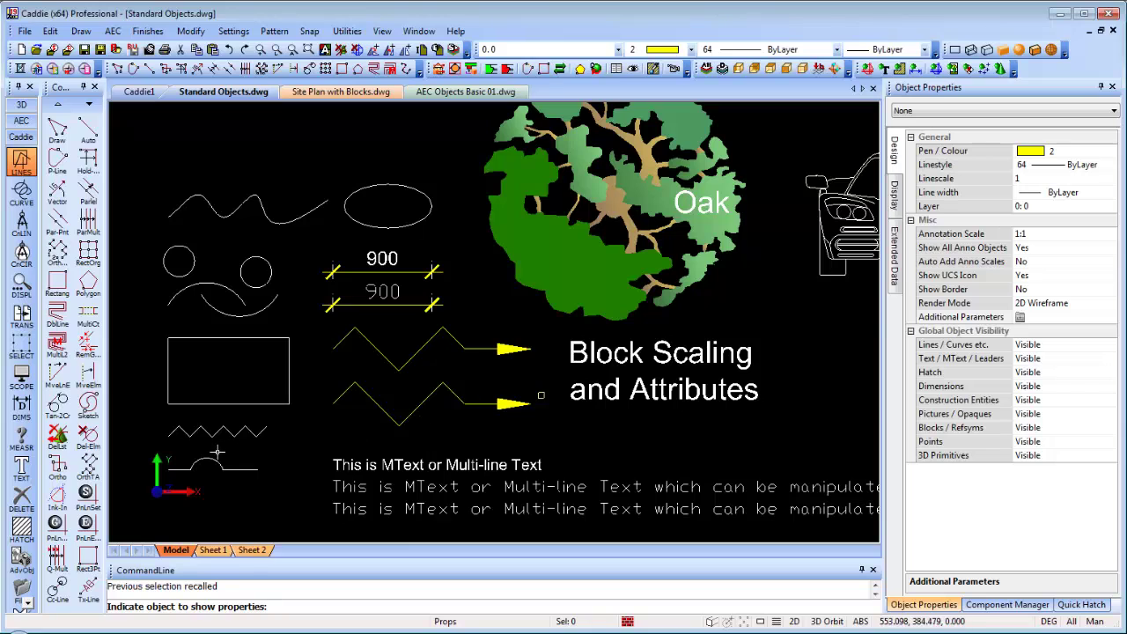
Step: Select the two horizontal lines and the arc joining them near the drawing origin
{"action": "scroll", "coordinate": [262, 437], "scroll_direction": "up", "scroll_amount": 6}
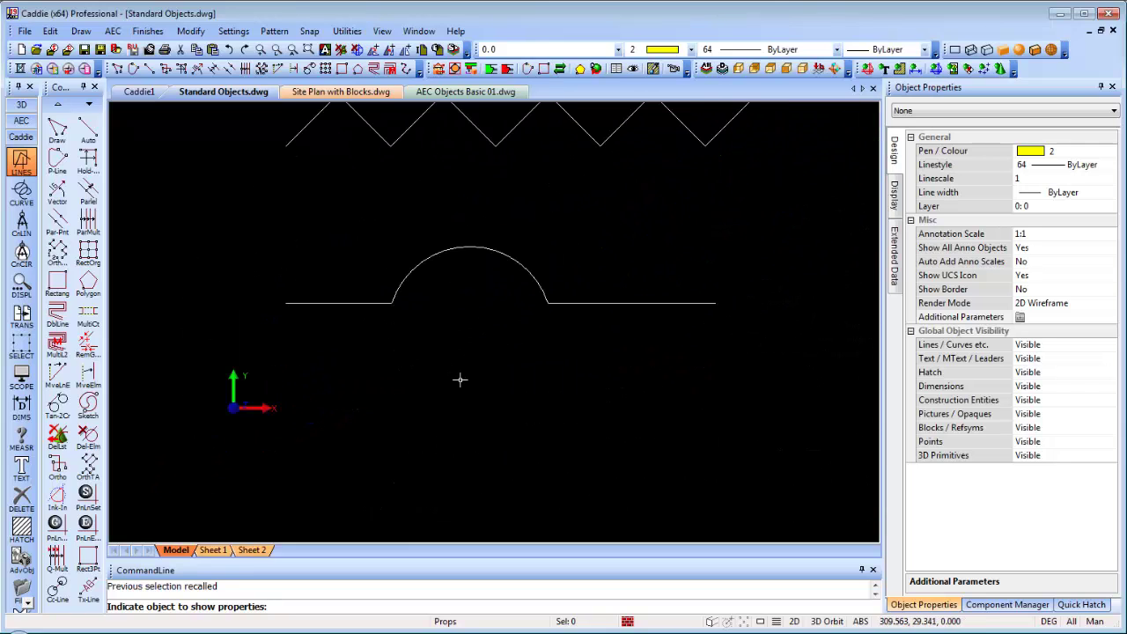
{"action": "left_click", "coordinate": [366, 302]}
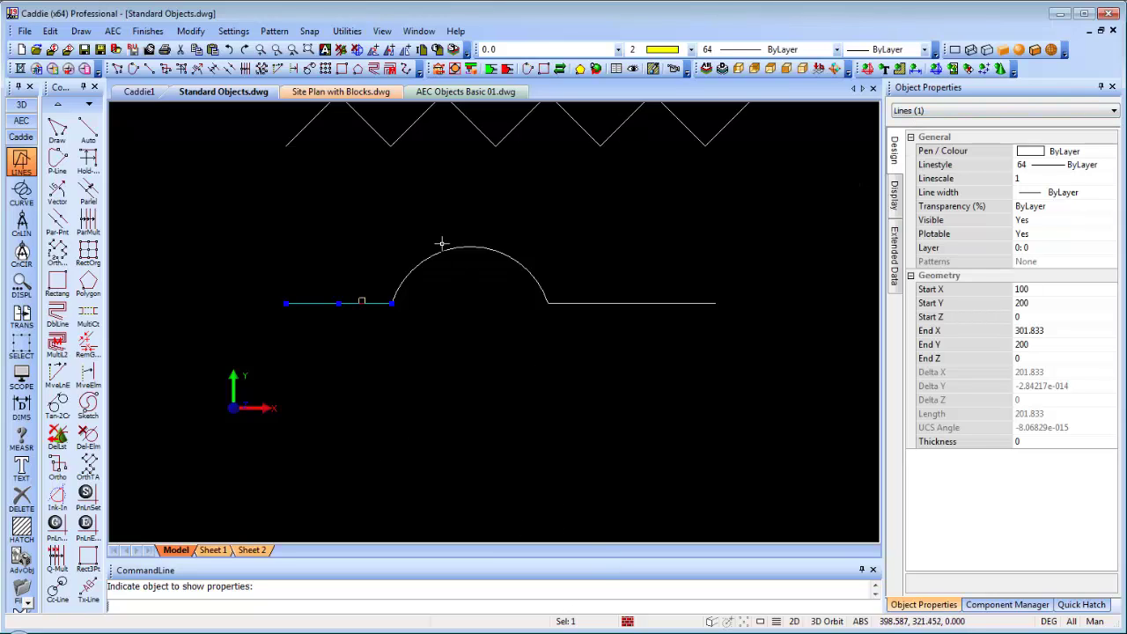
{"action": "left_click", "coordinate": [630, 302]}
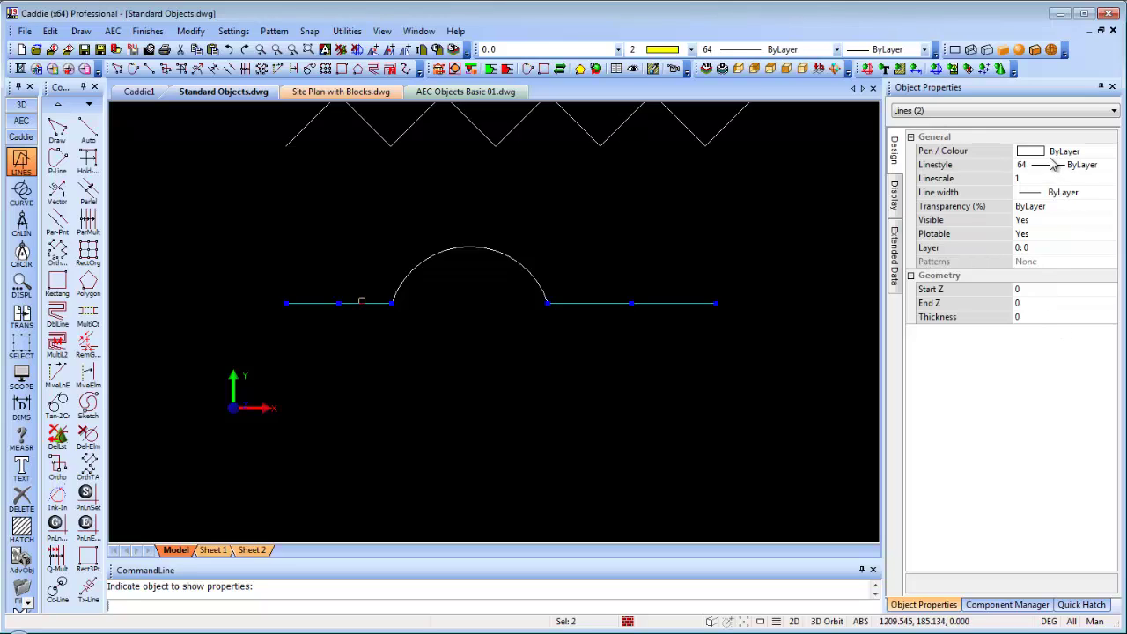
{"action": "left_click", "coordinate": [491, 249]}
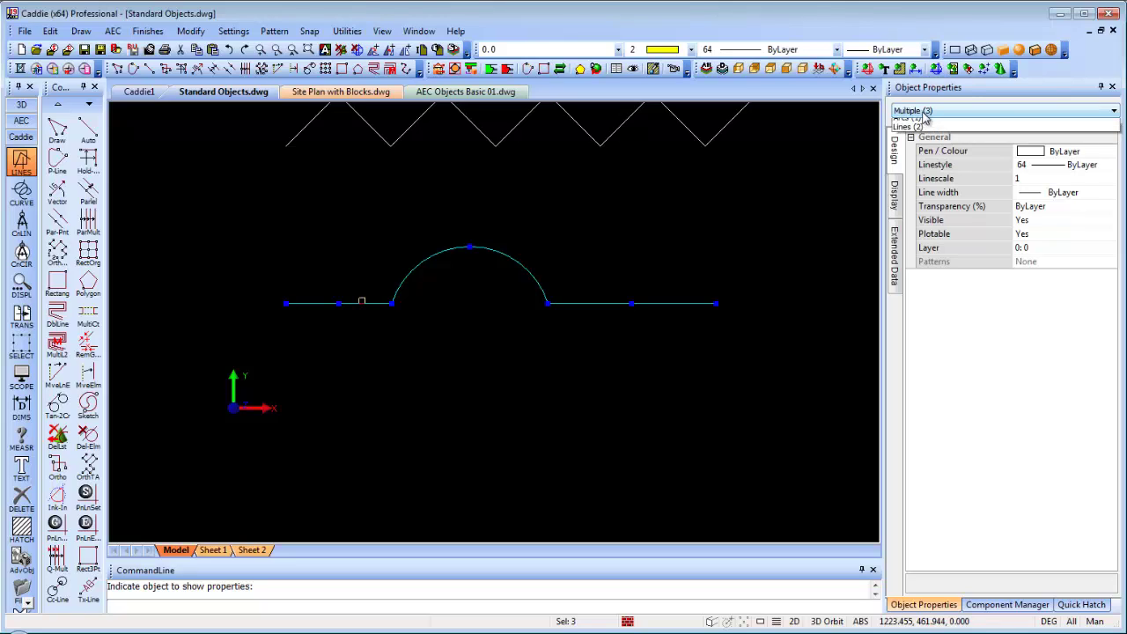
Step: Filter the selection in Object Properties to Arcs, switch to Lines, and return to Multiple
{"action": "left_click", "coordinate": [924, 114]}
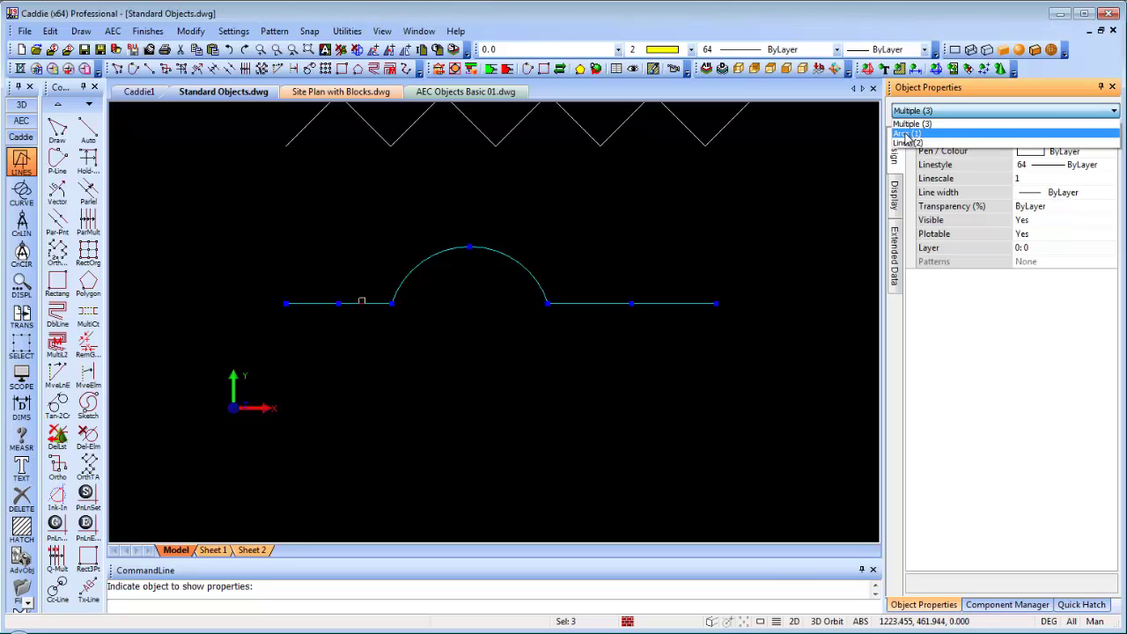
{"action": "left_click", "coordinate": [904, 135]}
{"action": "left_click", "coordinate": [921, 112]}
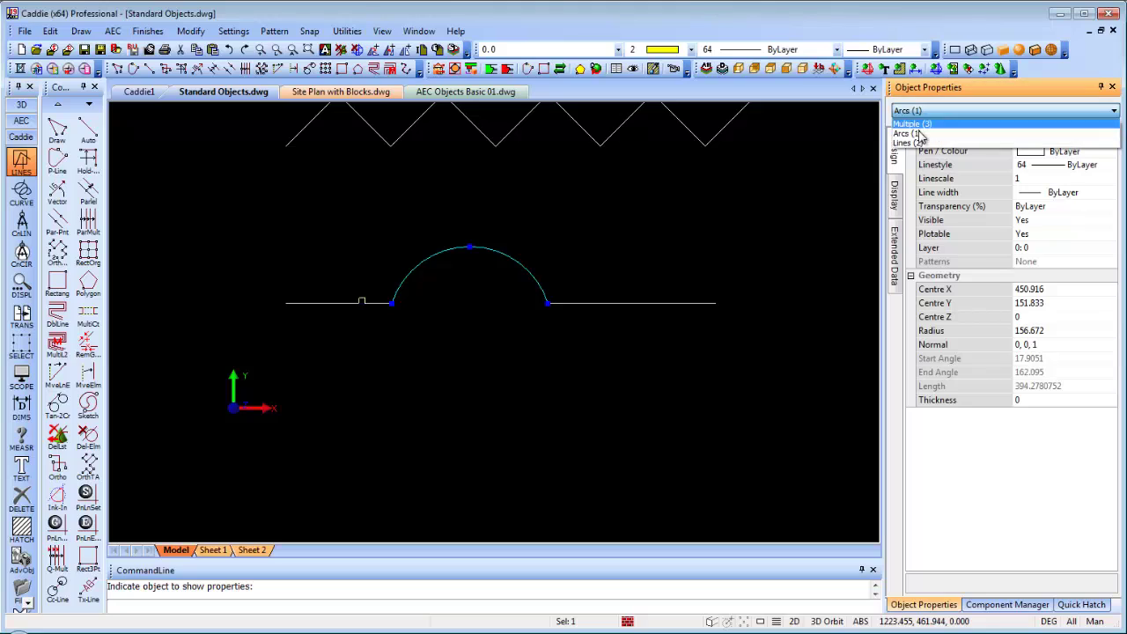
{"action": "left_click", "coordinate": [909, 143]}
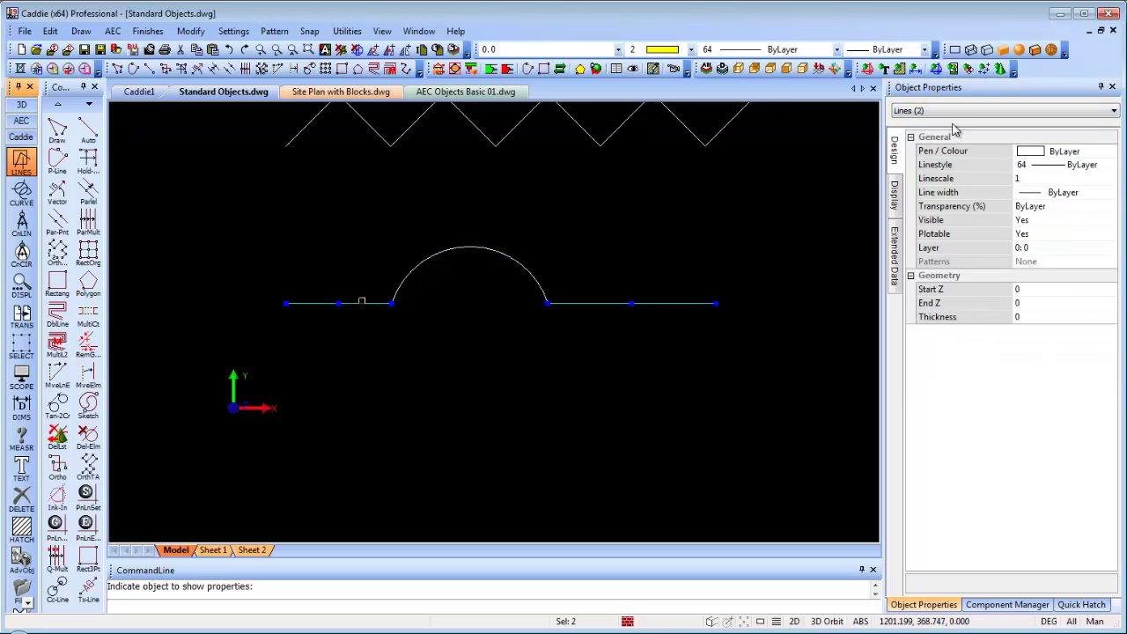
{"action": "left_click", "coordinate": [941, 116]}
{"action": "left_click", "coordinate": [916, 127]}
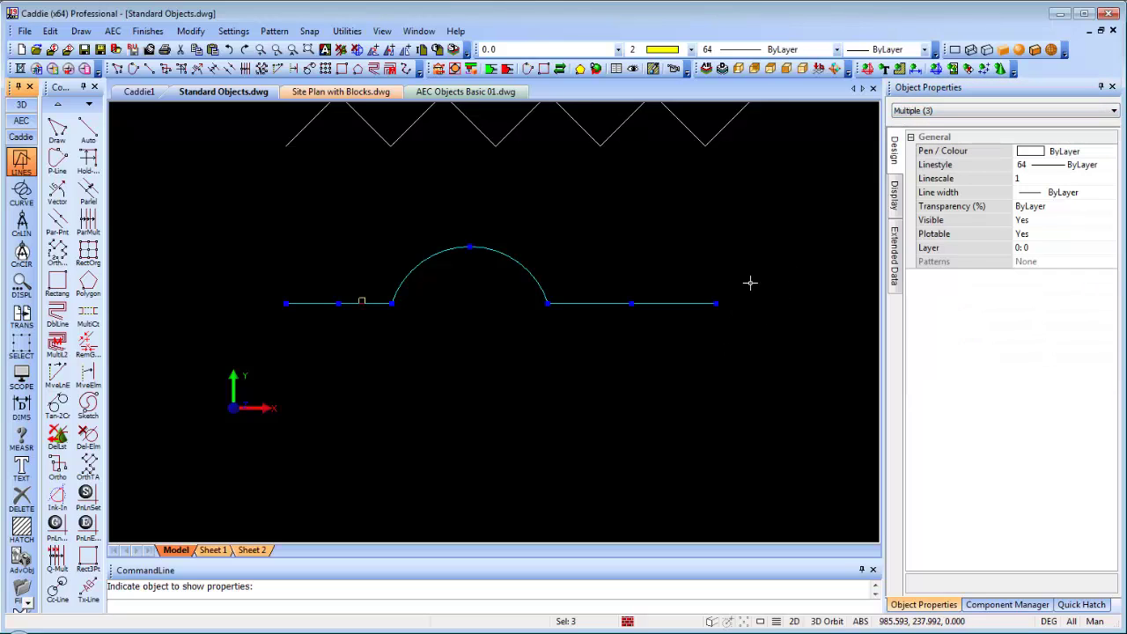
Step: Set the pen colour of the selected lines and arc to 2 (yellow) and clear the selection
{"action": "left_click", "coordinate": [1057, 153]}
{"action": "left_click_drag", "start_coordinate": [1112, 273], "coordinate": [1111, 172]}
{"action": "left_click", "coordinate": [1037, 184]}
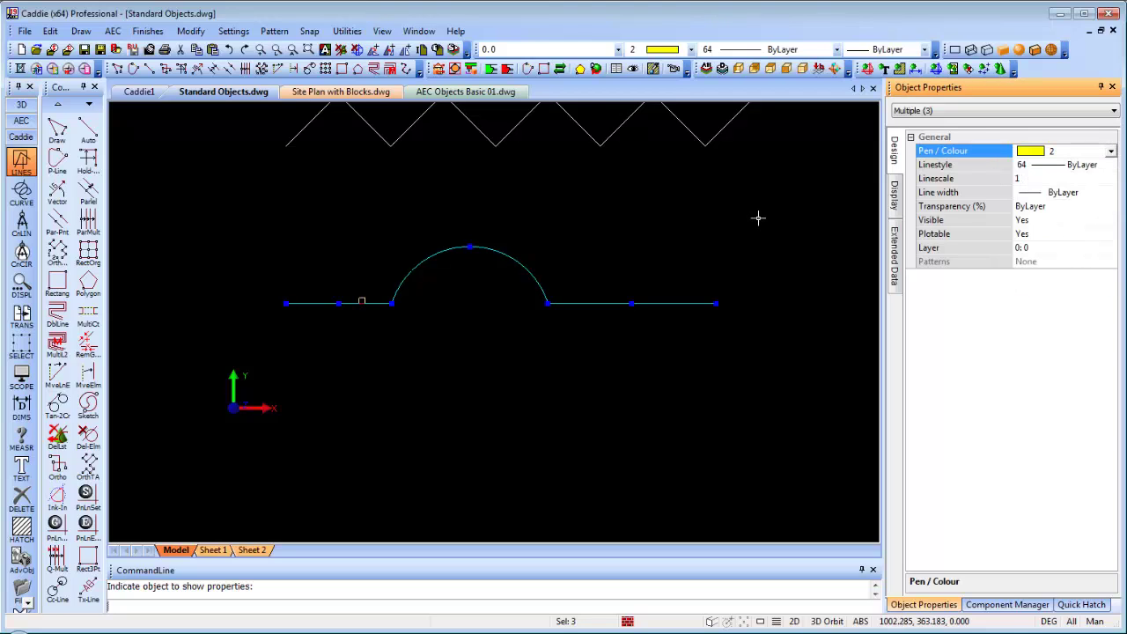
{"action": "middle_click_drag", "start_coordinate": [746, 221], "coordinate": [732, 225]}
{"action": "key", "text": "Escape"}
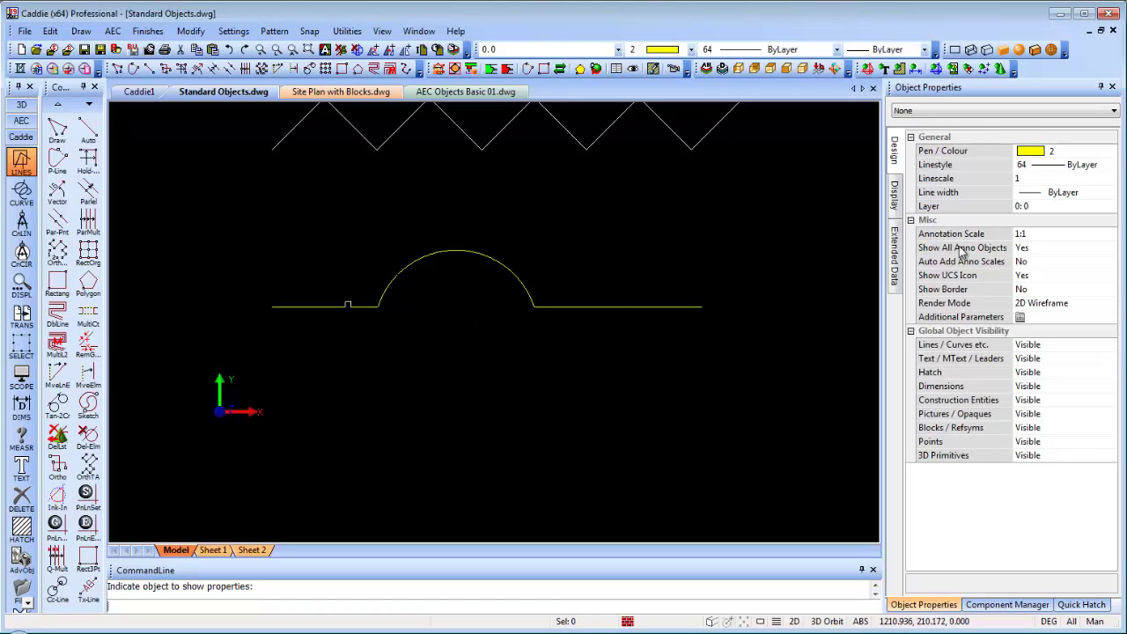
Step: Combine the yellow arc and the two horizontal lines into one polyline with Make Polyline from Lines and Arcs
{"action": "left_click", "coordinate": [500, 273]}
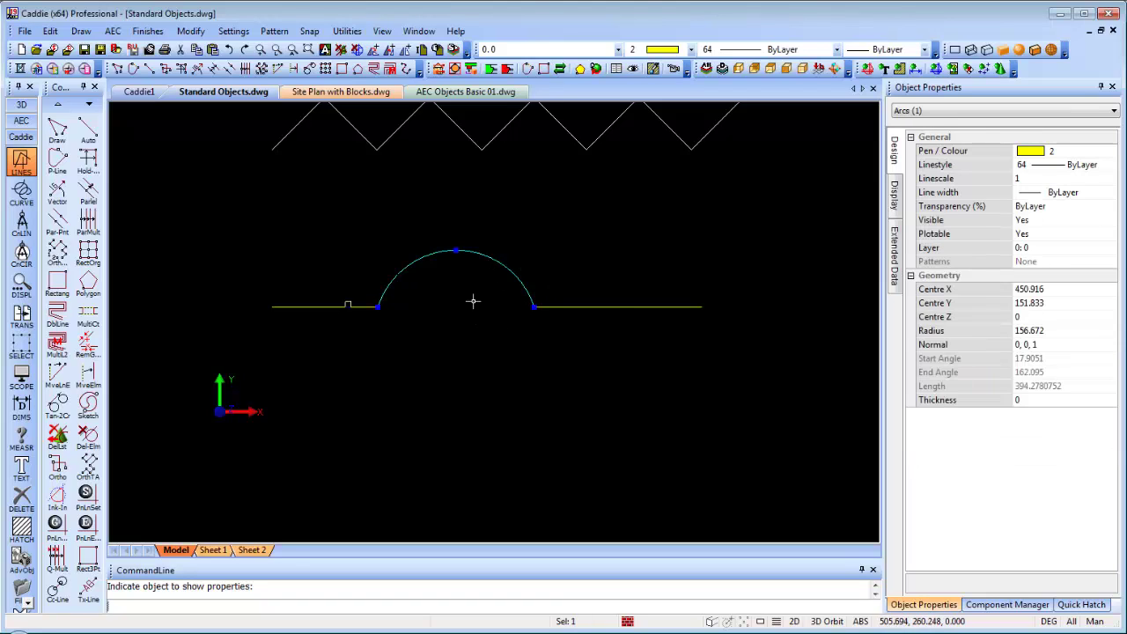
{"action": "left_click", "coordinate": [328, 306]}
{"action": "left_click", "coordinate": [662, 307]}
{"action": "right_click", "coordinate": [609, 253]}
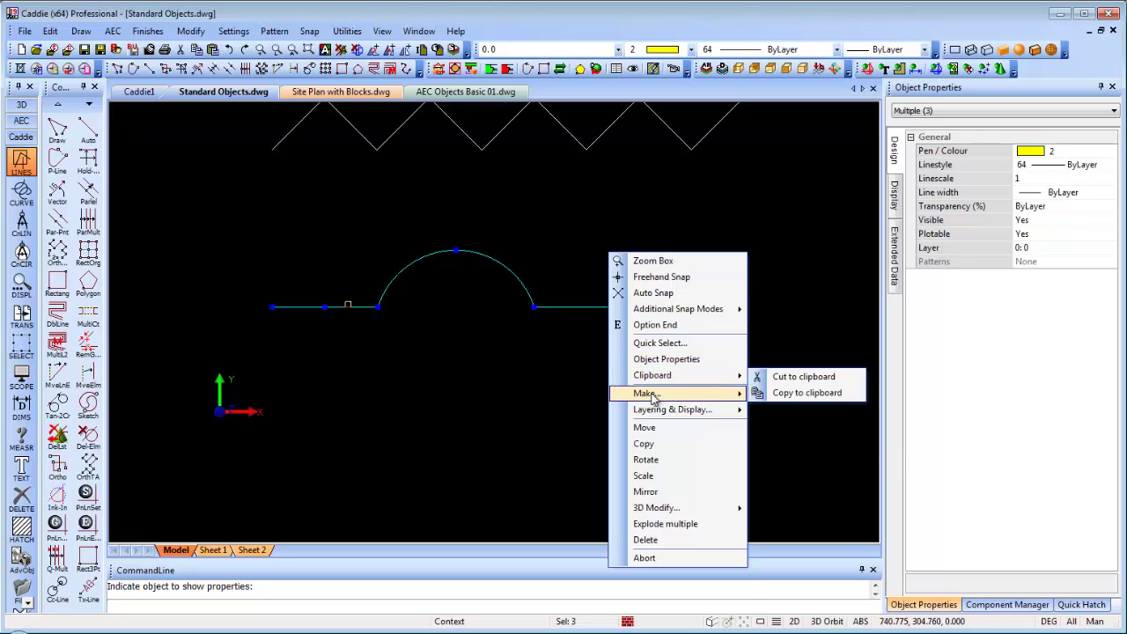
{"action": "mouse_move", "coordinate": [653, 396]}
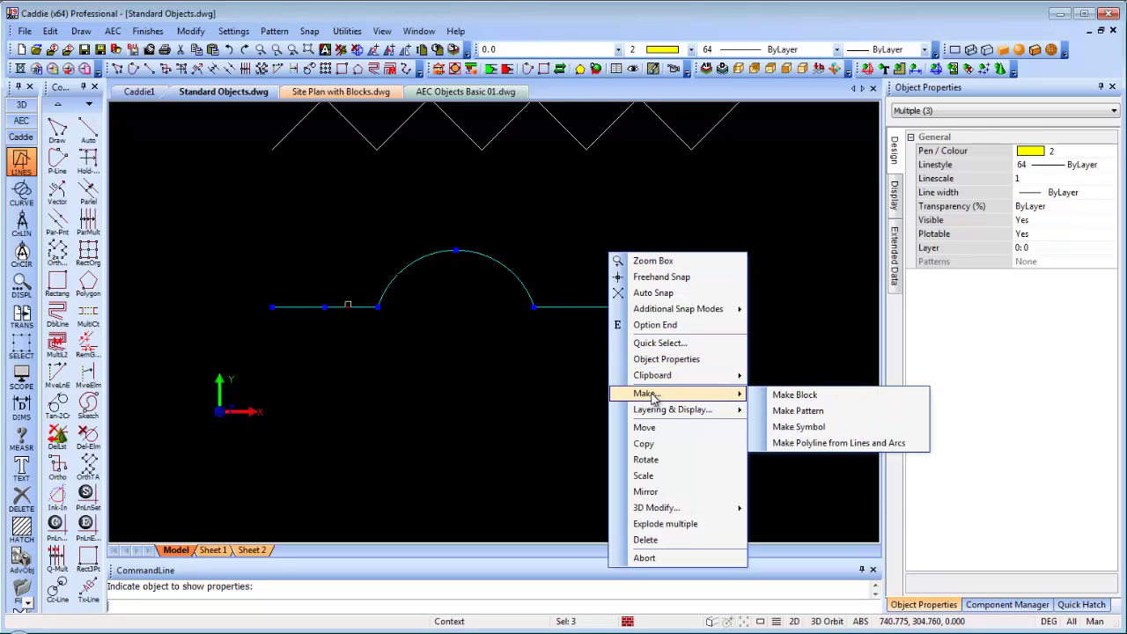
{"action": "left_click", "coordinate": [825, 445]}
{"action": "left_click", "coordinate": [484, 292]}
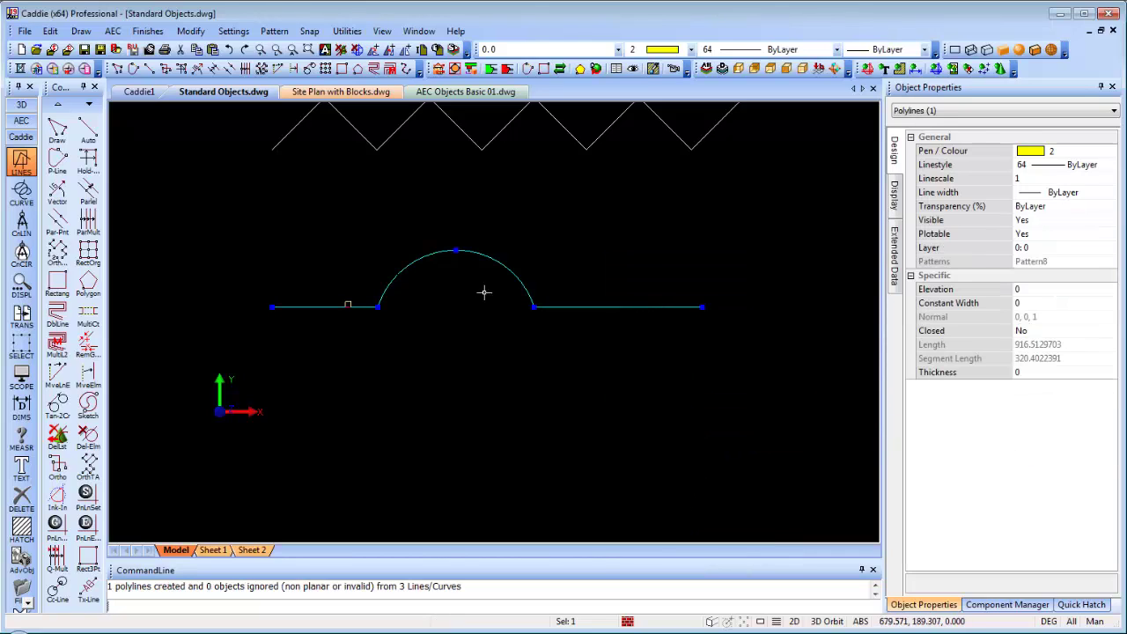
Step: Examine the layers available for the polyline and the layer list's sorting and display options without changing them
{"action": "left_click", "coordinate": [1057, 250]}
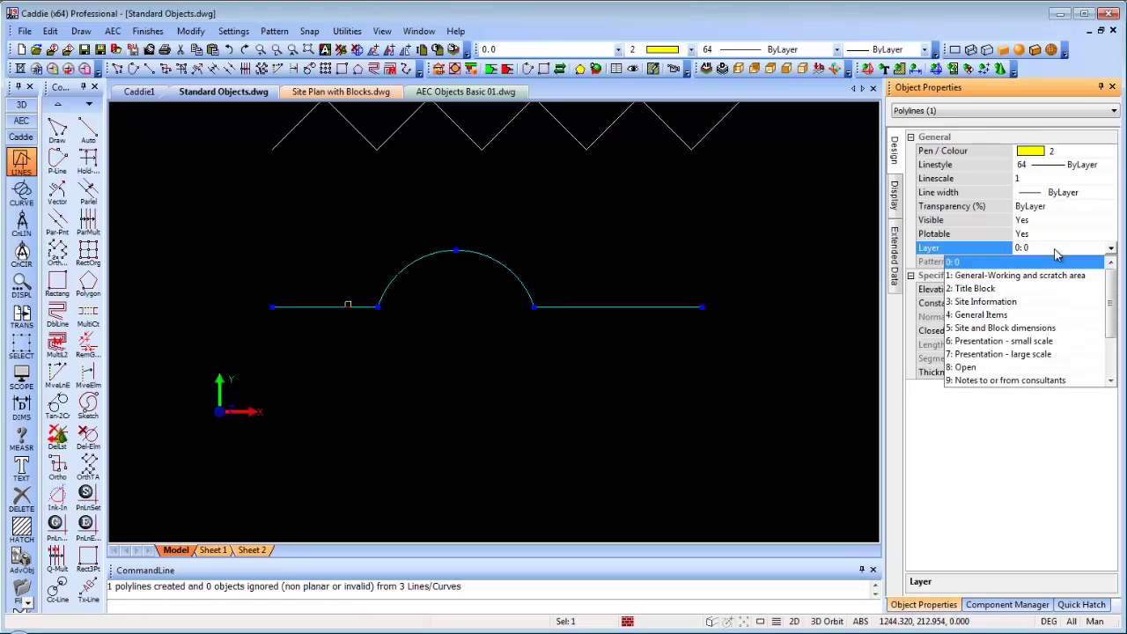
{"action": "left_click", "coordinate": [1090, 251]}
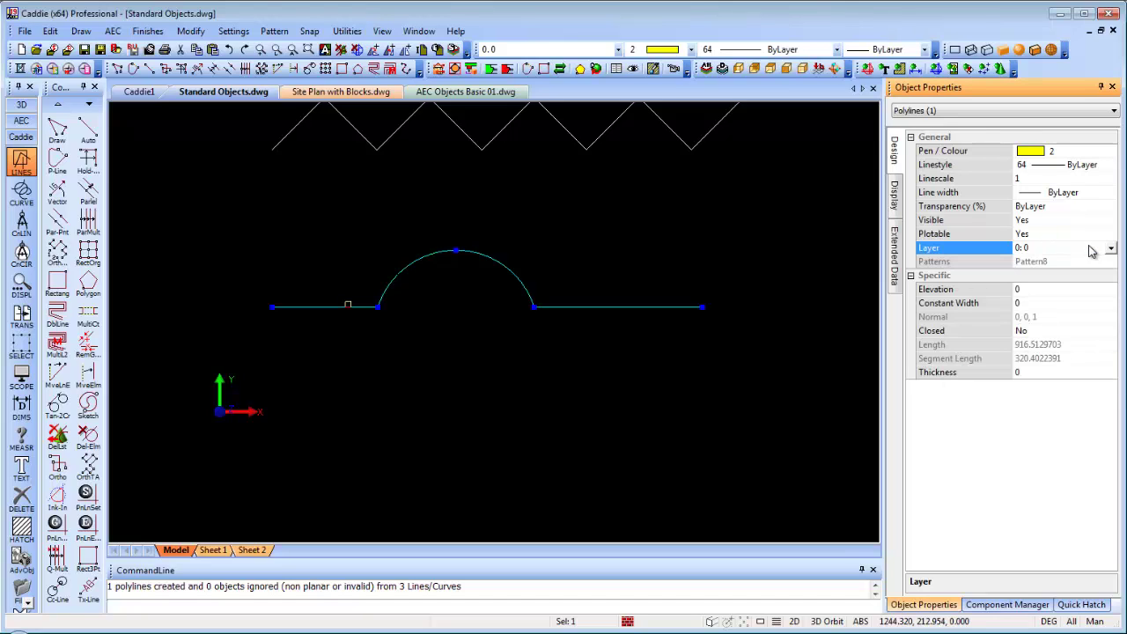
{"action": "right_click", "coordinate": [1088, 252]}
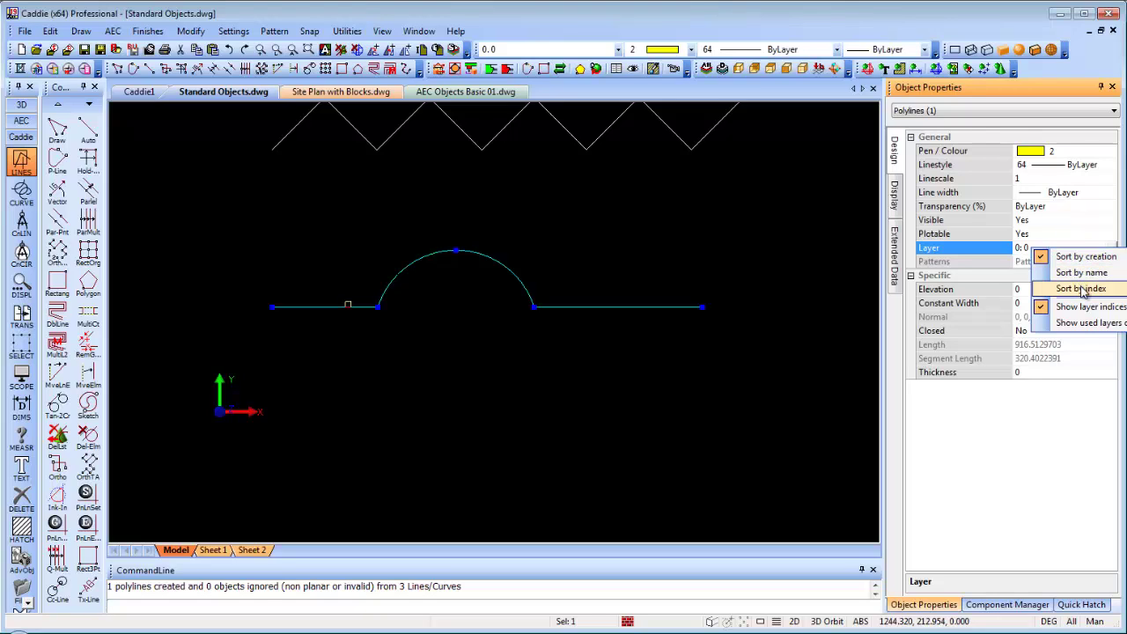
{"action": "left_click", "coordinate": [691, 252]}
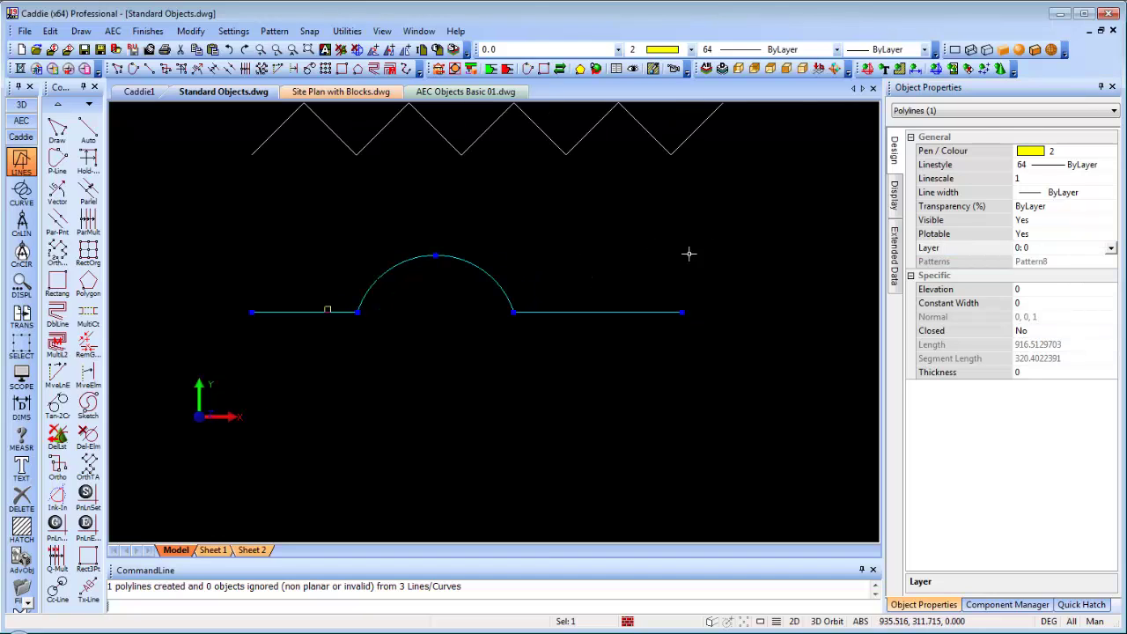
Step: Create an offset polyline at a distance of 100 above the yellow polyline with Make Offset Polyline
{"action": "middle_click_drag", "start_coordinate": [523, 276], "coordinate": [550, 329]}
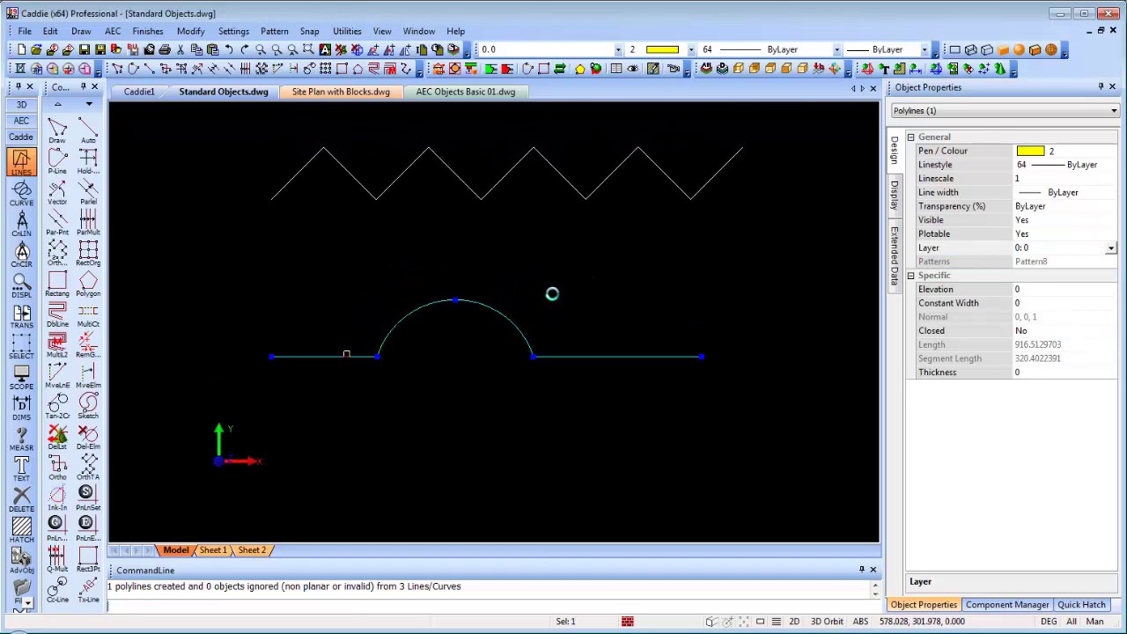
{"action": "right_click", "coordinate": [551, 292]}
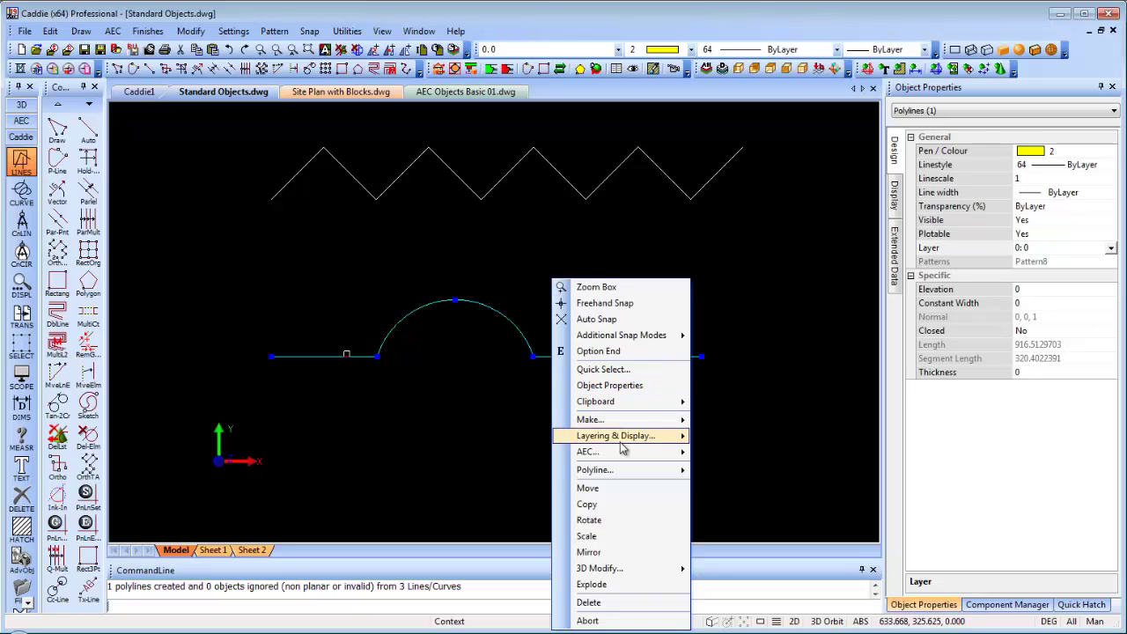
{"action": "mouse_move", "coordinate": [615, 425]}
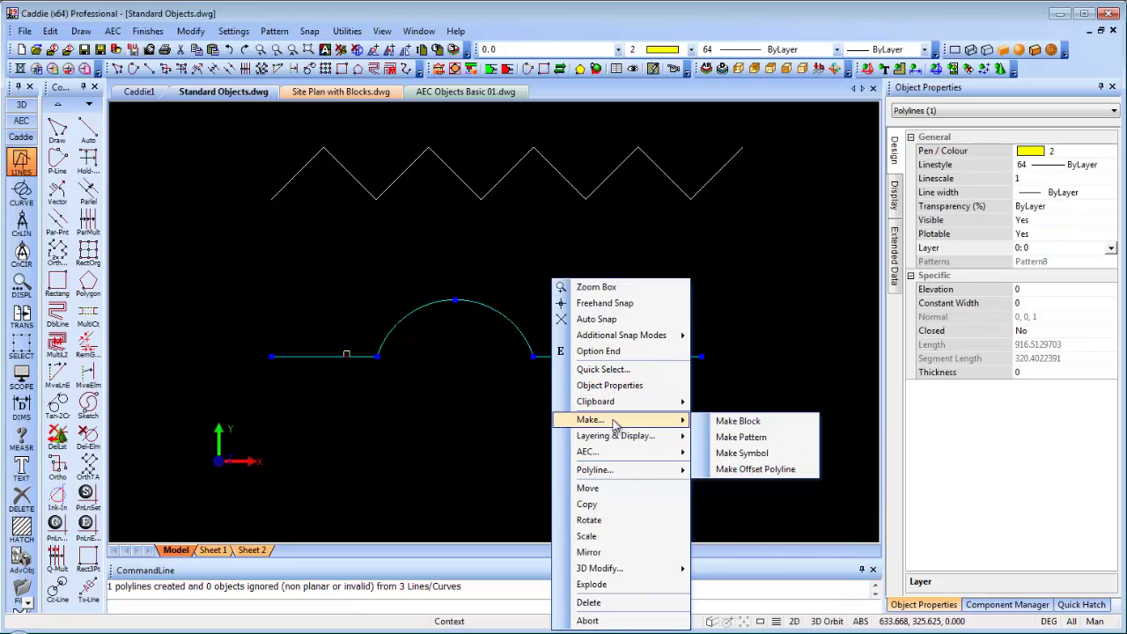
{"action": "left_click", "coordinate": [771, 468]}
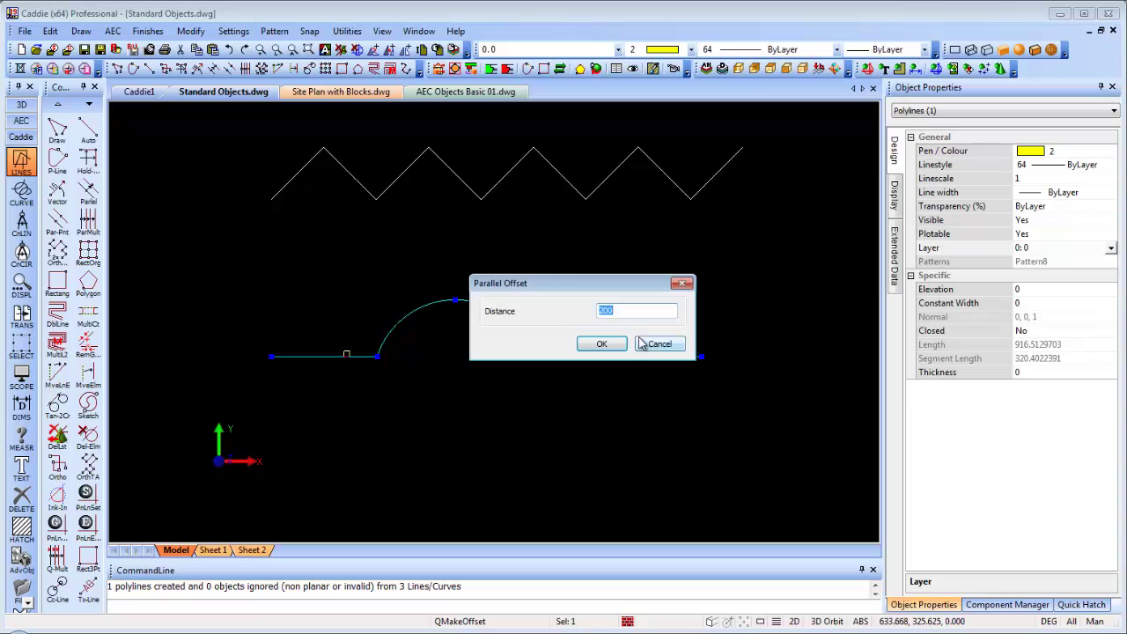
{"action": "type", "text": "100"}
{"action": "left_click", "coordinate": [601, 343]}
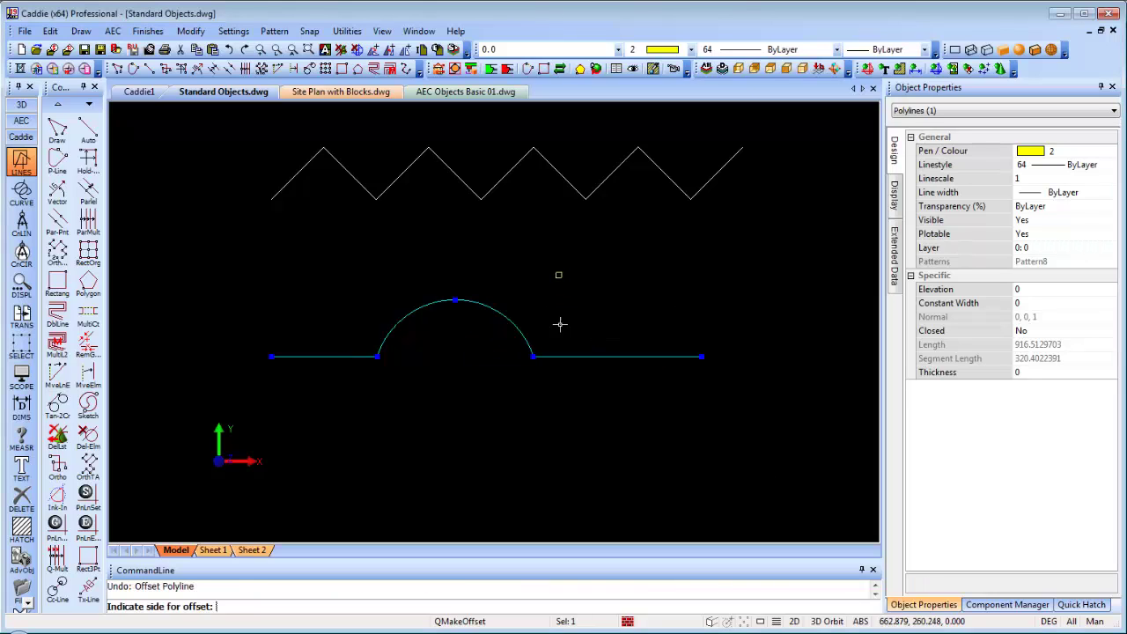
{"action": "left_click", "coordinate": [617, 332]}
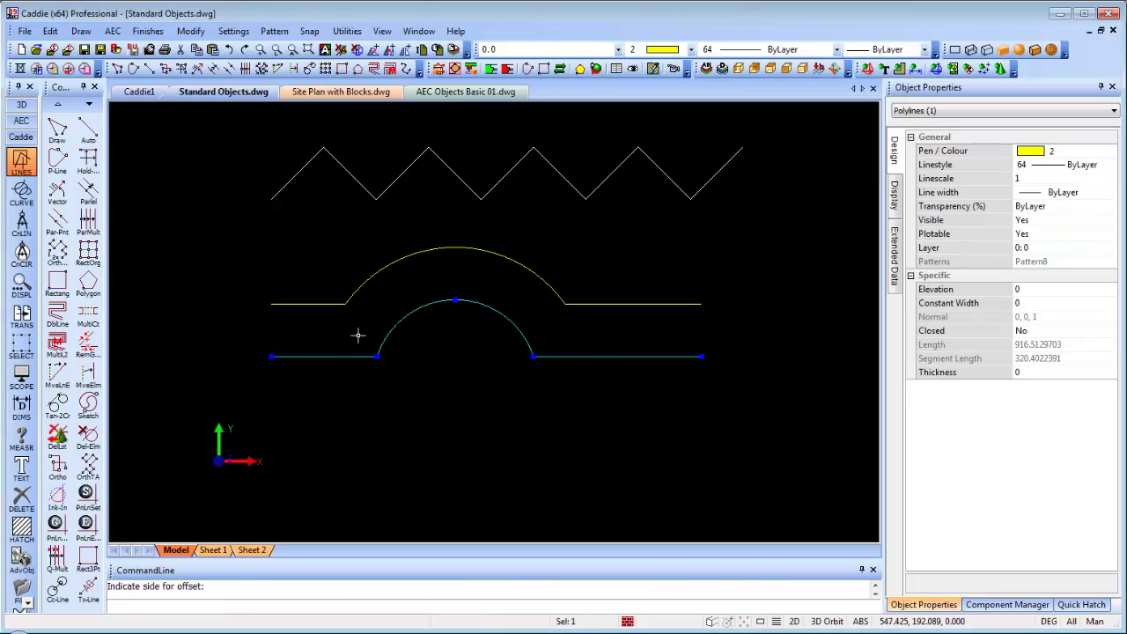
Step: Merge the offset polyline into the original polyline at their left ends with Merge Element into Polyline
{"action": "right_click", "coordinate": [452, 383]}
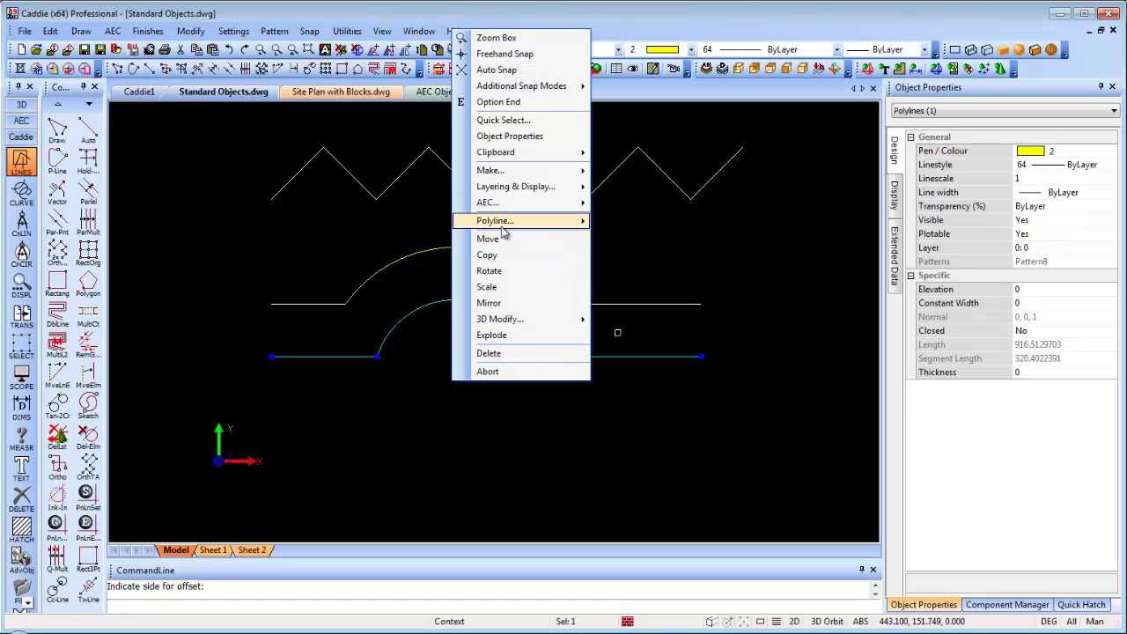
{"action": "mouse_move", "coordinate": [503, 229]}
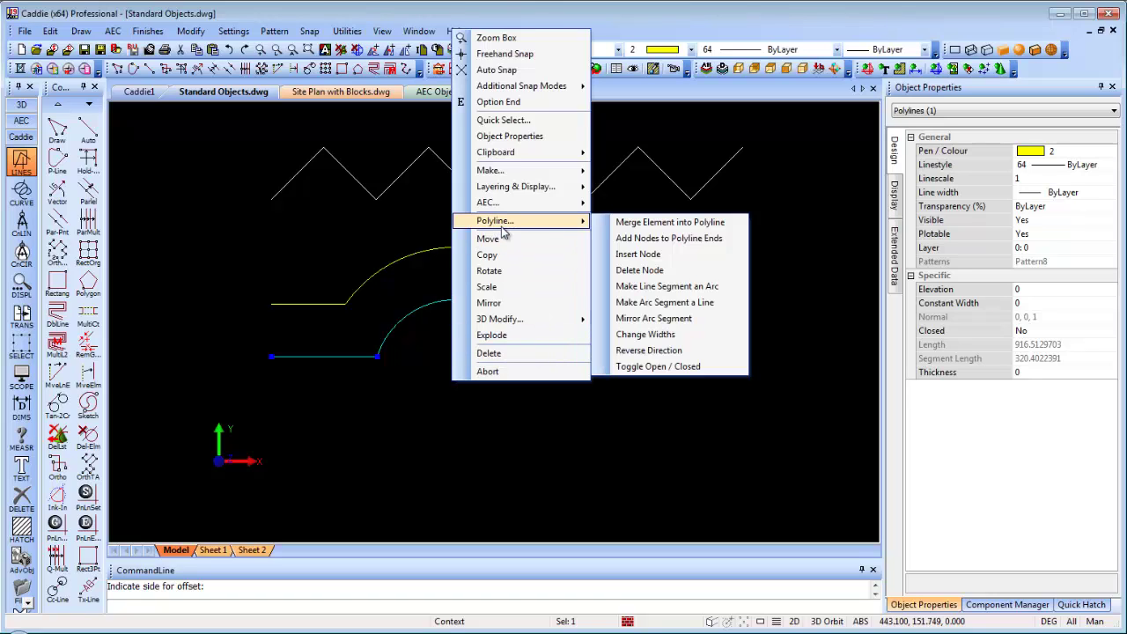
{"action": "left_click", "coordinate": [662, 221]}
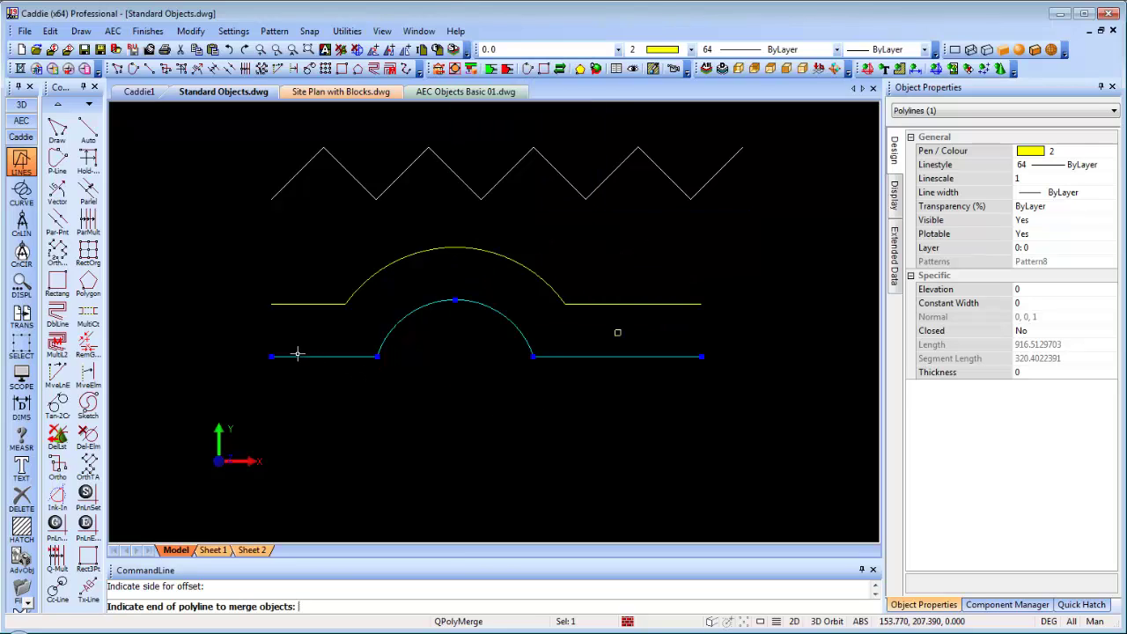
{"action": "left_click", "coordinate": [297, 355]}
{"action": "left_click", "coordinate": [283, 303]}
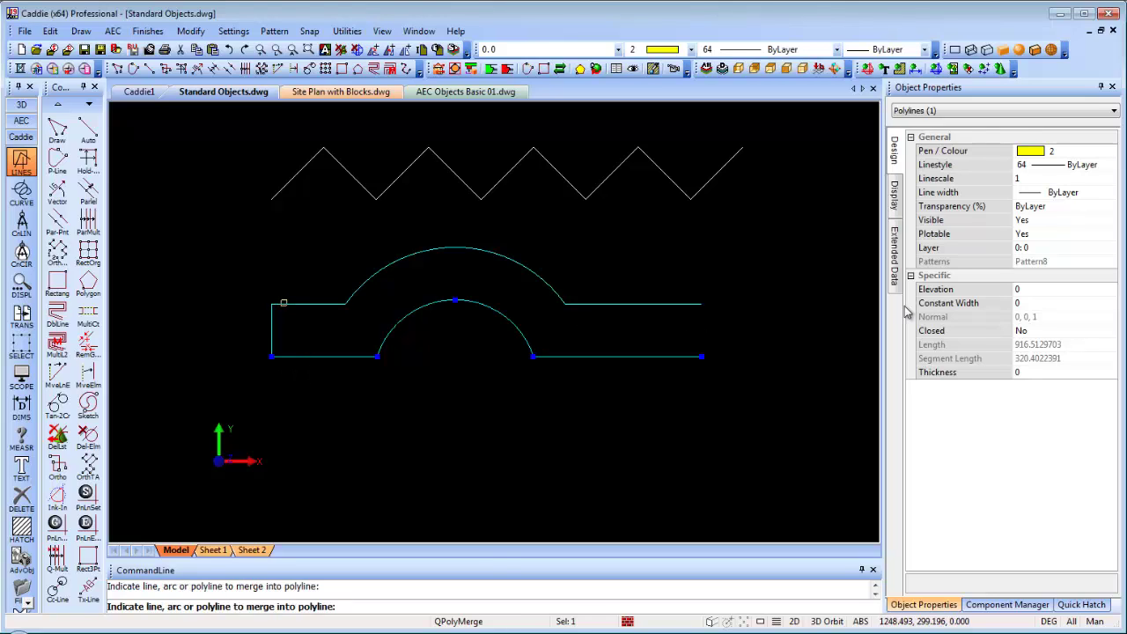
Step: Set the merged polyline's Closed property to Yes and clear the selection
{"action": "left_click", "coordinate": [1023, 331]}
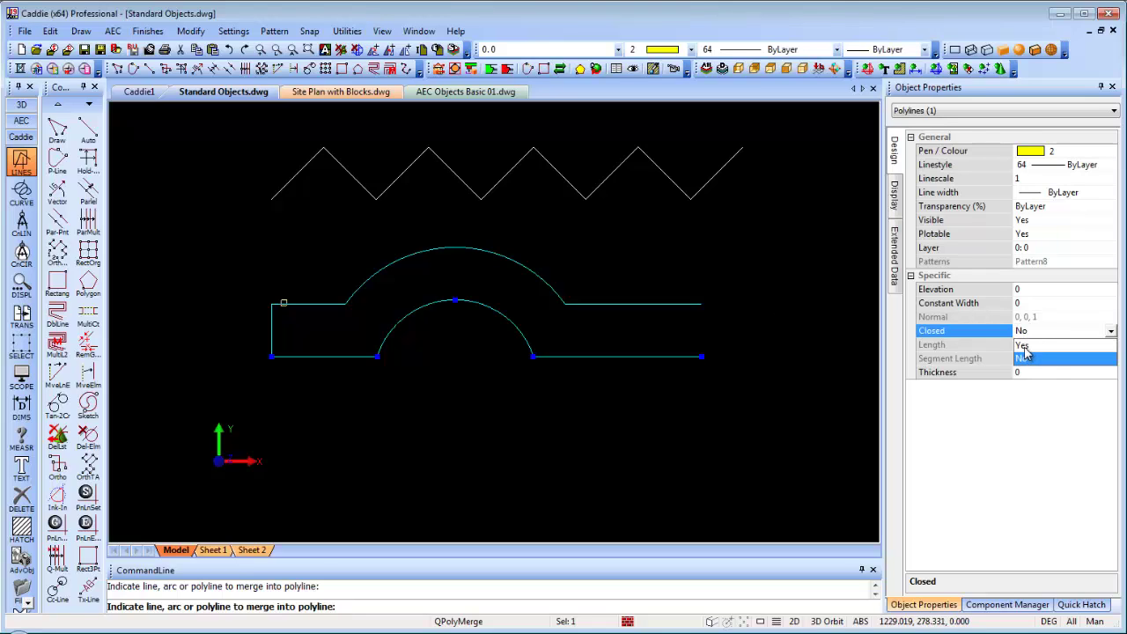
{"action": "left_click", "coordinate": [1022, 345]}
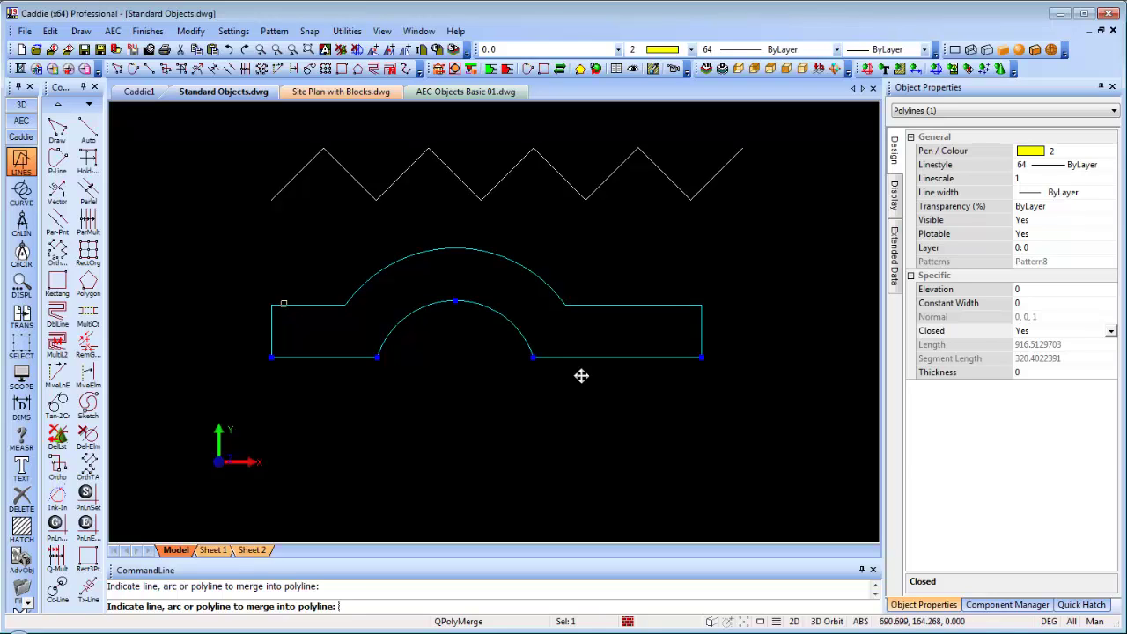
{"action": "key", "text": "Escape"}
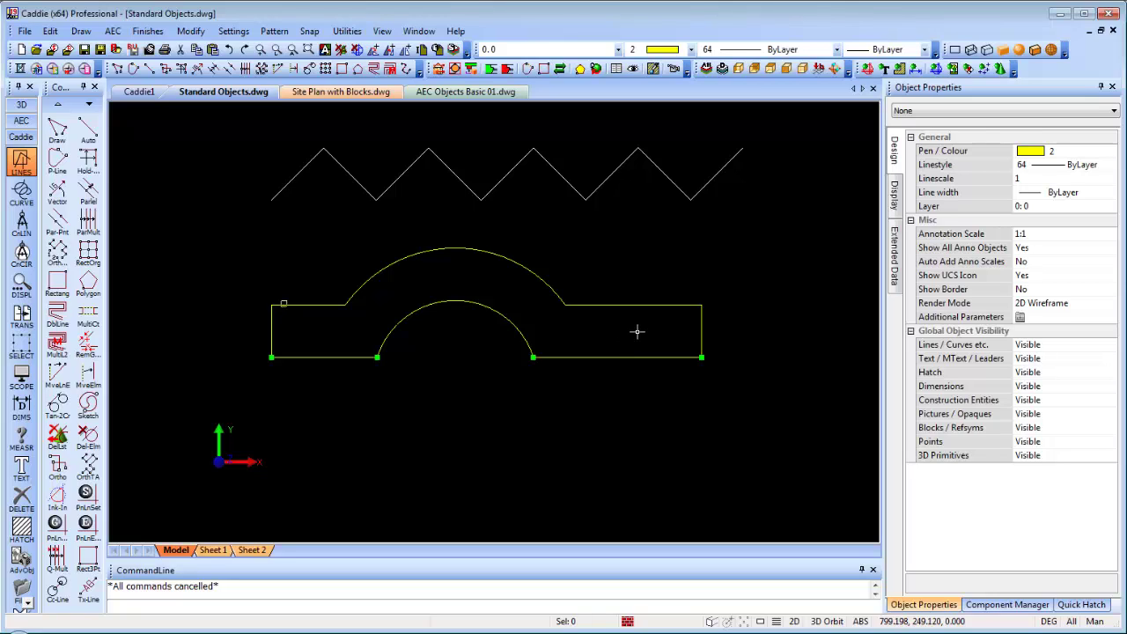
Step: Move the closed yellow polyline downwards, farther away from the white zigzag, using a point on its lower left edge
{"action": "scroll", "coordinate": [637, 331], "scroll_direction": "down", "scroll_amount": 2}
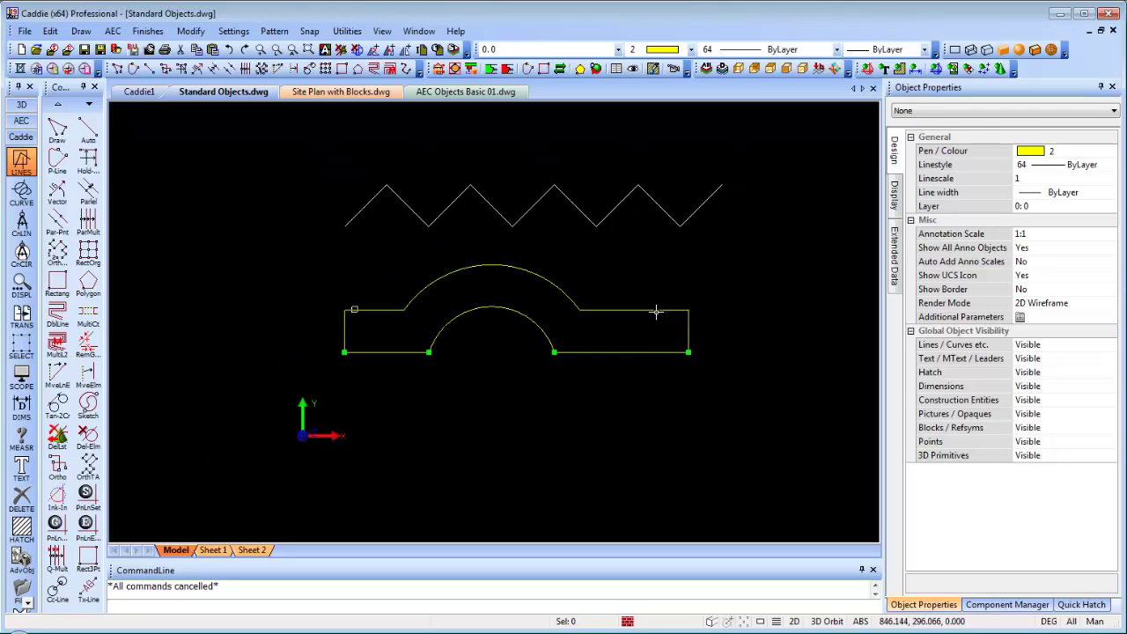
{"action": "left_click", "coordinate": [656, 310]}
{"action": "right_click", "coordinate": [657, 351]}
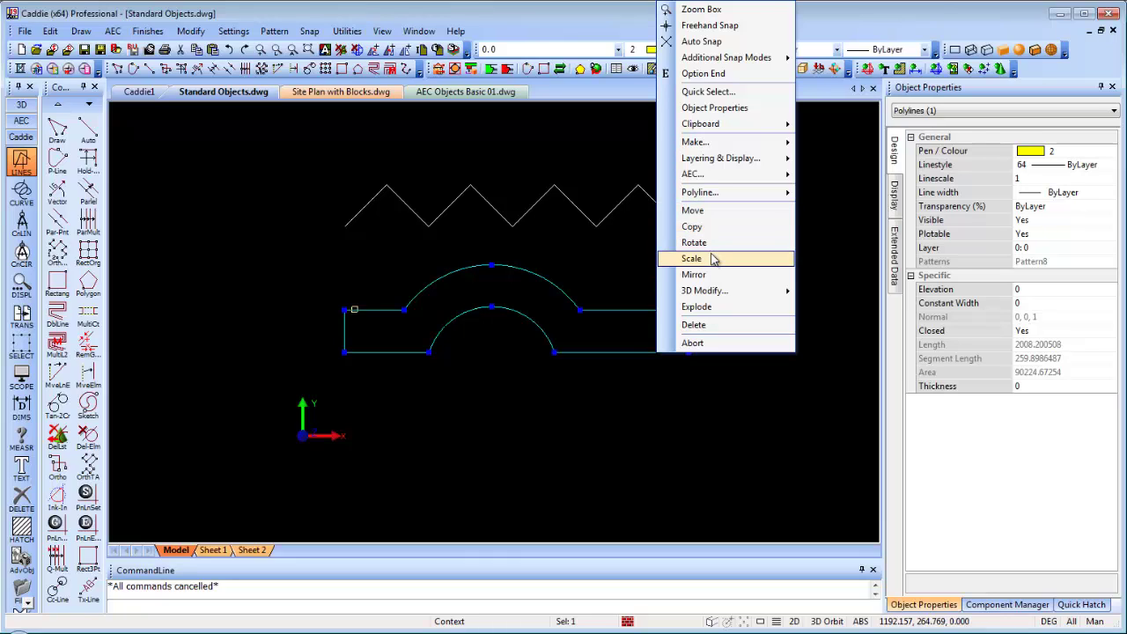
{"action": "left_click", "coordinate": [692, 212]}
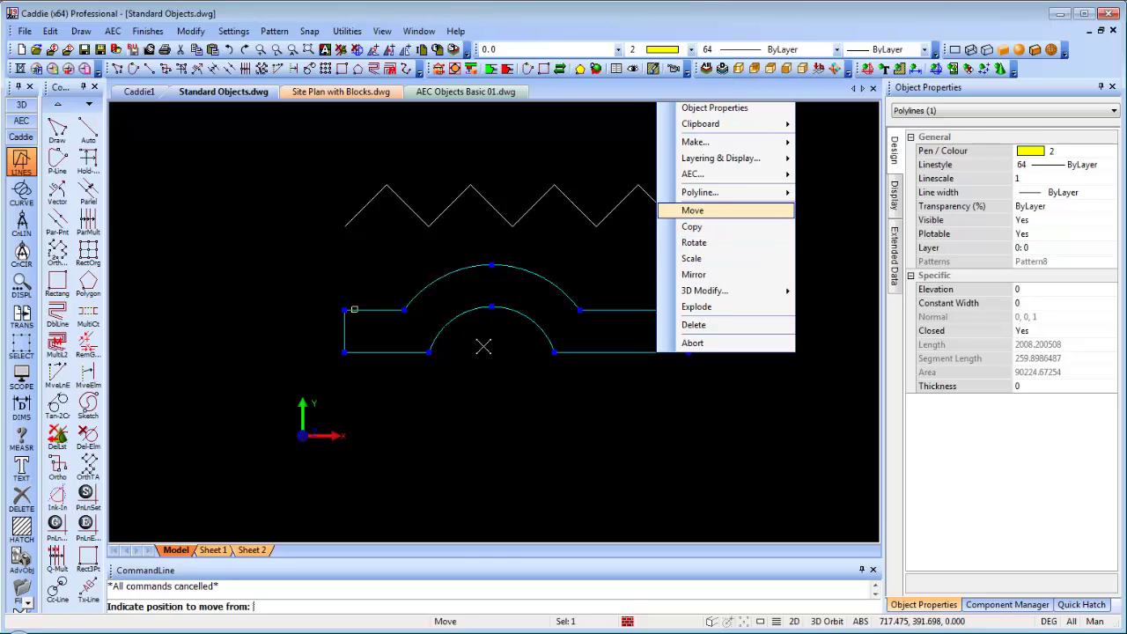
{"action": "left_click", "coordinate": [385, 352]}
{"action": "left_click", "coordinate": [395, 487]}
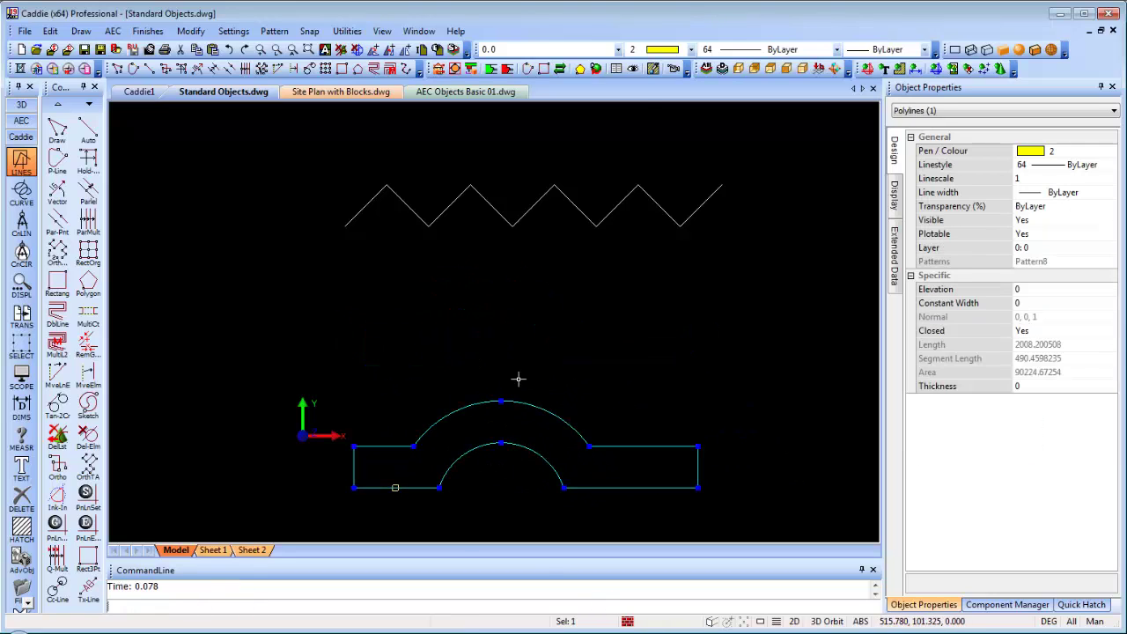
Step: Move the polyline up and left by its lower-left corner, rotate it clockwise with the lower-right corner as rotation handle, and deselect it
{"action": "right_click", "coordinate": [515, 343]}
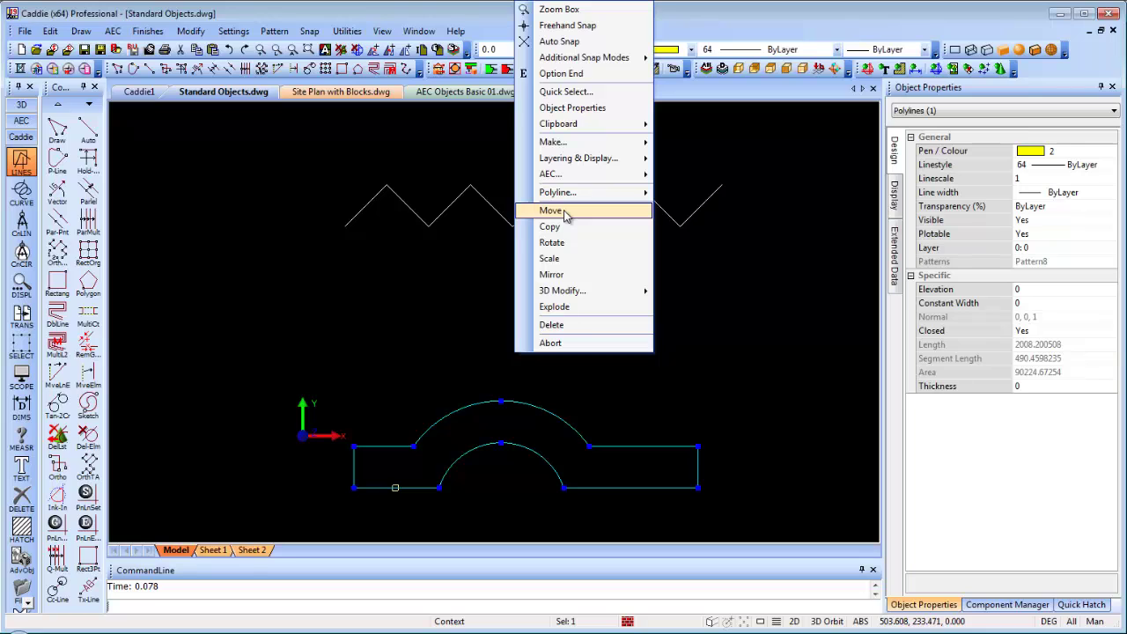
{"action": "left_click", "coordinate": [564, 211]}
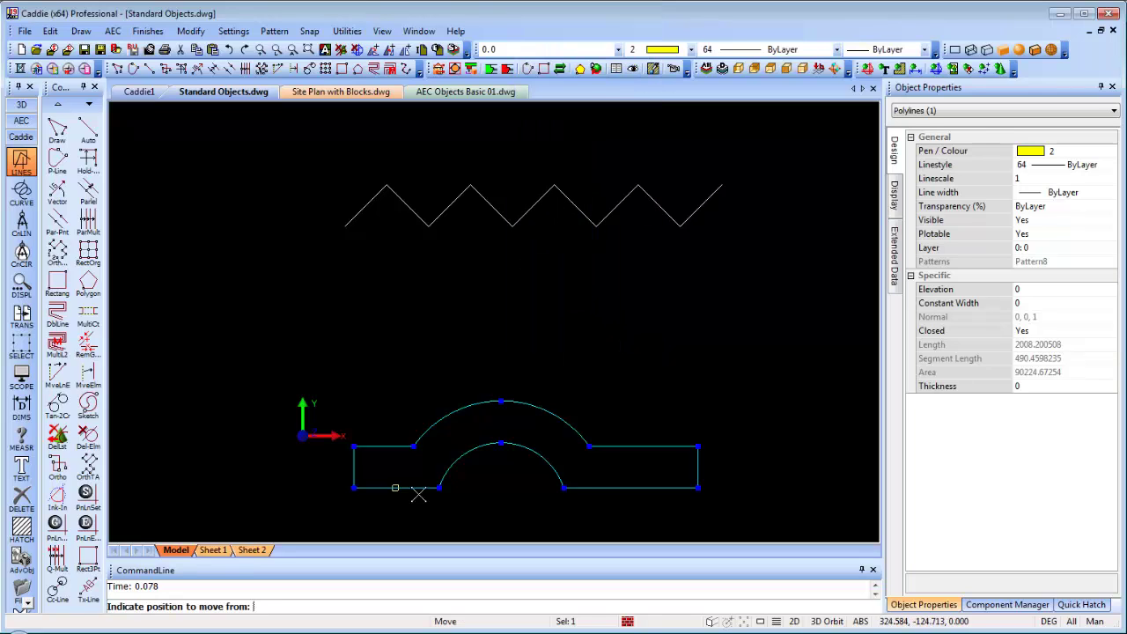
{"action": "left_click", "coordinate": [354, 487]}
{"action": "left_click", "coordinate": [206, 377]}
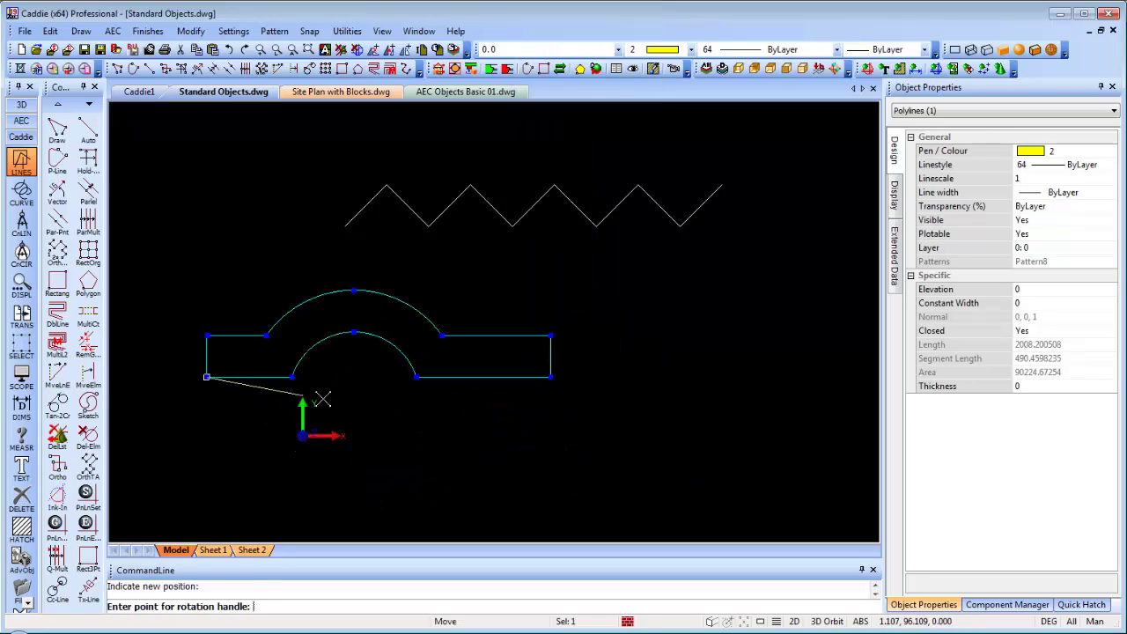
{"action": "left_click", "coordinate": [549, 377]}
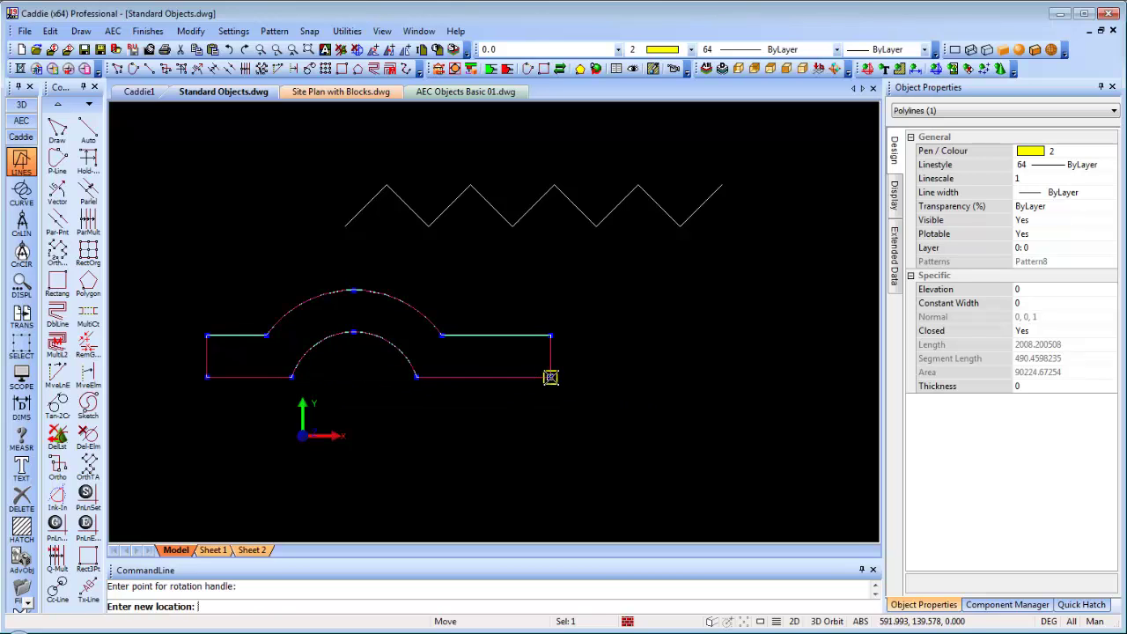
{"action": "left_click", "coordinate": [517, 487]}
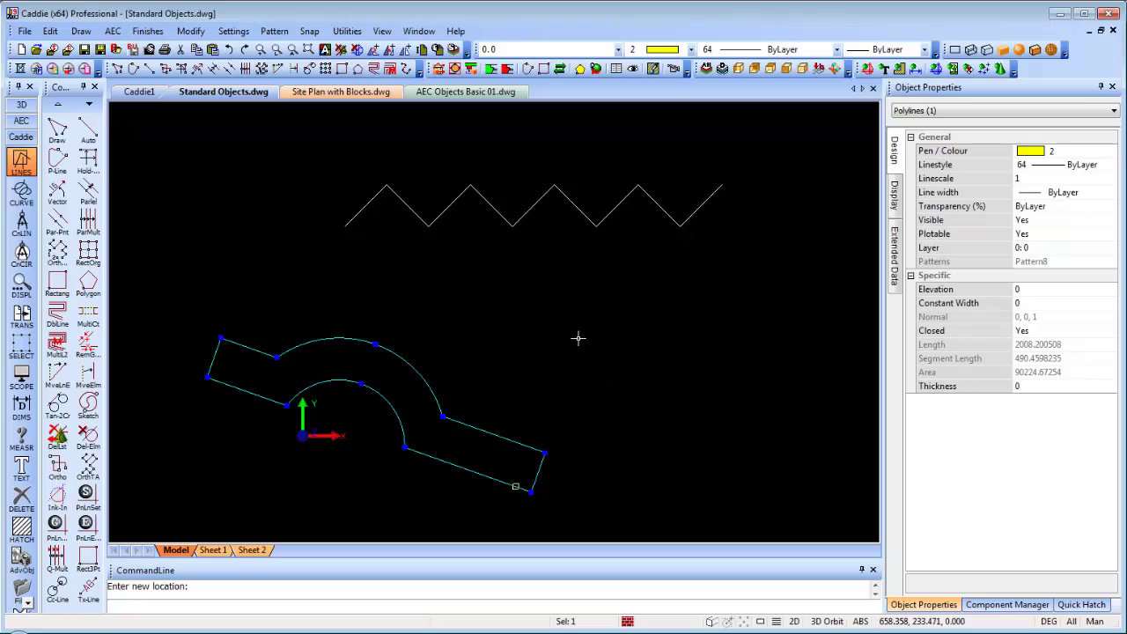
{"action": "key", "text": "Escape"}
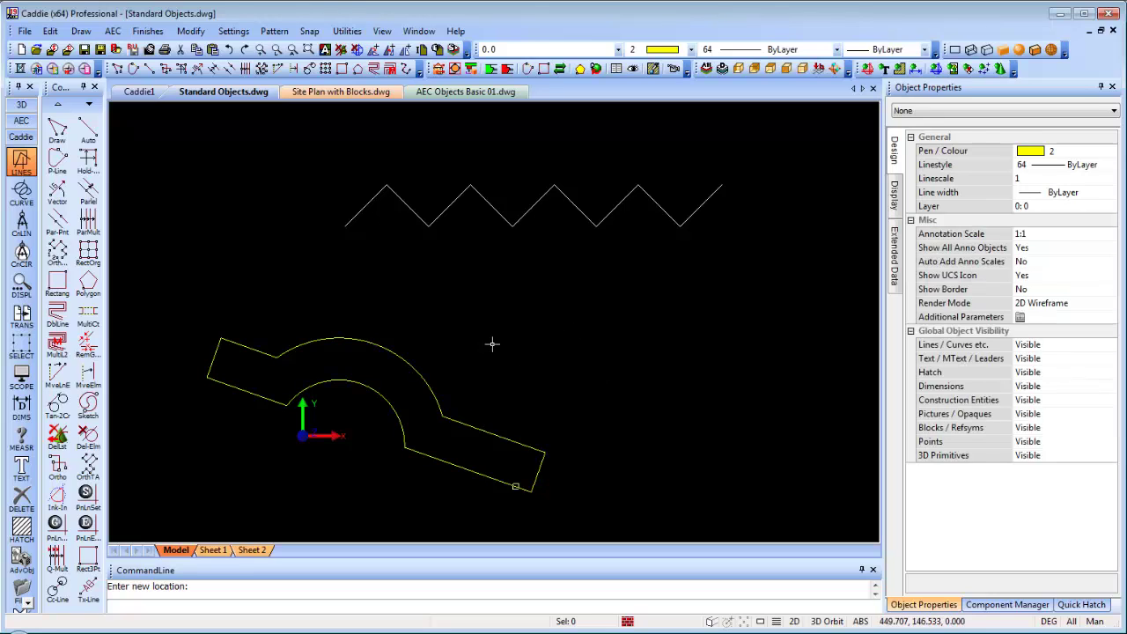
Step: Enlarge the rotated polyline dynamically with Scale, using scaling factor 0 and its lower-left corner as the base point
{"action": "left_click", "coordinate": [412, 355]}
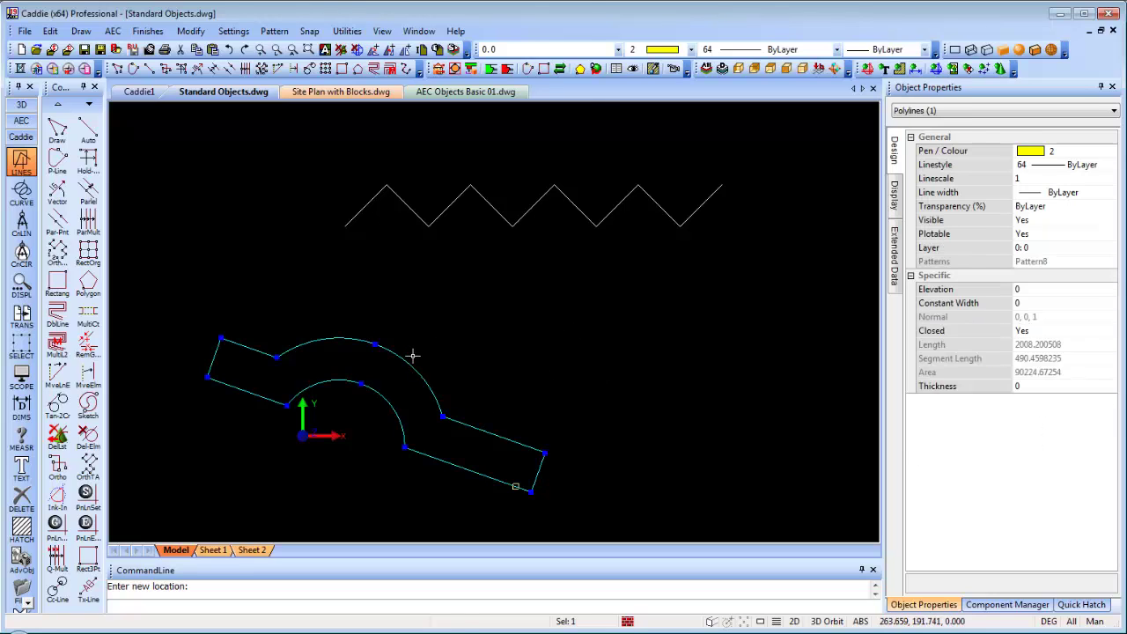
{"action": "right_click", "coordinate": [454, 374]}
{"action": "left_click", "coordinate": [482, 270]}
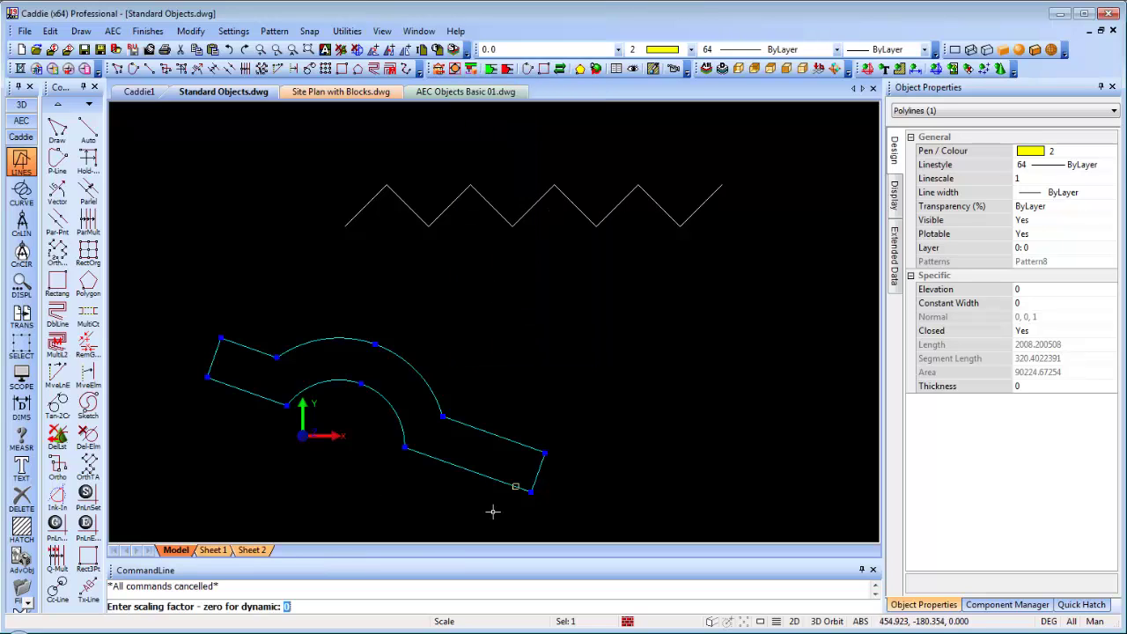
{"action": "key", "text": "Return"}
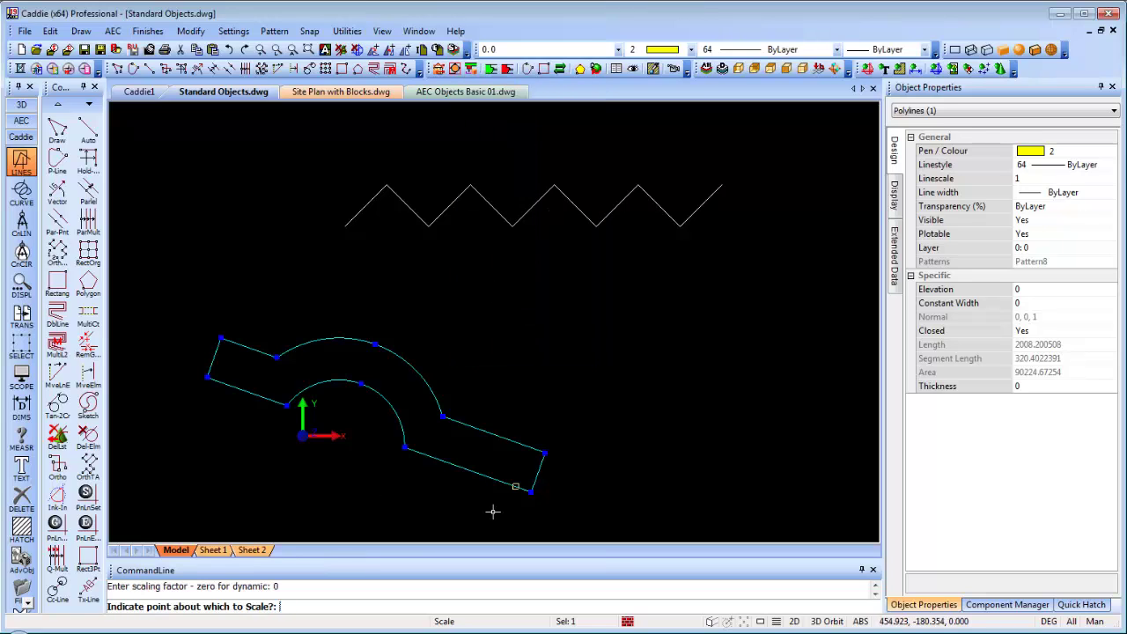
{"action": "left_click", "coordinate": [206, 379]}
{"action": "left_click", "coordinate": [529, 448]}
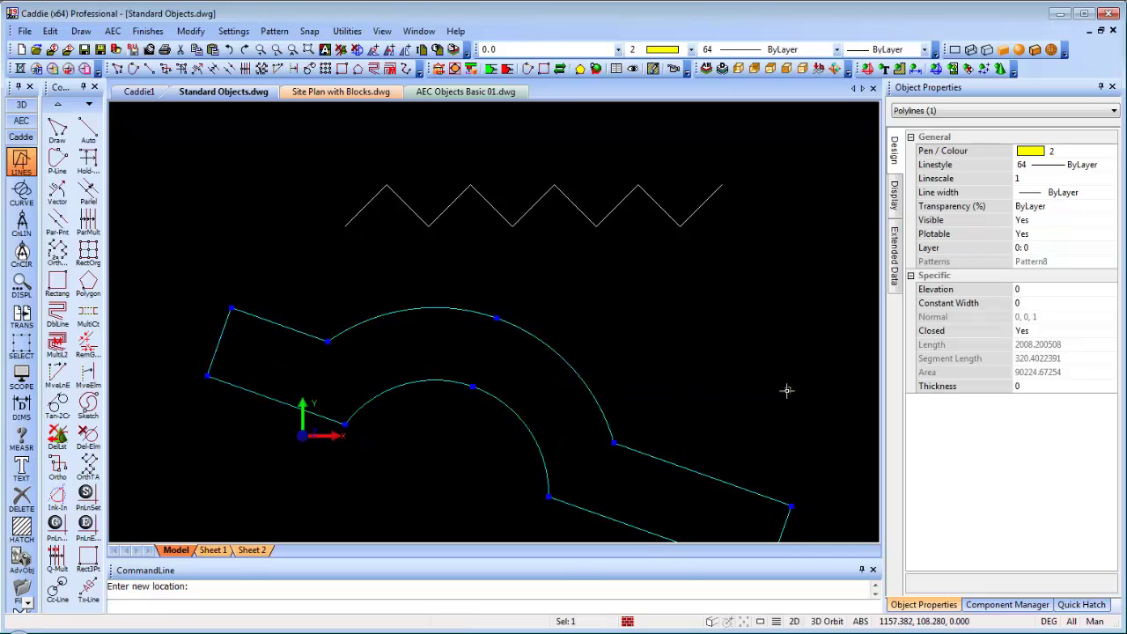
Step: Insert two nodes into the bottom edge of the white rectangle, one raised inside it and one below the edge, and clear the selection
{"action": "scroll", "coordinate": [660, 372], "scroll_direction": "down", "scroll_amount": 3}
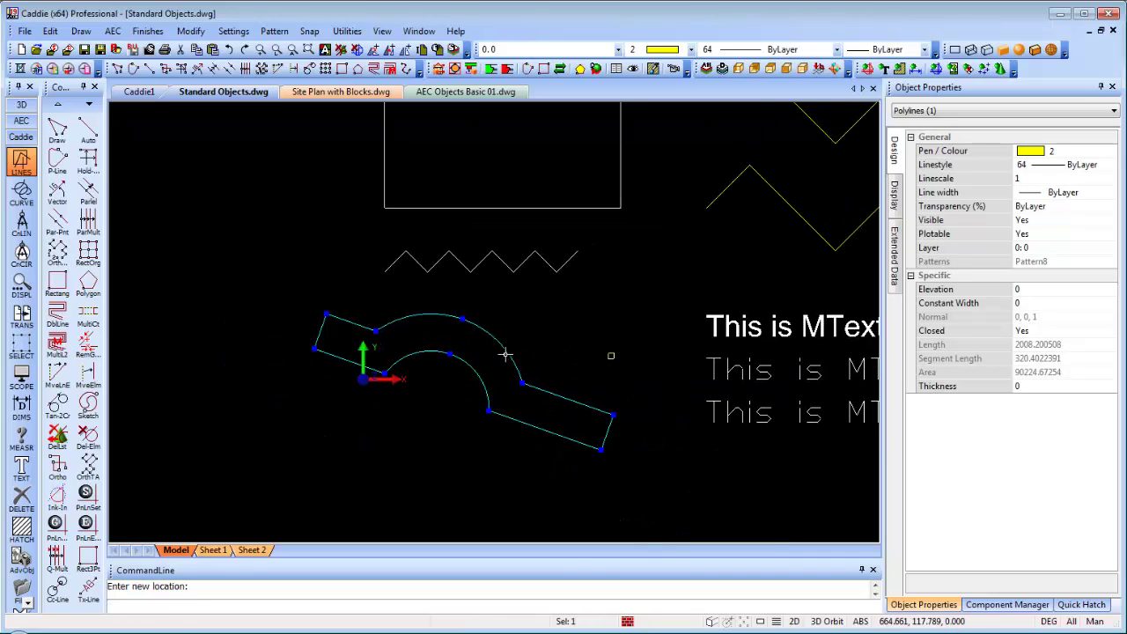
{"action": "middle_click_drag", "start_coordinate": [526, 269], "coordinate": [488, 399]}
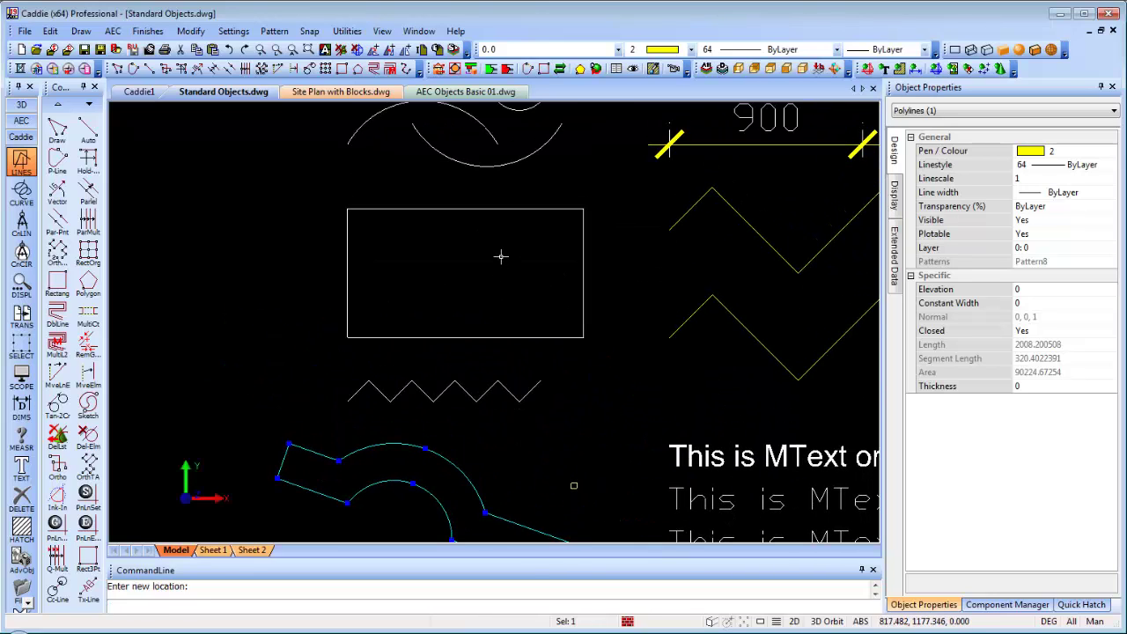
{"action": "middle_click_drag", "start_coordinate": [491, 295], "coordinate": [486, 315]}
{"action": "key", "text": "Escape"}
{"action": "left_click", "coordinate": [484, 357]}
{"action": "scroll", "coordinate": [486, 351], "scroll_direction": "up", "scroll_amount": 3}
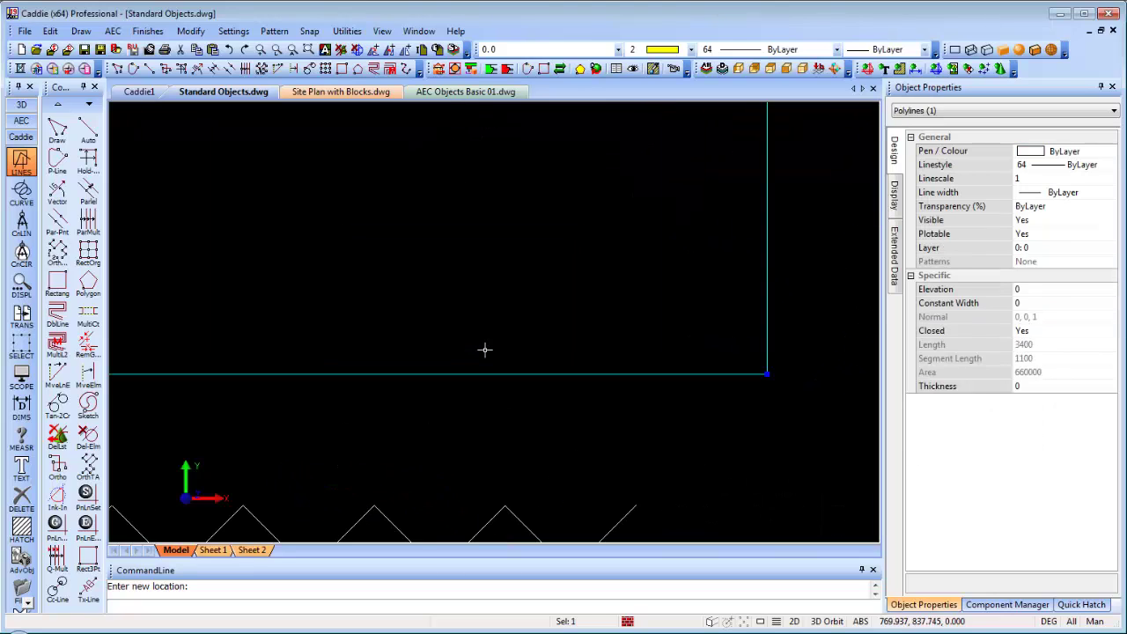
{"action": "scroll", "coordinate": [487, 348], "scroll_direction": "down", "scroll_amount": 2}
{"action": "right_click", "coordinate": [487, 348]}
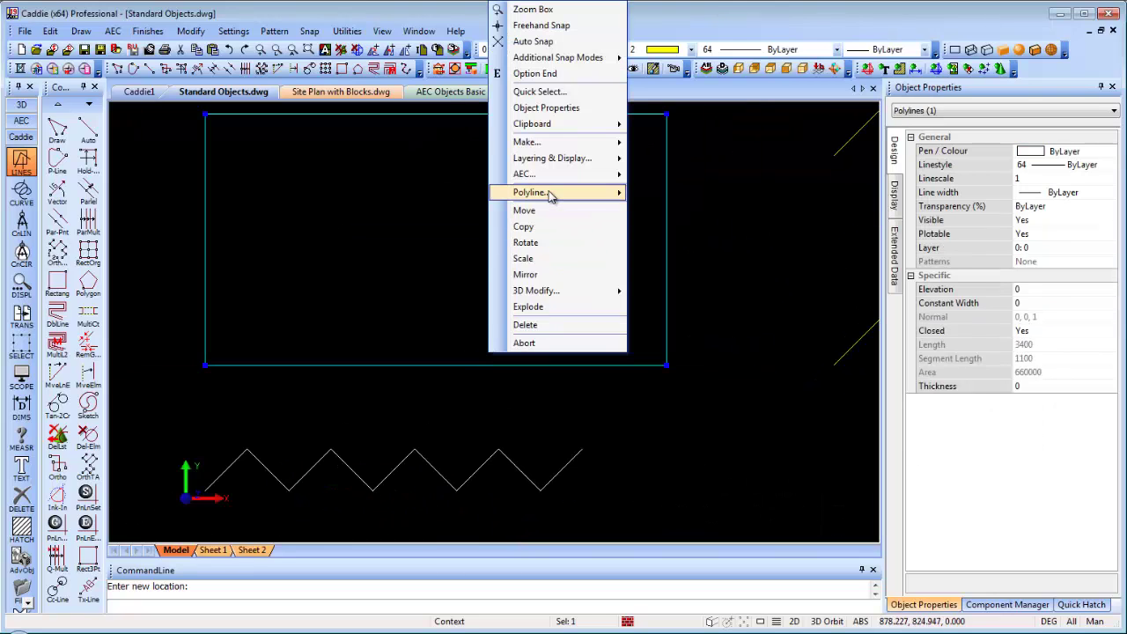
{"action": "mouse_move", "coordinate": [581, 192]}
{"action": "left_click", "coordinate": [707, 227]}
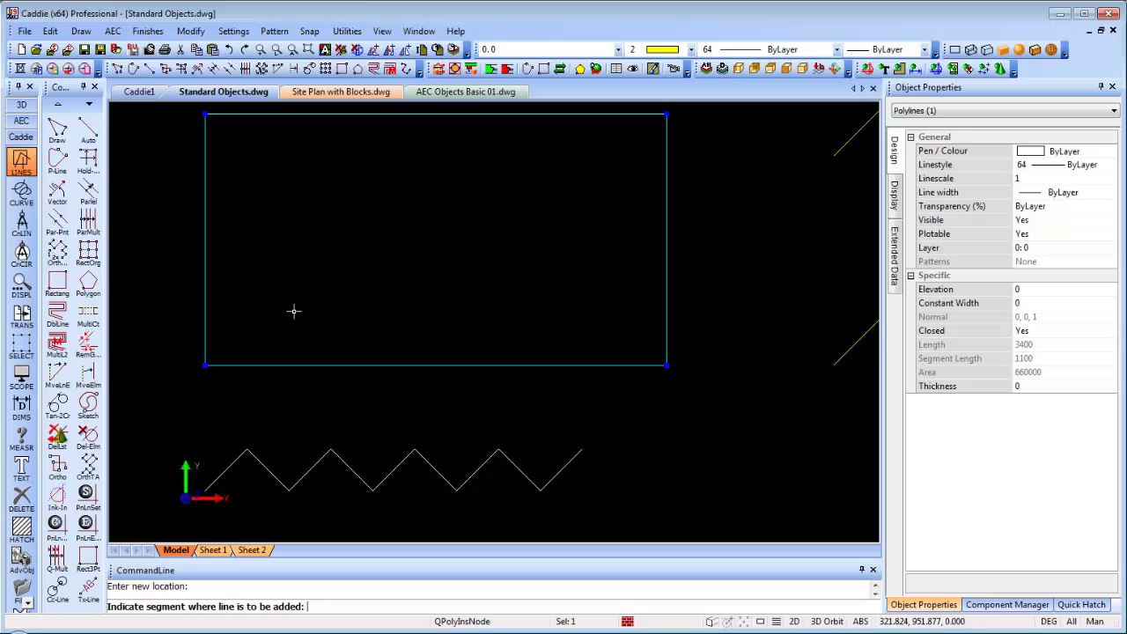
{"action": "left_click", "coordinate": [293, 367]}
{"action": "left_click", "coordinate": [344, 323]}
{"action": "left_click", "coordinate": [441, 336]}
{"action": "left_click", "coordinate": [496, 402]}
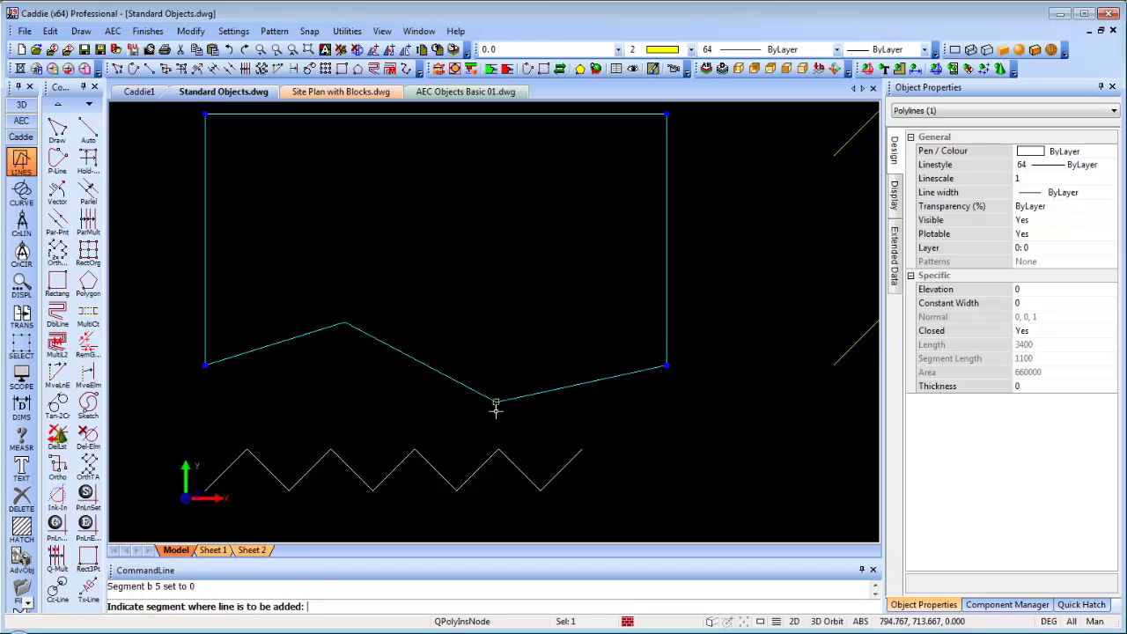
{"action": "middle_click_drag", "start_coordinate": [525, 292], "coordinate": [544, 342]}
{"action": "key", "text": "Escape"}
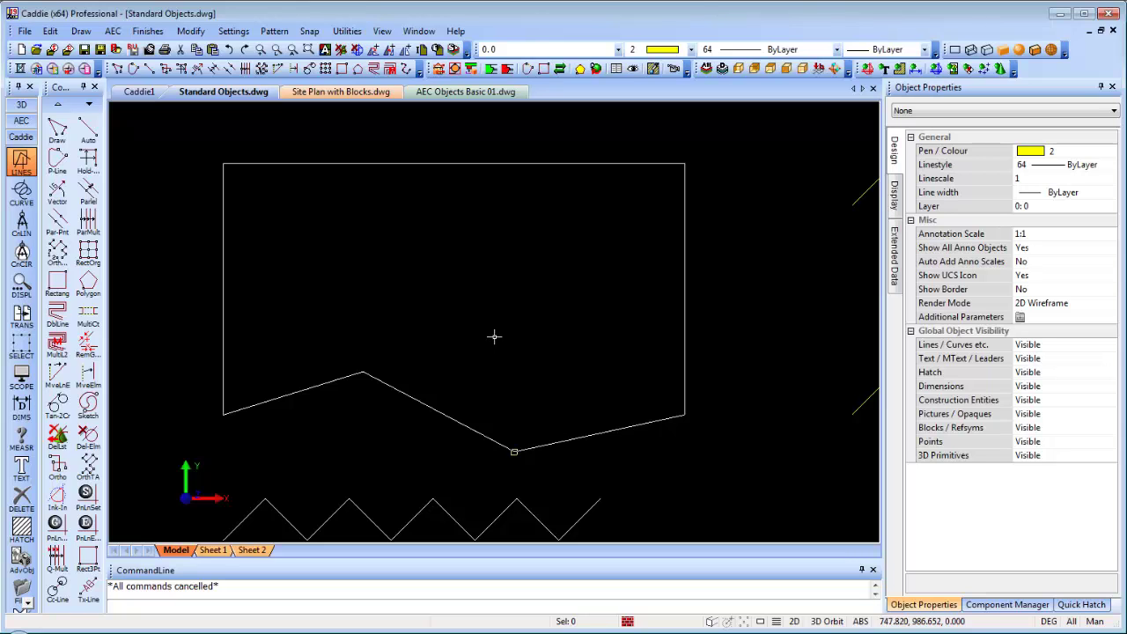
{"action": "middle_click_drag", "start_coordinate": [393, 257], "coordinate": [426, 421]}
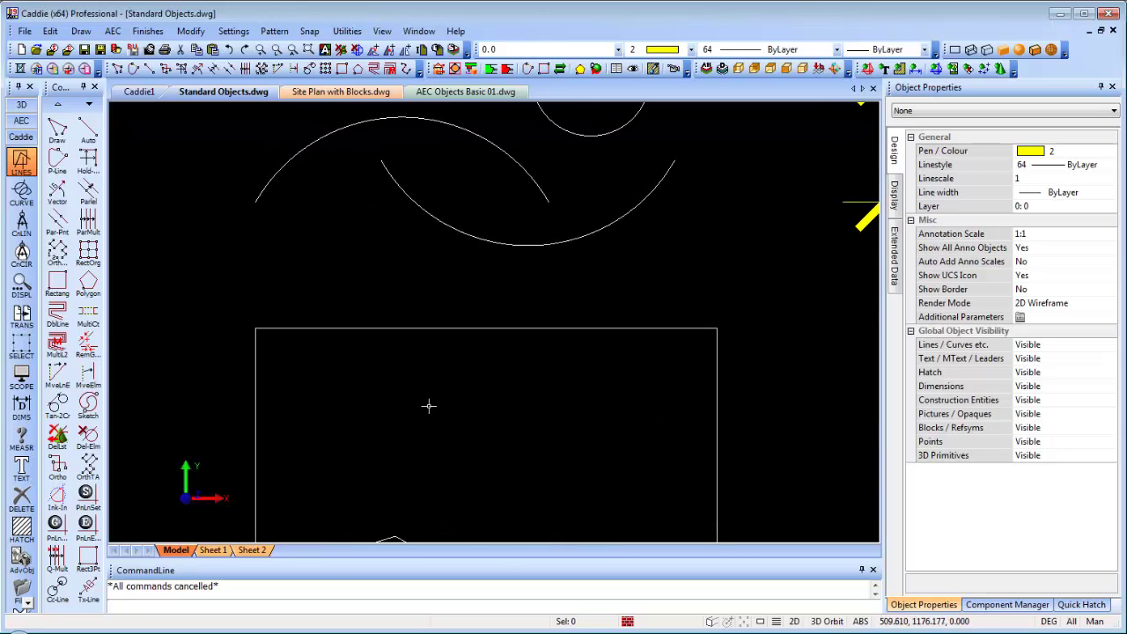
Step: Set the left circle's radius to 200, and shrink it slightly by moving its rightmost node inwards
{"action": "scroll", "coordinate": [437, 326], "scroll_direction": "down", "scroll_amount": 2}
{"action": "middle_click_drag", "start_coordinate": [449, 329], "coordinate": [408, 432]}
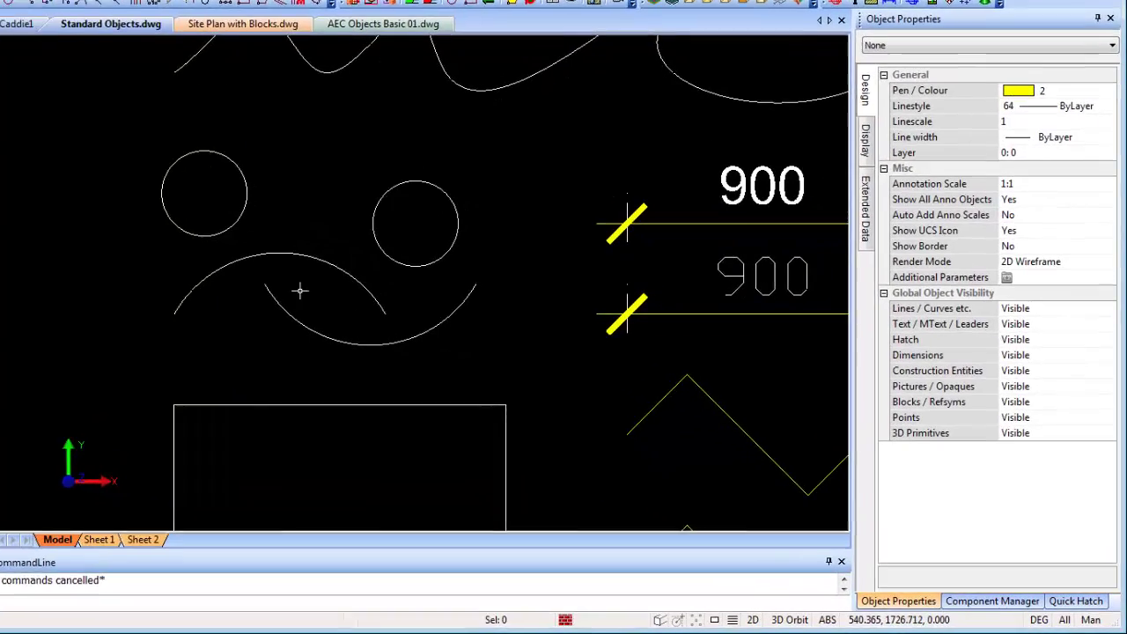
{"action": "left_click", "coordinate": [333, 239]}
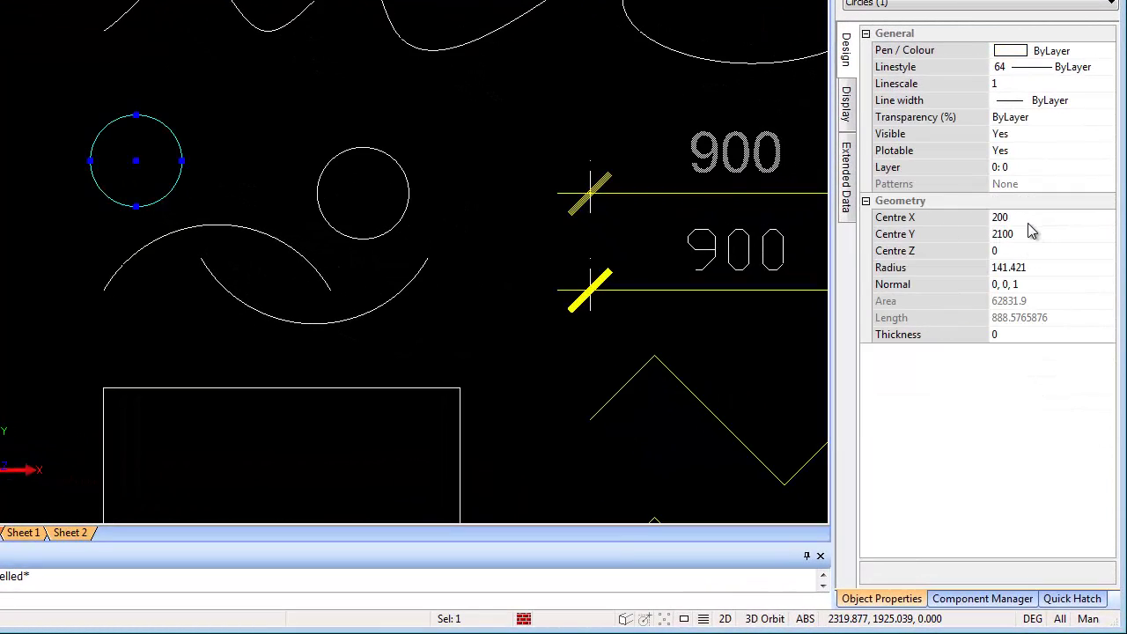
{"action": "left_click", "coordinate": [971, 273]}
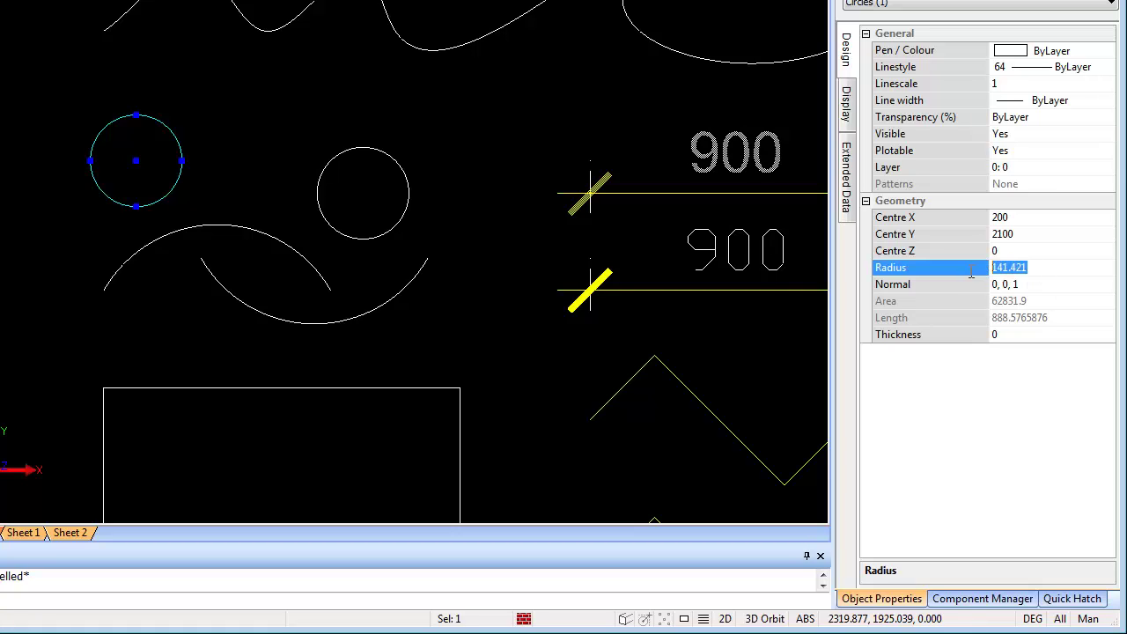
{"action": "type", "text": "200"}
{"action": "key", "text": "Return"}
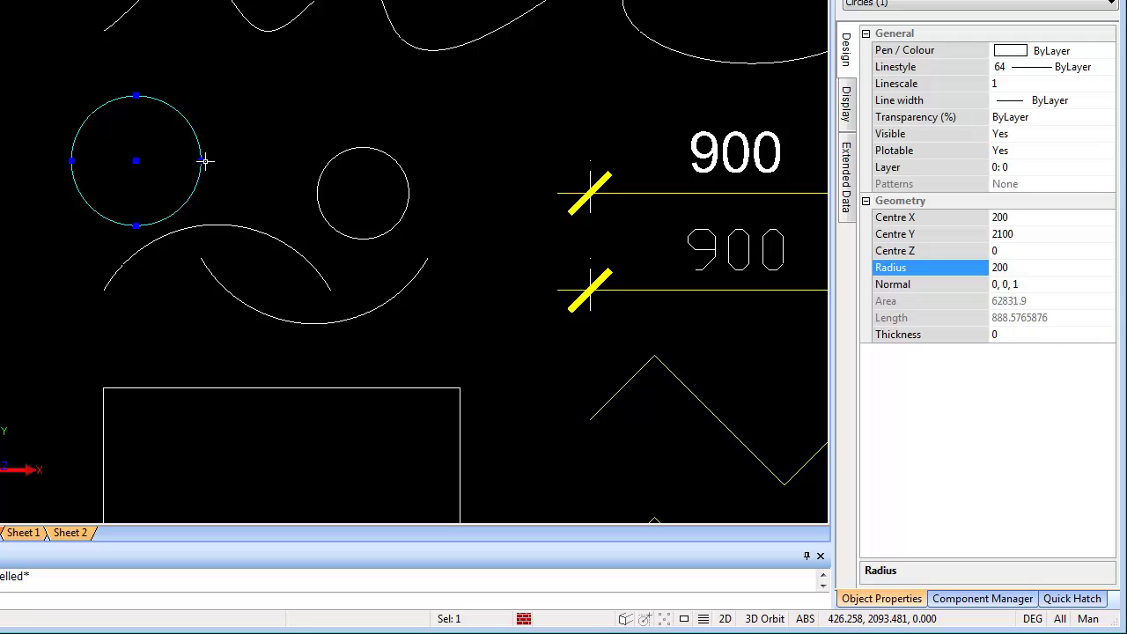
{"action": "left_click", "coordinate": [200, 160]}
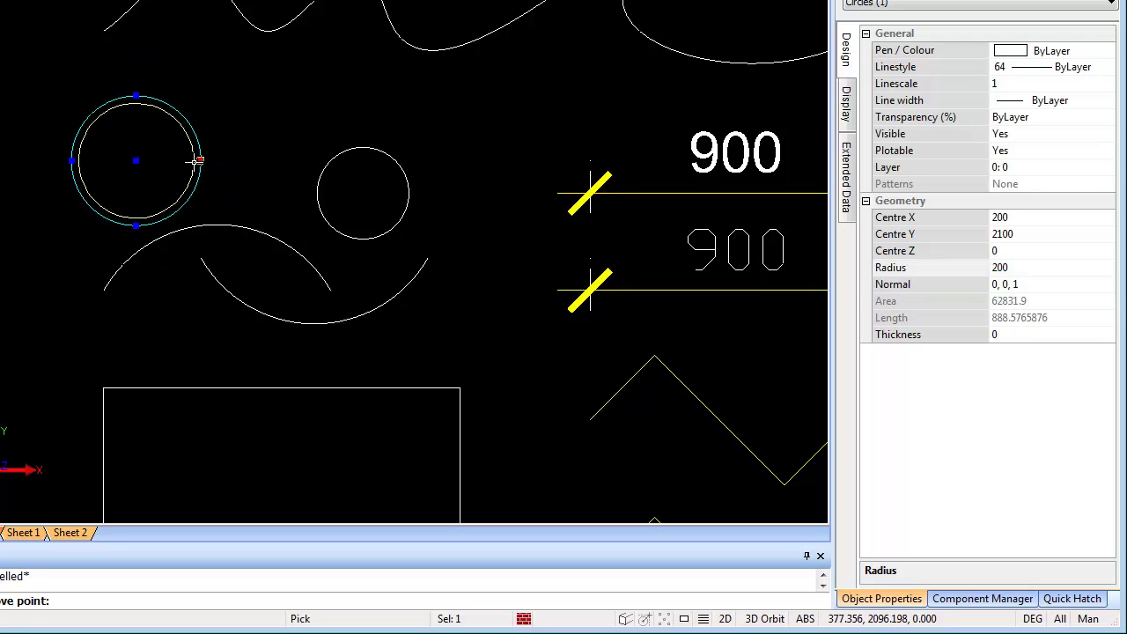
{"action": "left_click", "coordinate": [187, 163]}
Step: Select the wavy spline, review the commands available for it in its context menu, and clear the selection
{"action": "middle_click_drag", "start_coordinate": [312, 197], "coordinate": [206, 364]}
{"action": "left_click", "coordinate": [296, 212]}
{"action": "left_click", "coordinate": [302, 199]}
{"action": "right_click", "coordinate": [302, 199]}
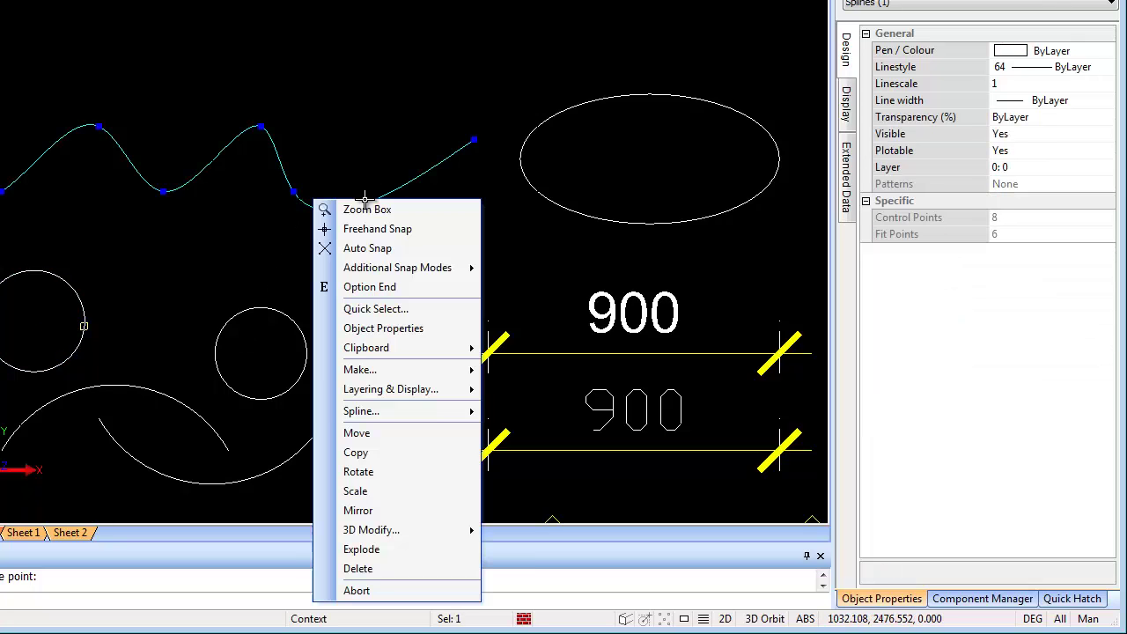
{"action": "mouse_move", "coordinate": [431, 410]}
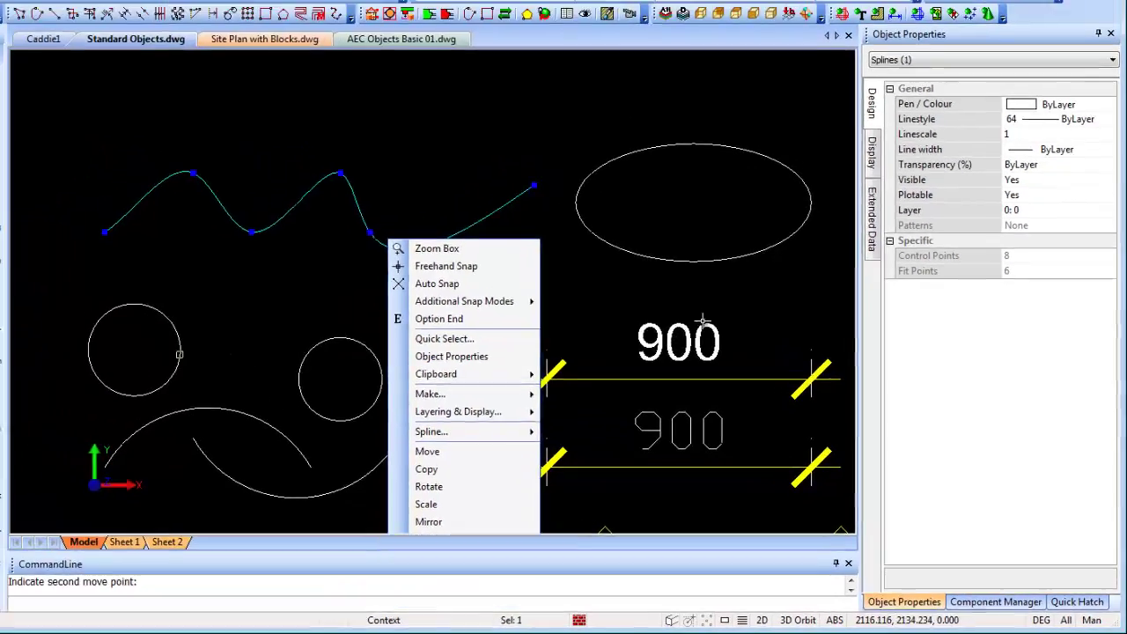
{"action": "key", "text": "Escape"}
{"action": "middle_click_drag", "start_coordinate": [619, 235], "coordinate": [499, 227]}
{"action": "key", "text": "Escape"}
Step: Change the upper 900 dimension's text to pen colour 3 (green) and its text height to 4
{"action": "mouse_move", "coordinate": [660, 368]}
{"action": "middle_mouse_down"}
{"action": "mouse_move", "coordinate": [593, 362]}
{"action": "mouse_move", "coordinate": [461, 237]}
{"action": "mouse_move", "coordinate": [476, 232]}
{"action": "middle_mouse_up"}
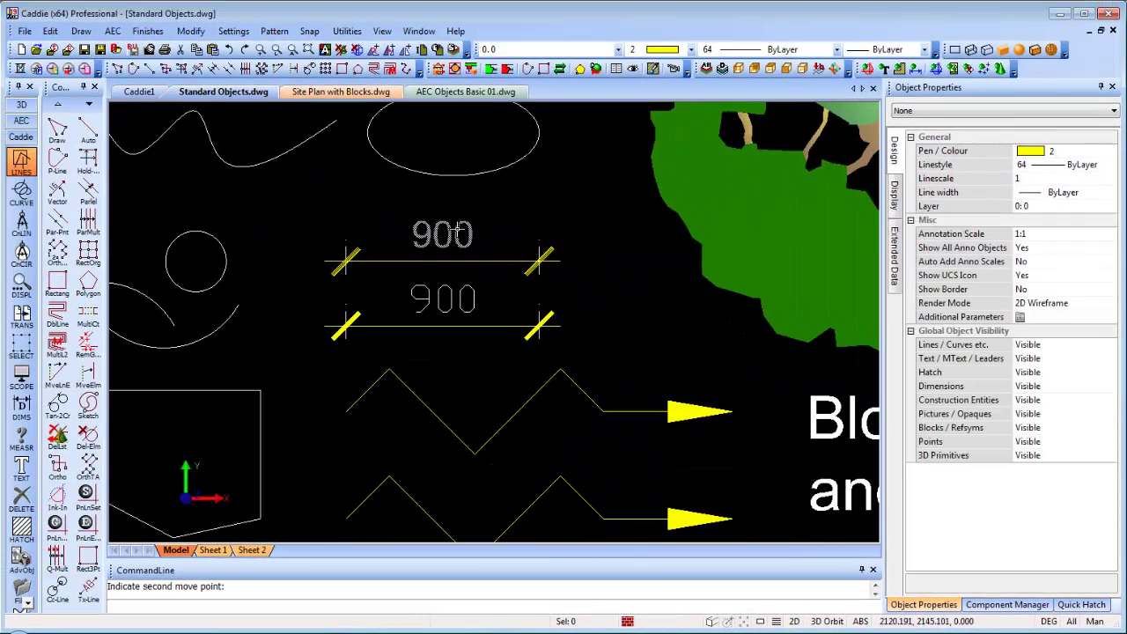
{"action": "left_click", "coordinate": [454, 260]}
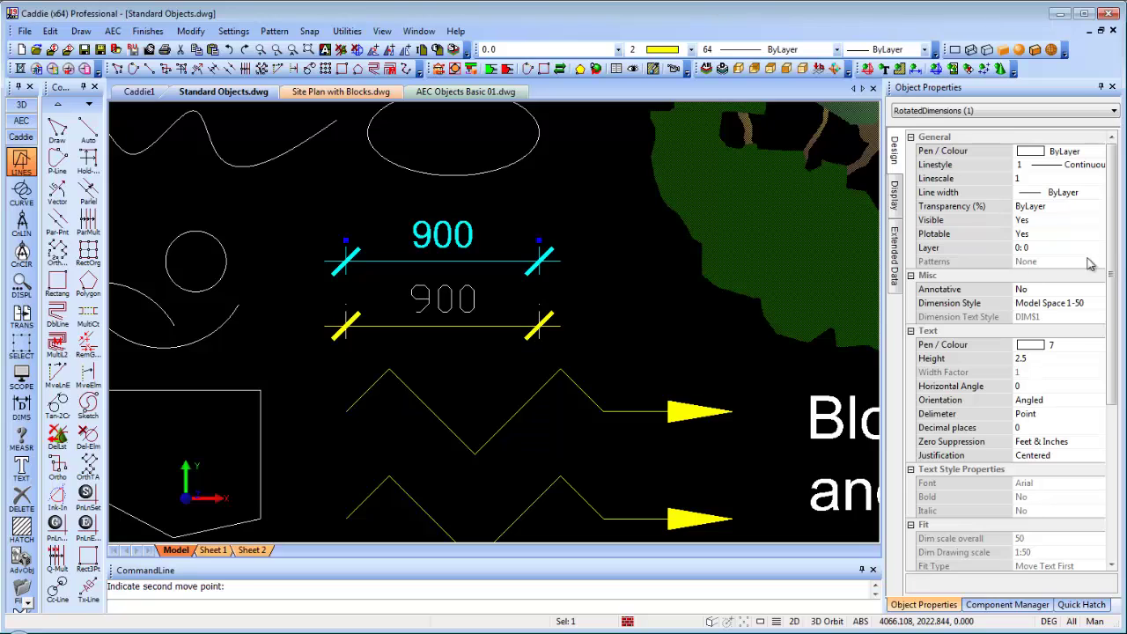
{"action": "left_click_drag", "start_coordinate": [1113, 252], "coordinate": [1111, 360]}
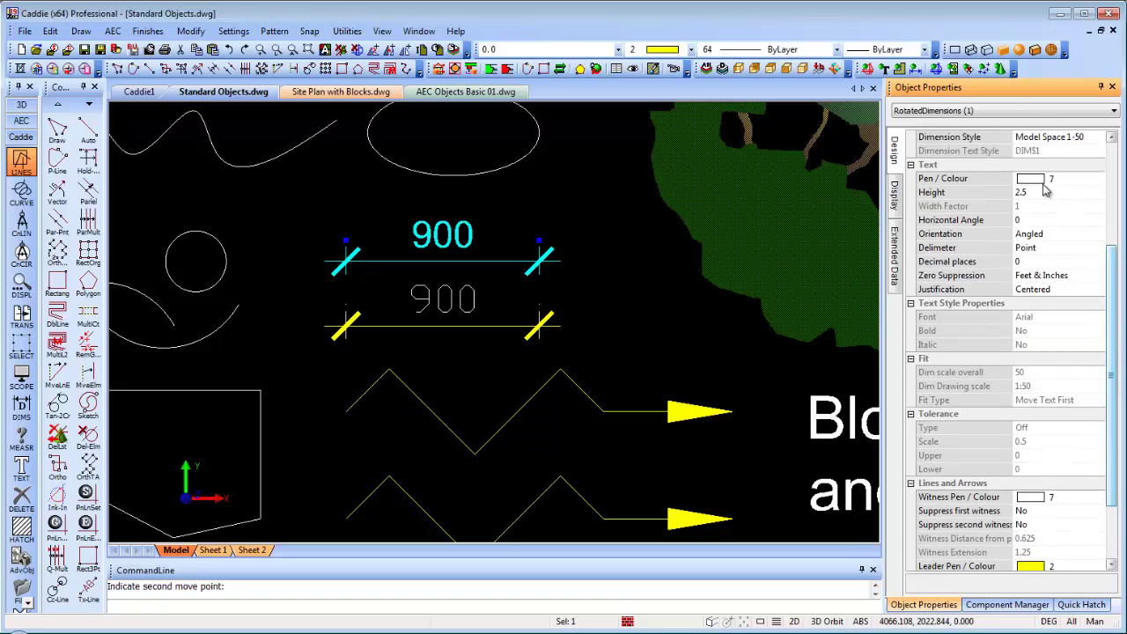
{"action": "left_click", "coordinate": [1047, 180]}
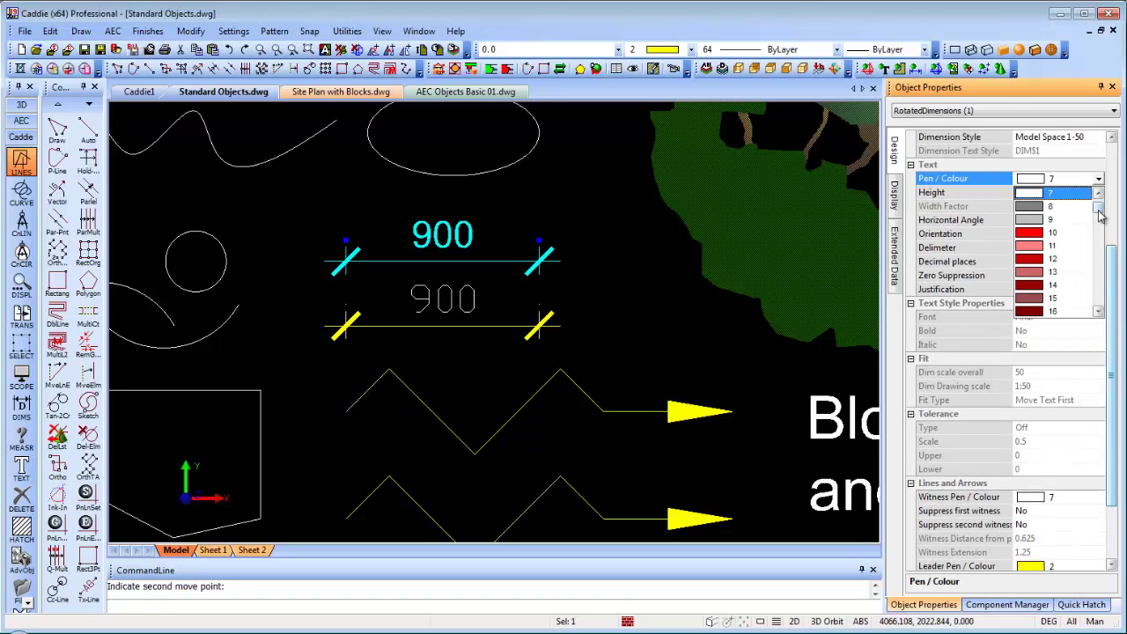
{"action": "scroll", "coordinate": [1098, 211], "scroll_direction": "up", "scroll_amount": 2}
{"action": "left_click", "coordinate": [1043, 221]}
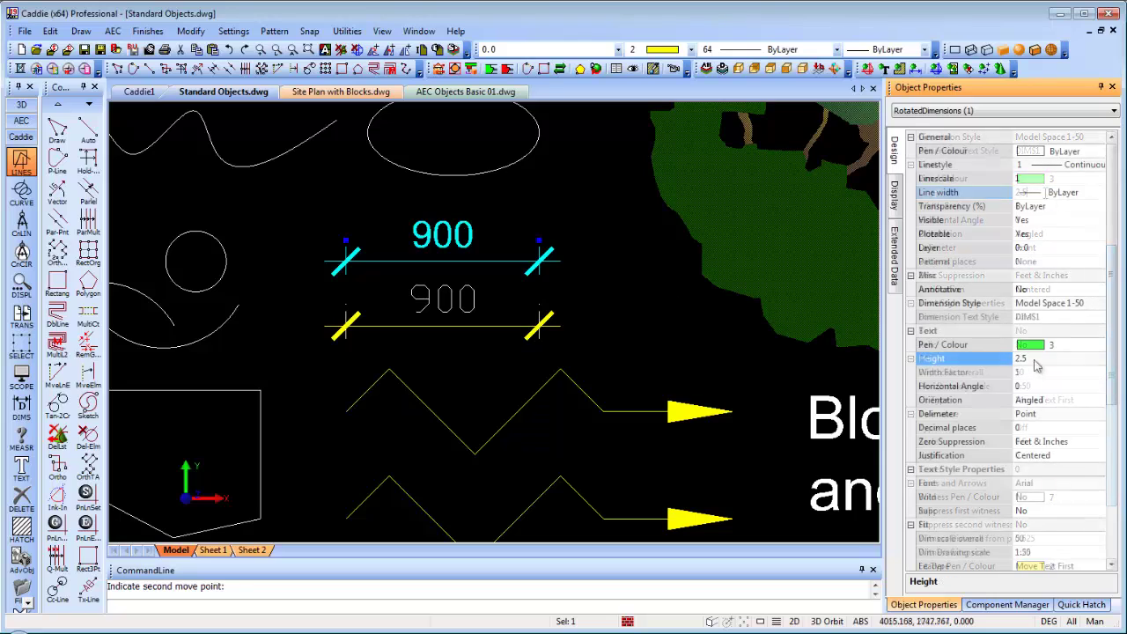
{"action": "left_click_drag", "start_coordinate": [1034, 360], "coordinate": [1004, 355]}
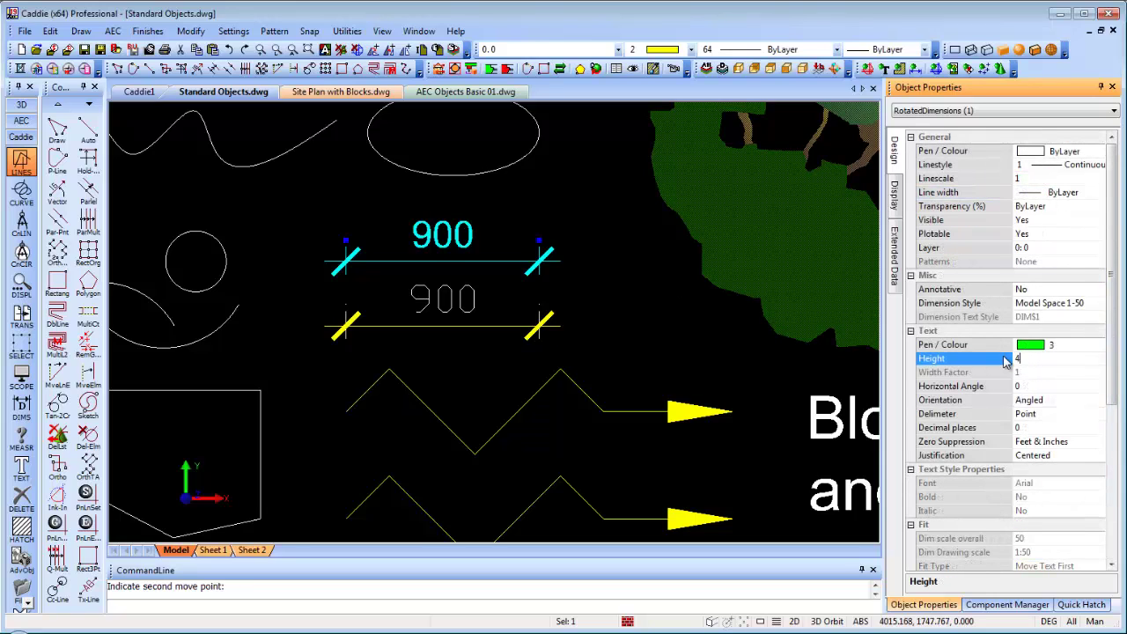
{"action": "key", "text": "Return"}
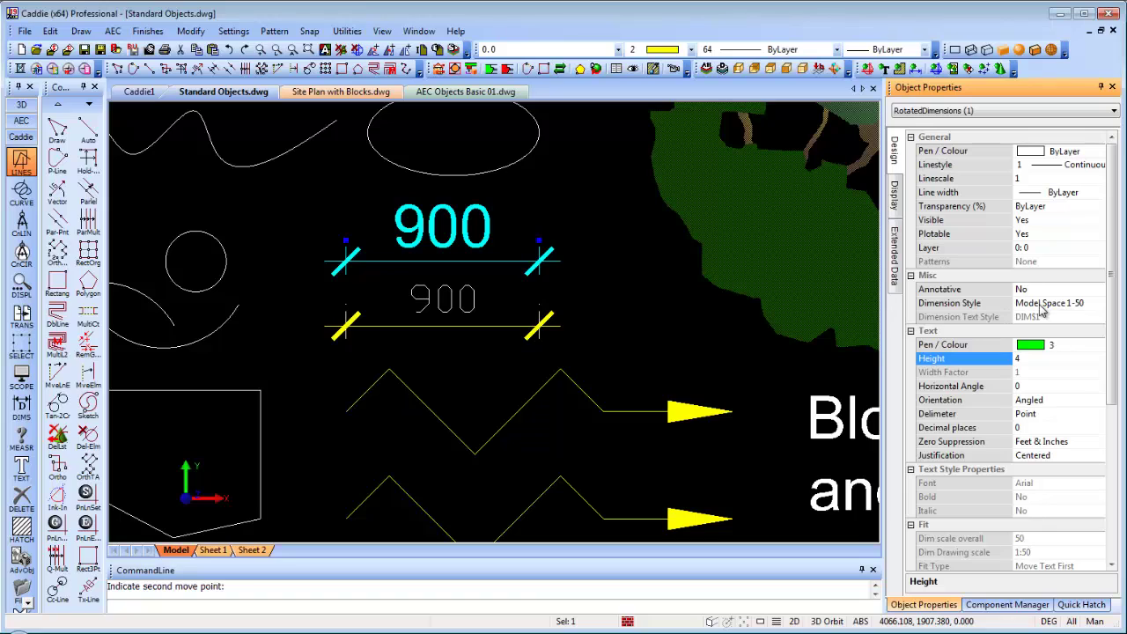
Step: Assign the Model Space 1-50 dimension style to both 900 dimensions together, and deselect them
{"action": "left_click", "coordinate": [494, 327]}
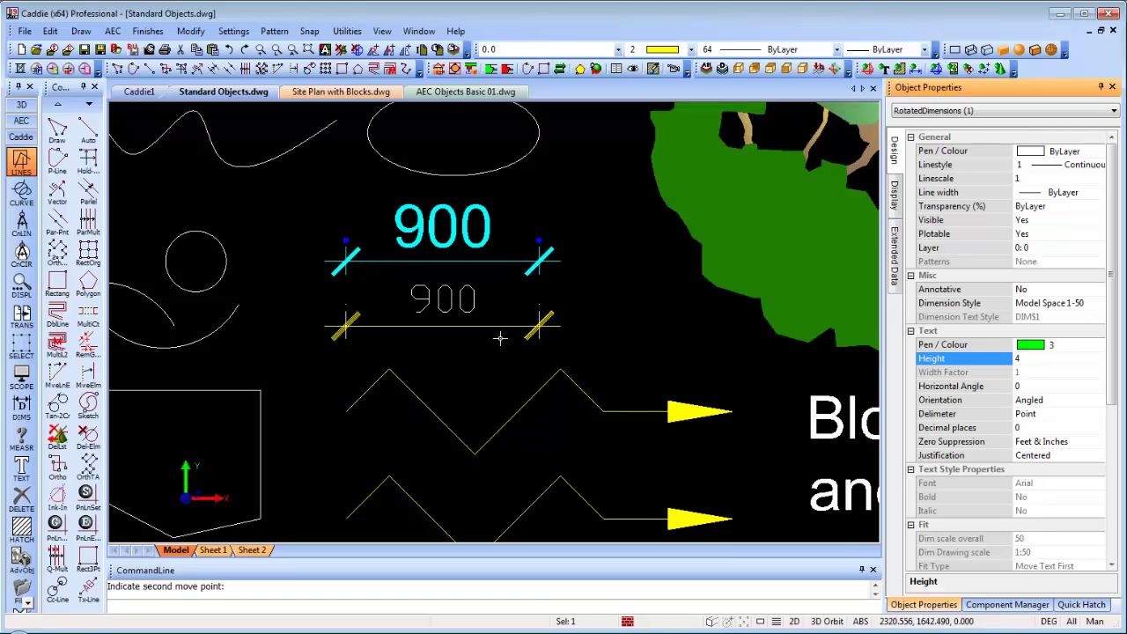
{"action": "left_click", "coordinate": [494, 327]}
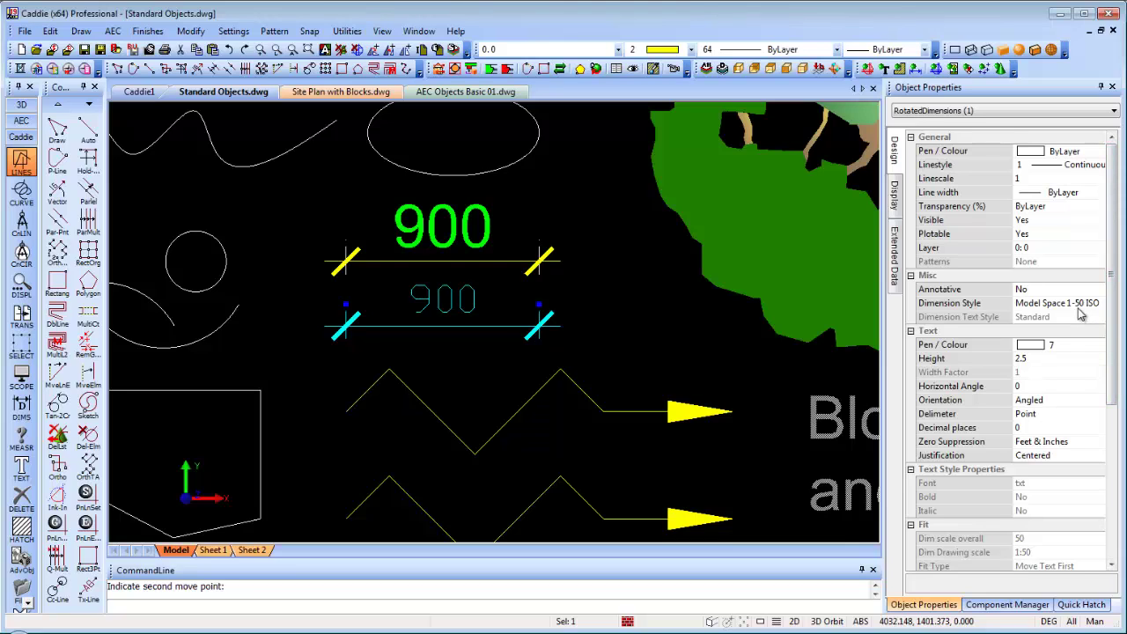
{"action": "left_click", "coordinate": [442, 225]}
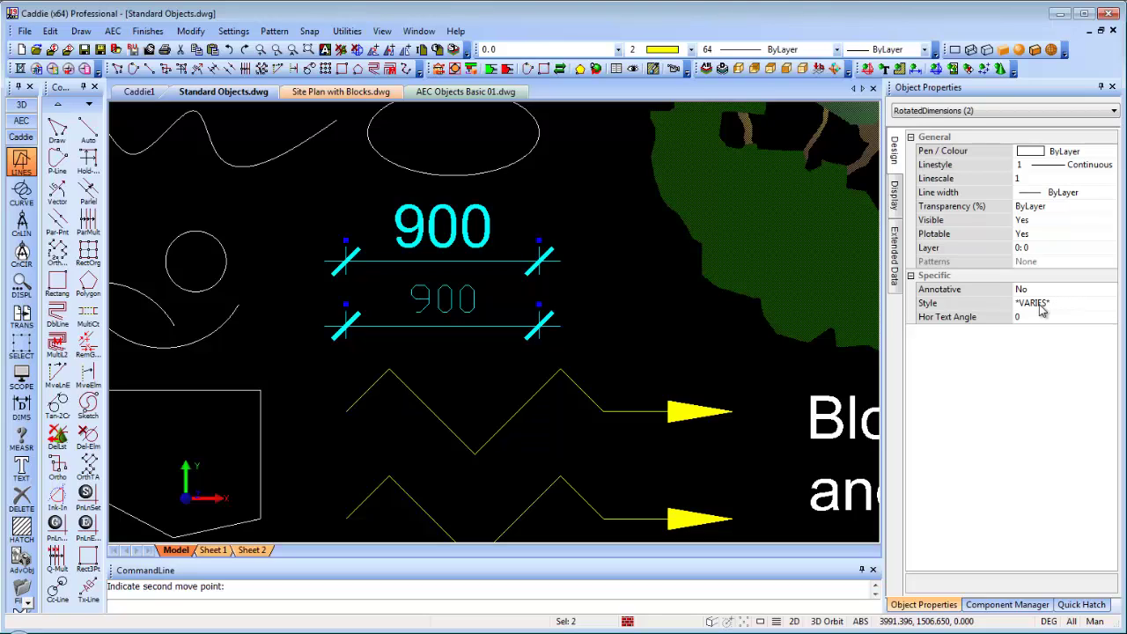
{"action": "left_click", "coordinate": [1042, 304]}
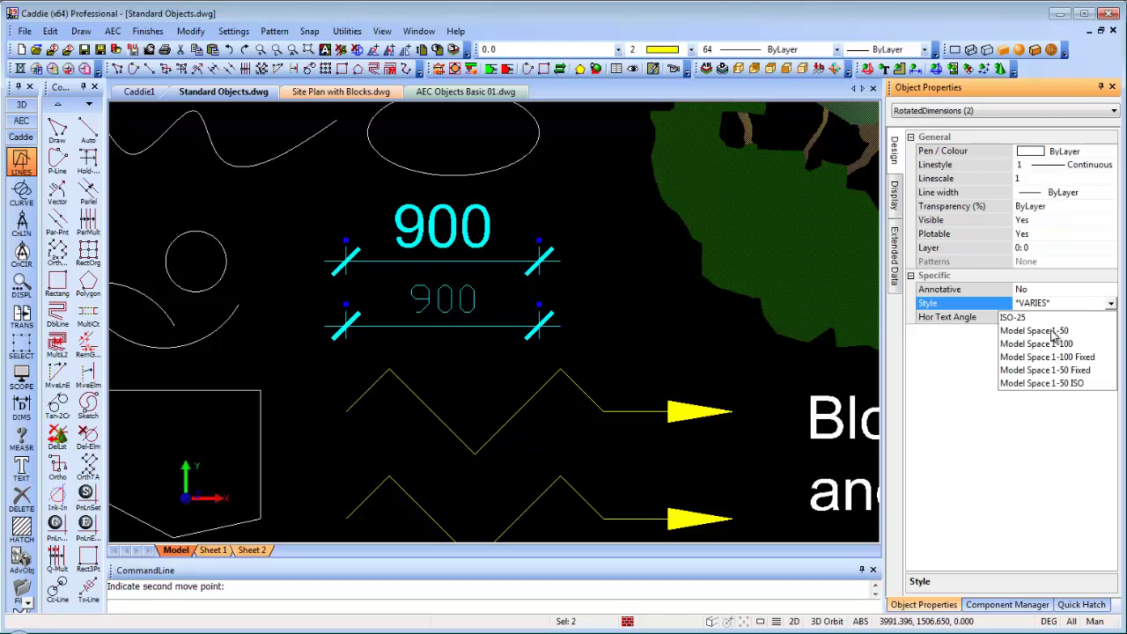
{"action": "left_click", "coordinate": [1049, 330]}
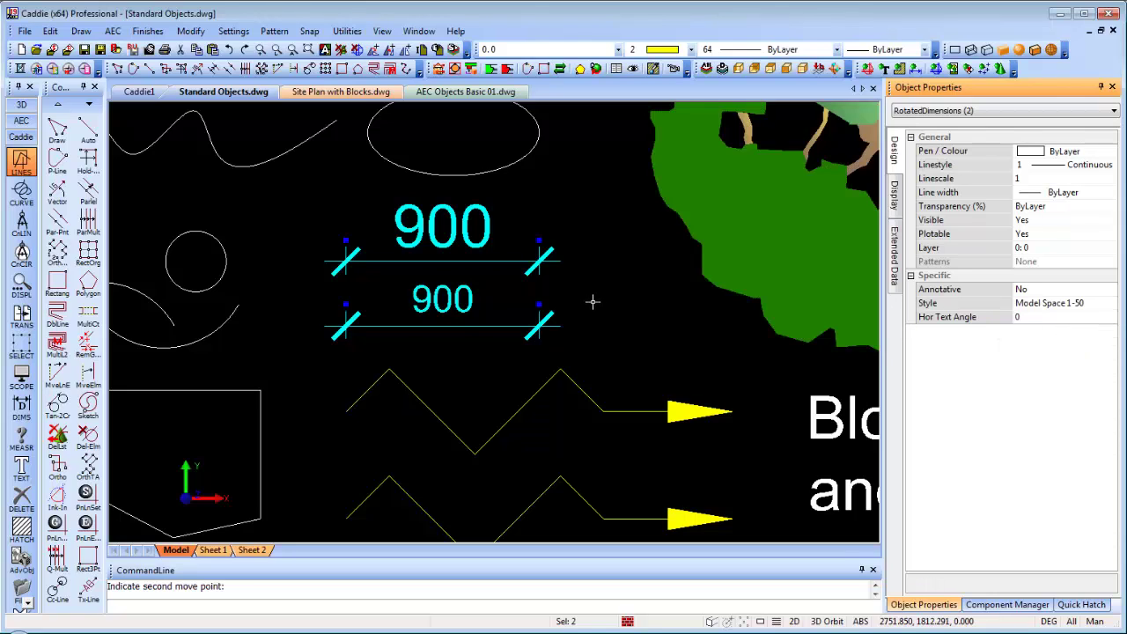
{"action": "left_click", "coordinate": [523, 306]}
{"action": "left_click", "coordinate": [471, 265]}
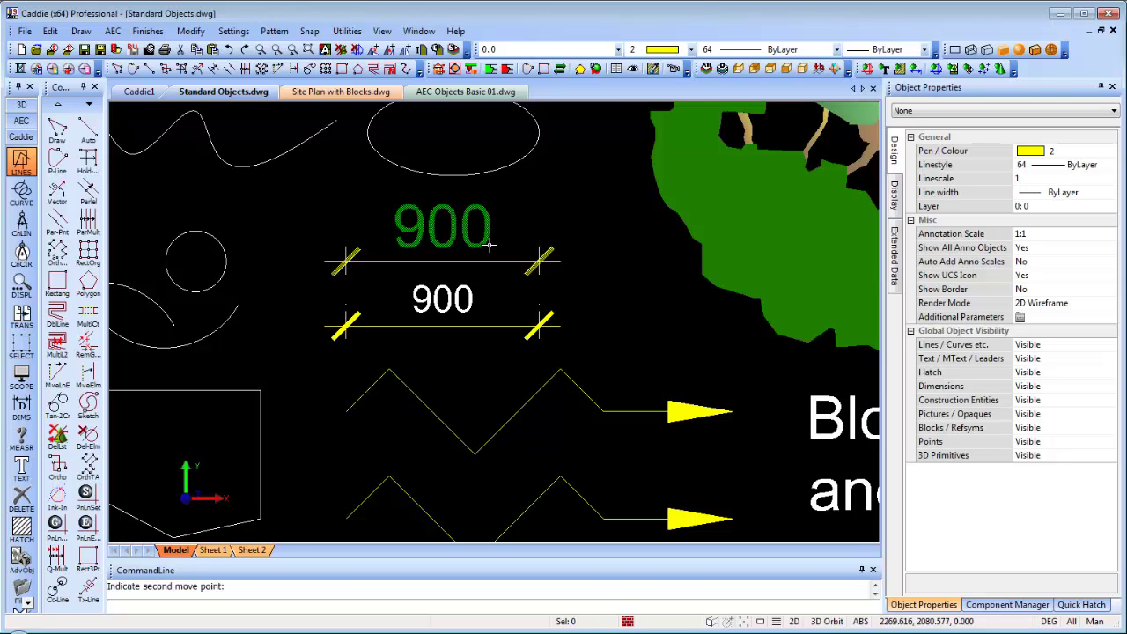
Step: Set the upper zigzag leader's plotted header size to 200 and its type to Spline, and deselect it
{"action": "scroll", "coordinate": [450, 208], "scroll_direction": "down", "scroll_amount": 3}
{"action": "scroll", "coordinate": [471, 309], "scroll_direction": "up", "scroll_amount": 1}
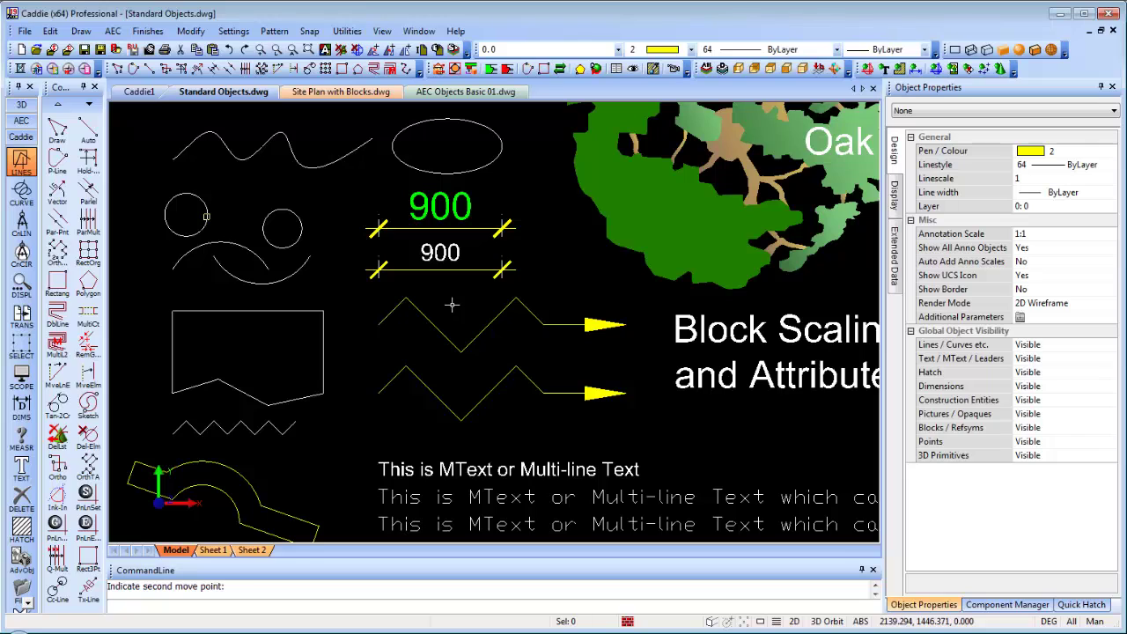
{"action": "scroll", "coordinate": [479, 332], "scroll_direction": "up", "scroll_amount": 1}
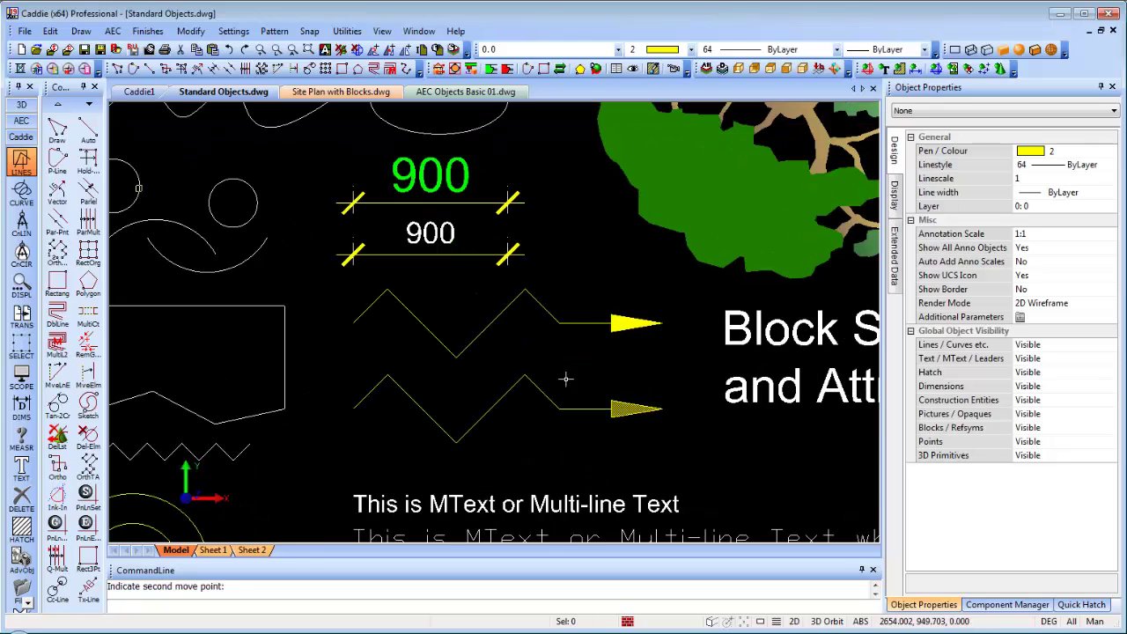
{"action": "left_click", "coordinate": [503, 305]}
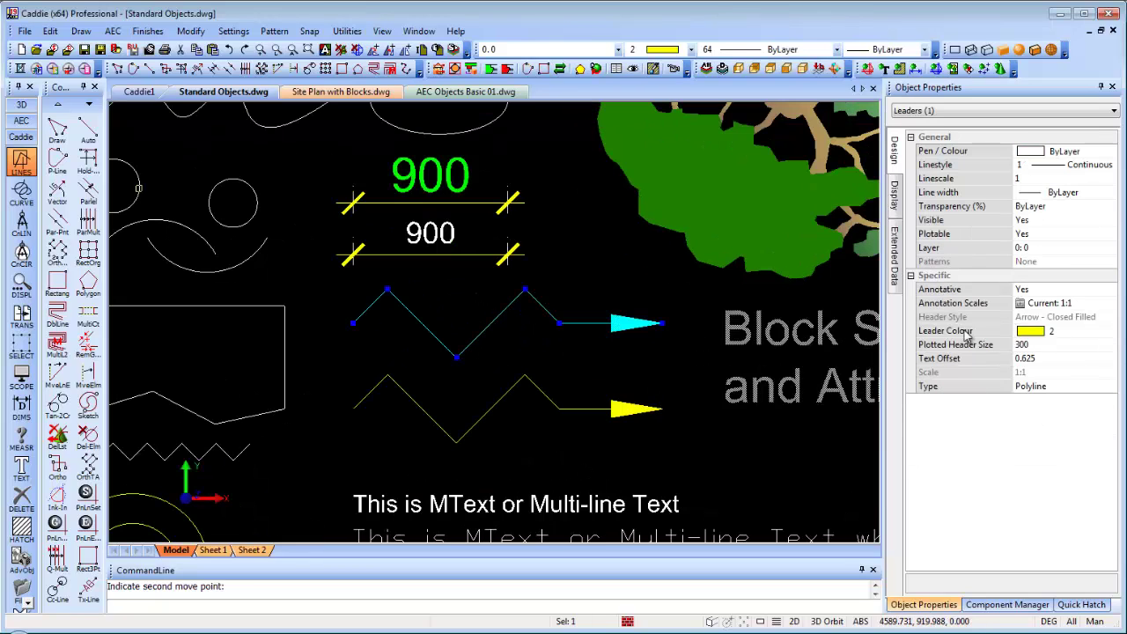
{"action": "left_click", "coordinate": [1026, 345]}
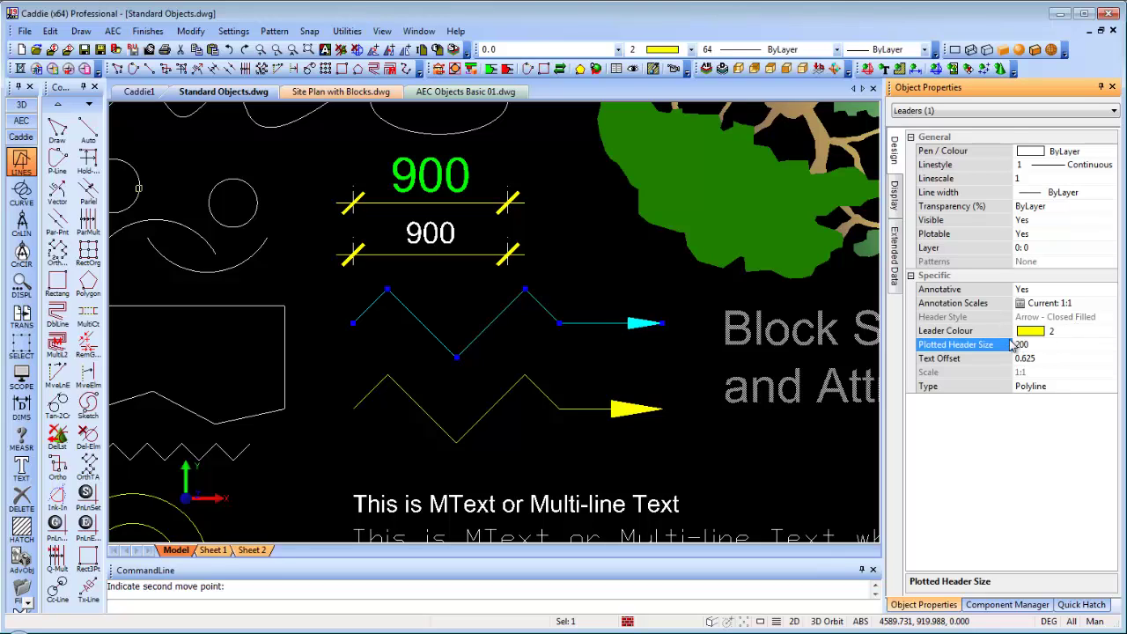
{"action": "left_click", "coordinate": [1054, 388]}
{"action": "left_click", "coordinate": [1030, 402]}
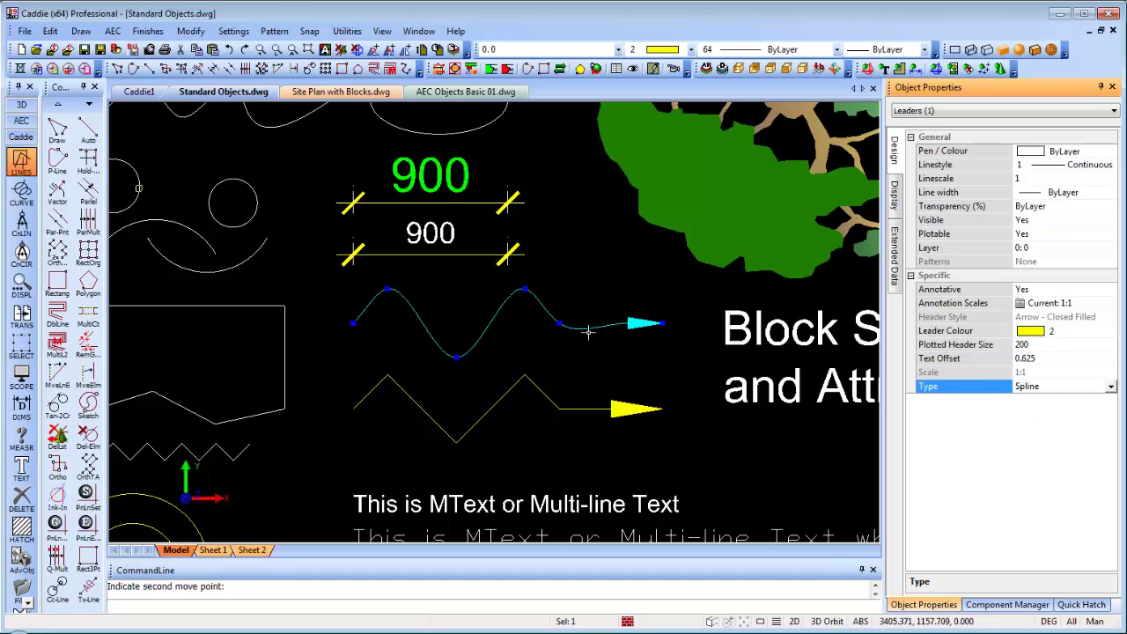
{"action": "mouse_move", "coordinate": [649, 390]}
{"action": "middle_mouse_down"}
{"action": "mouse_move", "coordinate": [581, 380]}
{"action": "mouse_move", "coordinate": [573, 330]}
{"action": "mouse_move", "coordinate": [528, 237]}
{"action": "mouse_move", "coordinate": [534, 271]}
{"action": "middle_mouse_up"}
{"action": "key", "text": "Escape"}
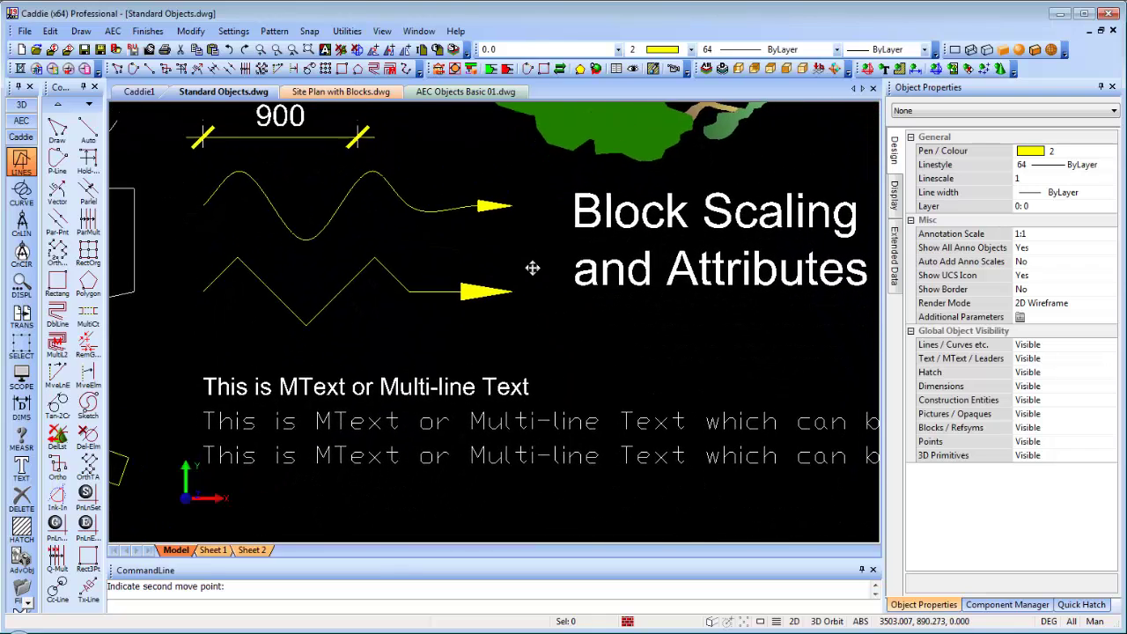
Step: Set the height of the top line "This is MText or Multi-line Text" to 150
{"action": "left_click", "coordinate": [435, 377]}
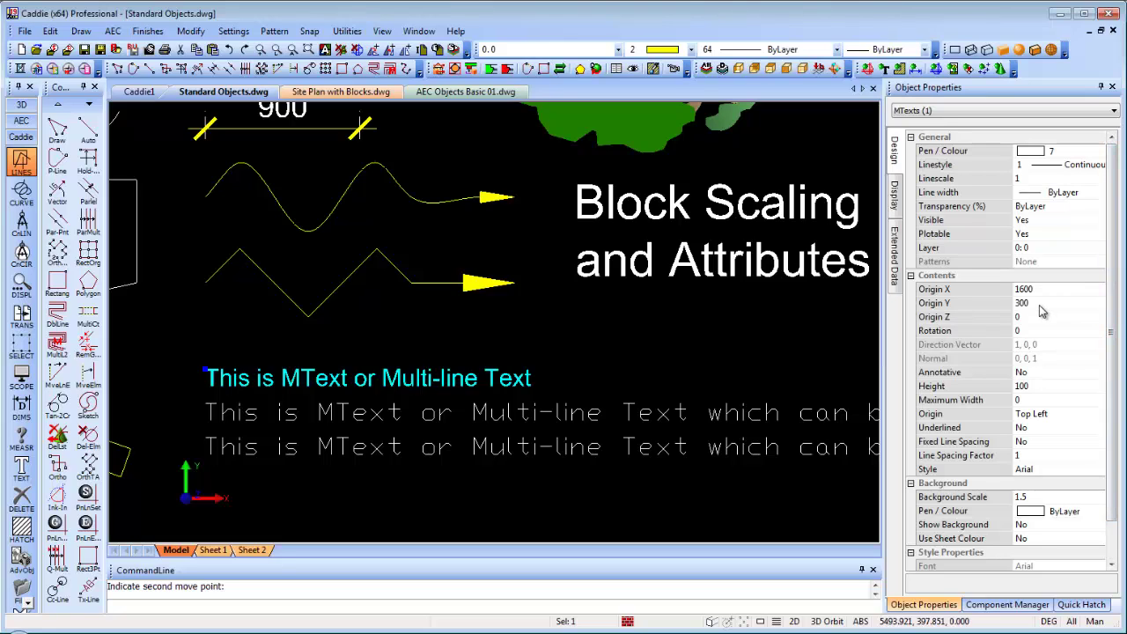
{"action": "left_click", "coordinate": [1036, 387]}
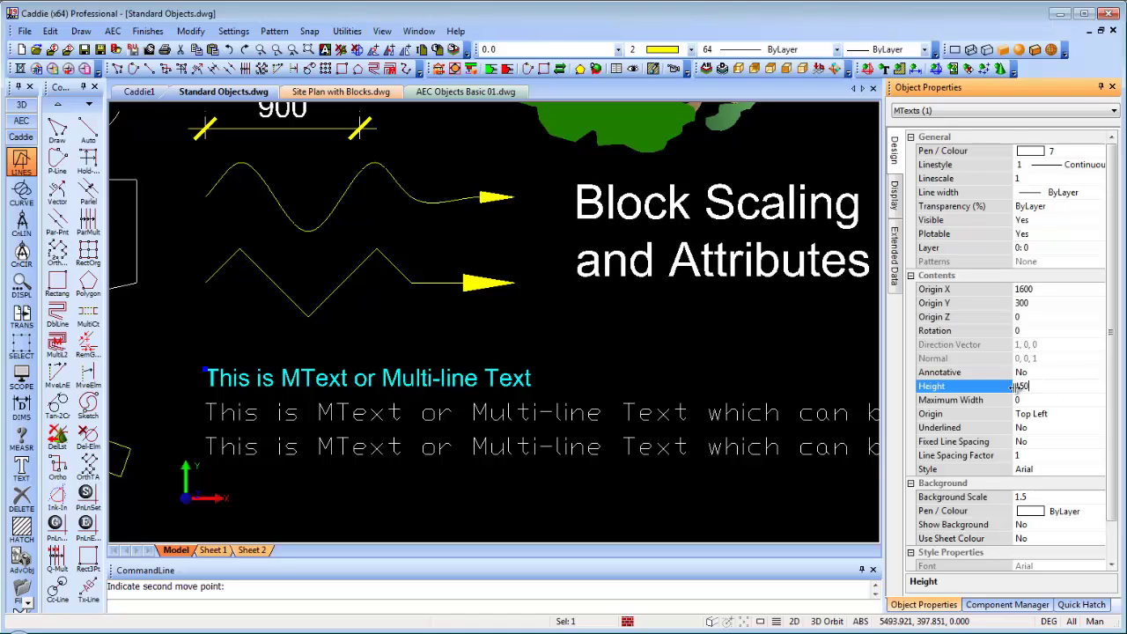
{"action": "key", "text": "Return"}
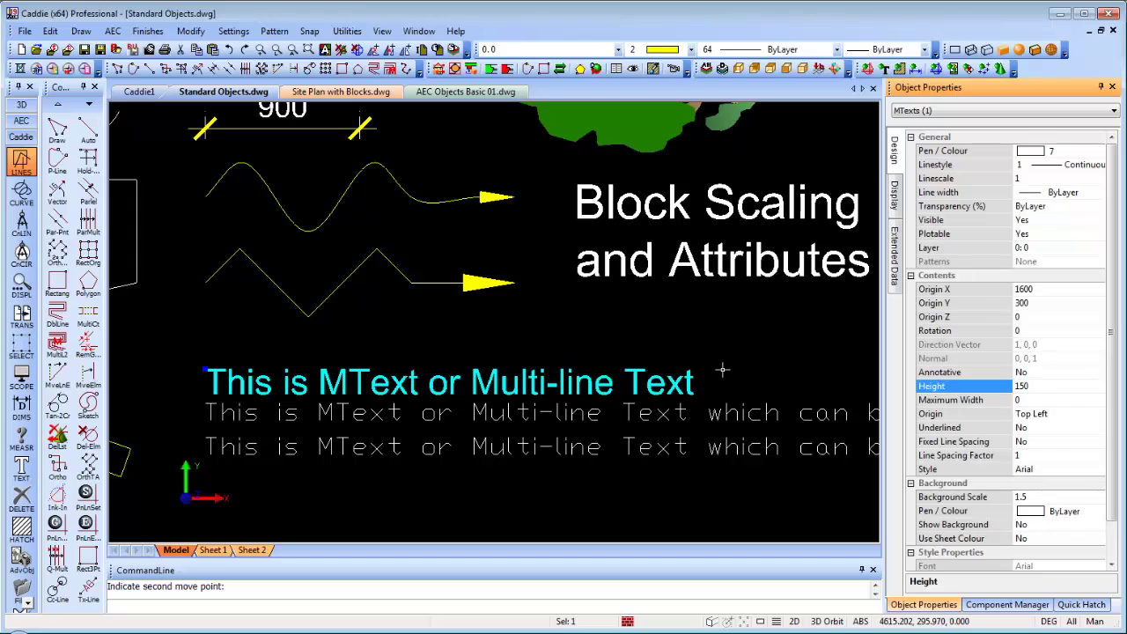
Step: Edit the top MText line so its word "Text" uses the Bauhaus 93 font, height 300 and yellow, then deselect it
{"action": "right_click", "coordinate": [639, 379]}
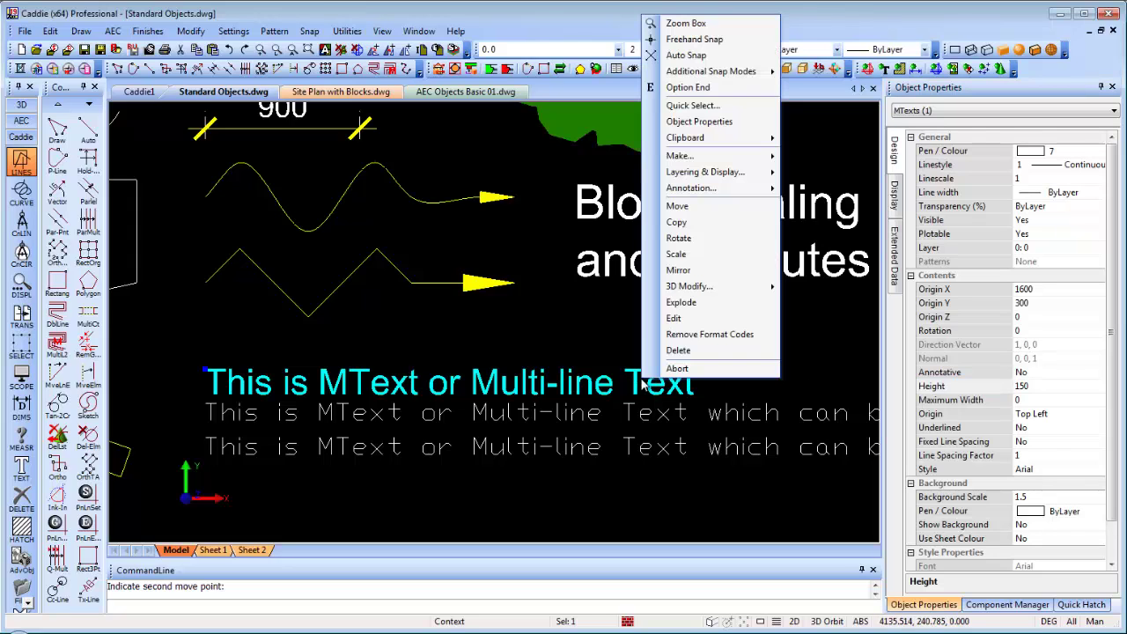
{"action": "left_click", "coordinate": [690, 320]}
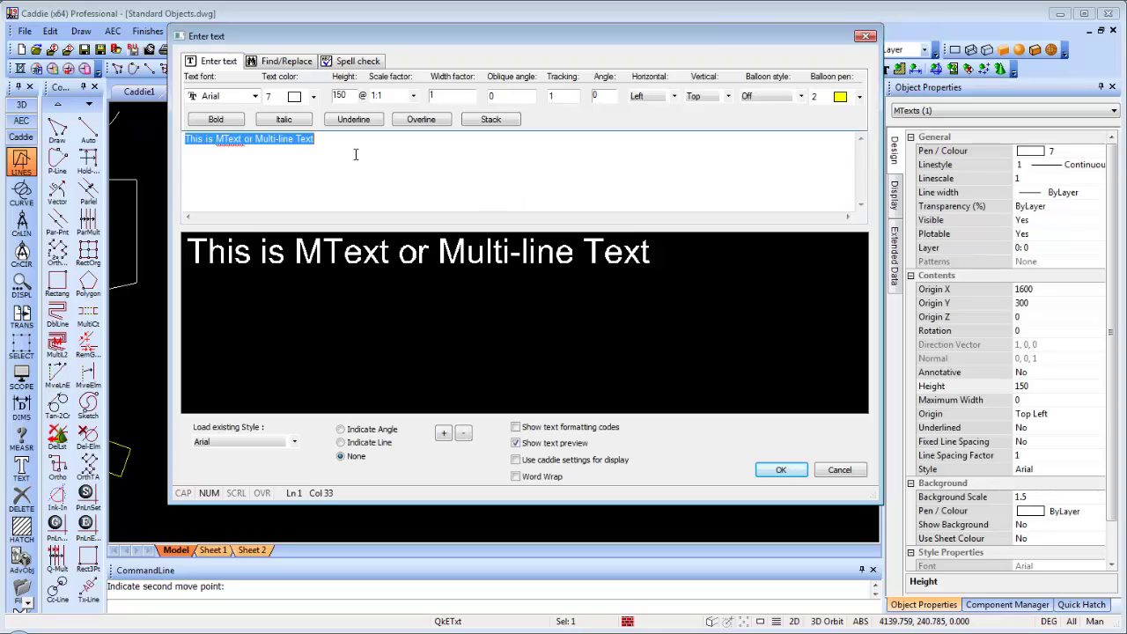
{"action": "double_click", "coordinate": [311, 134]}
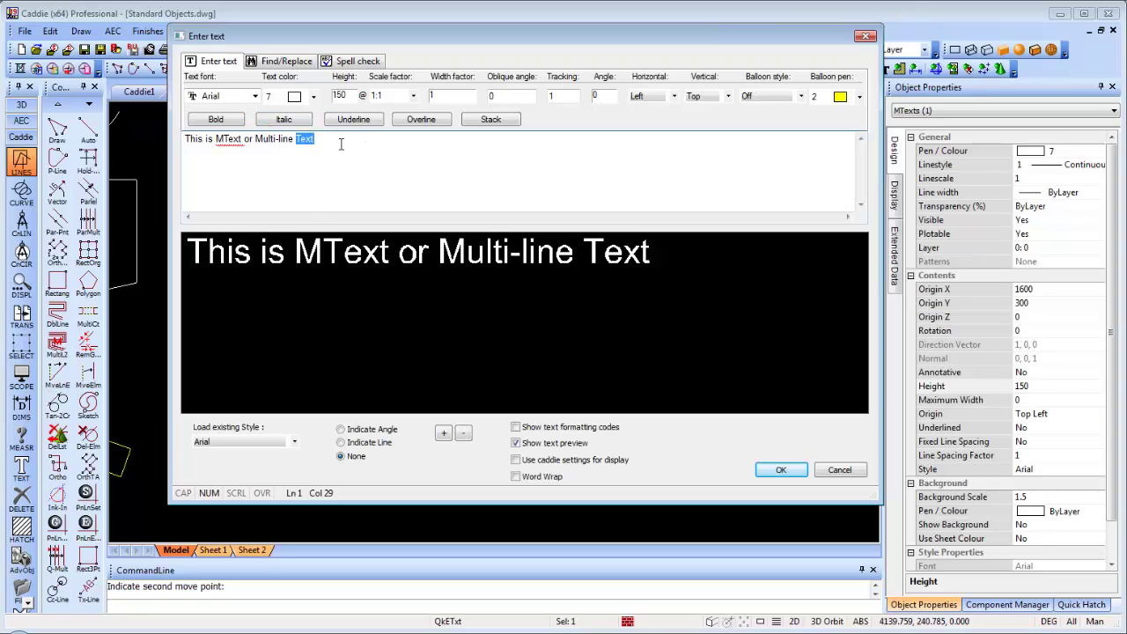
{"action": "left_click", "coordinate": [255, 96]}
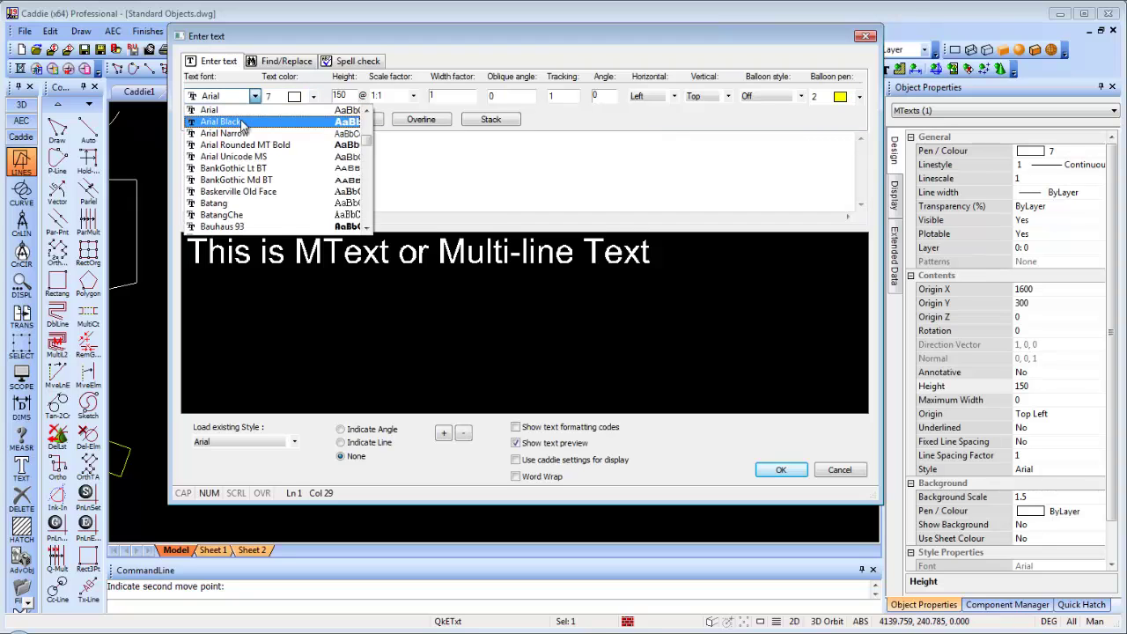
{"action": "left_click", "coordinate": [235, 227]}
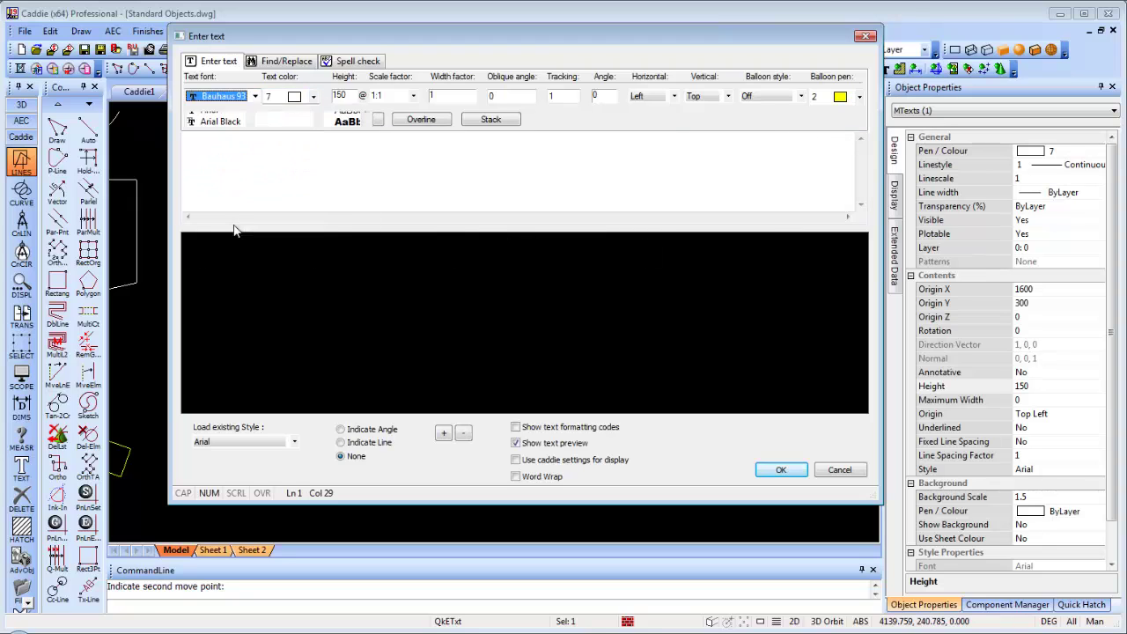
{"action": "double_click", "coordinate": [349, 97]}
{"action": "type", "text": "300"}
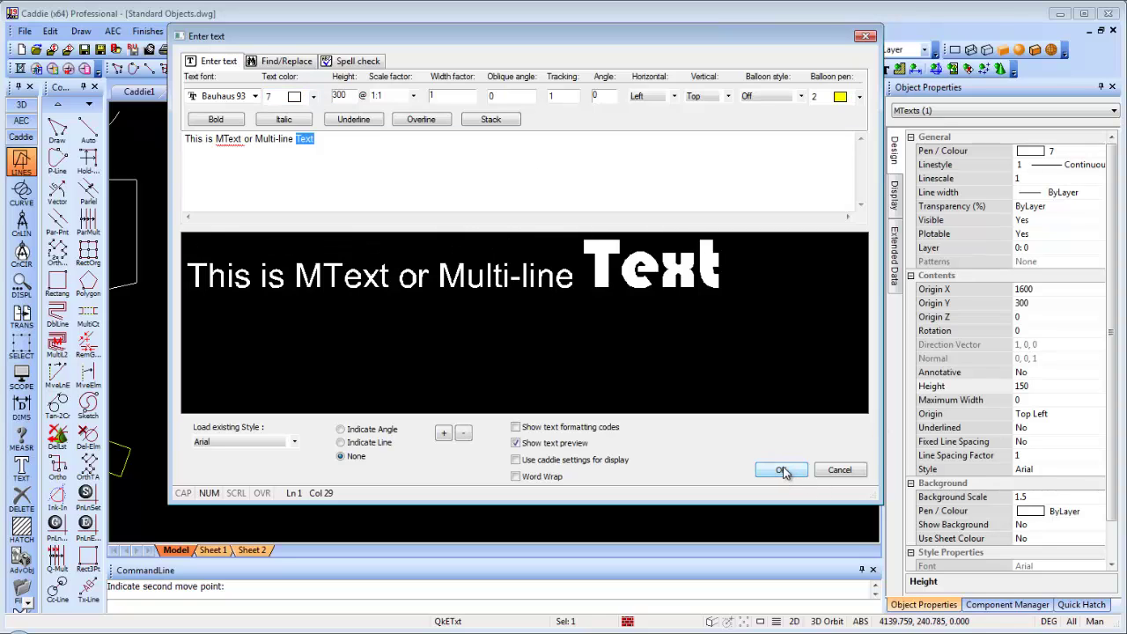
{"action": "left_click", "coordinate": [315, 97]}
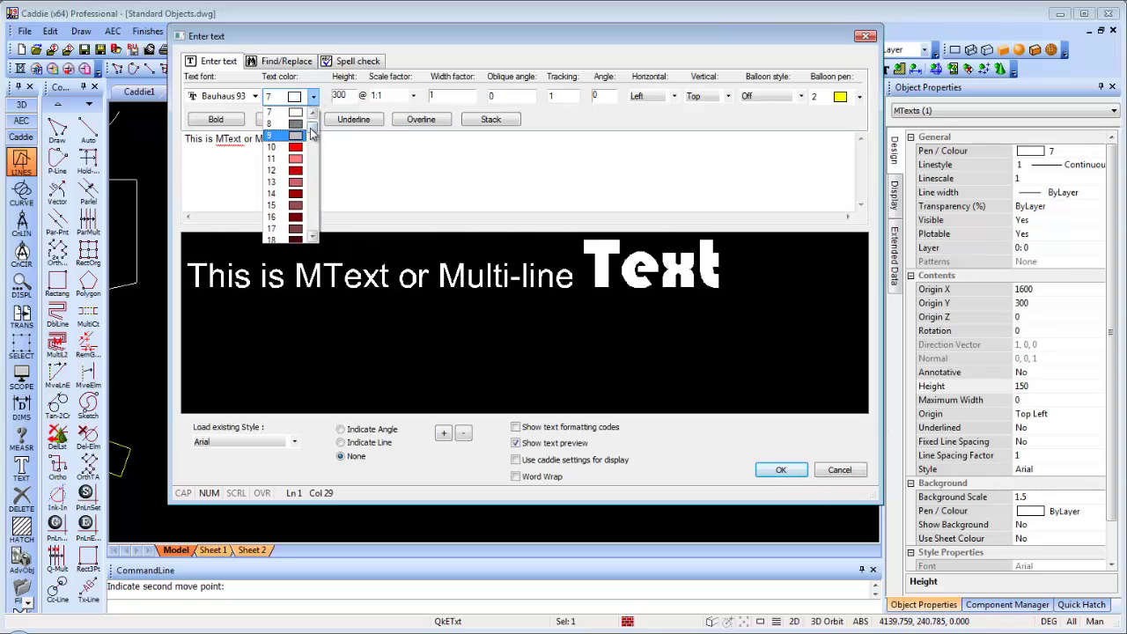
{"action": "left_click", "coordinate": [295, 121]}
{"action": "left_click", "coordinate": [780, 469]}
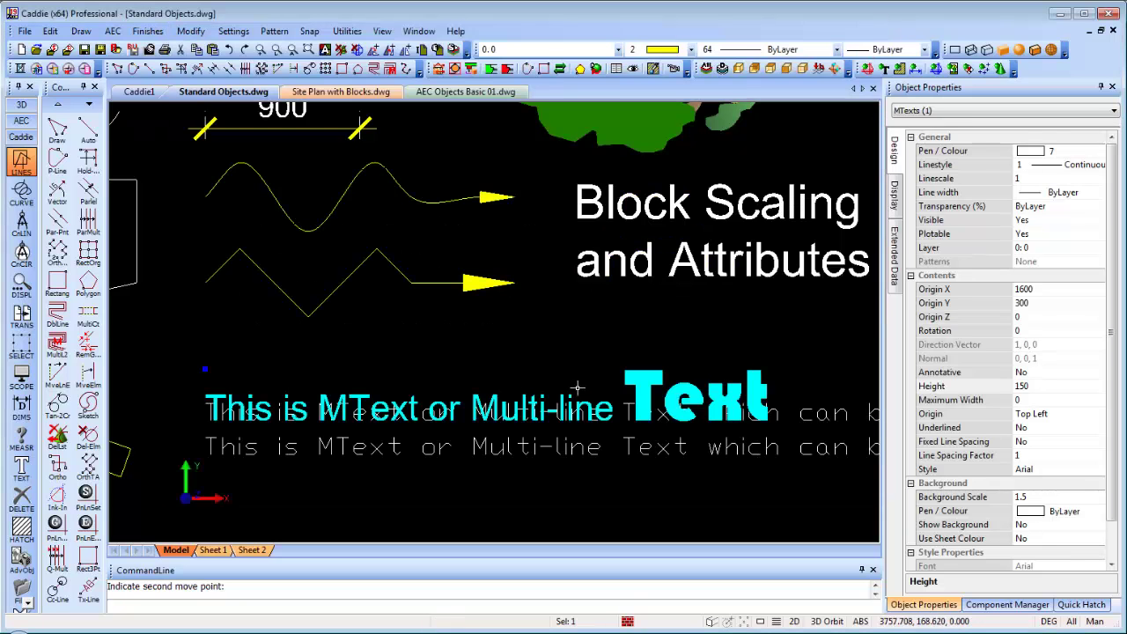
{"action": "left_click", "coordinate": [317, 410]}
{"action": "key", "text": "Escape"}
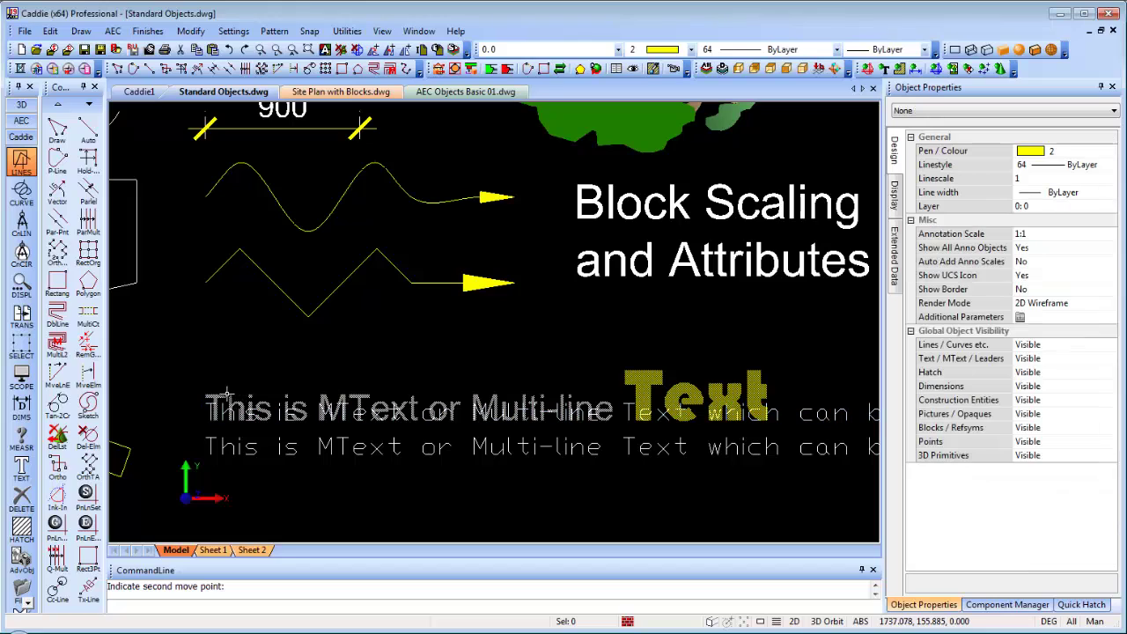
Step: Remove the format codes from the top MText line, deselect it and select it again
{"action": "left_click", "coordinate": [228, 390]}
{"action": "right_click", "coordinate": [254, 395]}
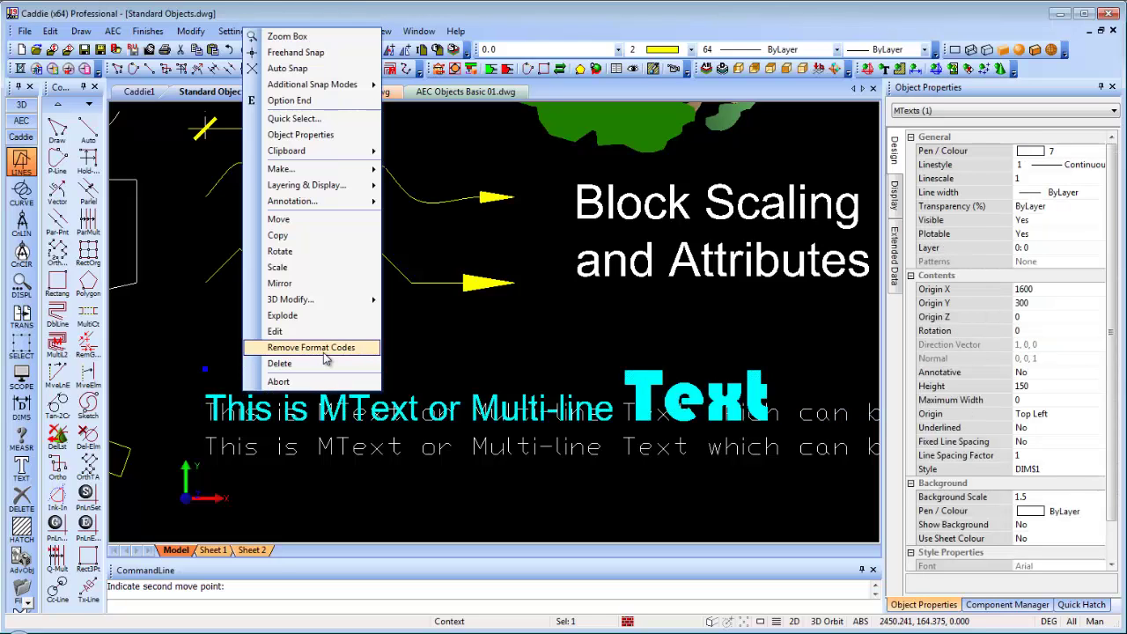
{"action": "left_click", "coordinate": [334, 348]}
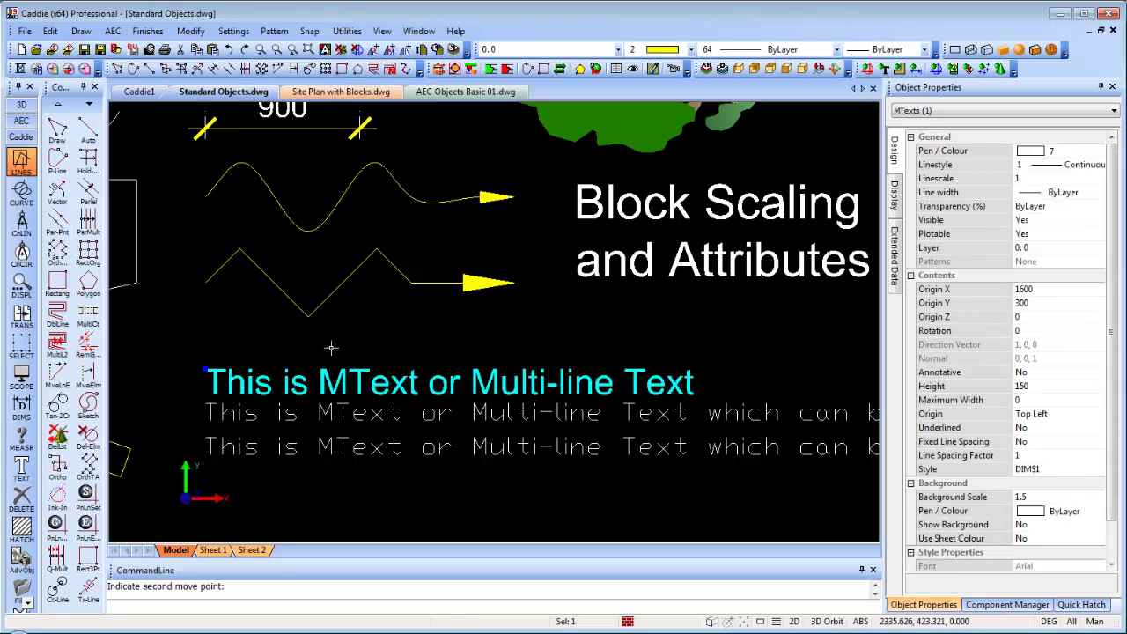
{"action": "key", "text": "Escape"}
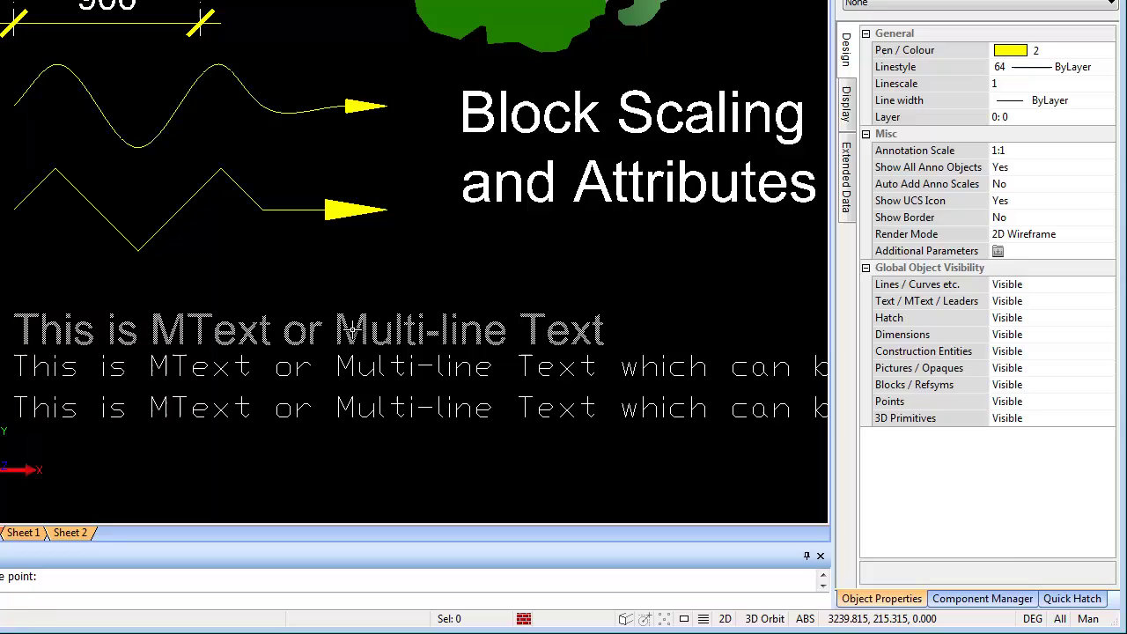
{"action": "left_click", "coordinate": [348, 327]}
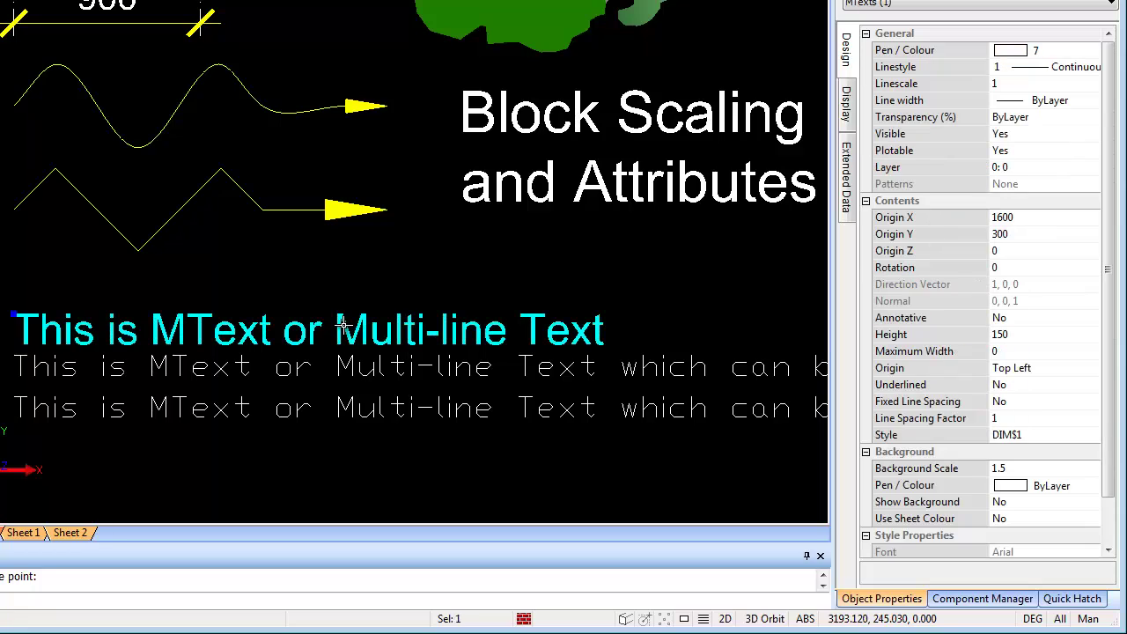
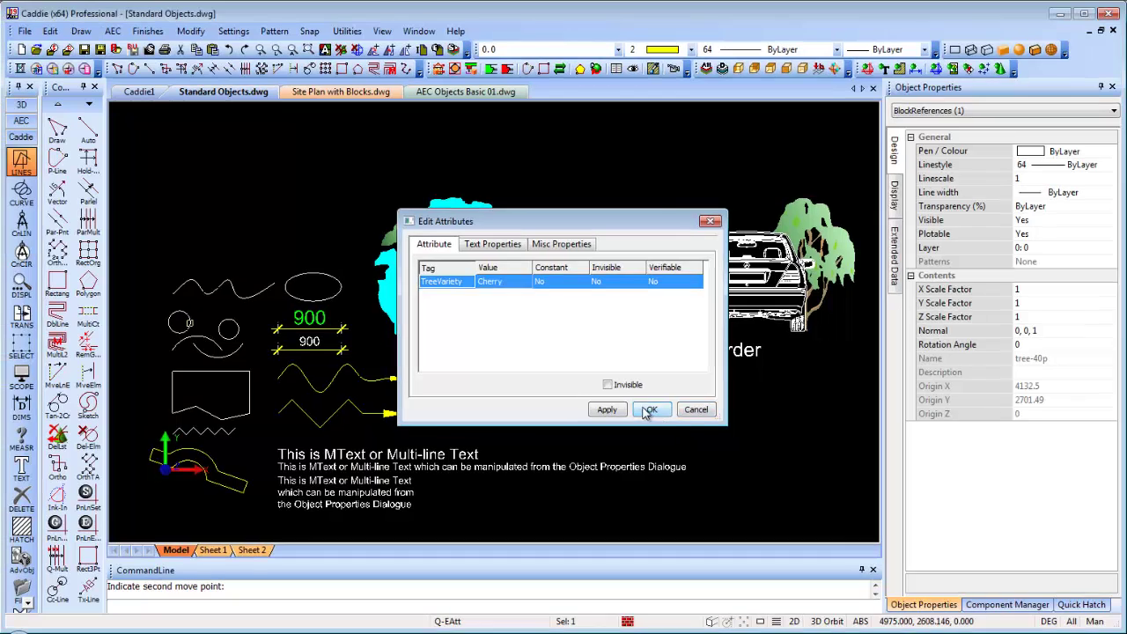
Step: Accept the TreeVariety attribute value Cherry for the large tree block and deselect the block
{"action": "left_click", "coordinate": [553, 363]}
{"action": "key", "text": "Escape"}
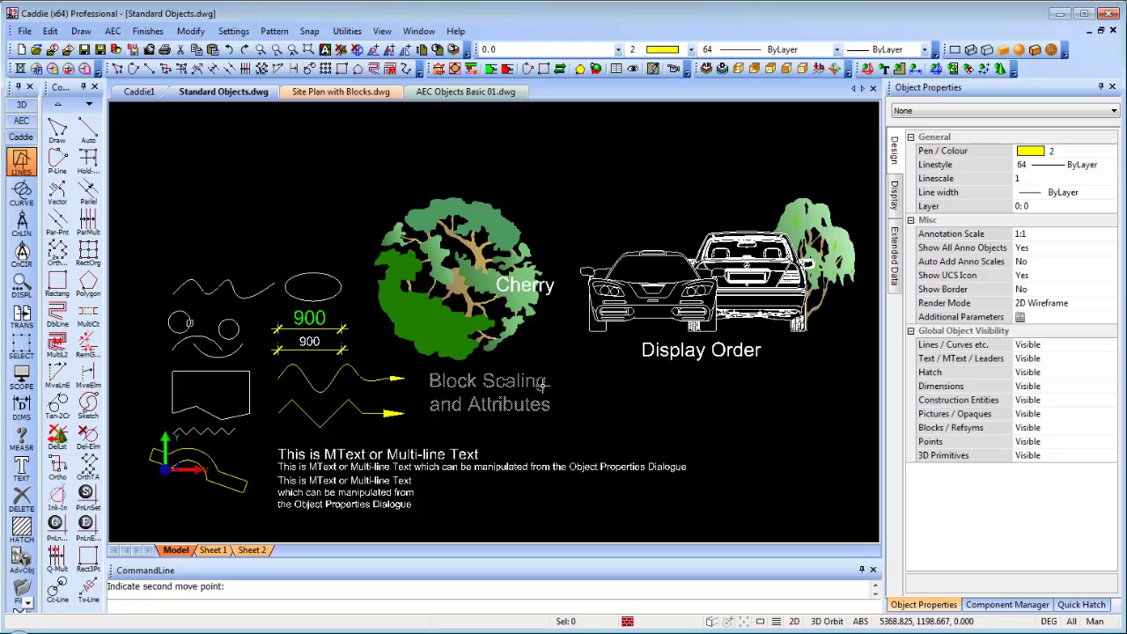
Step: Use Move In Front Of Object to bring the willow tree block in front of the rear car, and deselect it
{"action": "middle_click_drag", "start_coordinate": [707, 364], "coordinate": [566, 359]}
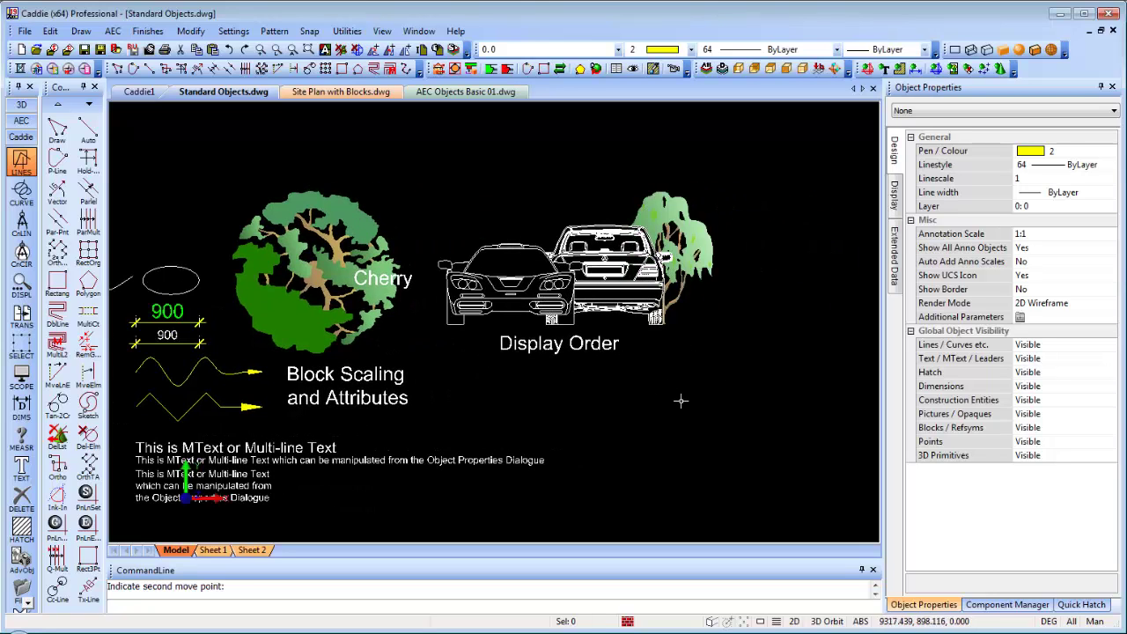
{"action": "left_click", "coordinate": [688, 258]}
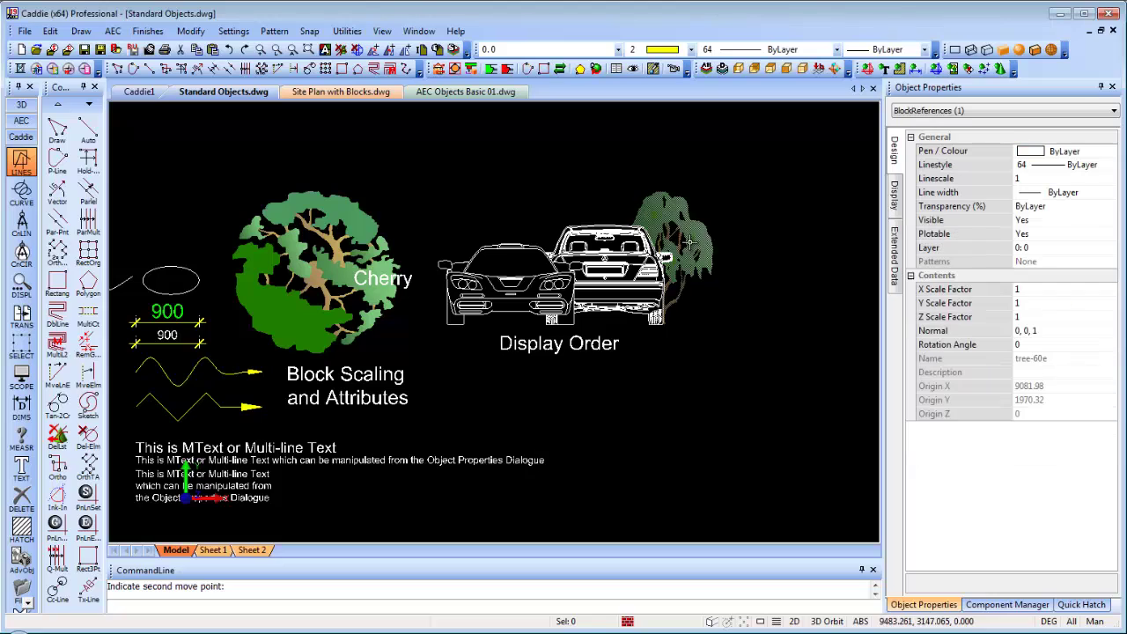
{"action": "right_click", "coordinate": [735, 303]}
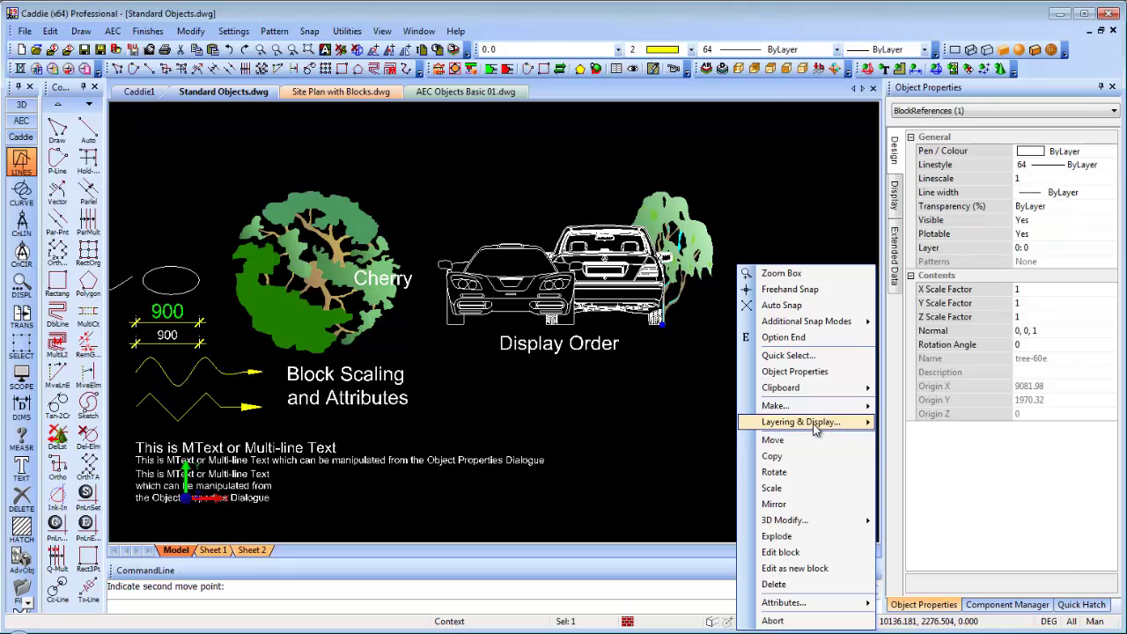
{"action": "mouse_move", "coordinate": [815, 425]}
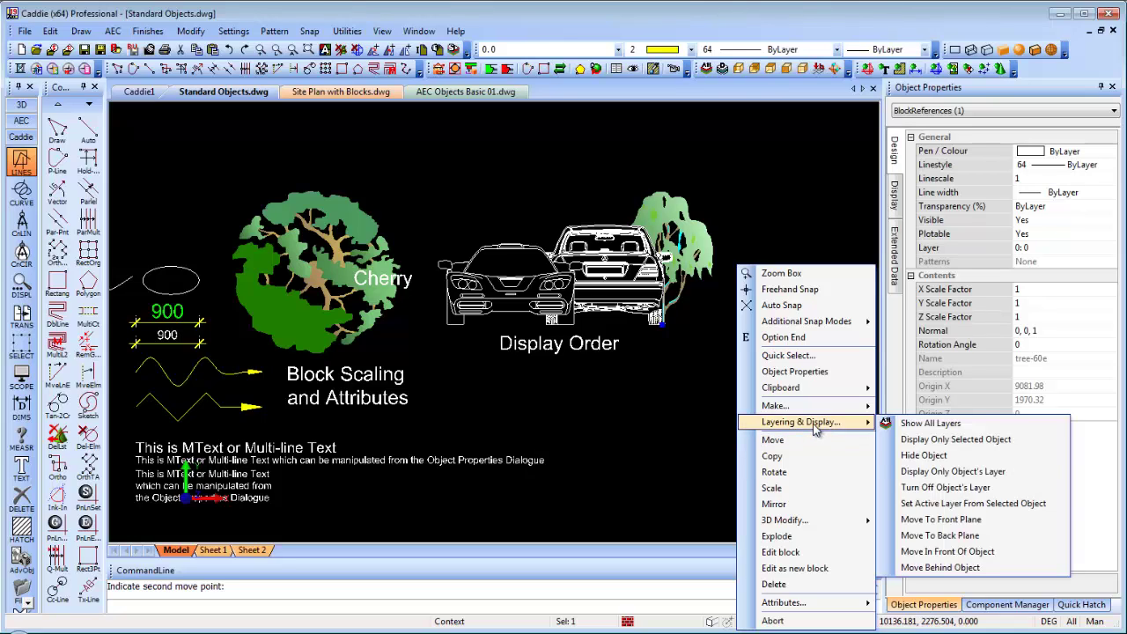
{"action": "left_click", "coordinate": [969, 552]}
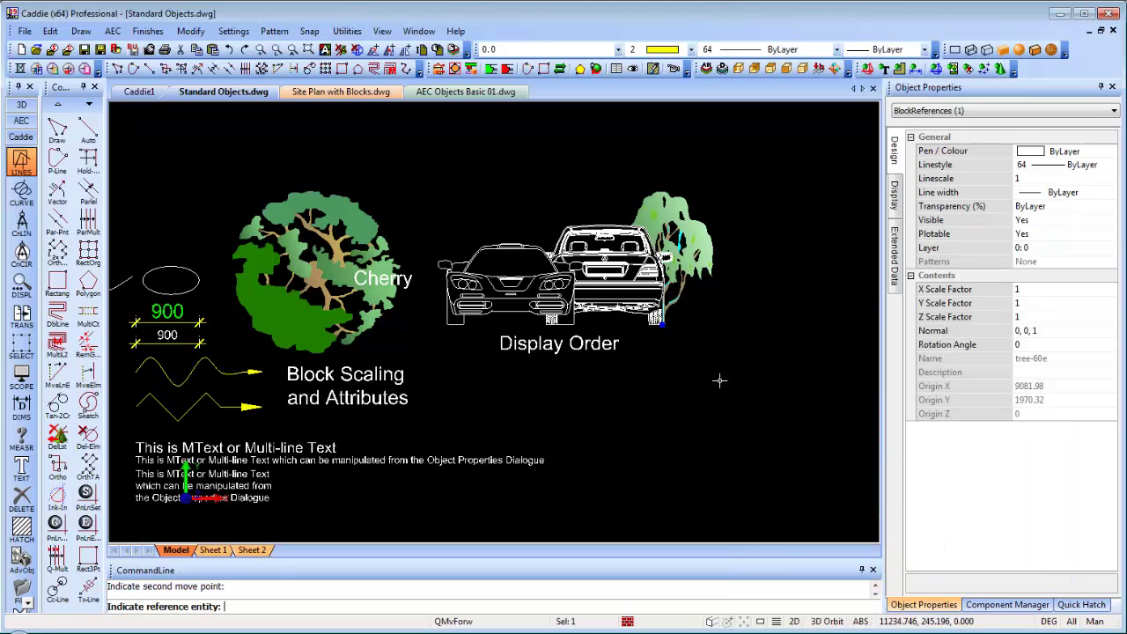
{"action": "left_click", "coordinate": [599, 269]}
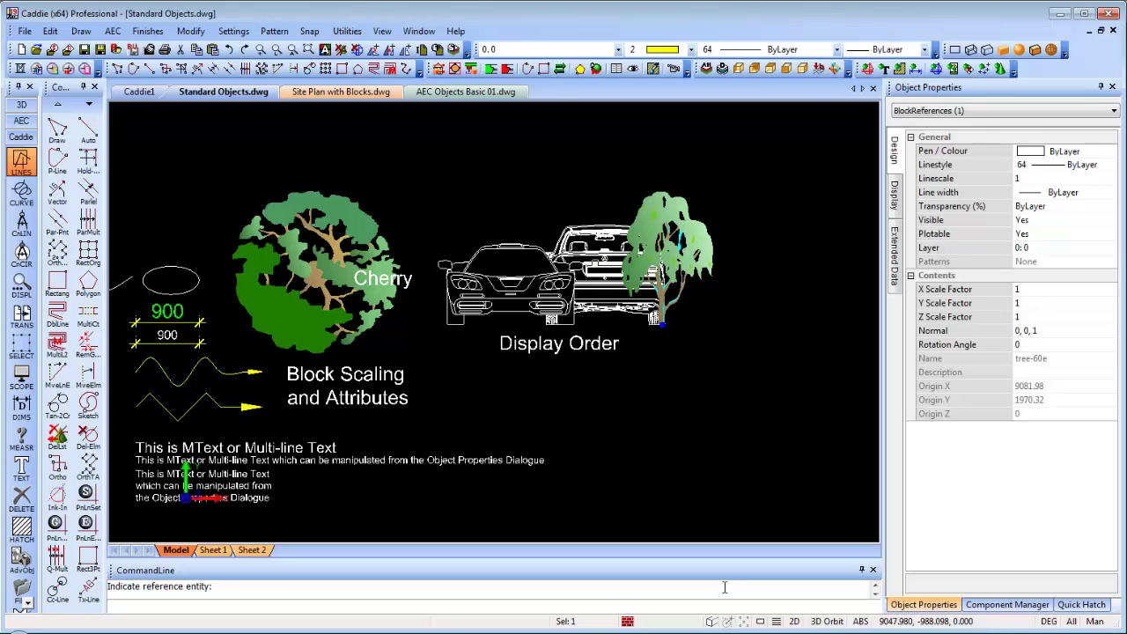
{"action": "key", "text": "Escape"}
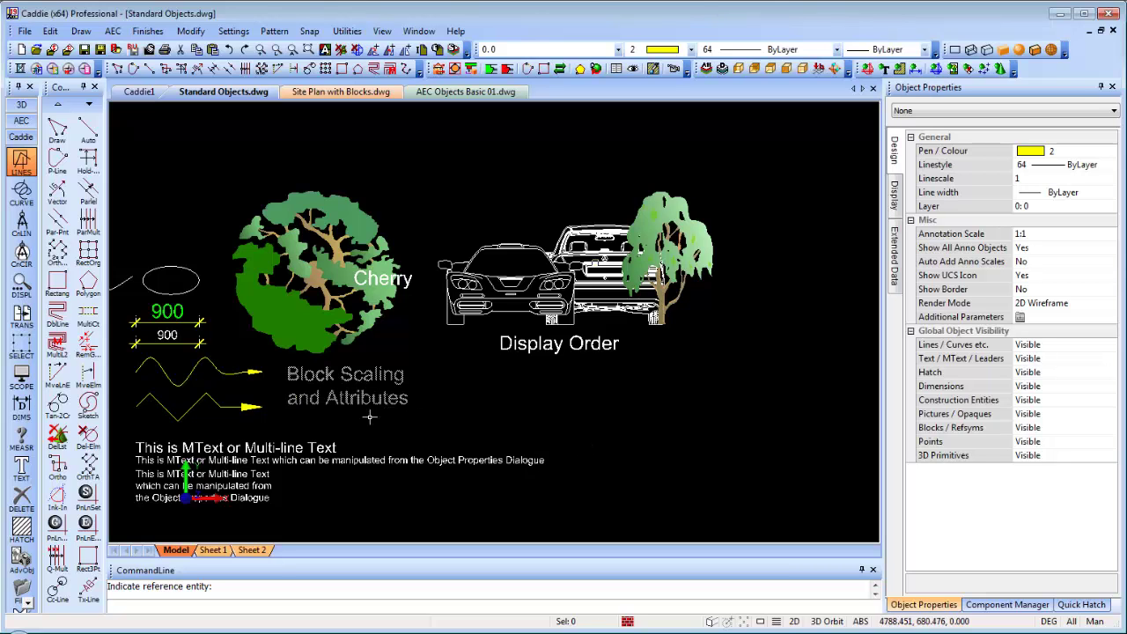
Step: Start a rectangular viewport from model objects and frame the shapes, dimensions, leaders and MText in model space
{"action": "mouse_move", "coordinate": [391, 413]}
{"action": "middle_mouse_down"}
{"action": "mouse_move", "coordinate": [669, 396]}
{"action": "mouse_move", "coordinate": [614, 383]}
{"action": "middle_mouse_up"}
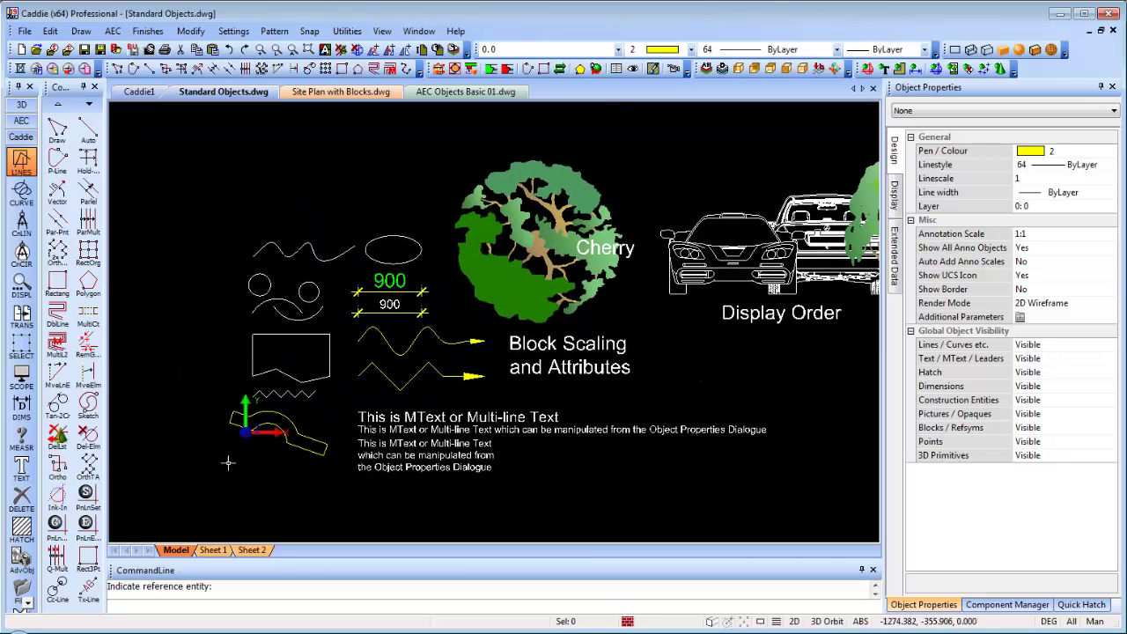
{"action": "scroll", "coordinate": [445, 456], "scroll_direction": "up", "scroll_amount": 1}
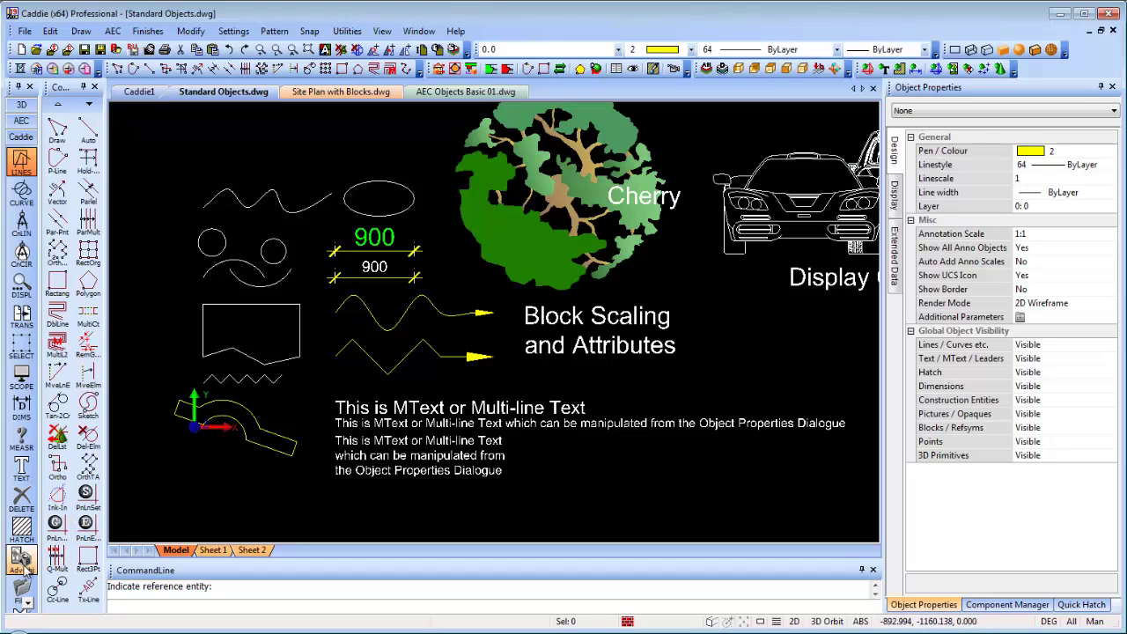
{"action": "scroll", "coordinate": [23, 563], "scroll_direction": "down", "scroll_amount": 4}
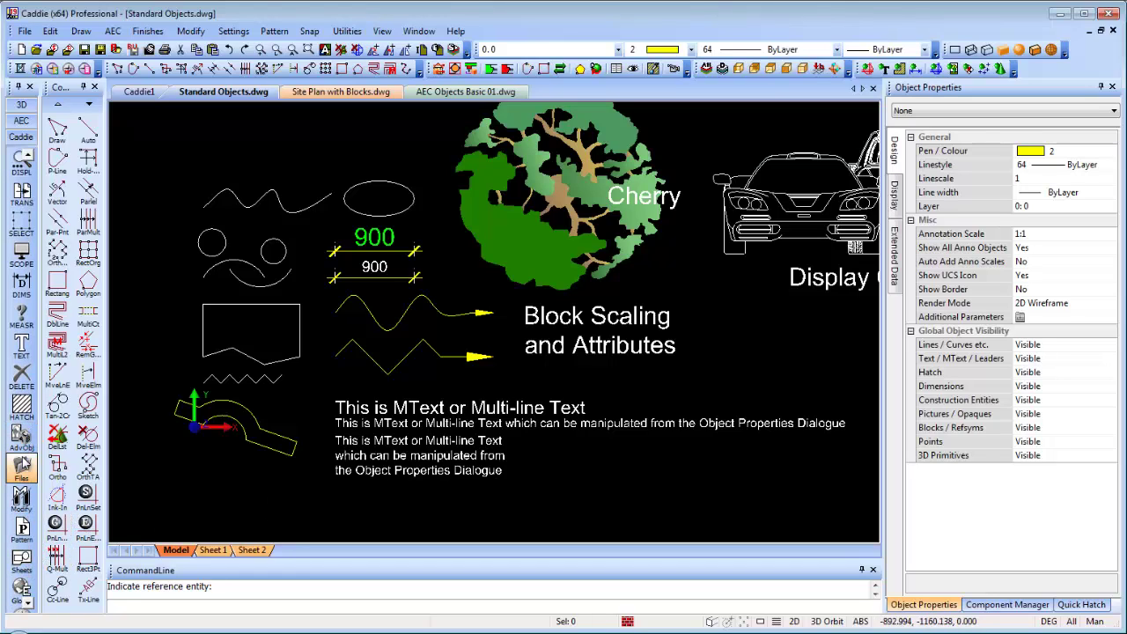
{"action": "scroll", "coordinate": [24, 464], "scroll_direction": "down", "scroll_amount": 1}
{"action": "left_click", "coordinate": [21, 527]}
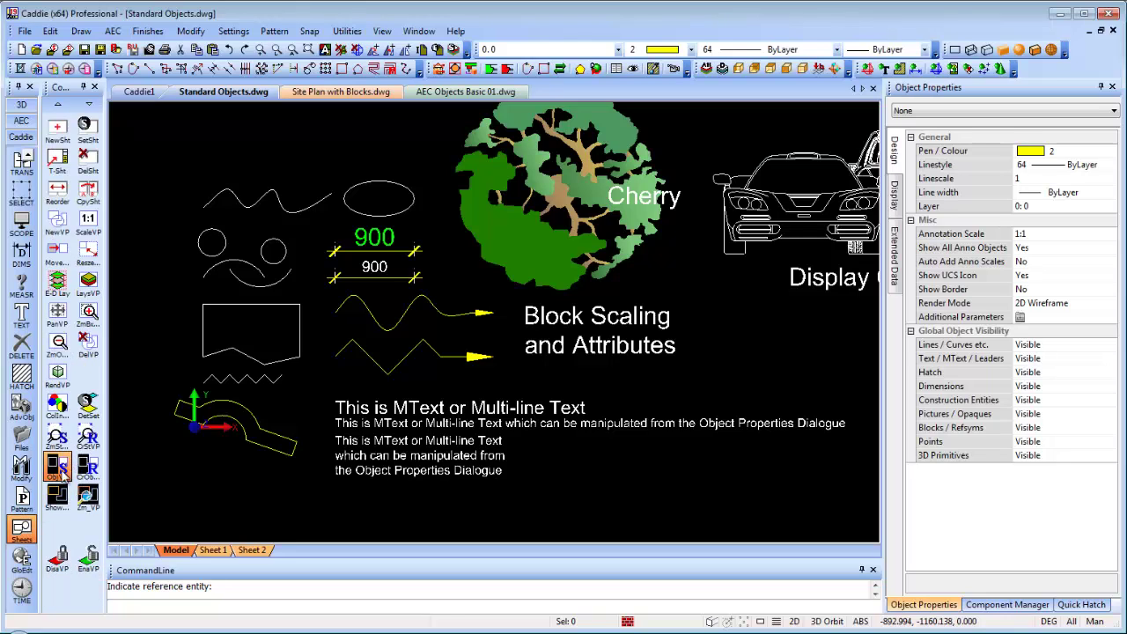
{"action": "left_click", "coordinate": [57, 471]}
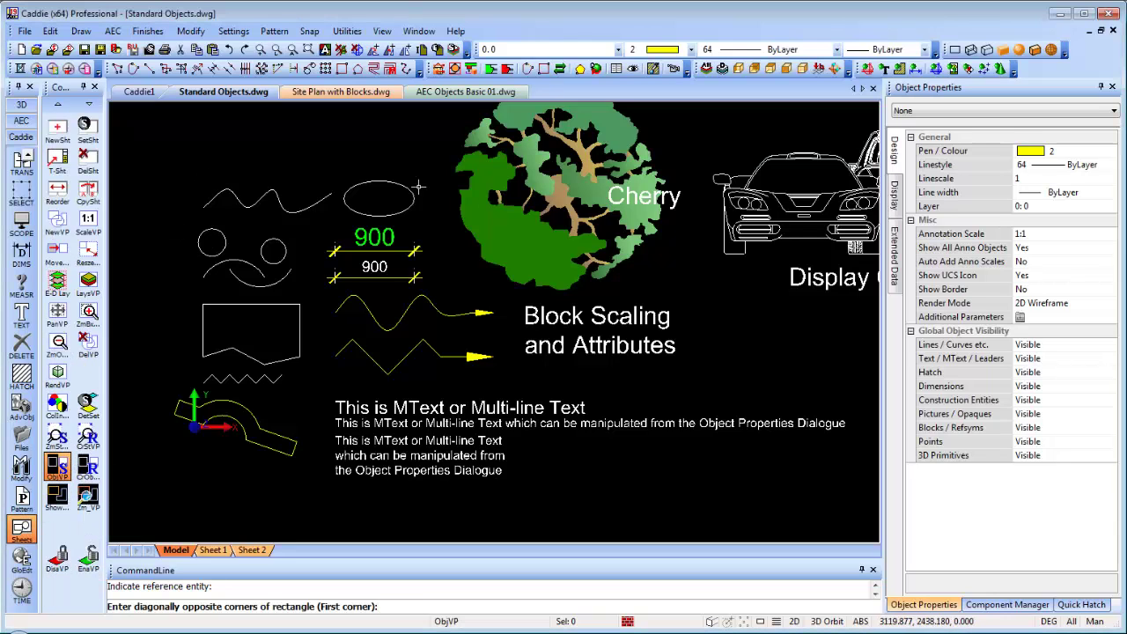
{"action": "left_click", "coordinate": [168, 194]}
{"action": "left_click", "coordinate": [566, 489]}
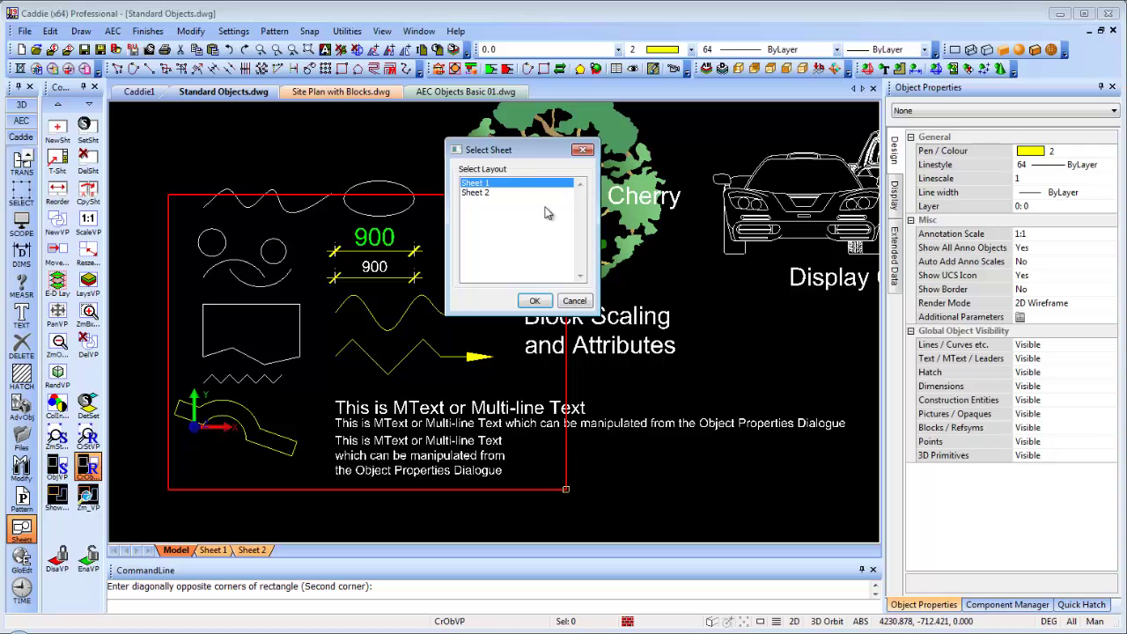
Step: Place the framed area on Sheet 1 as an auto-fit viewport with annotation scale 1:100, filling most of the printable area
{"action": "left_click", "coordinate": [531, 302]}
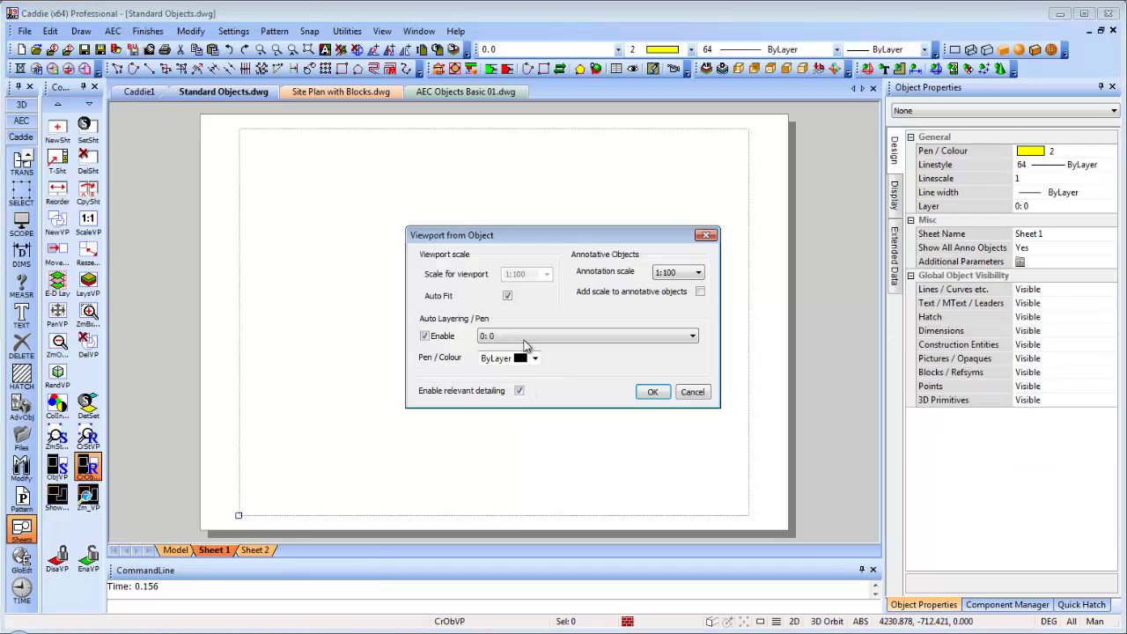
{"action": "left_click", "coordinate": [653, 392]}
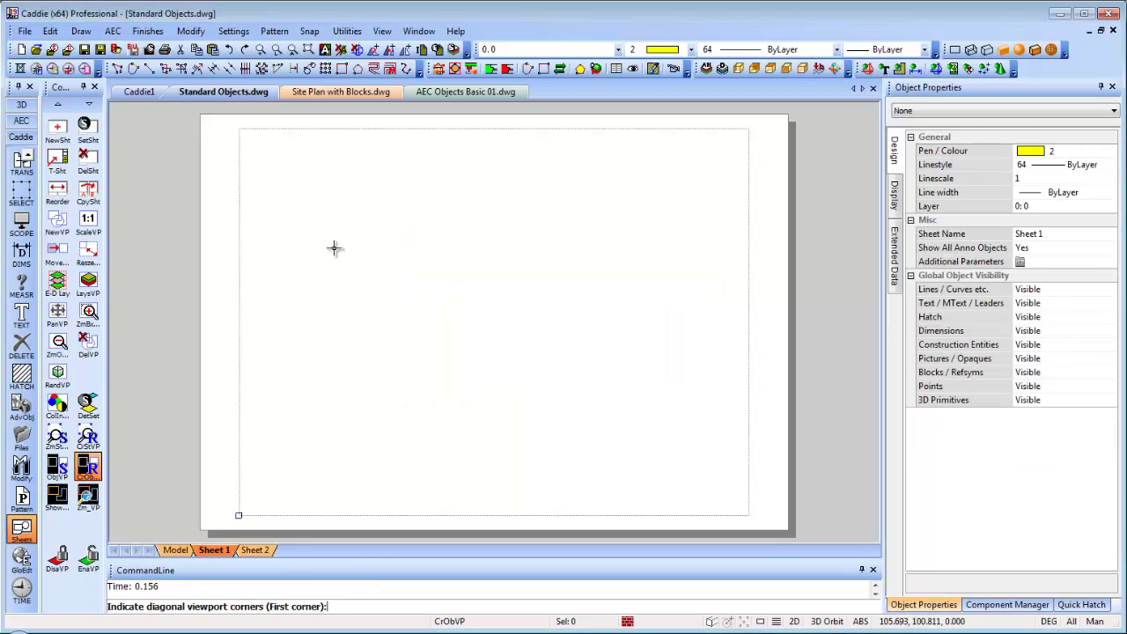
{"action": "left_click", "coordinate": [274, 167]}
{"action": "left_click", "coordinate": [697, 467]}
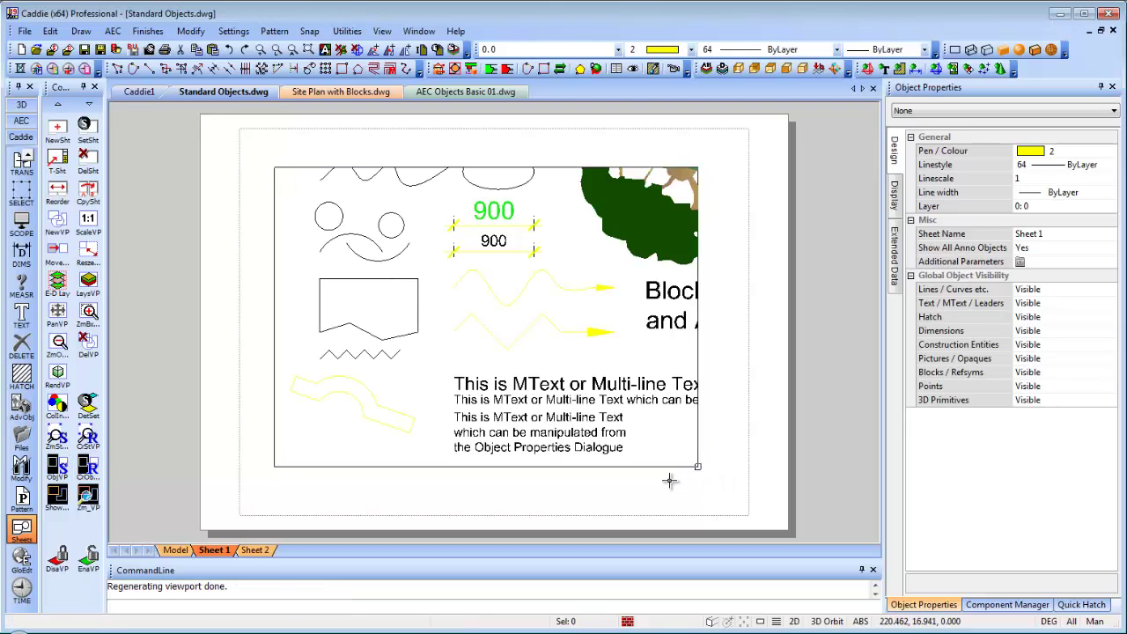
{"action": "right_click", "coordinate": [354, 529]}
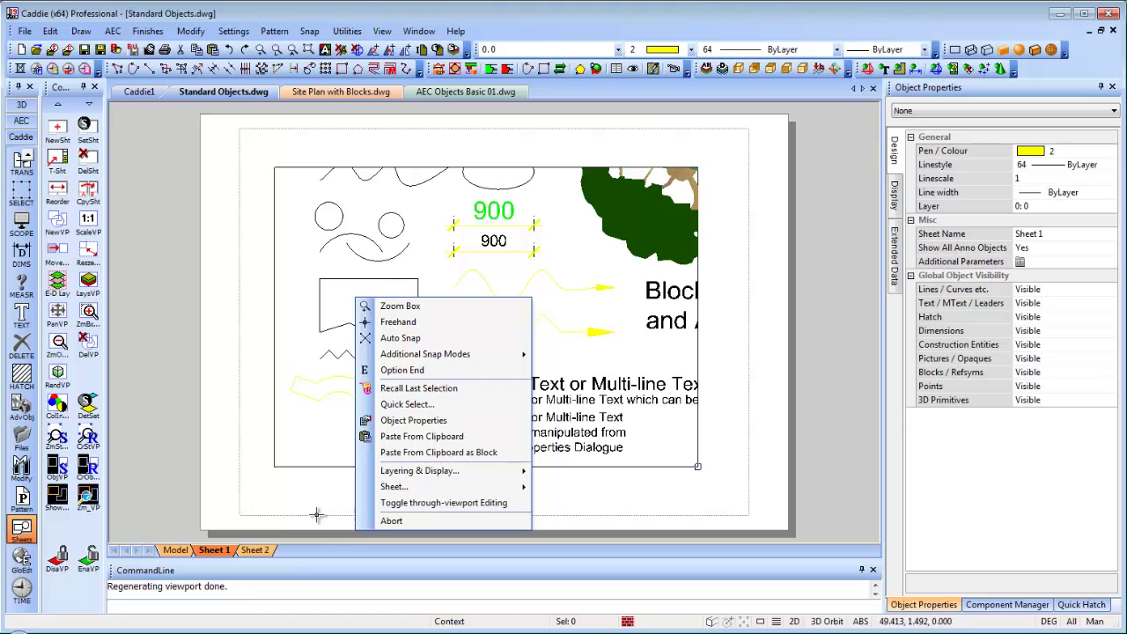
{"action": "mouse_move", "coordinate": [412, 487]}
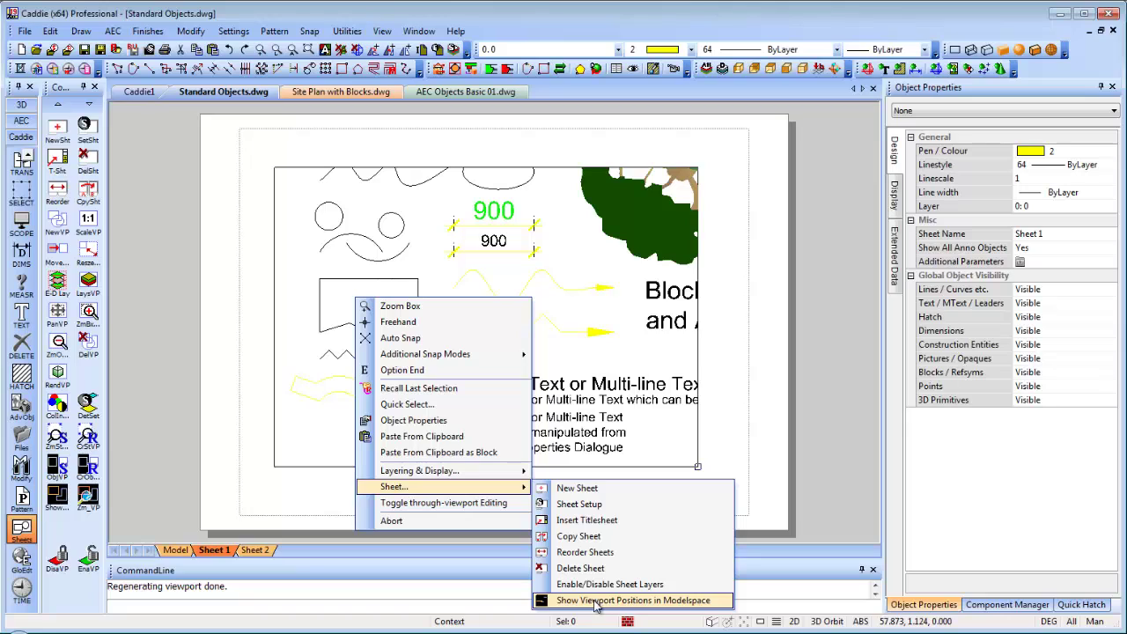
Step: Go from Sheet 1 to the Modelspace layout using the sheet's Goto Layout command
{"action": "right_click", "coordinate": [224, 549]}
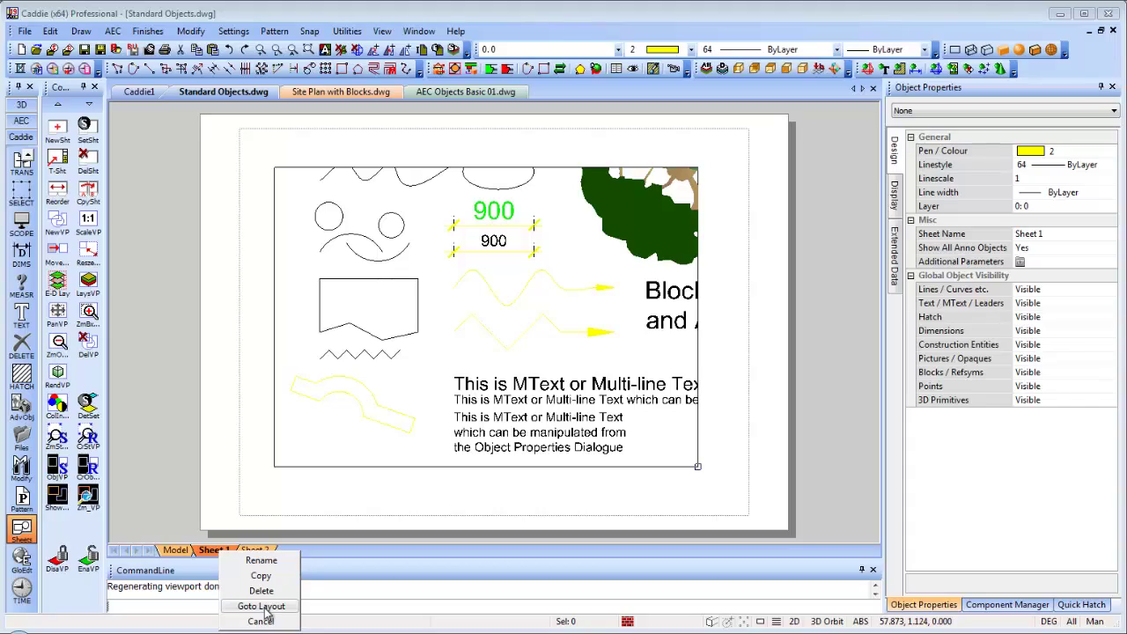
{"action": "left_click", "coordinate": [261, 606]}
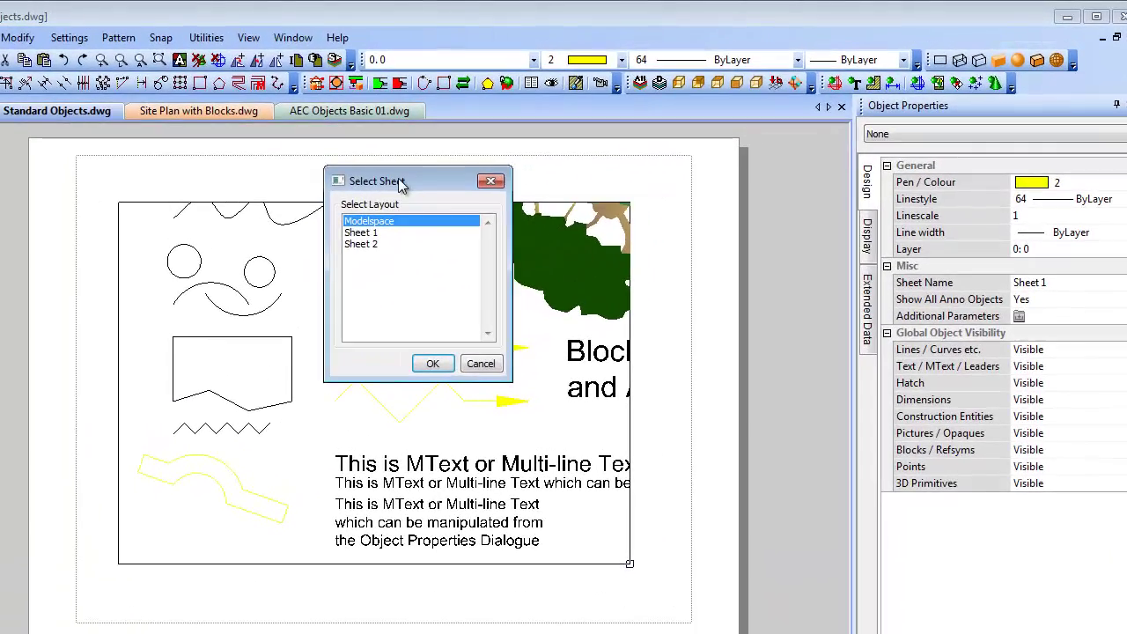
{"action": "left_click_drag", "start_coordinate": [505, 148], "coordinate": [562, 165]}
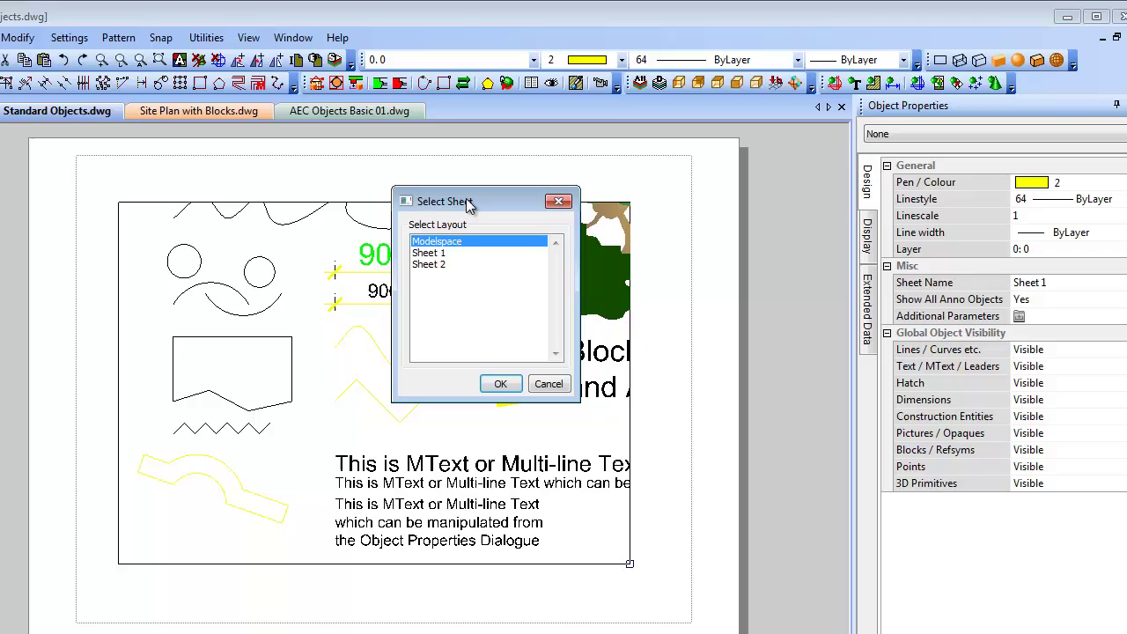
{"action": "left_click", "coordinate": [423, 254]}
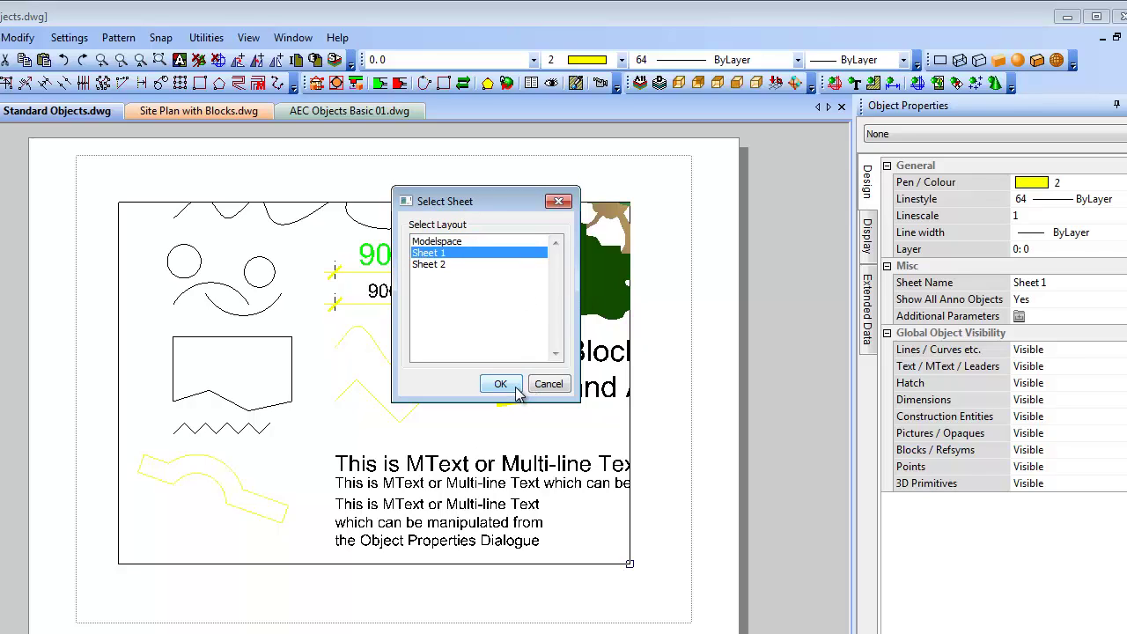
{"action": "left_click", "coordinate": [433, 267]}
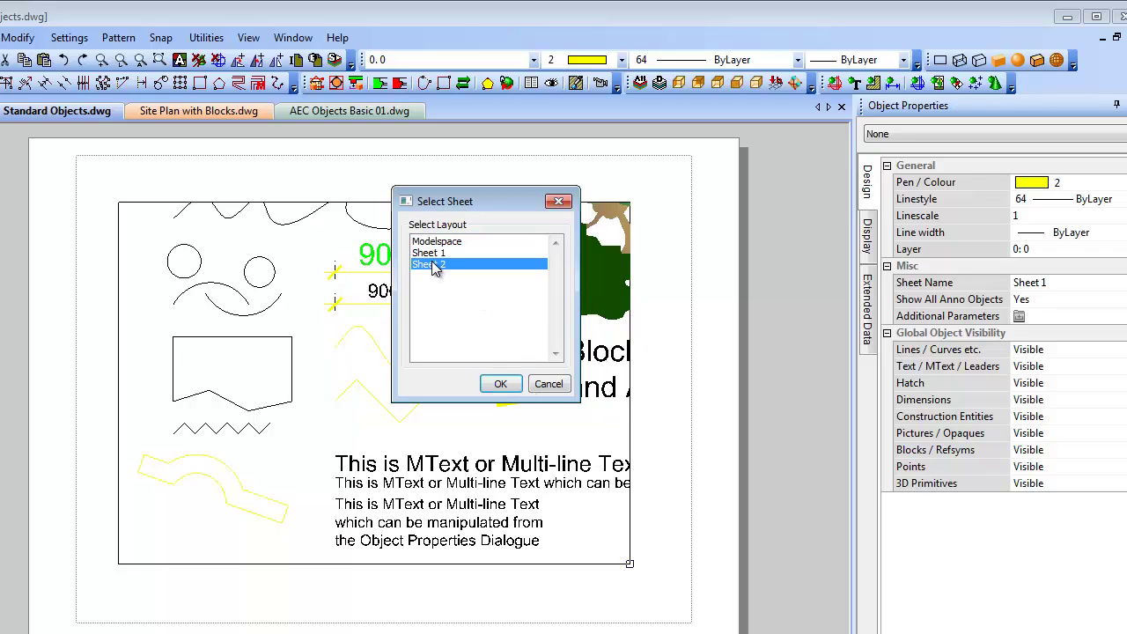
{"action": "left_click", "coordinate": [437, 241]}
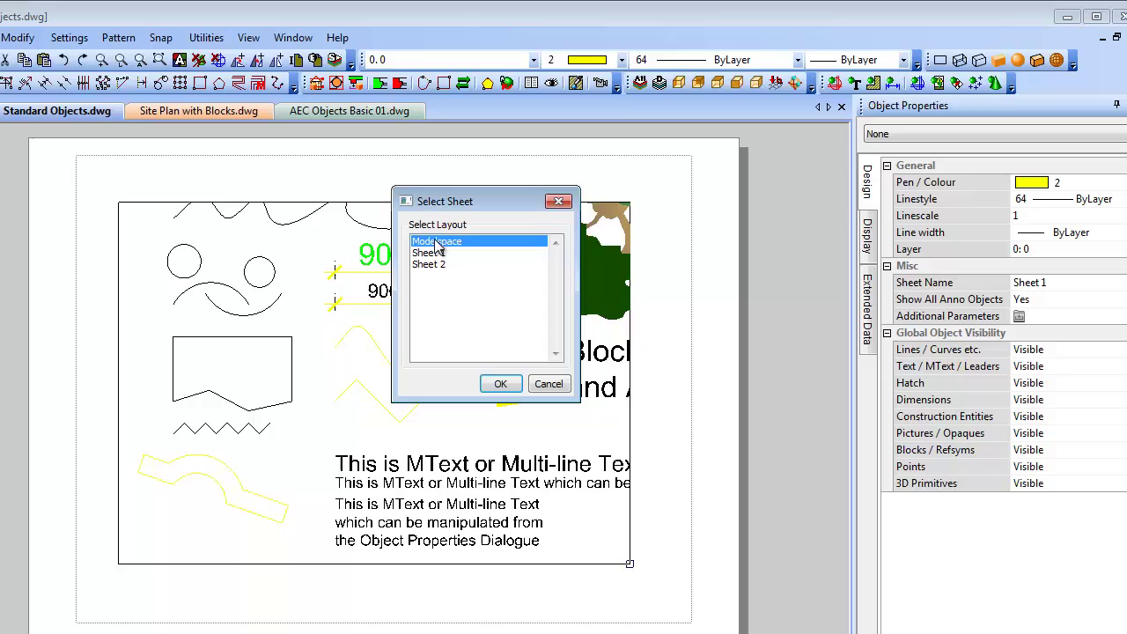
{"action": "left_click", "coordinate": [500, 385]}
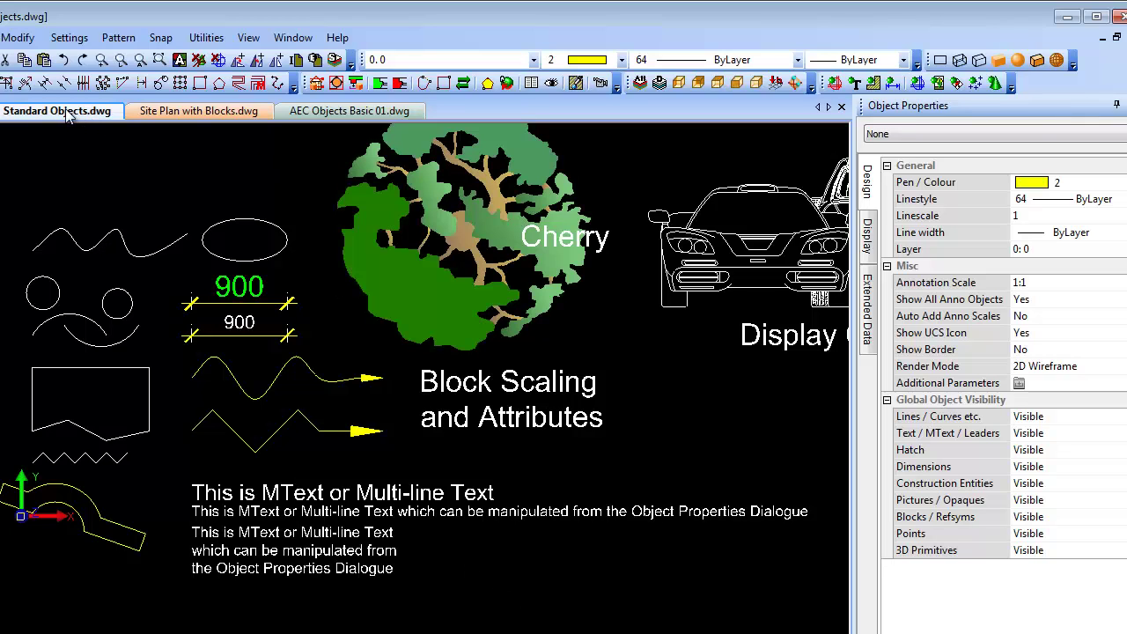
Step: In Site Plan with Blocks.dwg, set up a rectangle Quick Select for lines with a length less than 5000
{"action": "left_click", "coordinate": [199, 112]}
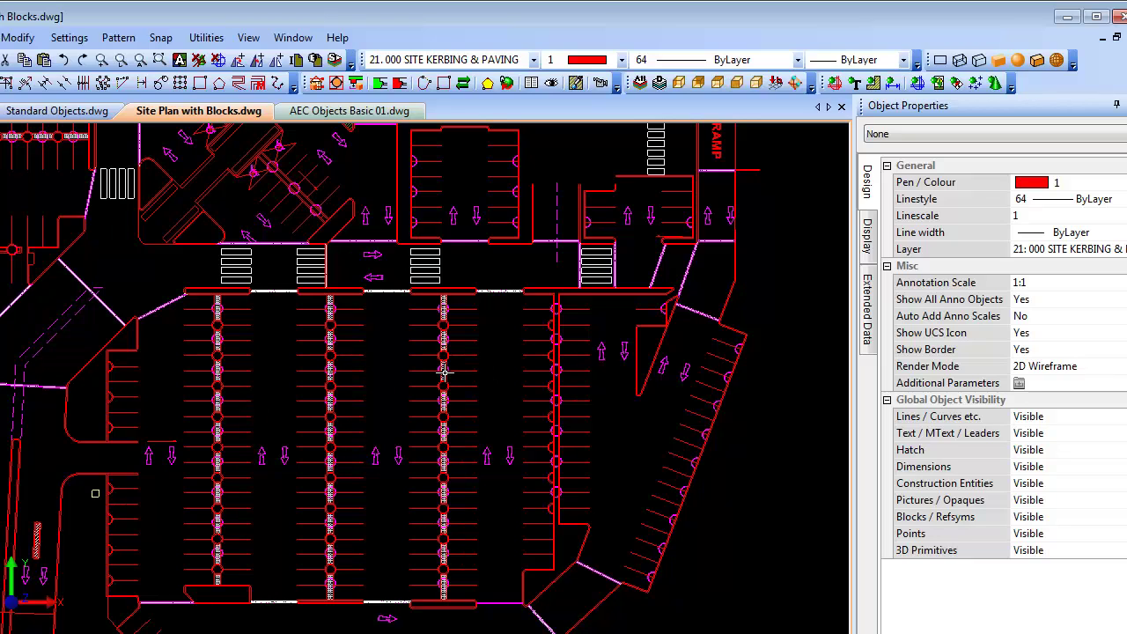
{"action": "right_click", "coordinate": [215, 261]}
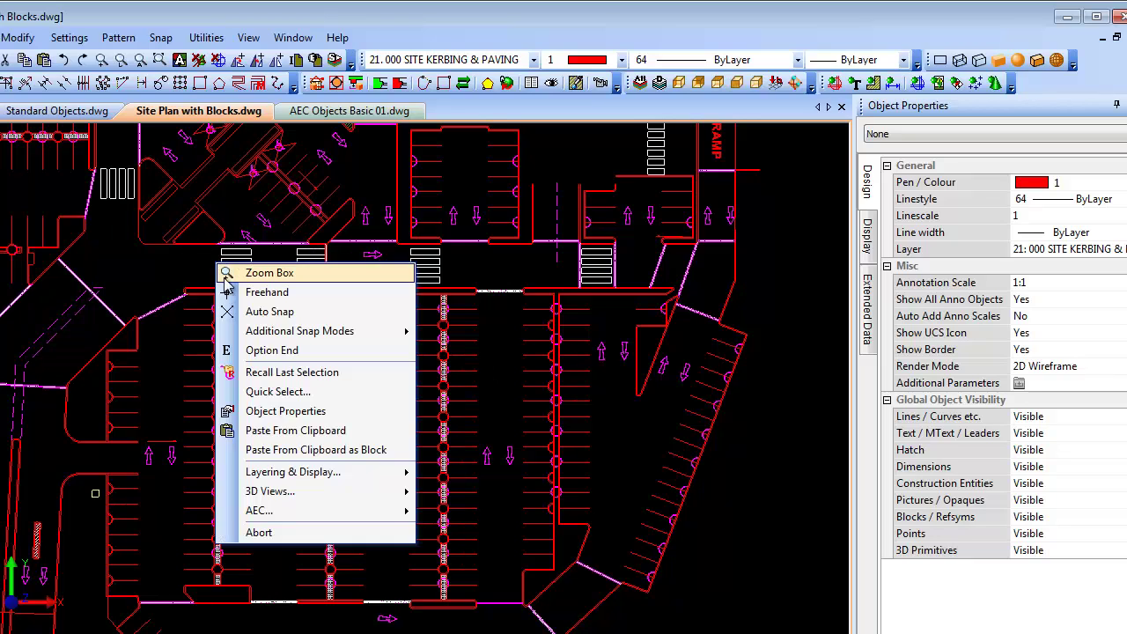
{"action": "left_click", "coordinate": [281, 394]}
{"action": "left_click_drag", "start_coordinate": [475, 176], "coordinate": [508, 151]}
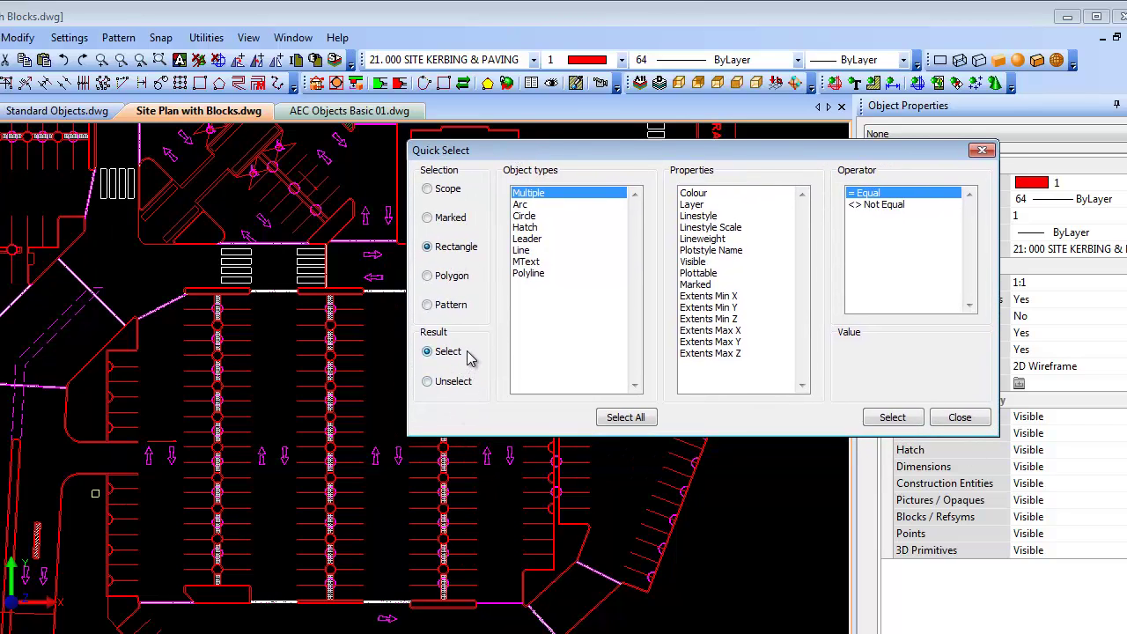
{"action": "left_click", "coordinate": [523, 252]}
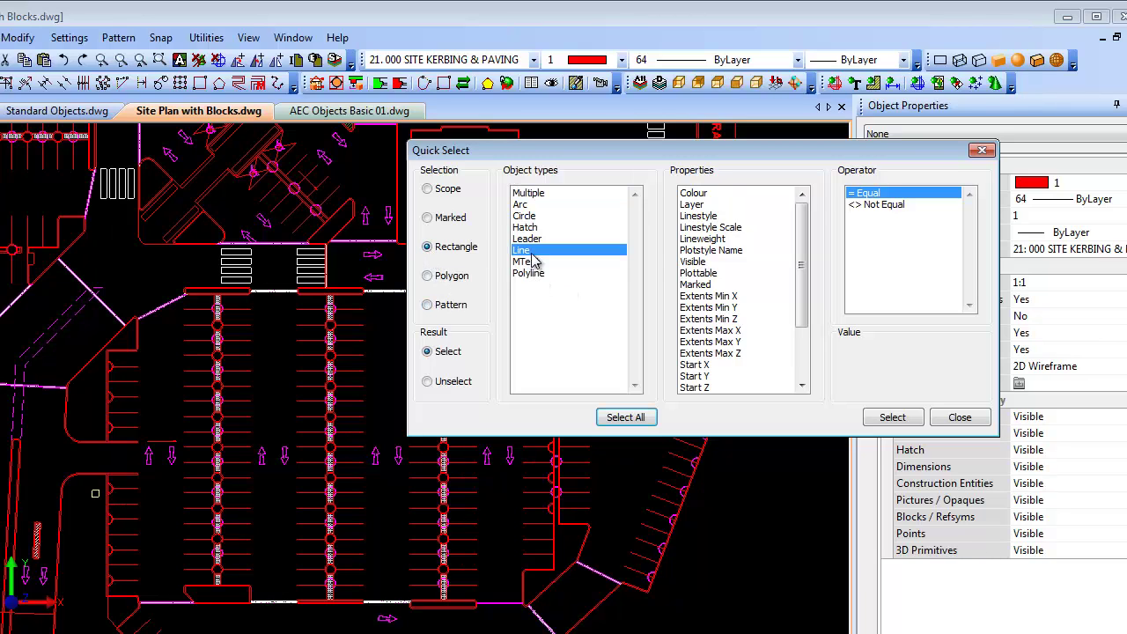
{"action": "left_click_drag", "start_coordinate": [797, 306], "coordinate": [801, 356]}
{"action": "left_click", "coordinate": [695, 389]}
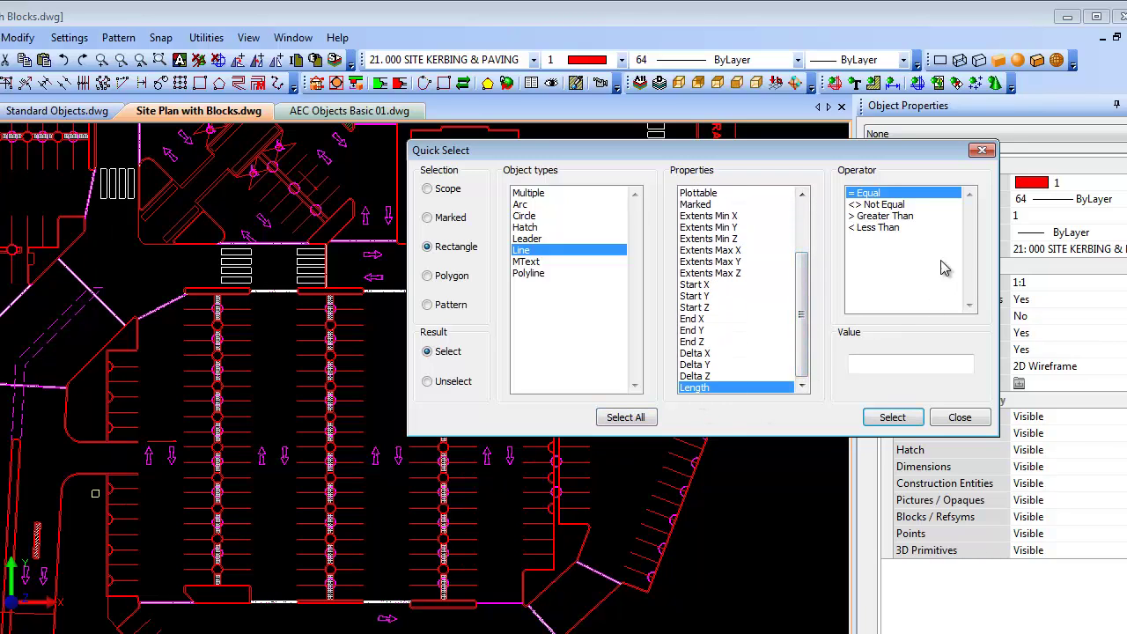
{"action": "left_click", "coordinate": [893, 228]}
{"action": "left_click", "coordinate": [898, 364]}
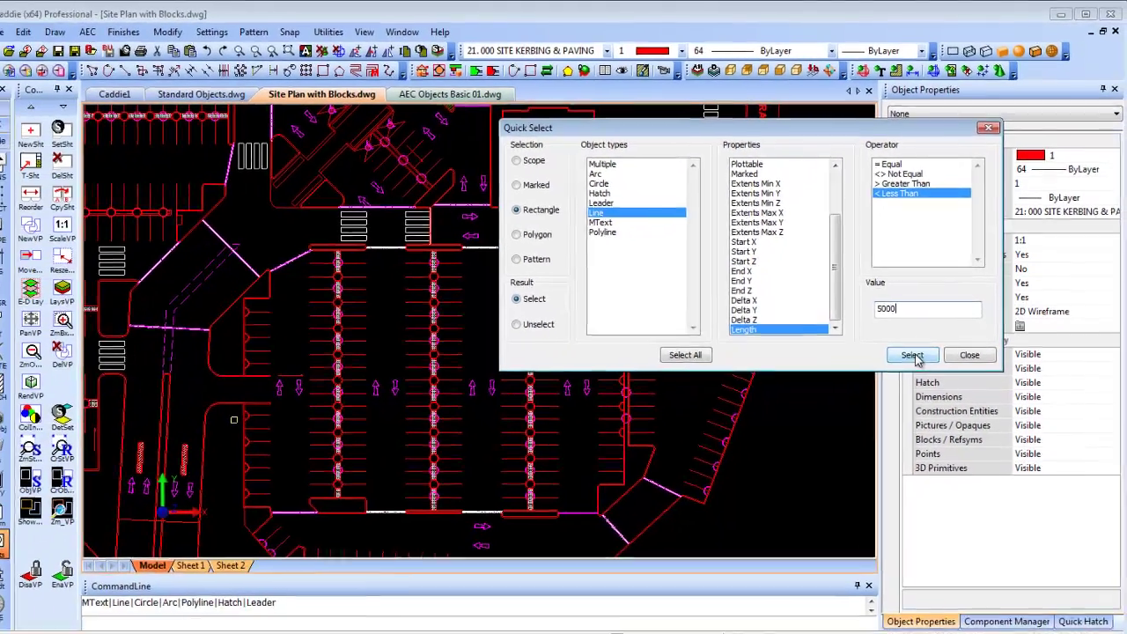
Step: Run the Quick Select inside a rectangle enclosing the main parking area and the angled bays beside it, and close the filter
{"action": "left_click", "coordinate": [892, 417]}
{"action": "left_click", "coordinate": [287, 226]}
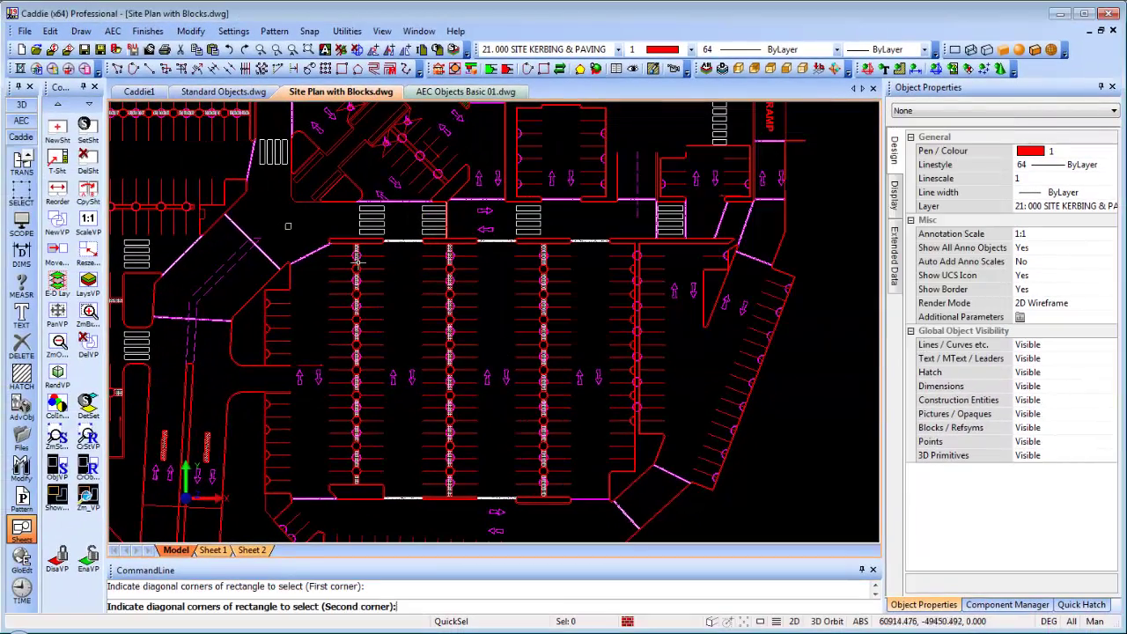
{"action": "left_click", "coordinate": [802, 518]}
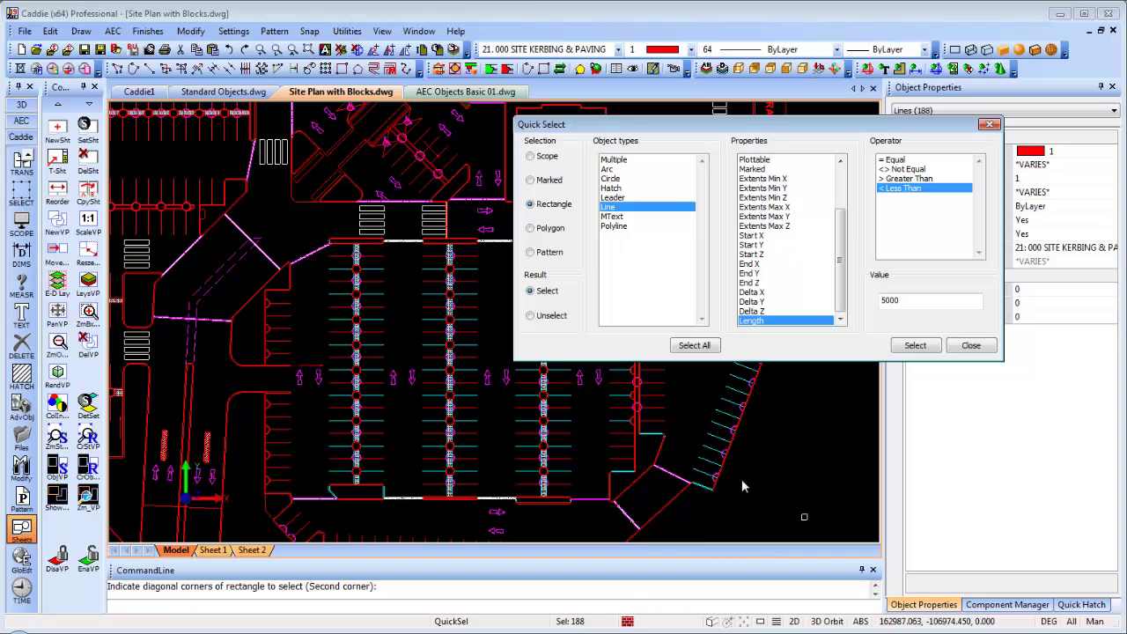
{"action": "left_click", "coordinate": [969, 346]}
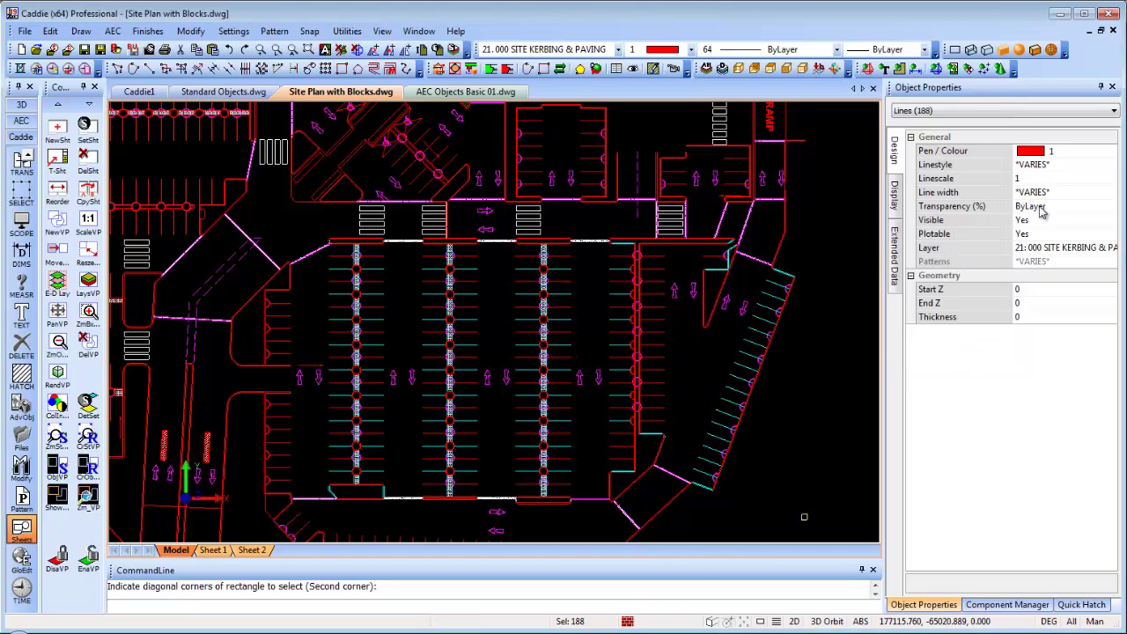
Step: Set the selected parking lines to pen colour 2 and linestyle 3 PDASHED2, and deselect them
{"action": "left_click", "coordinate": [1037, 154]}
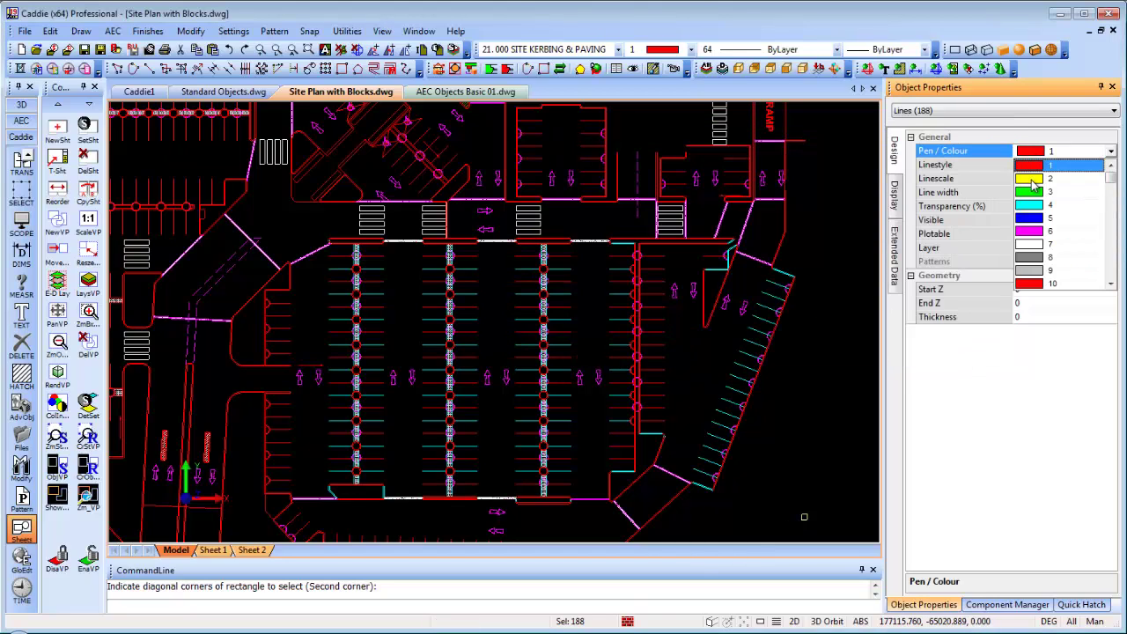
{"action": "left_click", "coordinate": [1032, 181]}
{"action": "left_click", "coordinate": [1036, 167]}
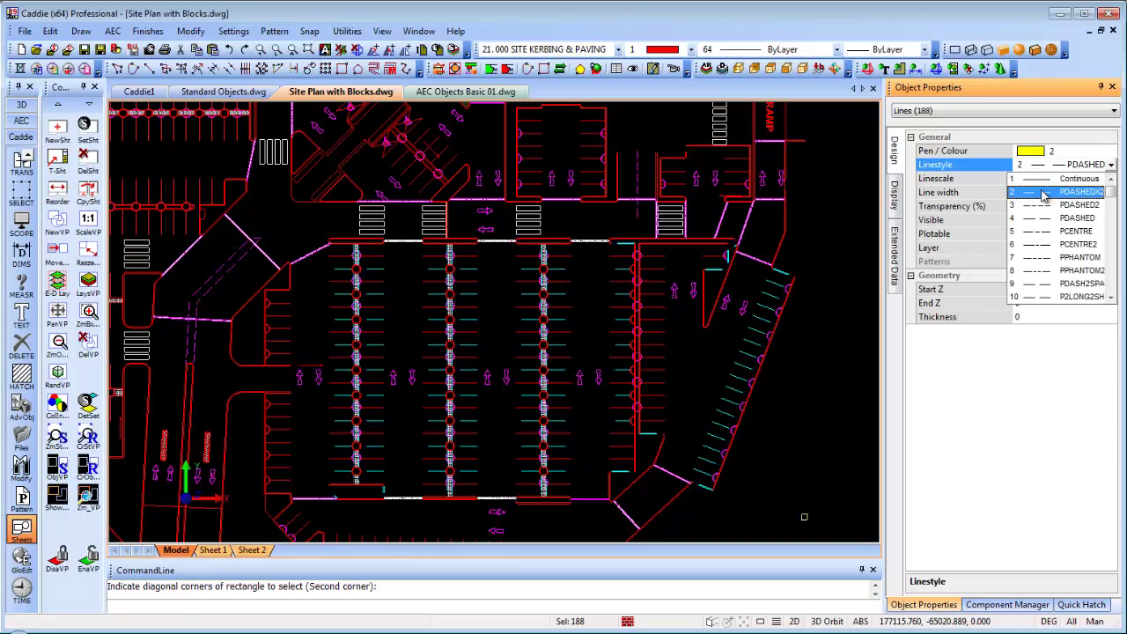
{"action": "left_click", "coordinate": [1045, 193]}
{"action": "left_click", "coordinate": [1056, 165]}
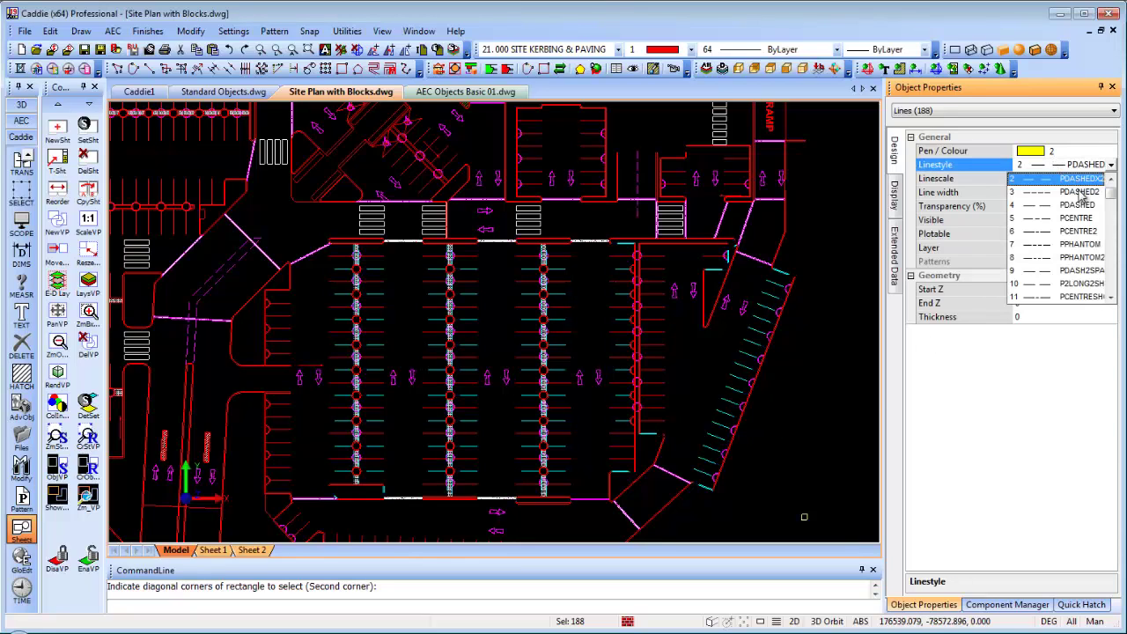
{"action": "left_click", "coordinate": [1077, 192]}
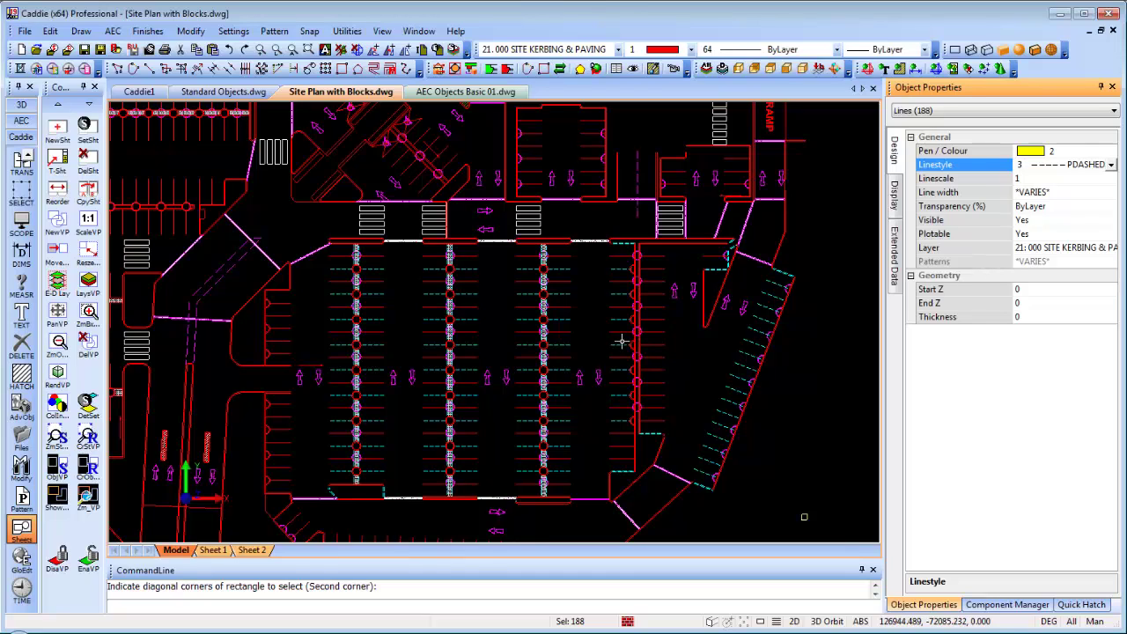
{"action": "key", "text": "Escape"}
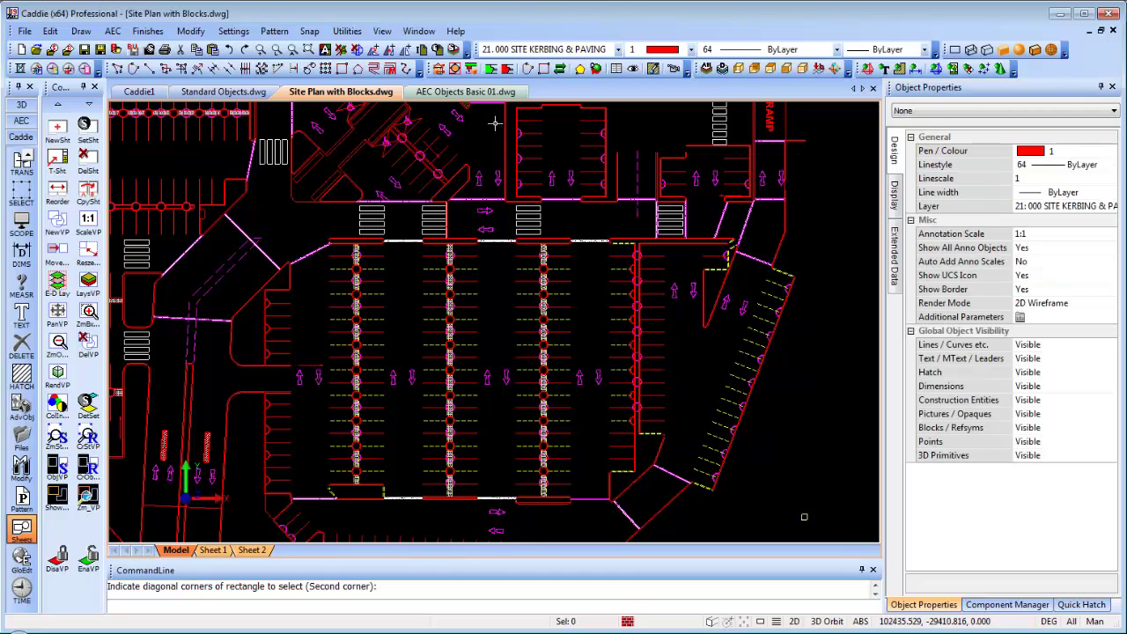
Step: In AEC Objects Basic 01.dwg, change the building outline polyline's right-hand segment into an arc with Make Line Segment an Arc
{"action": "left_click", "coordinate": [458, 91]}
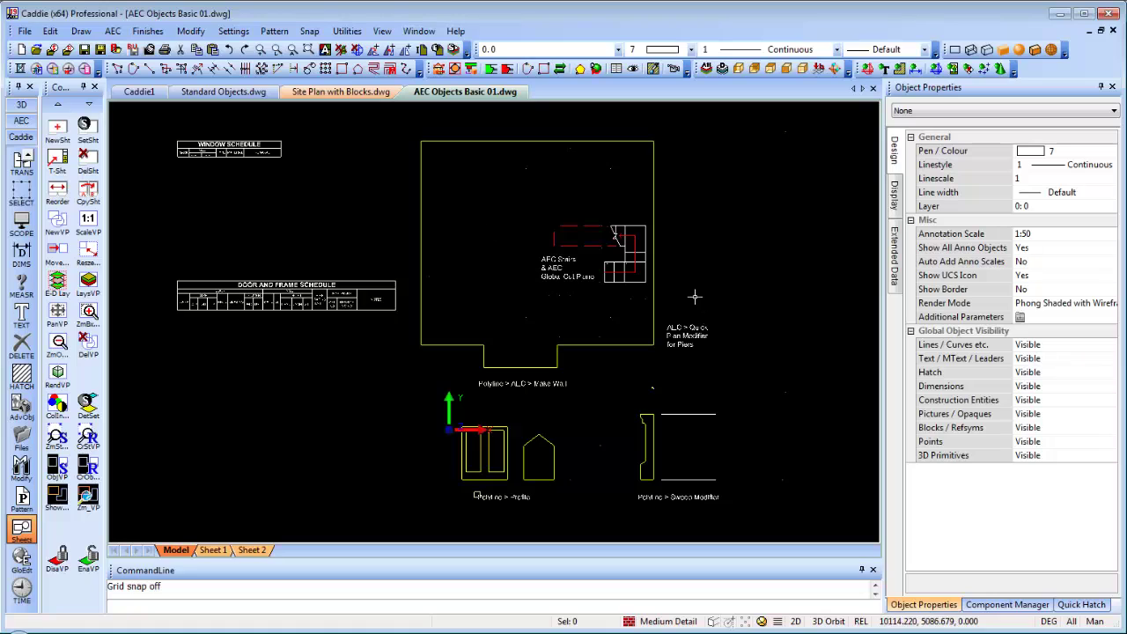
{"action": "left_click", "coordinate": [654, 203]}
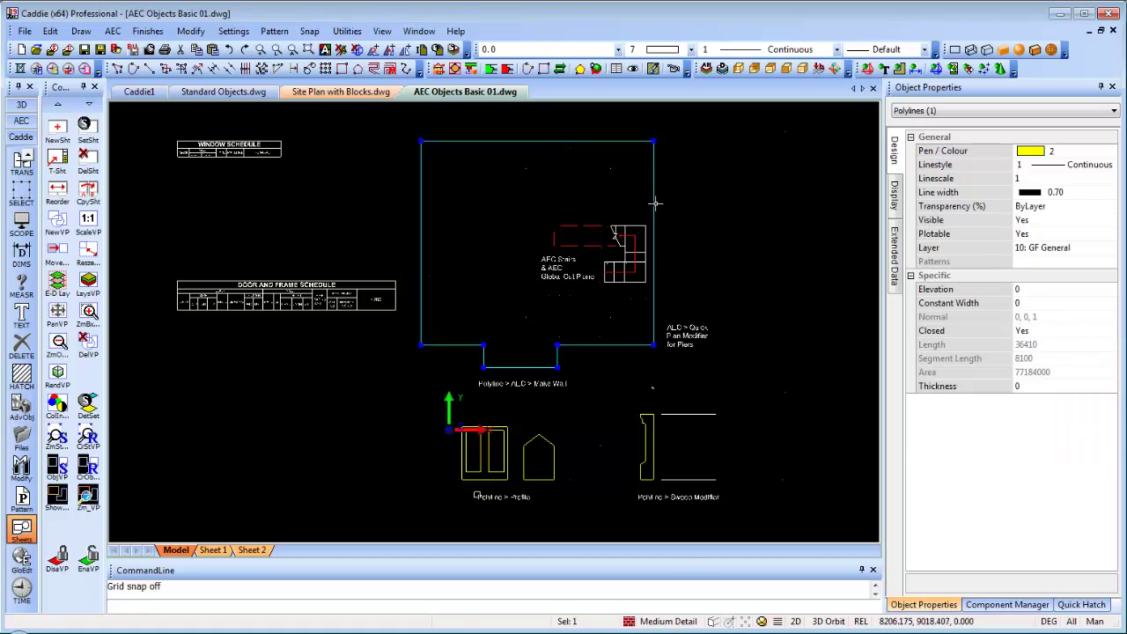
{"action": "right_click", "coordinate": [658, 217]}
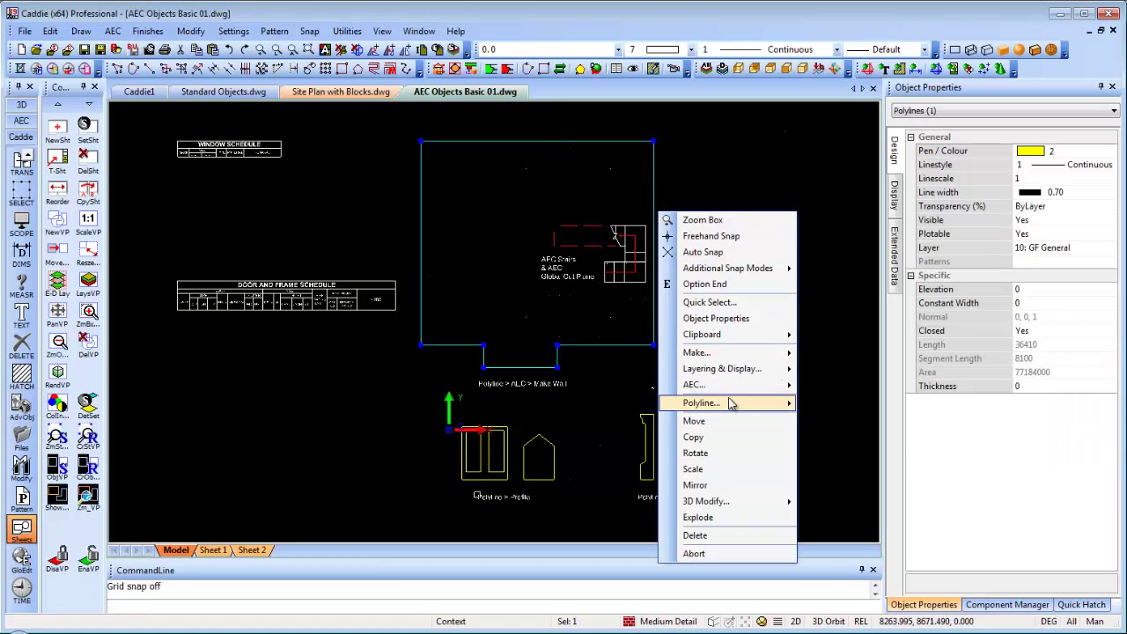
{"action": "mouse_move", "coordinate": [735, 403]}
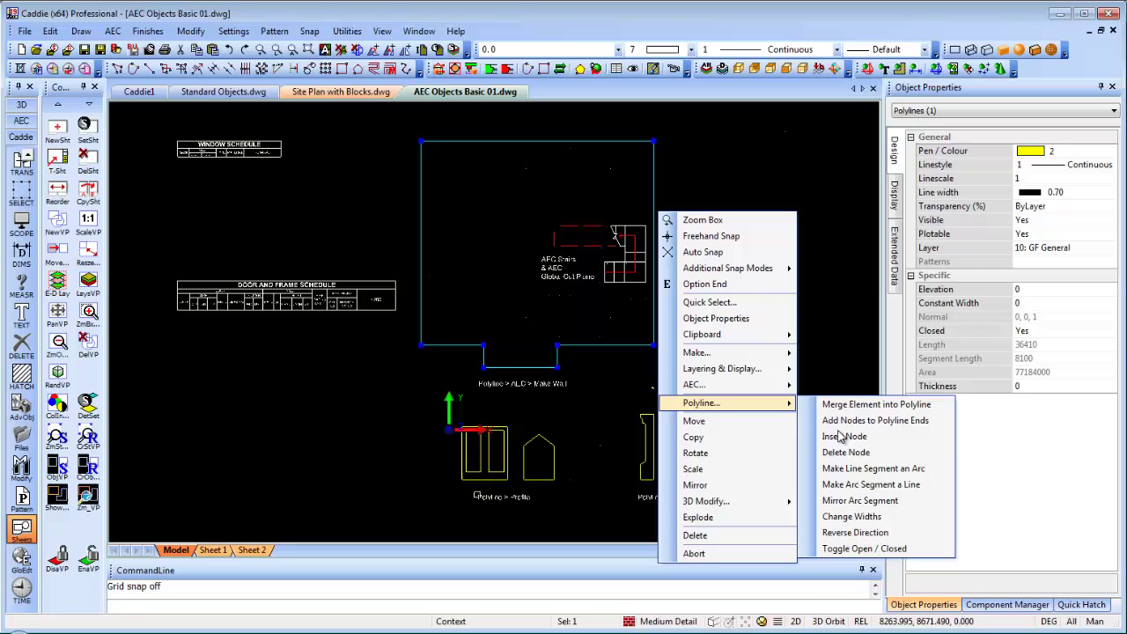
{"action": "left_click", "coordinate": [877, 468]}
{"action": "left_click", "coordinate": [654, 247]}
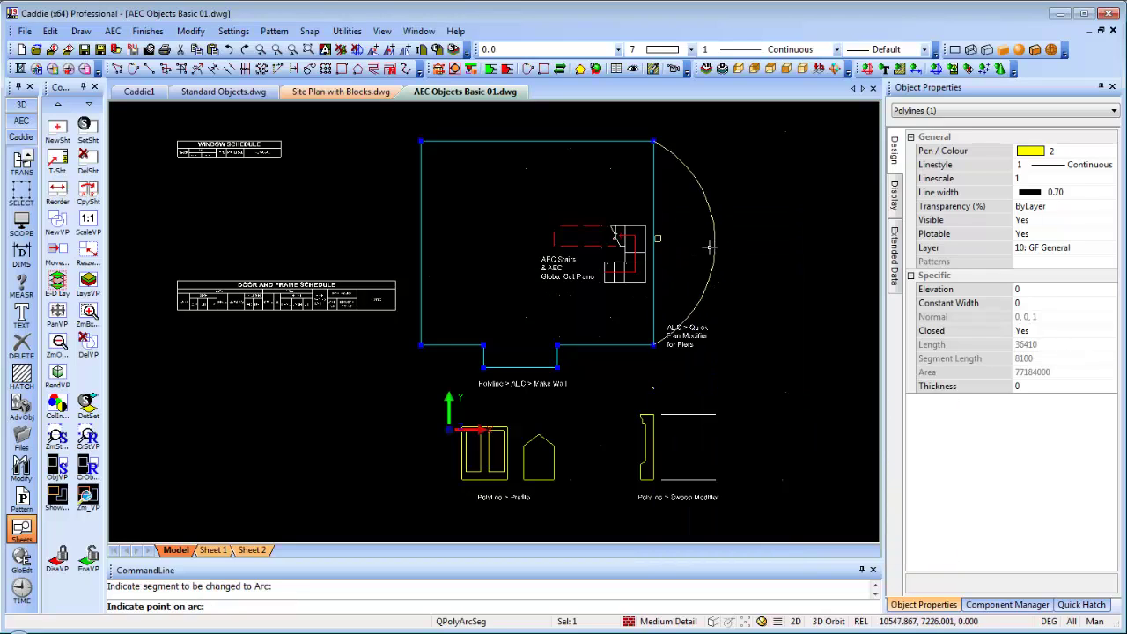
{"action": "left_click", "coordinate": [636, 275]}
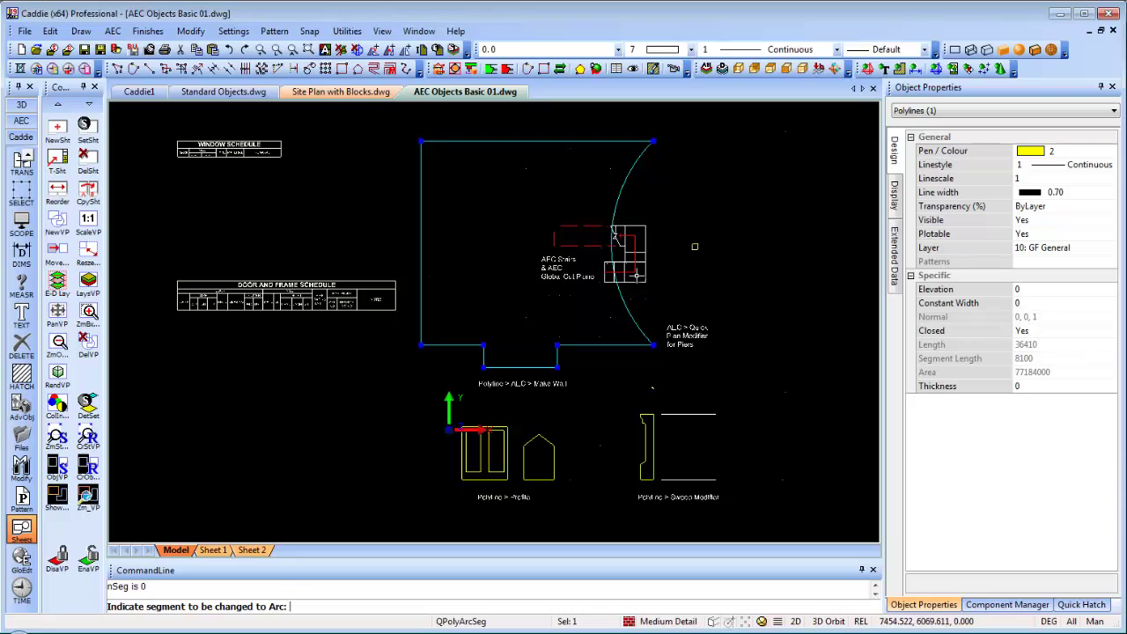
{"action": "key", "text": "Escape"}
Step: Move the arc segment's midpoint node outward so the outline's right-hand side bulges gently away from the building
{"action": "left_click", "coordinate": [614, 211]}
{"action": "left_click", "coordinate": [610, 242]}
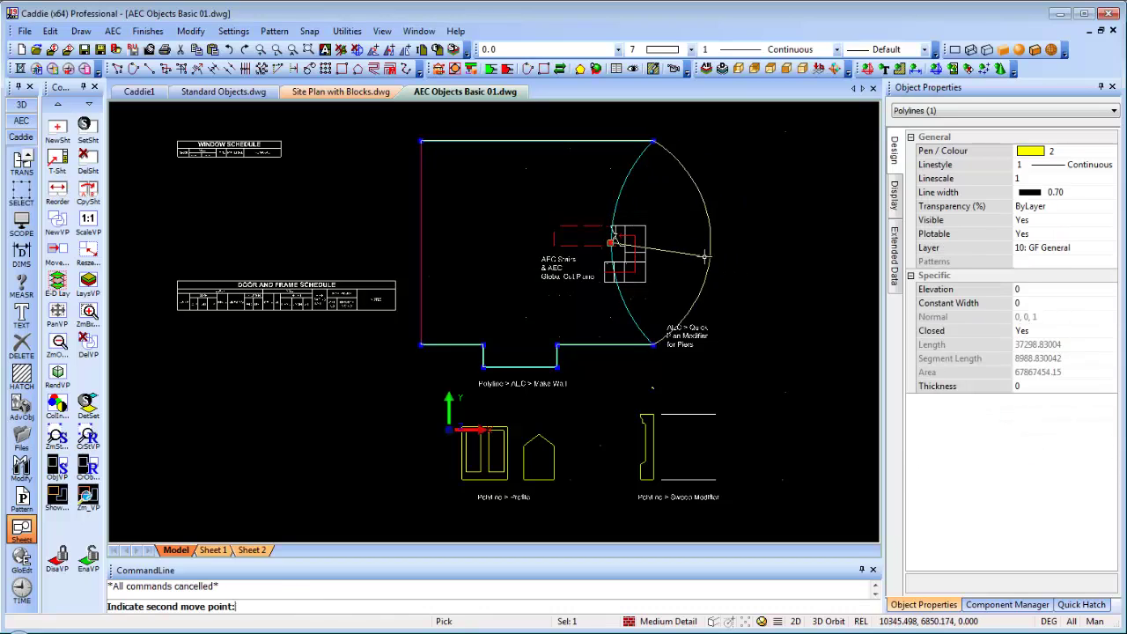
{"action": "left_click", "coordinate": [679, 254]}
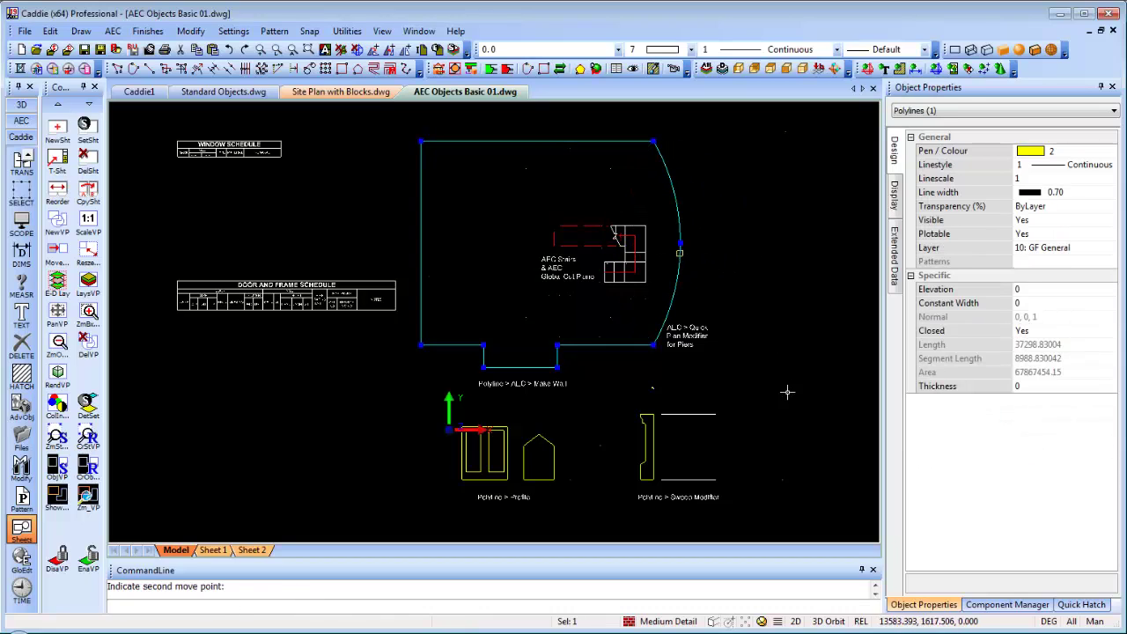
{"action": "right_click", "coordinate": [629, 341]}
{"action": "mouse_move", "coordinate": [690, 179]}
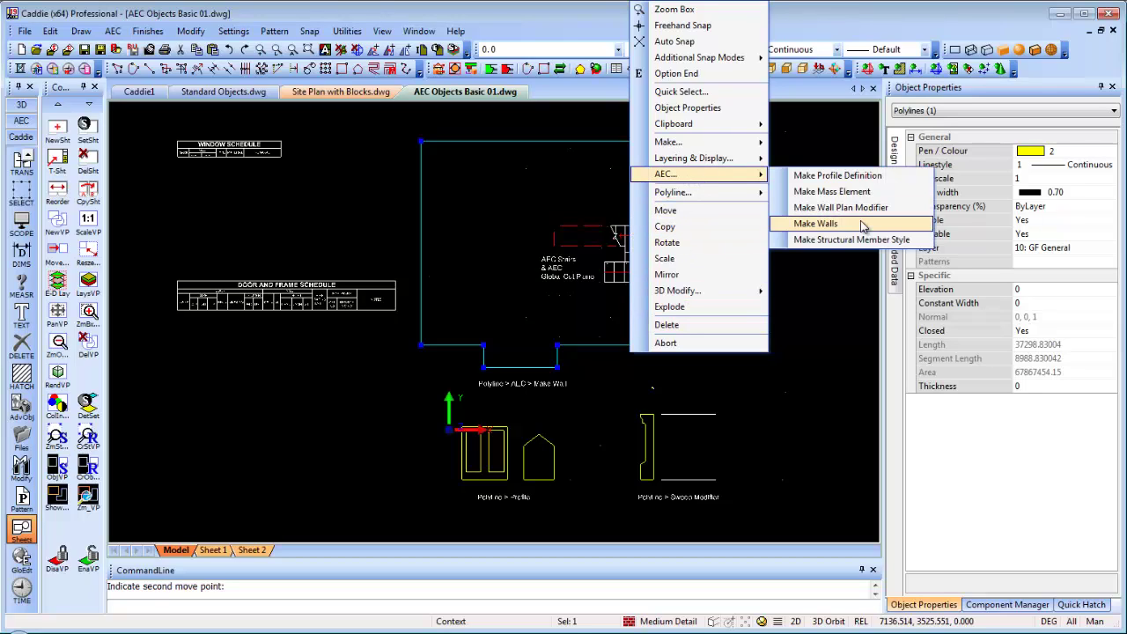
{"action": "left_click", "coordinate": [850, 191]}
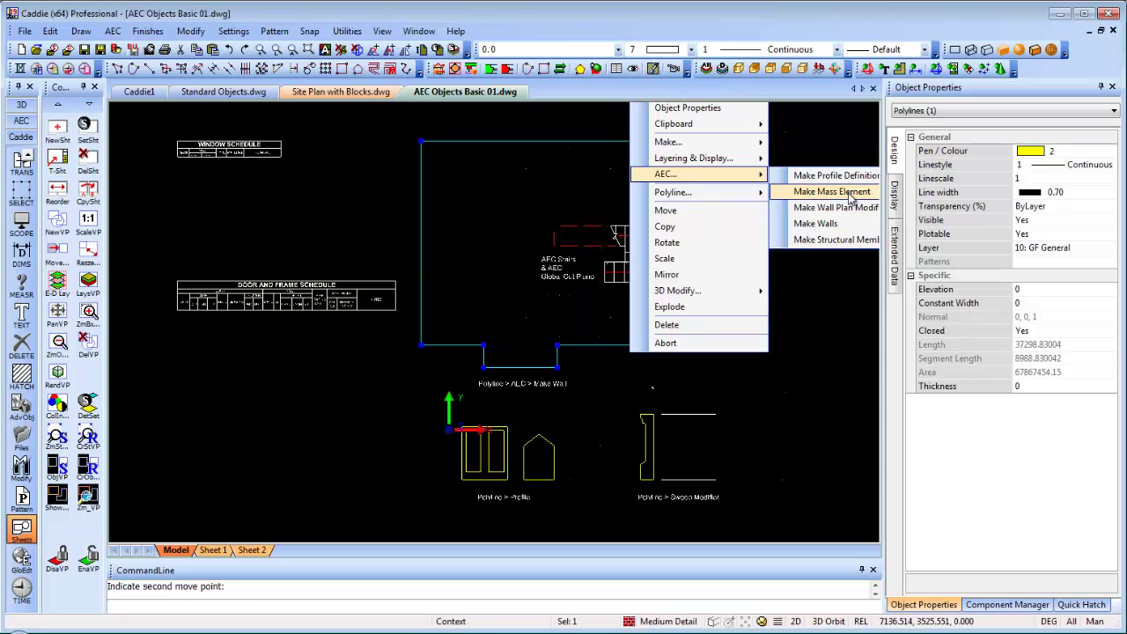
{"action": "key", "text": "Escape"}
{"action": "key", "text": "Escape"}
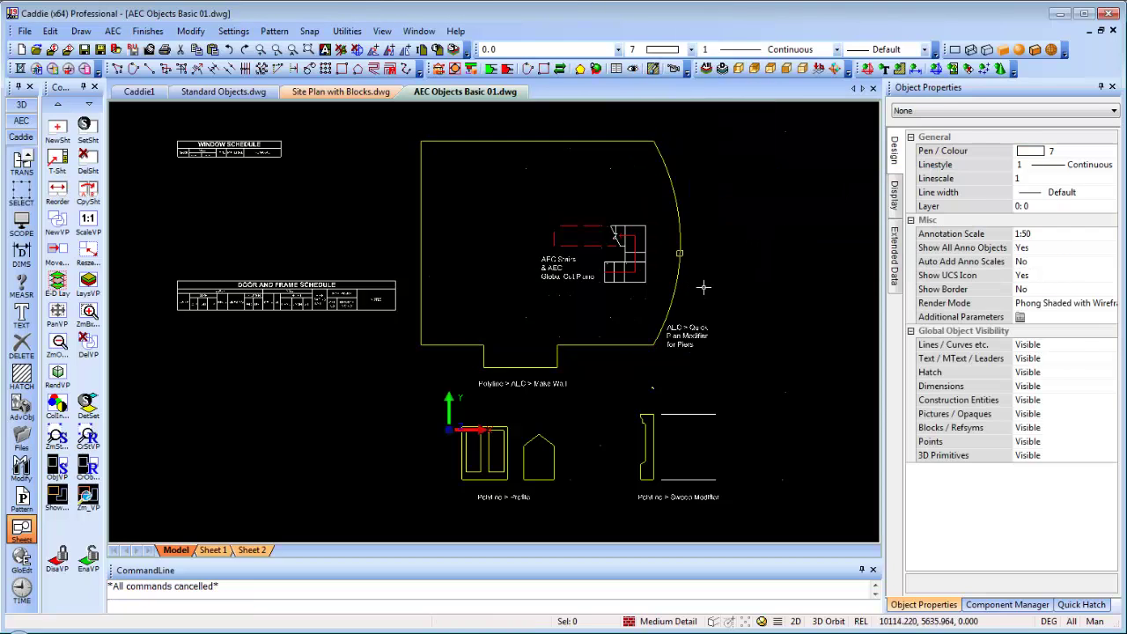
Step: Make AEC walls from the curved building outline polyline in the Standard style, 2600 high and 300 wide, with Left origin
{"action": "left_click", "coordinate": [678, 241]}
{"action": "right_click", "coordinate": [685, 242]}
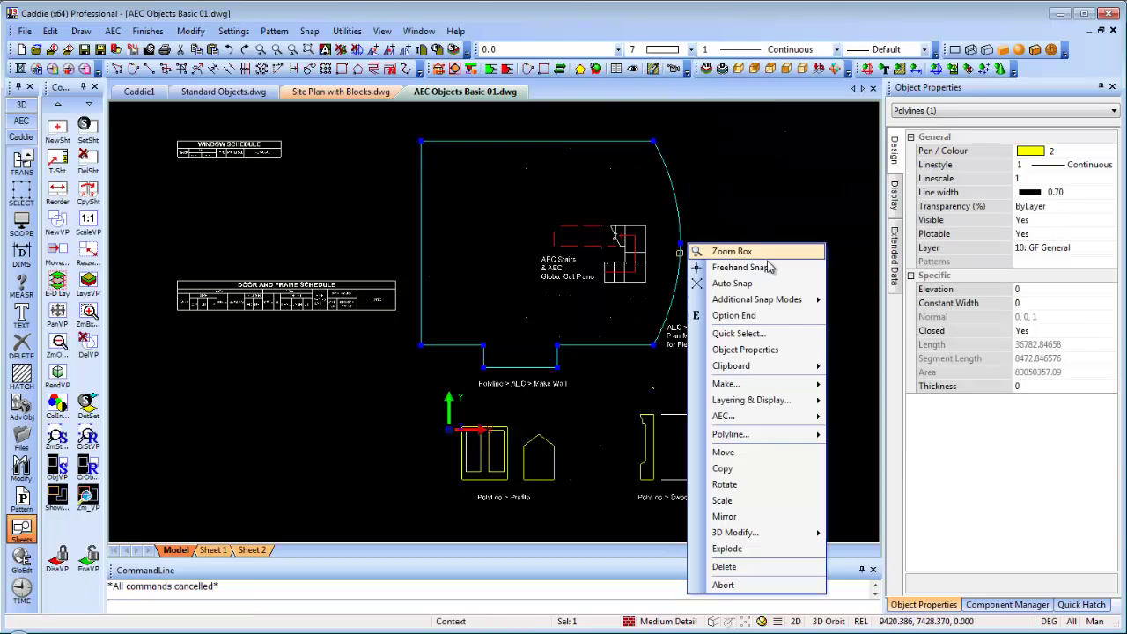
{"action": "mouse_move", "coordinate": [773, 423]}
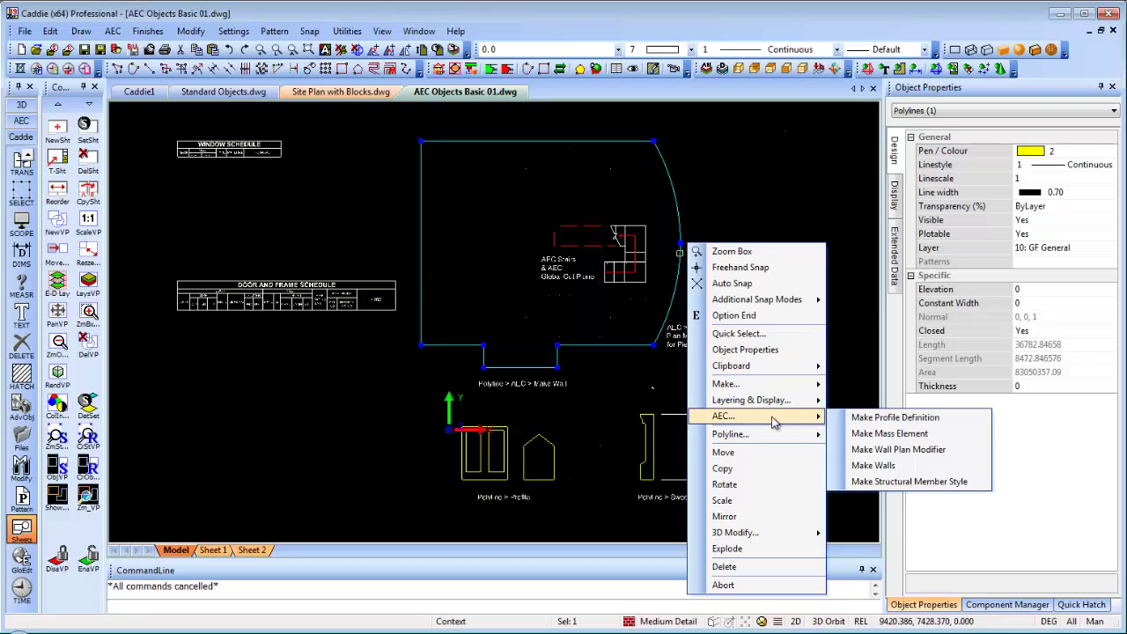
{"action": "left_click", "coordinate": [907, 465]}
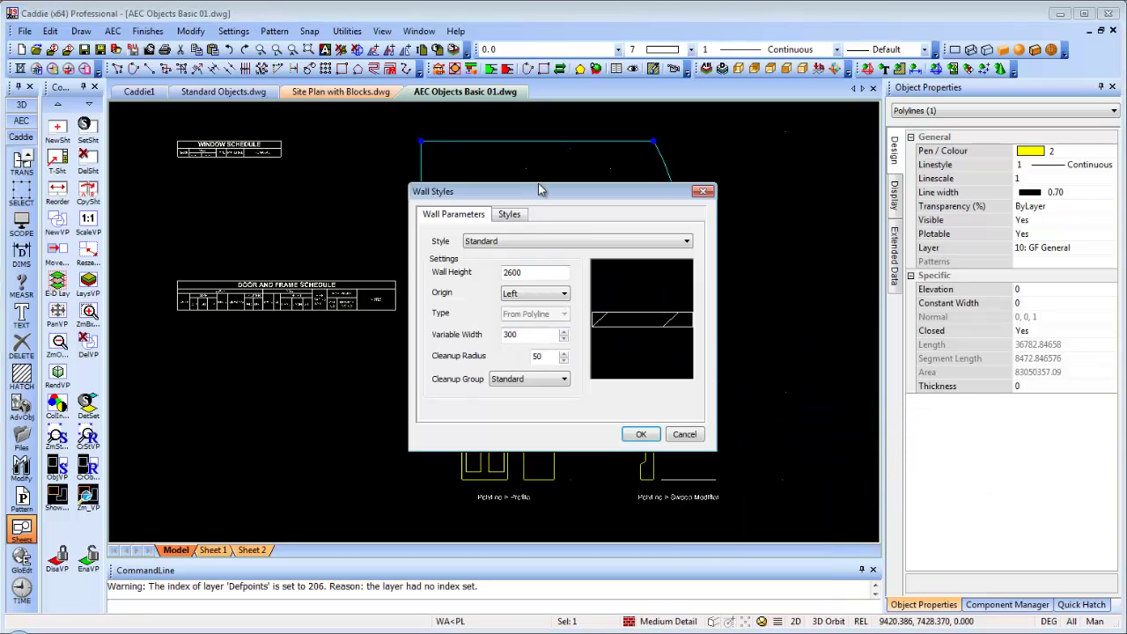
{"action": "left_click_drag", "start_coordinate": [543, 191], "coordinate": [691, 153]}
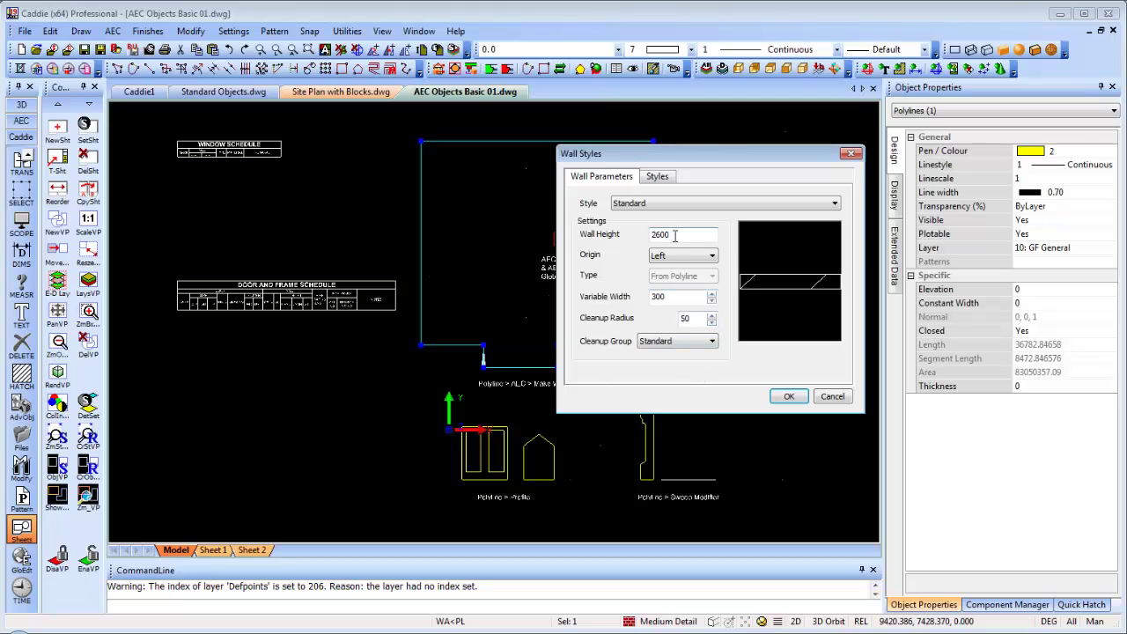
{"action": "left_click", "coordinate": [788, 397]}
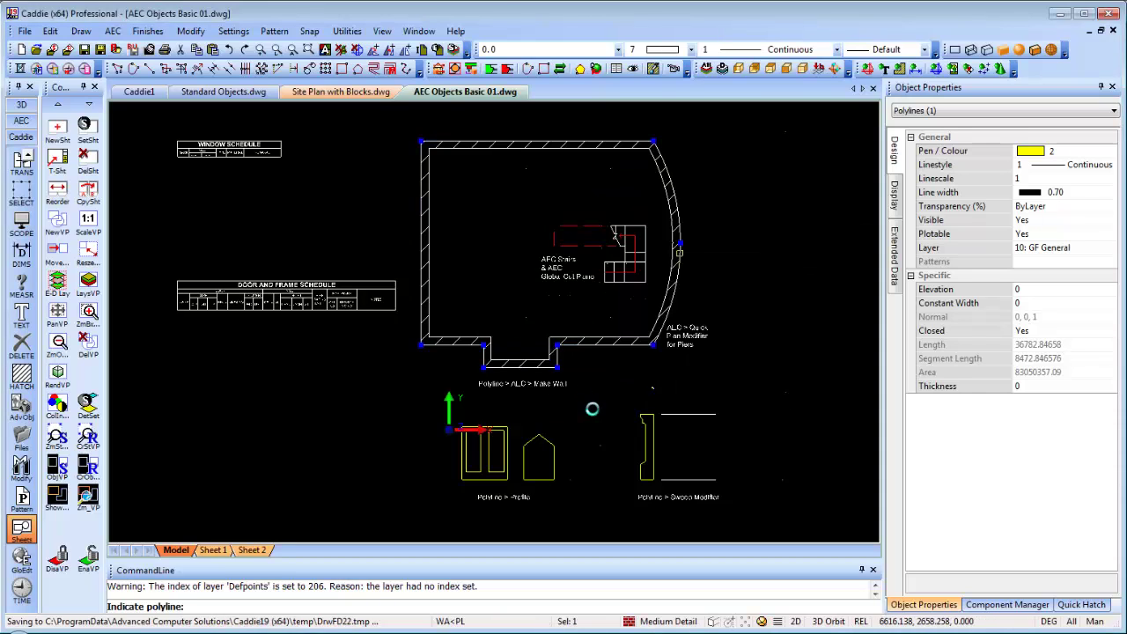
{"action": "key", "text": "Escape"}
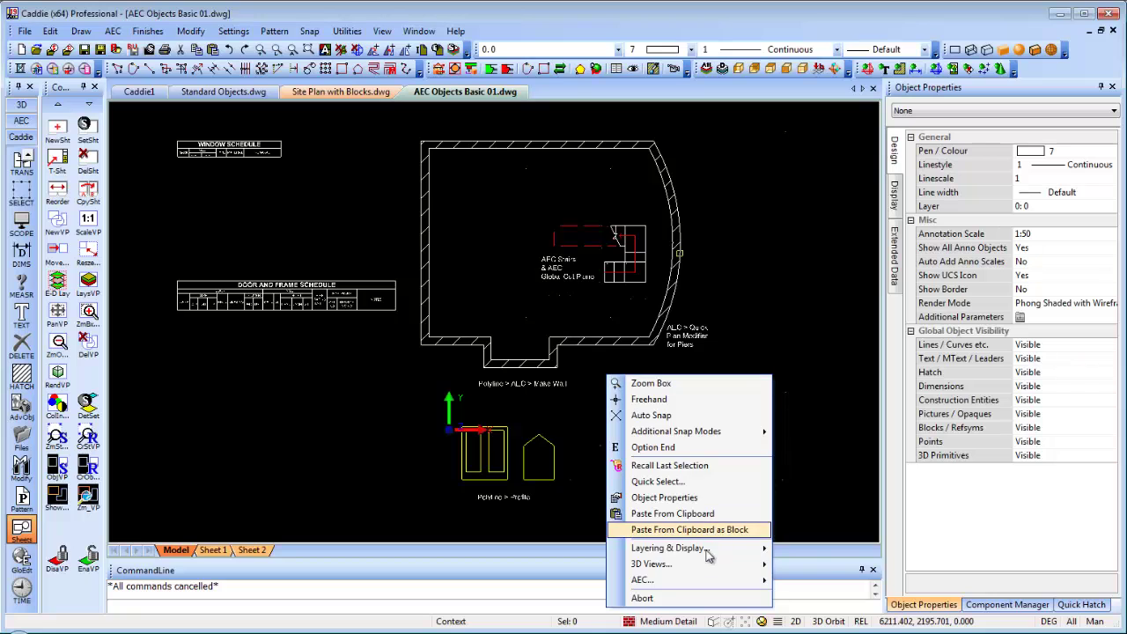
Step: View the new walls in 3D with Constrained Orbit, tilted so the front walls and the stairs can be examined
{"action": "mouse_move", "coordinate": [707, 564]}
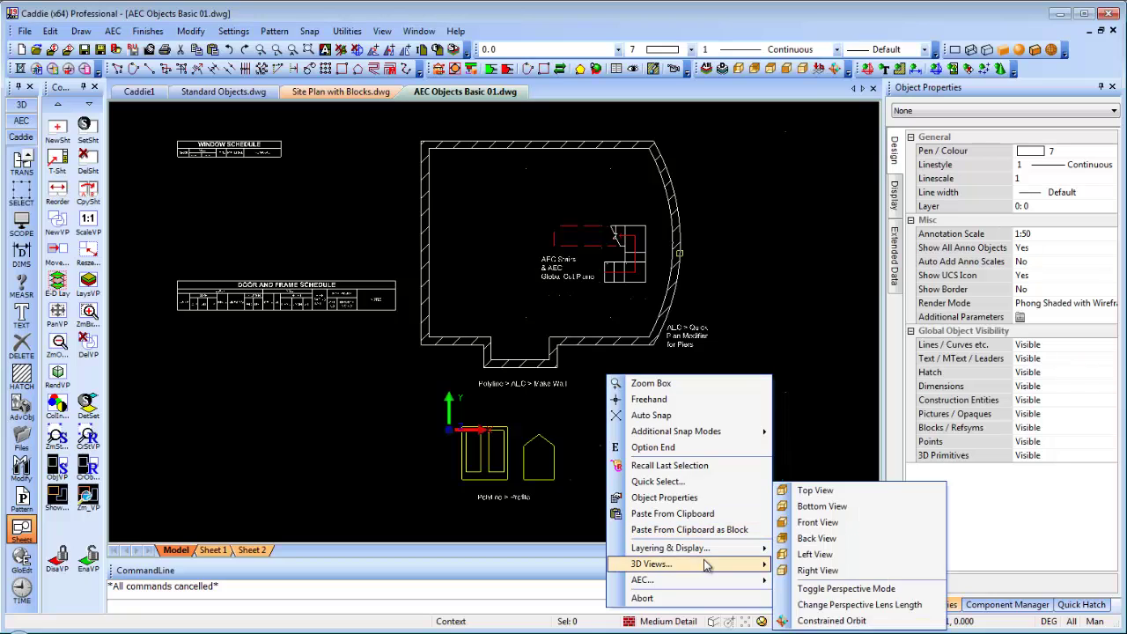
{"action": "left_click", "coordinate": [831, 621]}
{"action": "left_click_drag", "start_coordinate": [495, 440], "coordinate": [601, 418]}
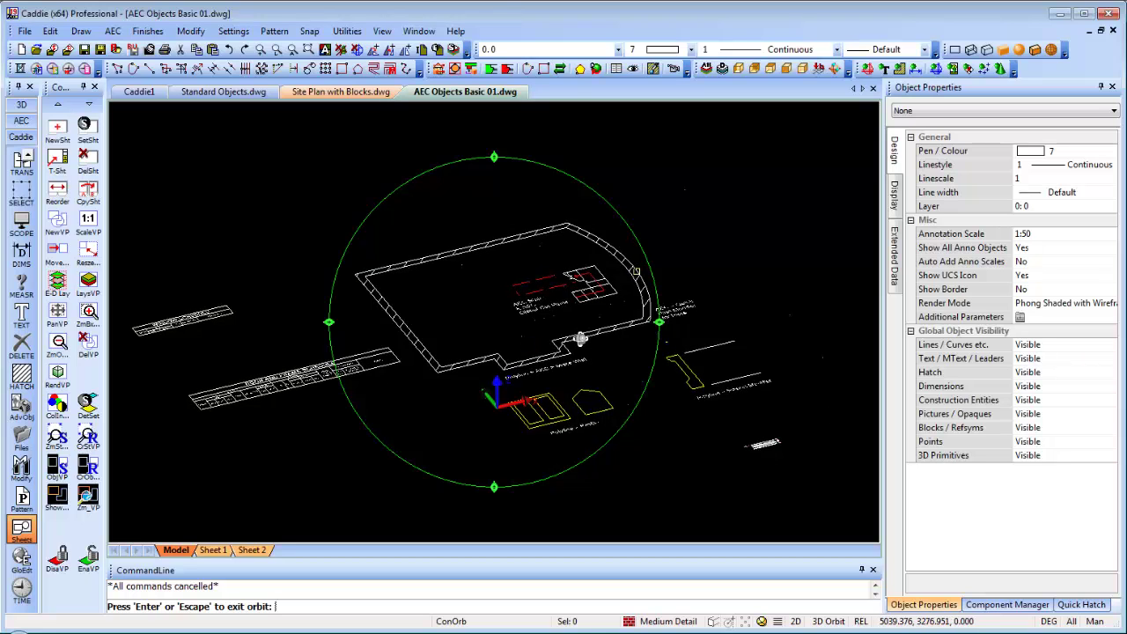
{"action": "scroll", "coordinate": [575, 337], "scroll_direction": "up", "scroll_amount": 3}
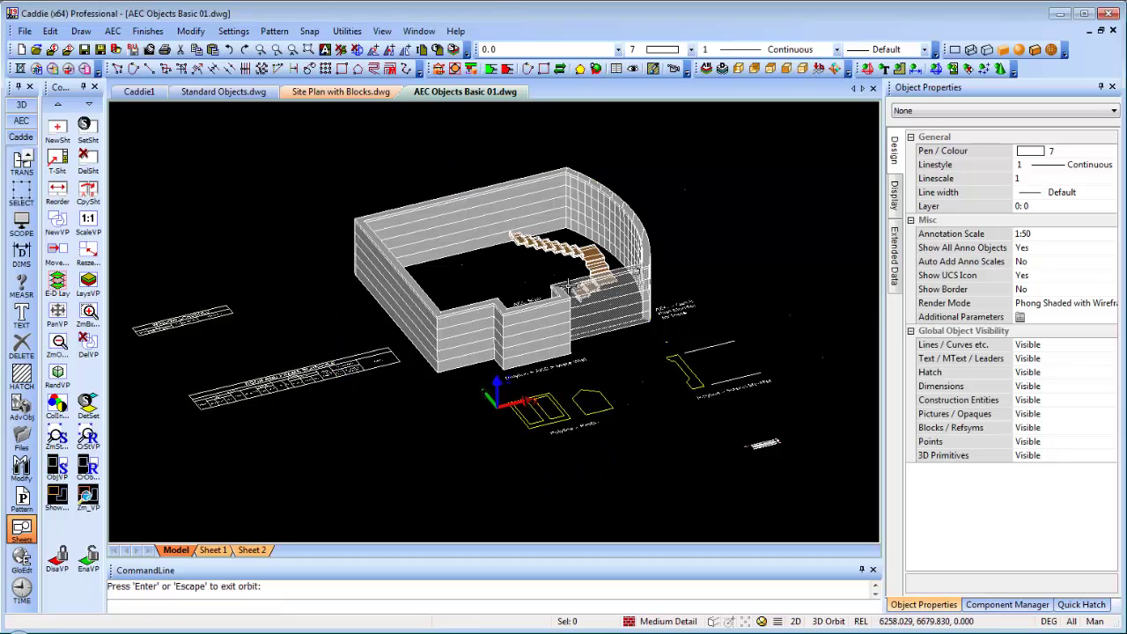
{"action": "scroll", "coordinate": [564, 281], "scroll_direction": "up", "scroll_amount": 2}
{"action": "scroll", "coordinate": [564, 281], "scroll_direction": "down", "scroll_amount": 2}
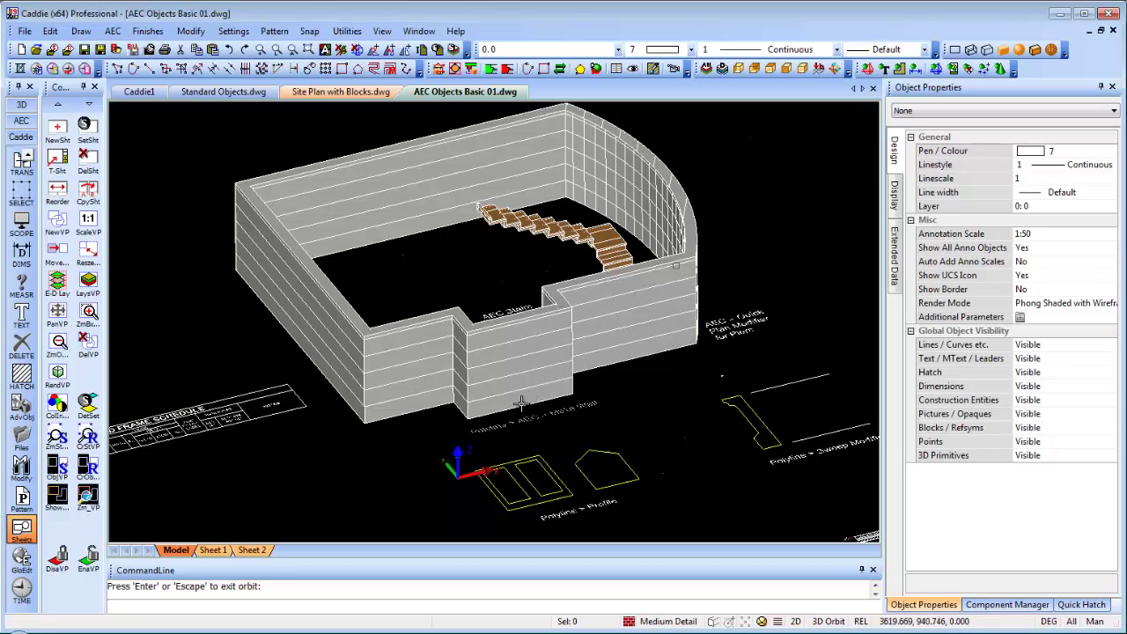
Step: Insert a Standard window, 1200 wide and 1350 high with head height 2100, in the short front wall beside the projecting bay
{"action": "left_click", "coordinate": [22, 121]}
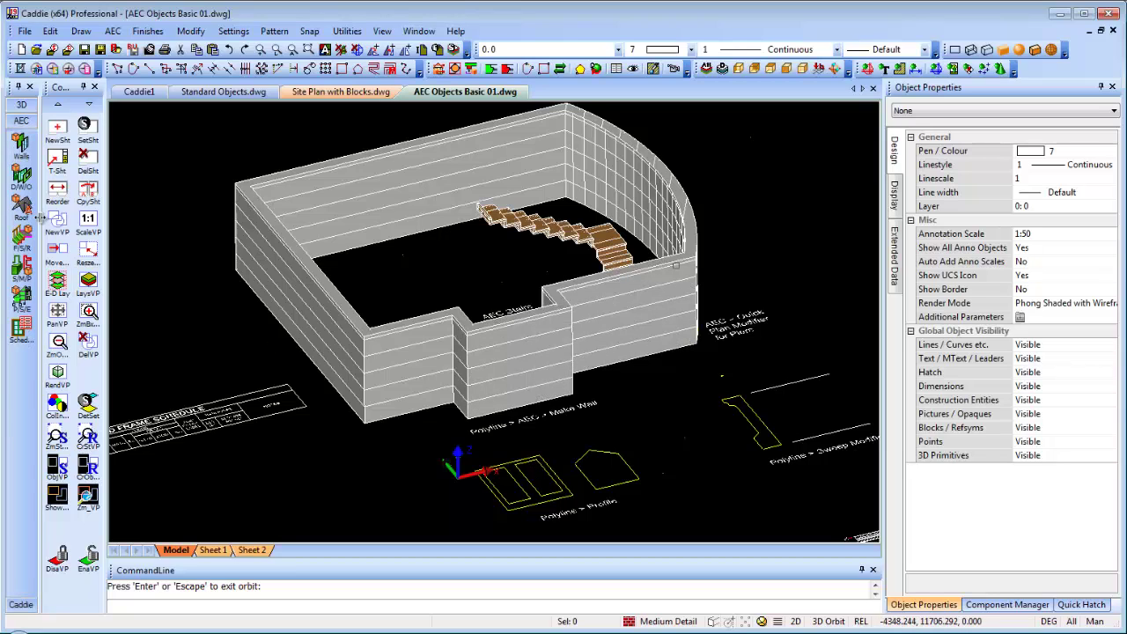
{"action": "left_click", "coordinate": [21, 176]}
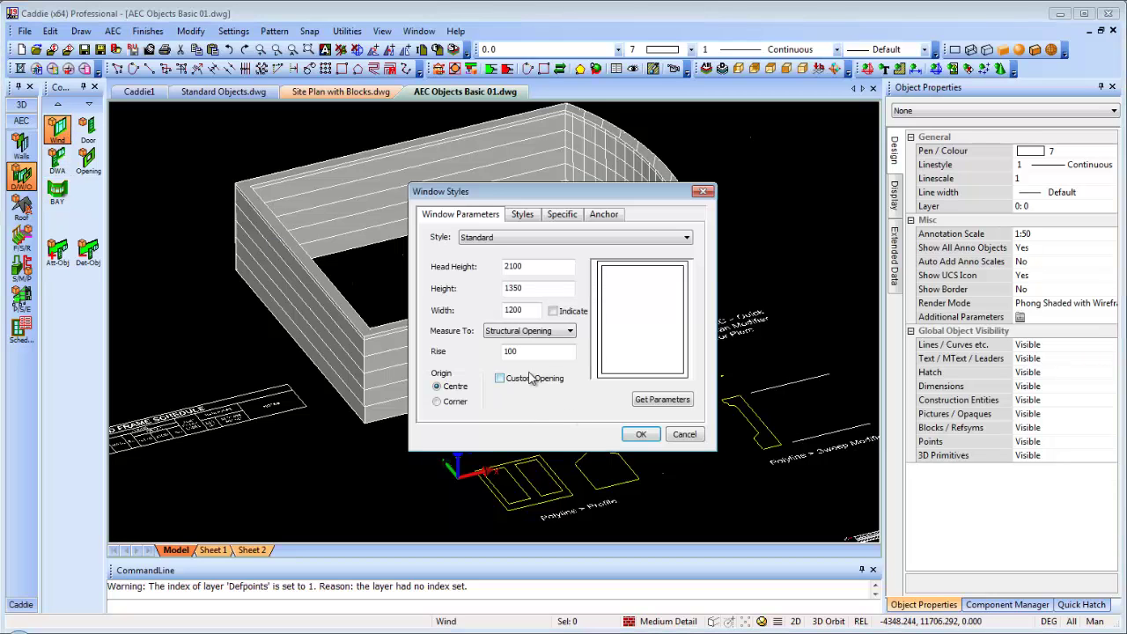
{"action": "left_click", "coordinate": [639, 435]}
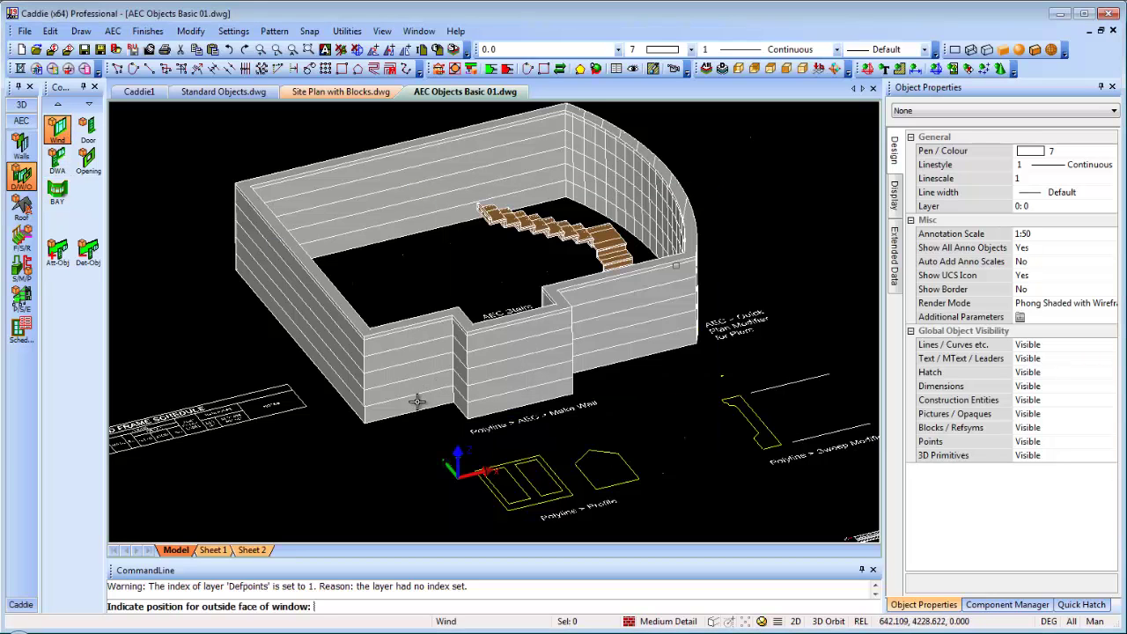
{"action": "left_click", "coordinate": [413, 413]}
{"action": "scroll", "coordinate": [407, 368], "scroll_direction": "up", "scroll_amount": 5}
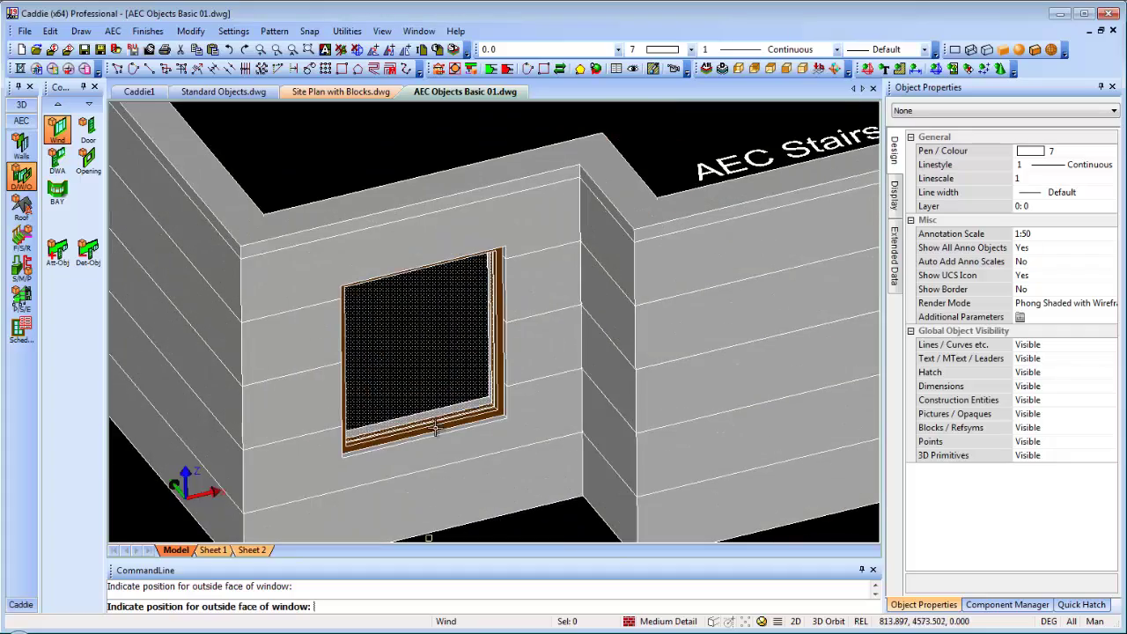
{"action": "scroll", "coordinate": [435, 423], "scroll_direction": "down", "scroll_amount": 5}
{"action": "key", "text": "Escape"}
Step: Copy the window along its own wall, into the bay's front wall and into the long front wall, and delete the overlapping copy
{"action": "left_click", "coordinate": [412, 440]}
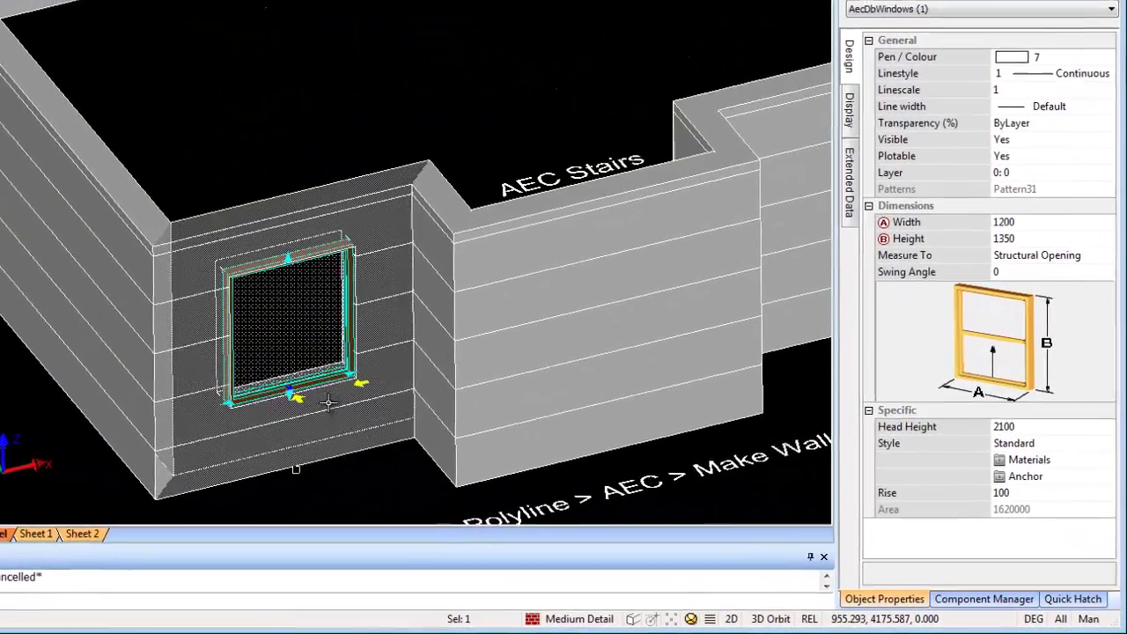
{"action": "middle_click_drag", "start_coordinate": [447, 435], "coordinate": [336, 426]}
{"action": "right_click", "coordinate": [190, 387]}
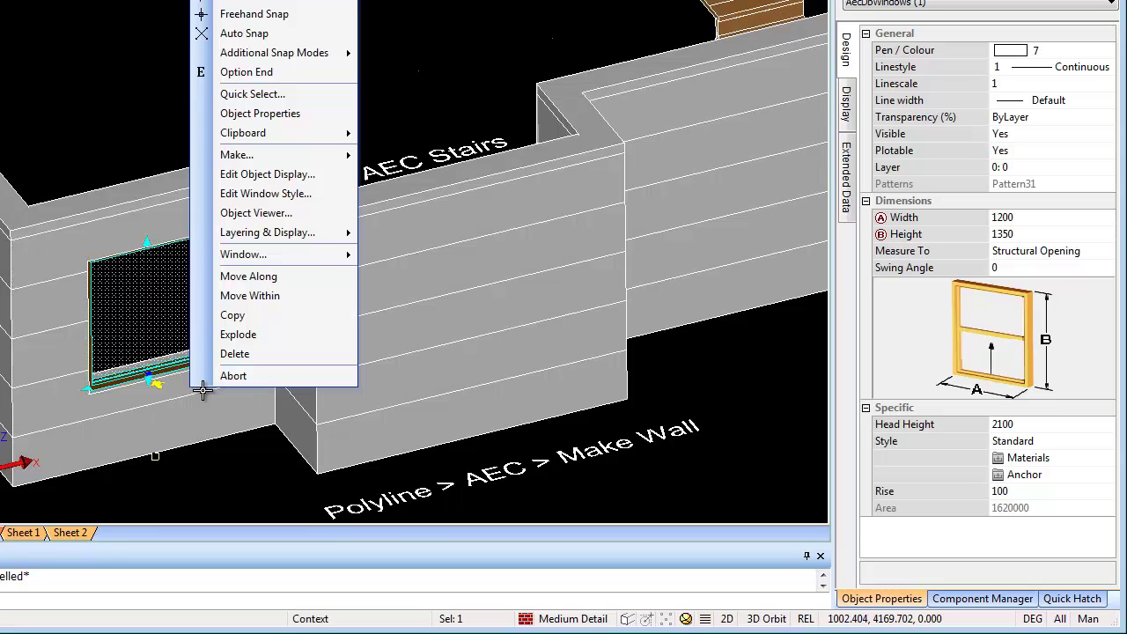
{"action": "left_click", "coordinate": [262, 315]}
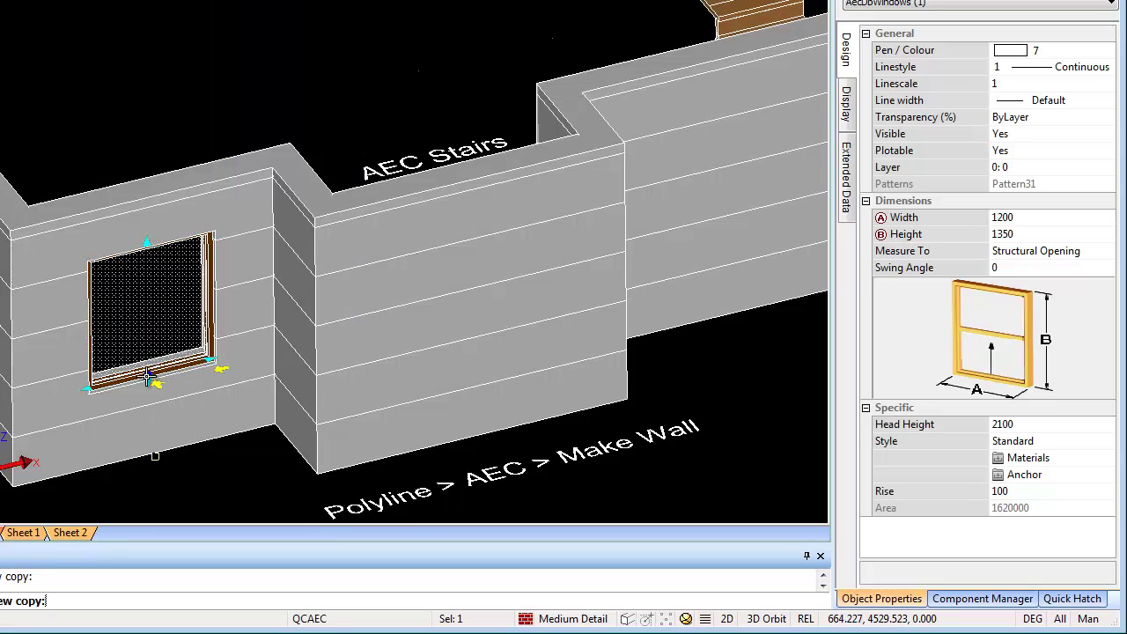
{"action": "left_click", "coordinate": [211, 361]}
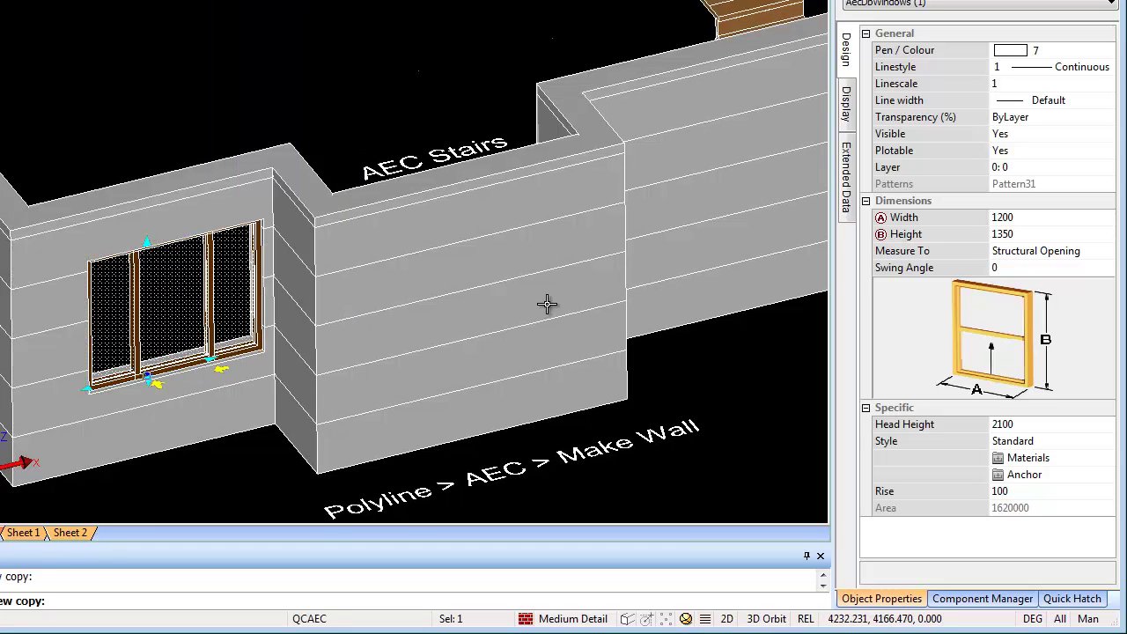
{"action": "left_click", "coordinate": [476, 431]}
{"action": "left_click", "coordinate": [744, 271]}
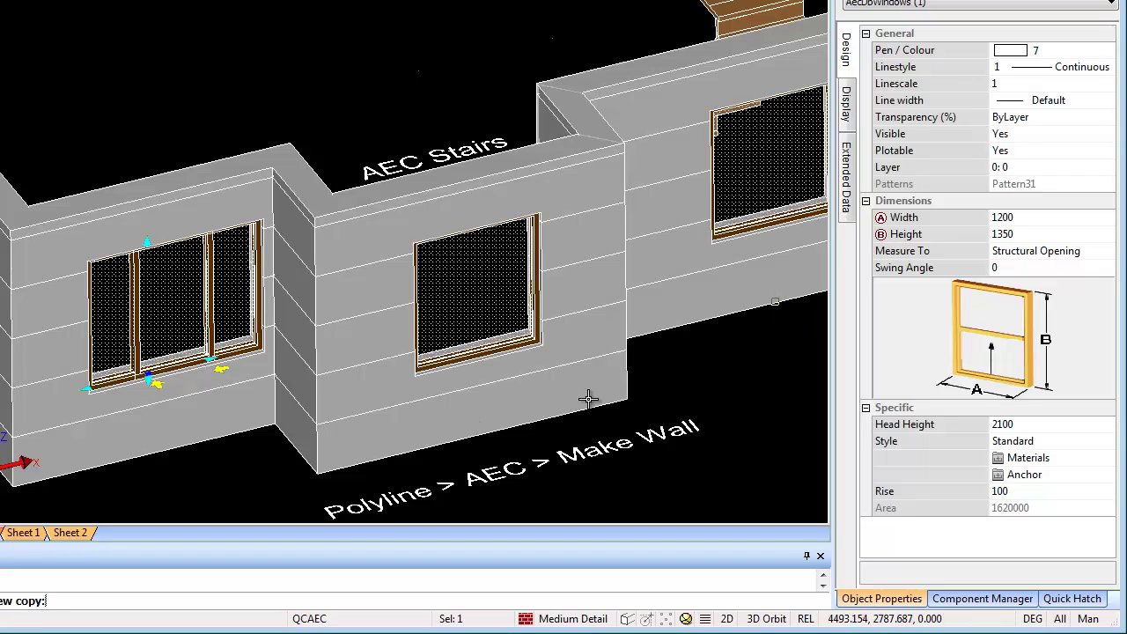
{"action": "key", "text": "Escape"}
{"action": "left_click", "coordinate": [278, 357]}
{"action": "key", "text": "Delete"}
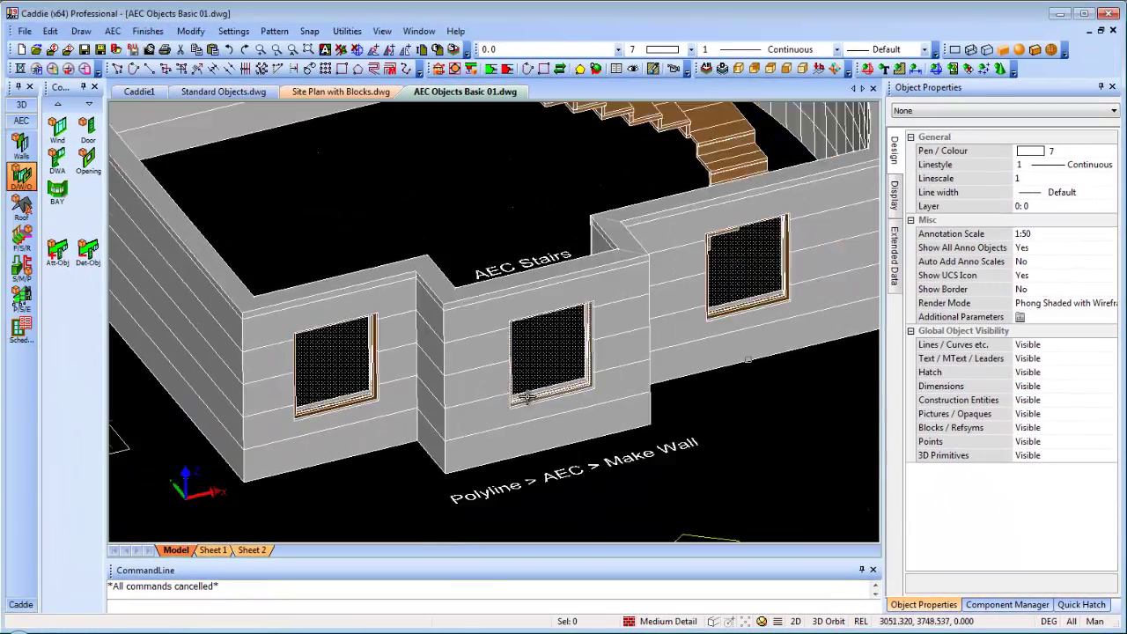
Step: Edit the Standard window style from the window beside the bay, changing its predefined shape to Arch, and close the style properties
{"action": "left_click", "coordinate": [376, 398]}
{"action": "left_click", "coordinate": [376, 398]}
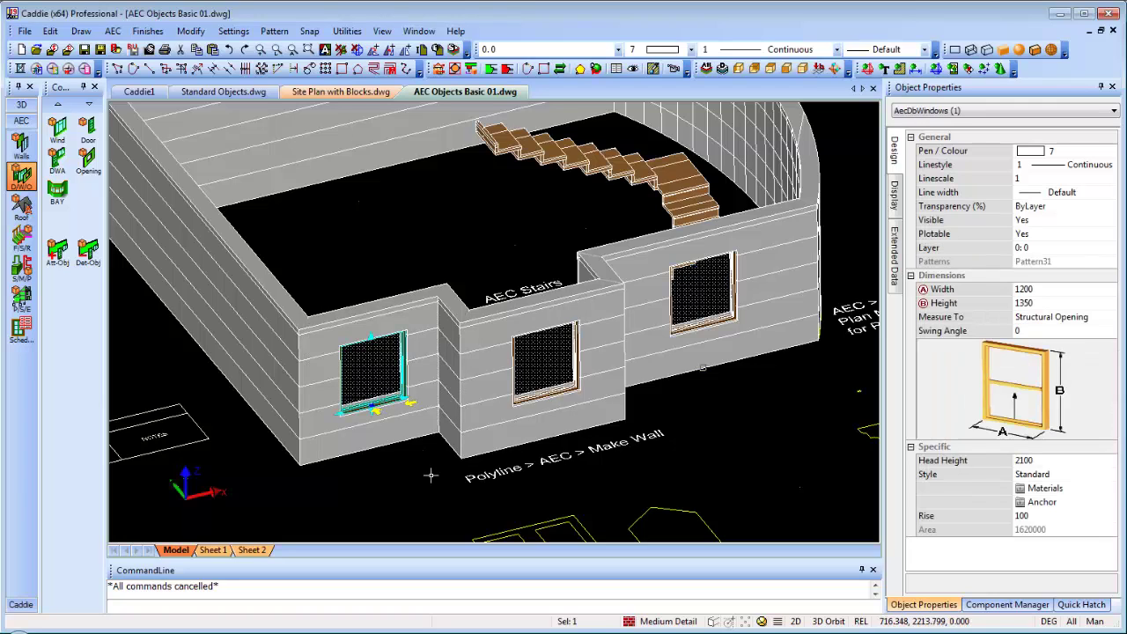
{"action": "right_click", "coordinate": [377, 387]}
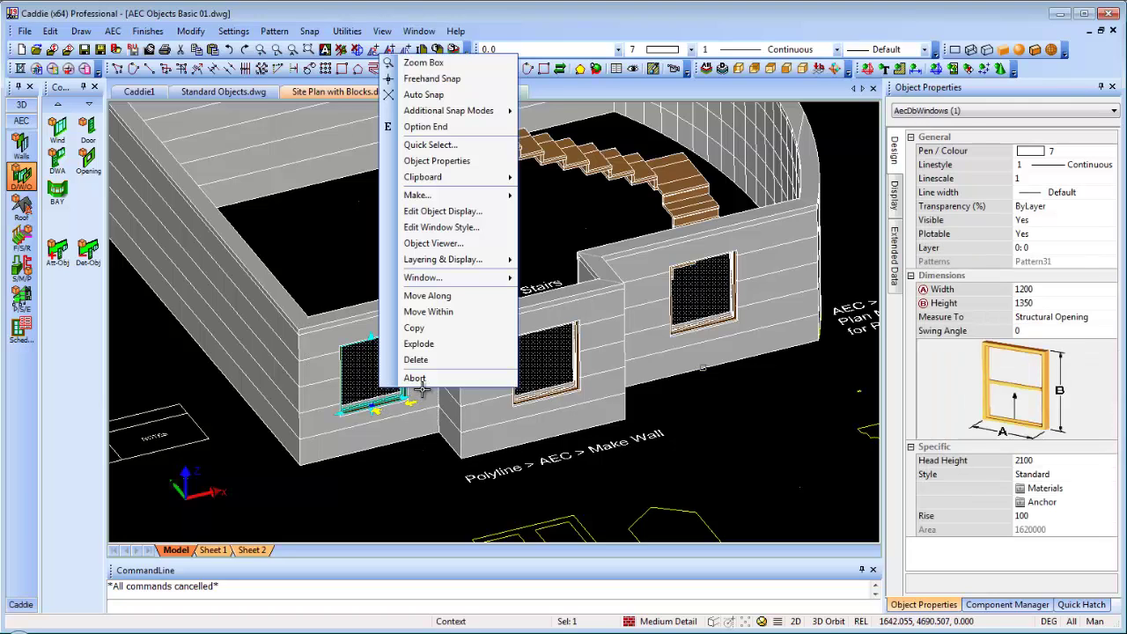
{"action": "left_click", "coordinate": [475, 228]}
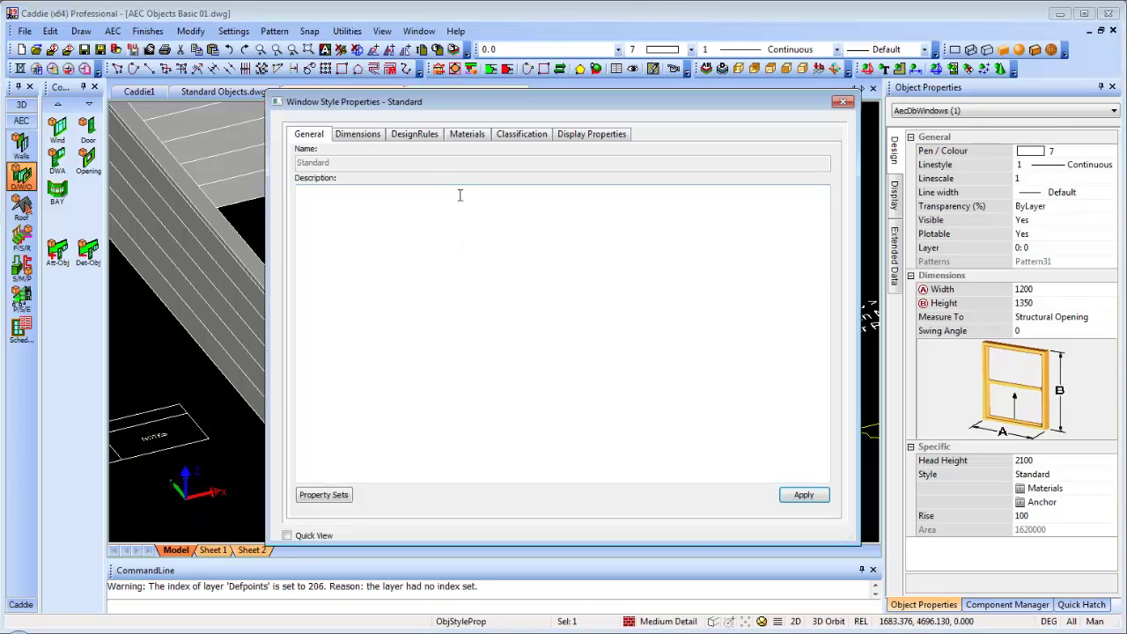
{"action": "left_click", "coordinate": [416, 137]}
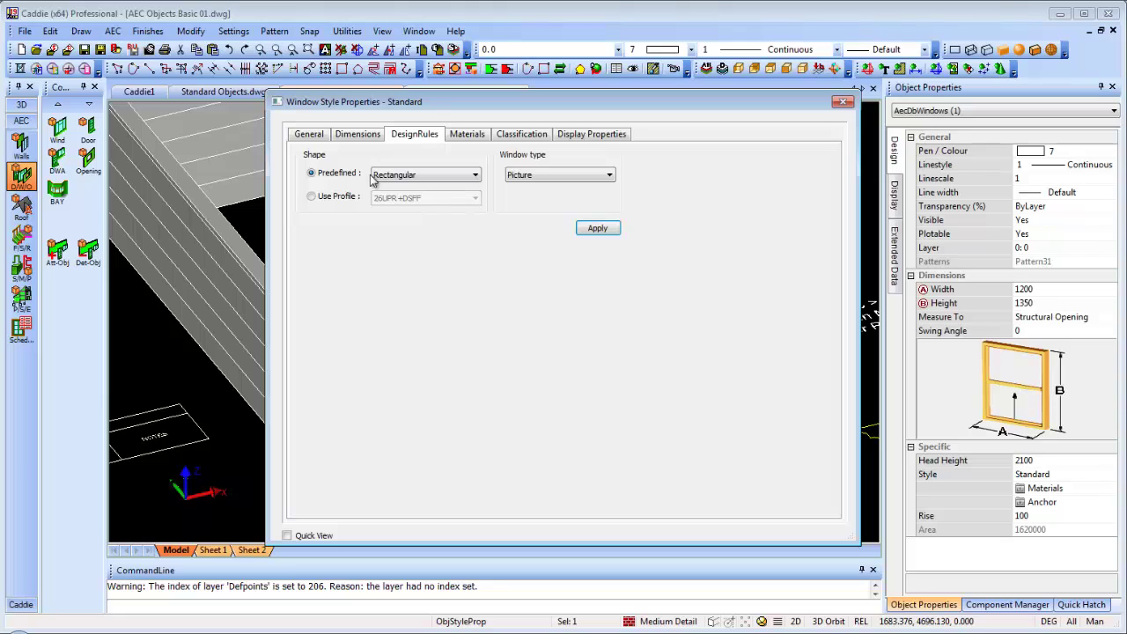
{"action": "left_click", "coordinate": [414, 179]}
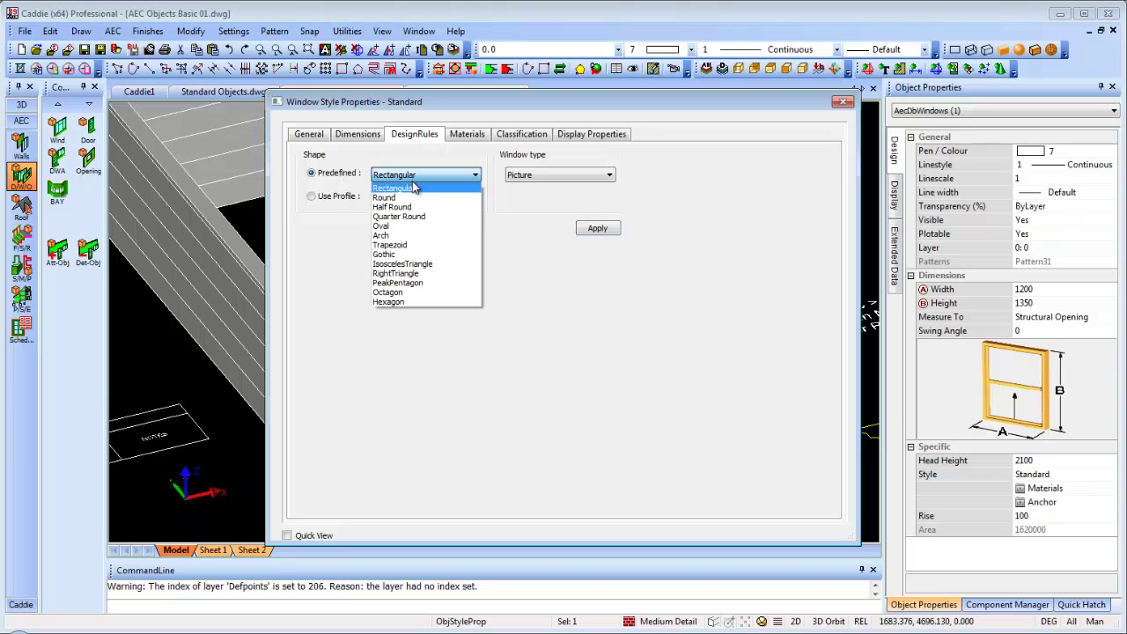
{"action": "left_click", "coordinate": [396, 244]}
{"action": "left_click", "coordinate": [597, 230]}
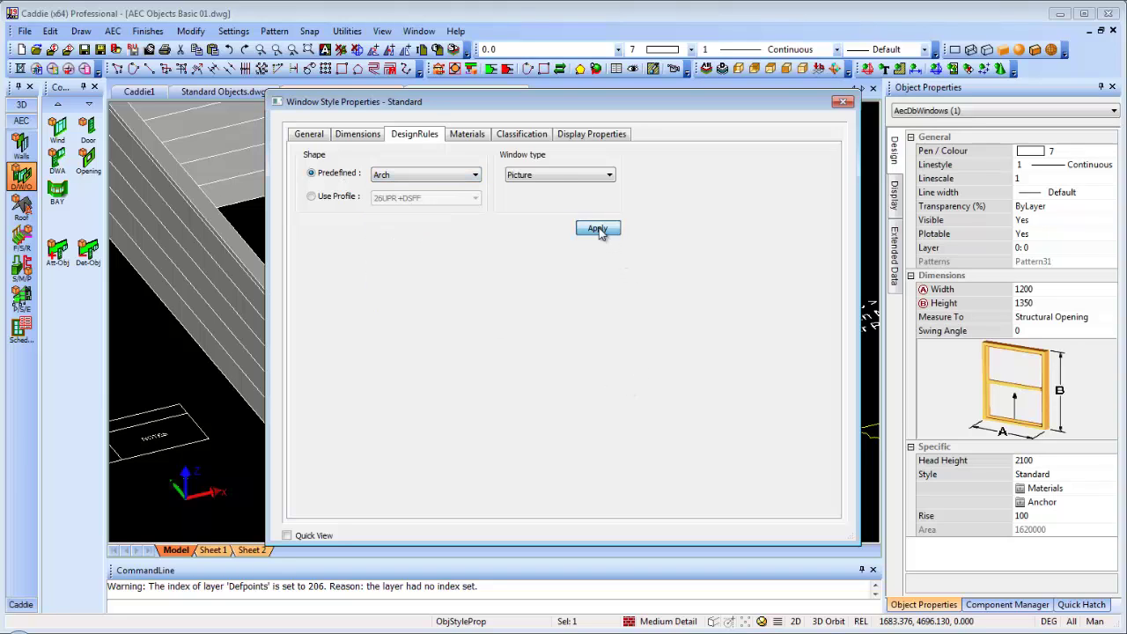
{"action": "left_click", "coordinate": [842, 105]}
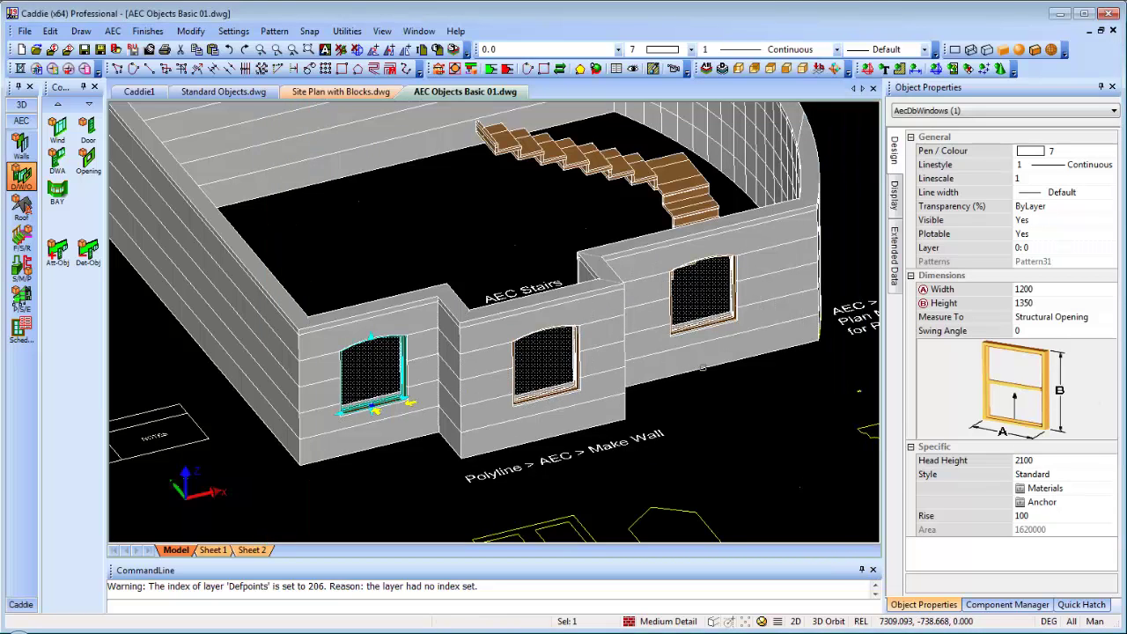
Step: Set the Rise of the selected arched window to 225
{"action": "left_click", "coordinate": [1022, 516]}
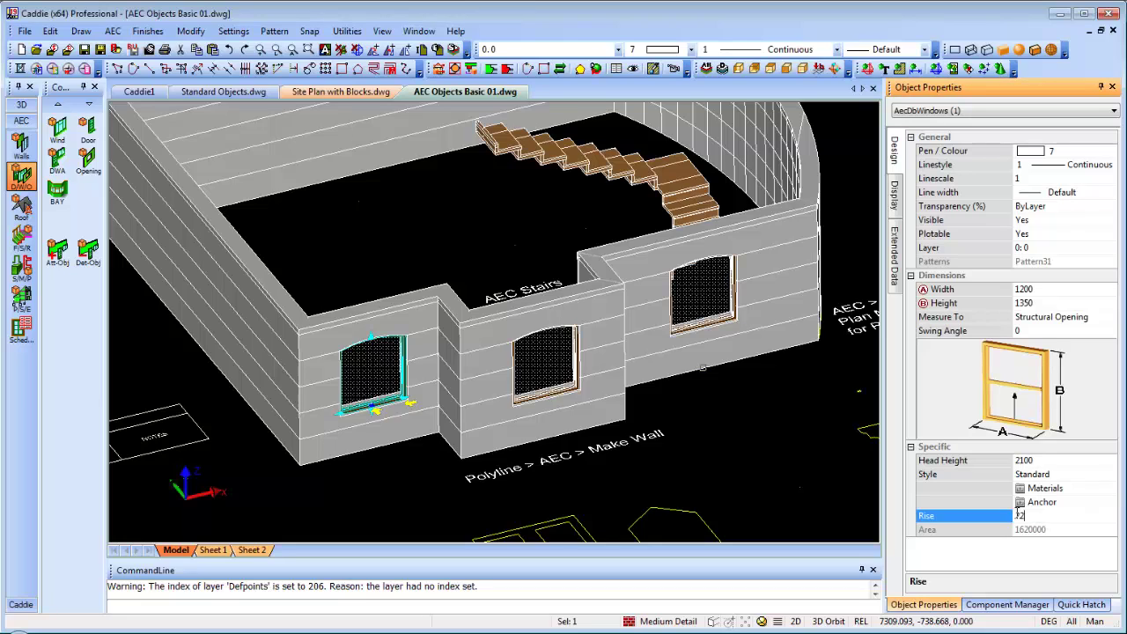
{"action": "key", "text": "Return"}
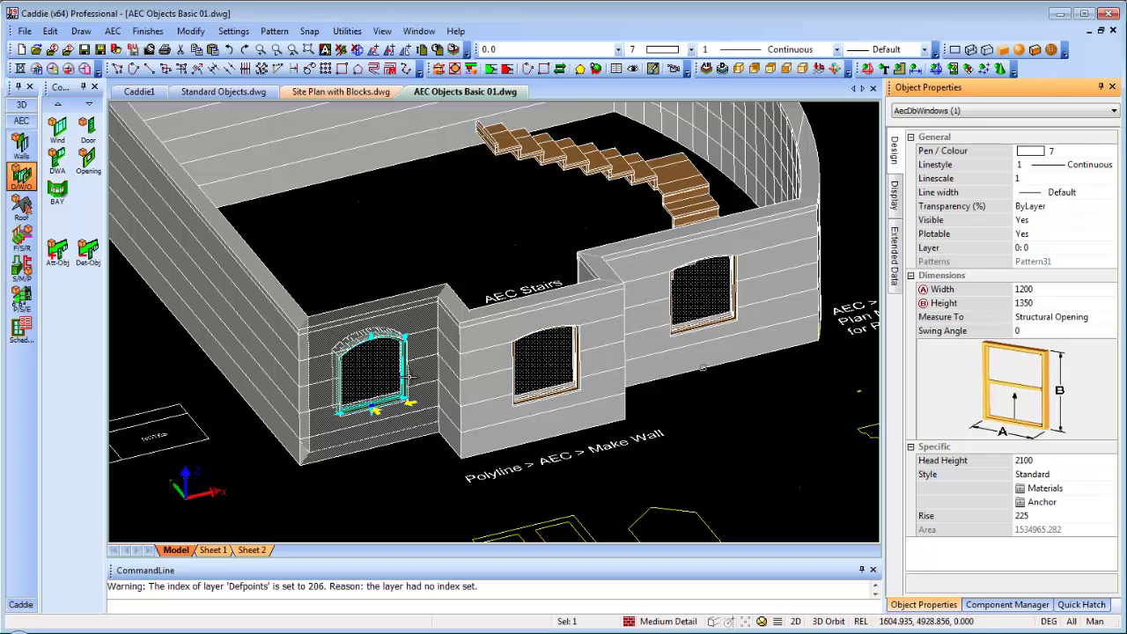
{"action": "middle_click_drag", "start_coordinate": [418, 374], "coordinate": [438, 371]}
Step: In top view, shift the window in the short front wall toward the wall's inner face with Move Within
{"action": "key", "text": "t"}
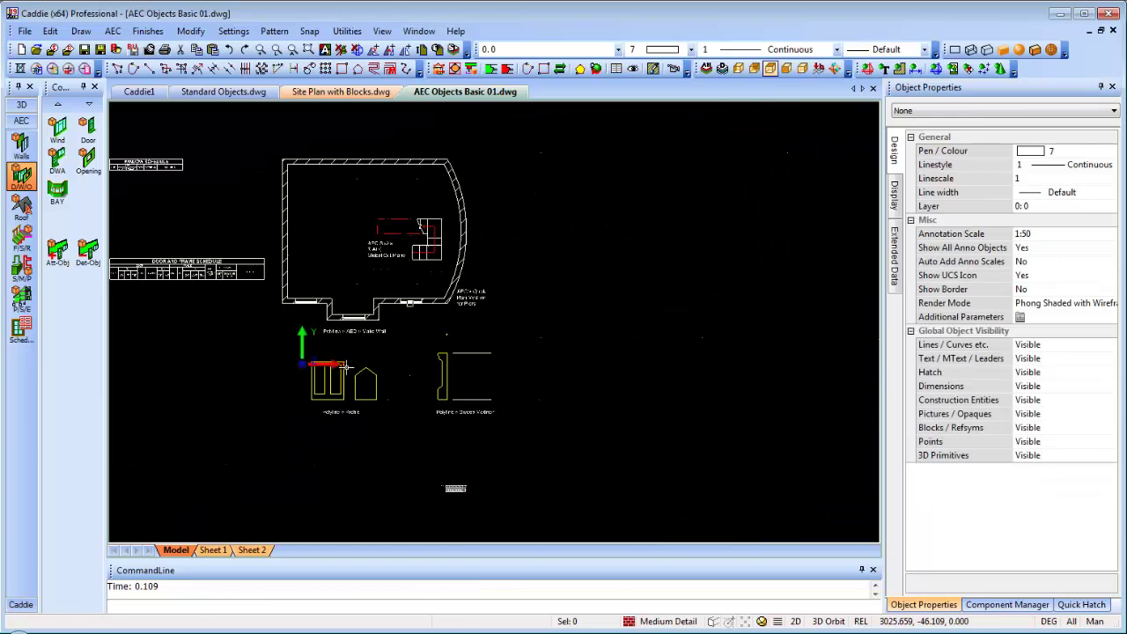
{"action": "scroll", "coordinate": [341, 316], "scroll_direction": "up", "scroll_amount": 5}
{"action": "middle_click_drag", "start_coordinate": [319, 269], "coordinate": [495, 360]}
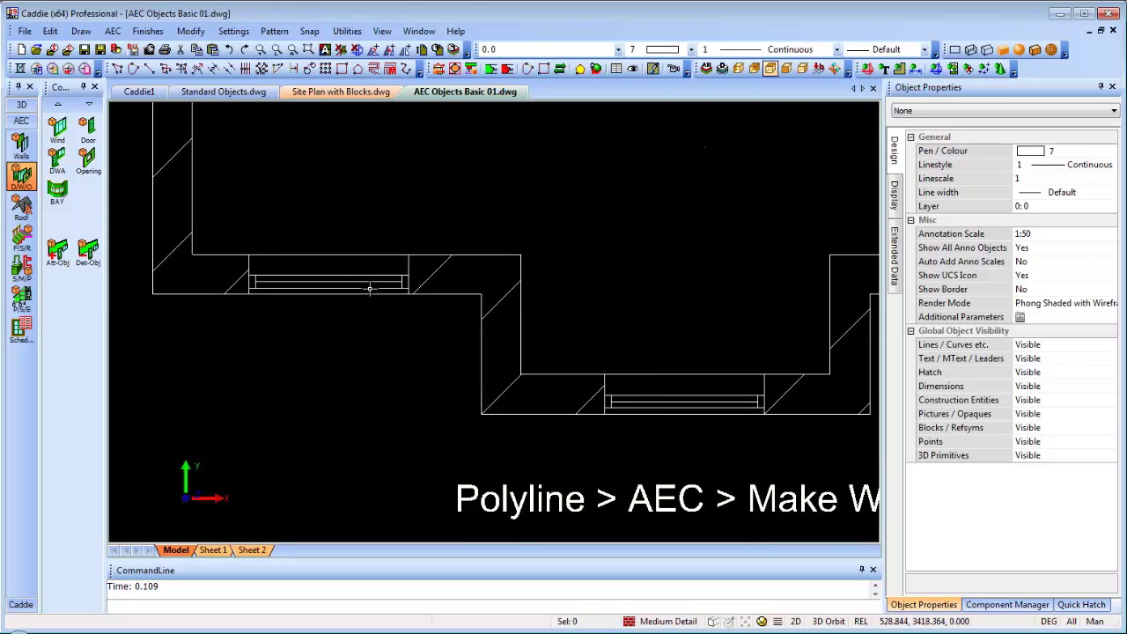
{"action": "scroll", "coordinate": [370, 288], "scroll_direction": "up", "scroll_amount": 2}
{"action": "left_click", "coordinate": [396, 269]}
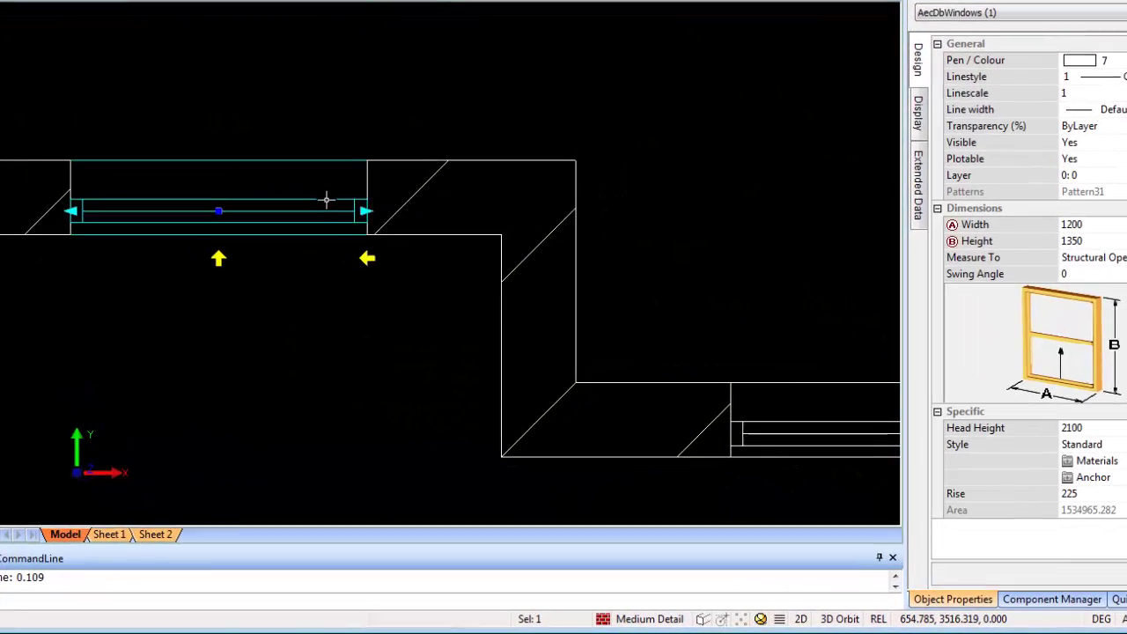
{"action": "right_click", "coordinate": [327, 200]}
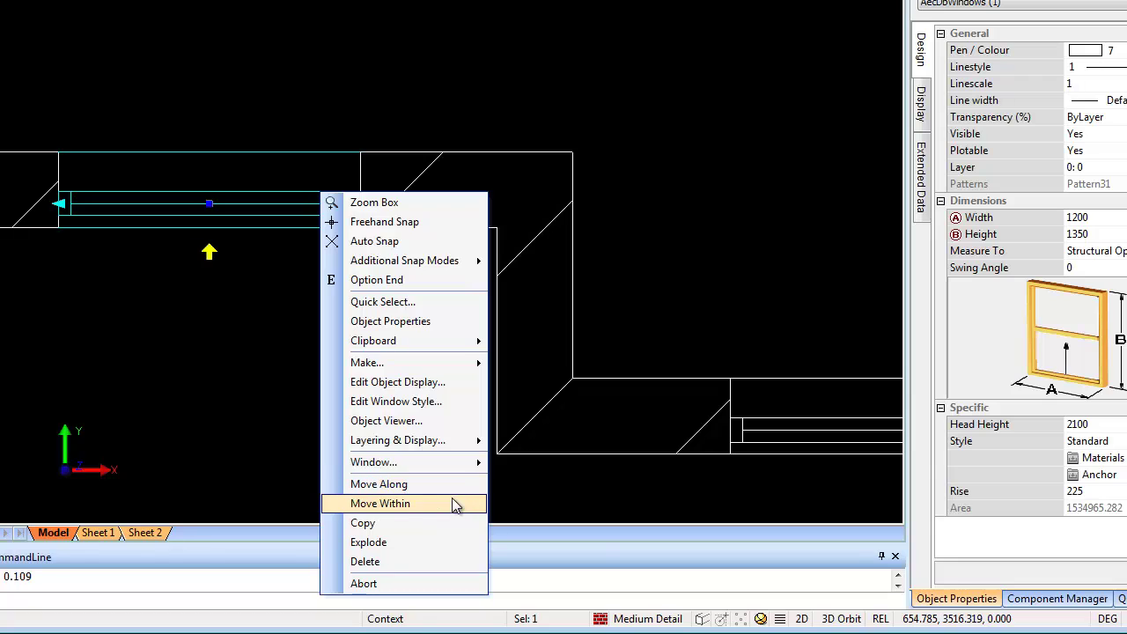
{"action": "left_click", "coordinate": [455, 503]}
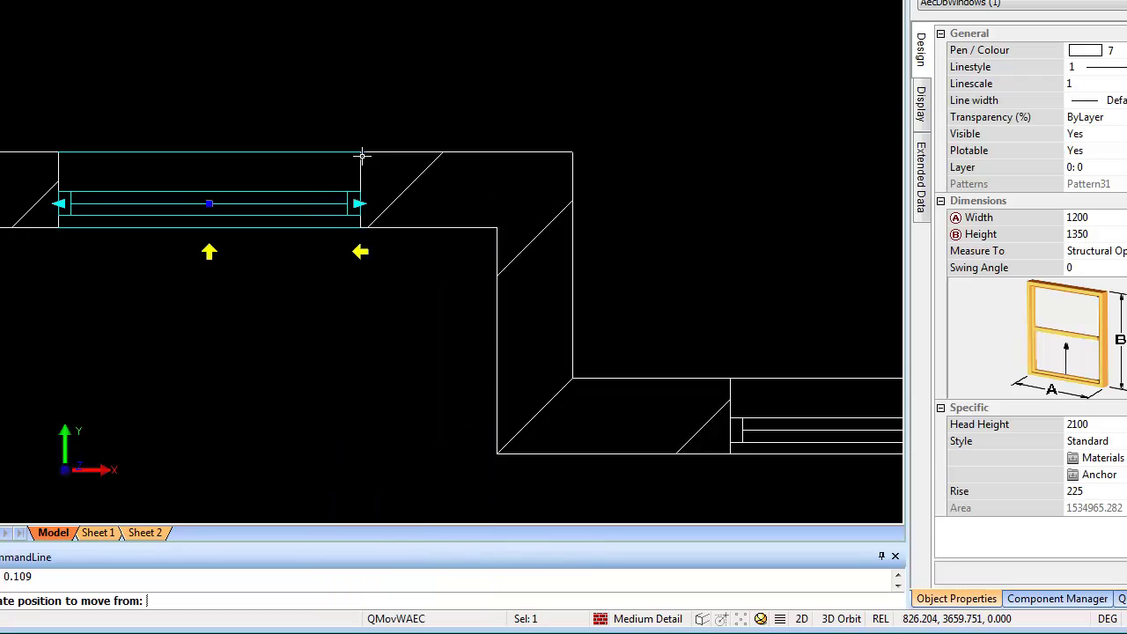
{"action": "left_click", "coordinate": [358, 213]}
{"action": "left_click", "coordinate": [360, 183]}
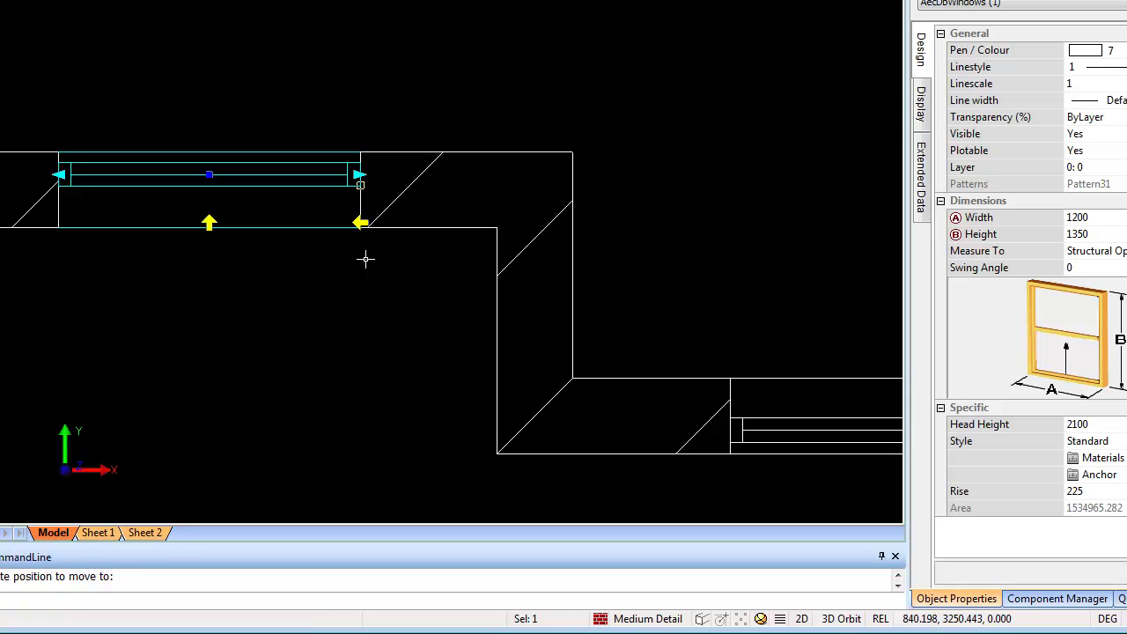
Step: Shift the selected window toward the wall's outer face by changing its anchor's Position Within (Y) distance from the wall centre, and deselect it
{"action": "left_click", "coordinate": [1099, 475]}
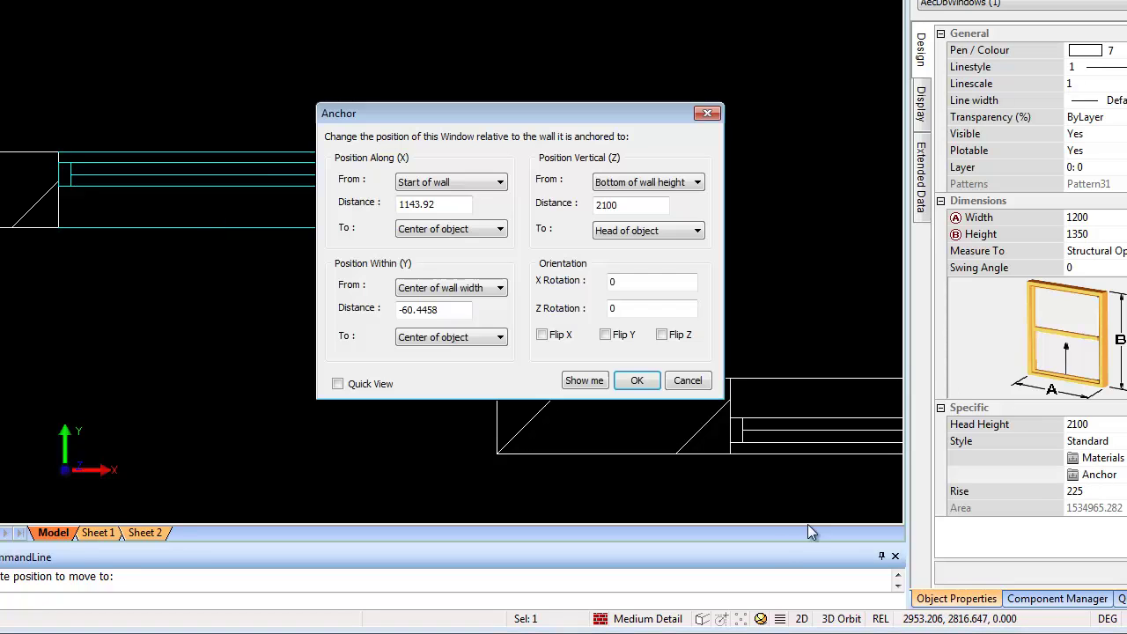
{"action": "left_click_drag", "start_coordinate": [462, 310], "coordinate": [396, 309]}
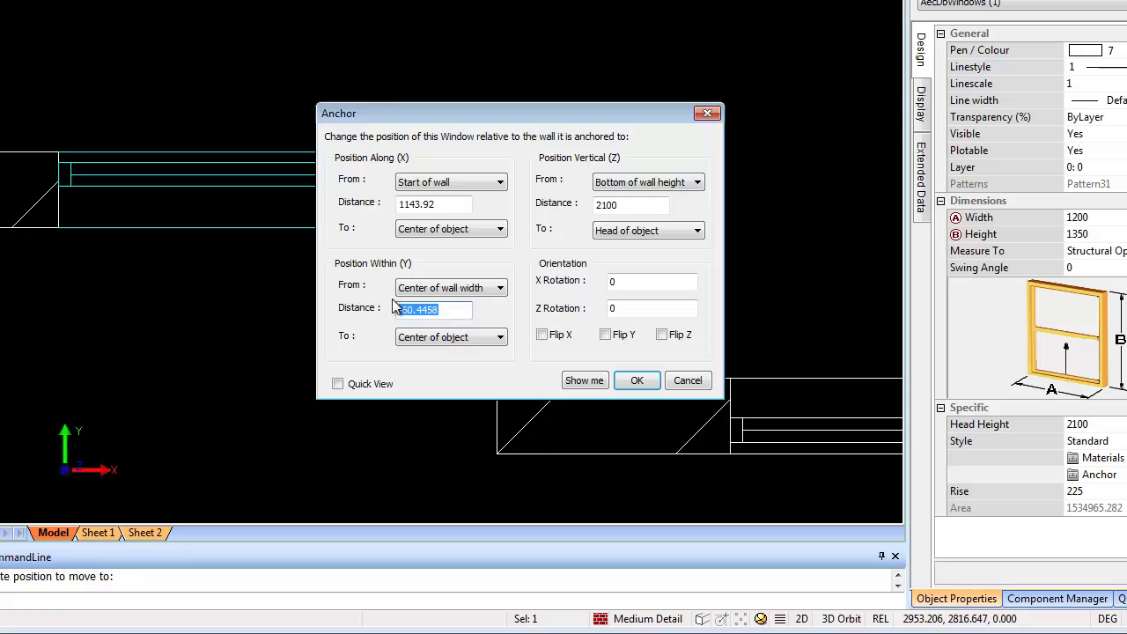
{"action": "type", "text": "0"}
{"action": "key", "text": "Return"}
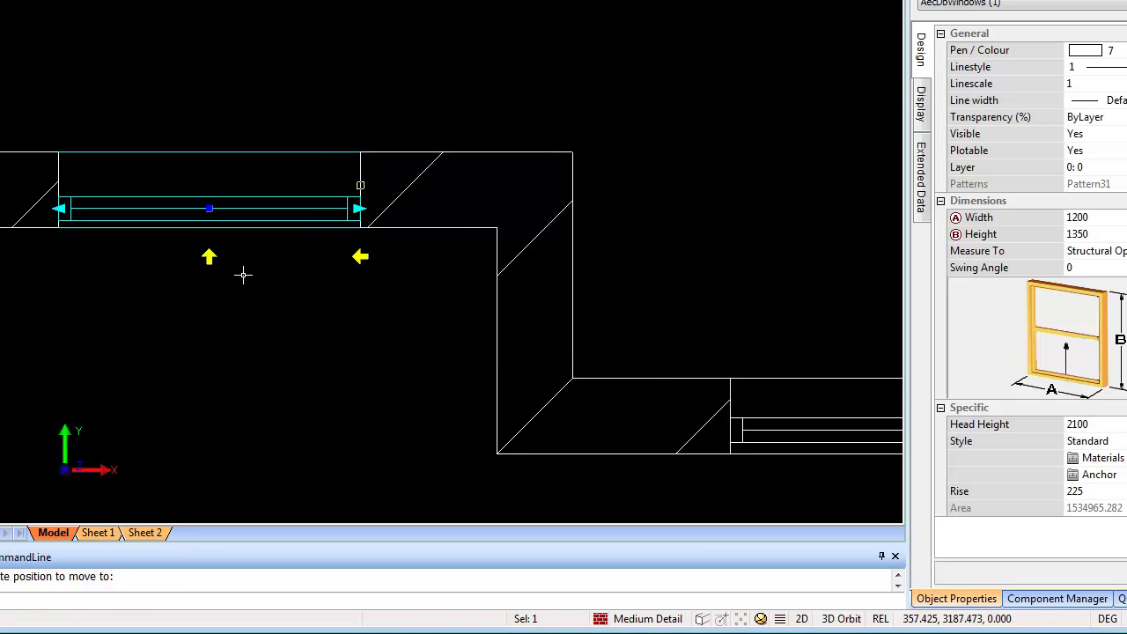
{"action": "left_click", "coordinate": [227, 302]}
{"action": "key", "text": "Escape"}
{"action": "key", "text": "Escape"}
{"action": "scroll", "coordinate": [337, 333], "scroll_direction": "down", "scroll_amount": 2}
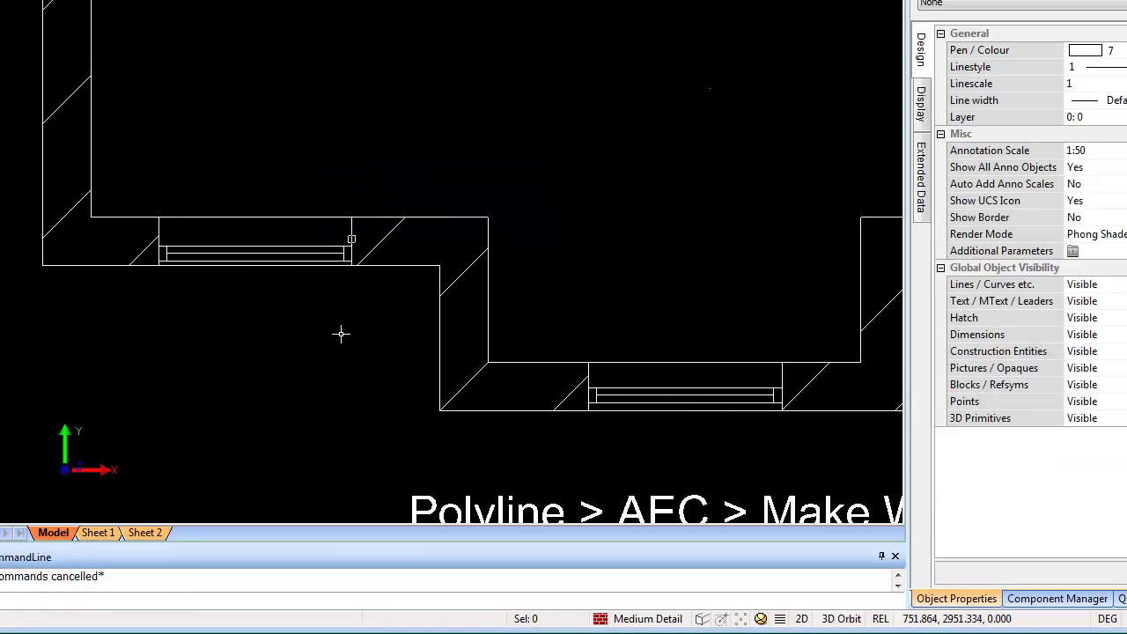
{"action": "scroll", "coordinate": [342, 333], "scroll_direction": "down", "scroll_amount": 1}
{"action": "scroll", "coordinate": [452, 397], "scroll_direction": "down", "scroll_amount": 2}
{"action": "scroll", "coordinate": [470, 407], "scroll_direction": "down", "scroll_amount": 1}
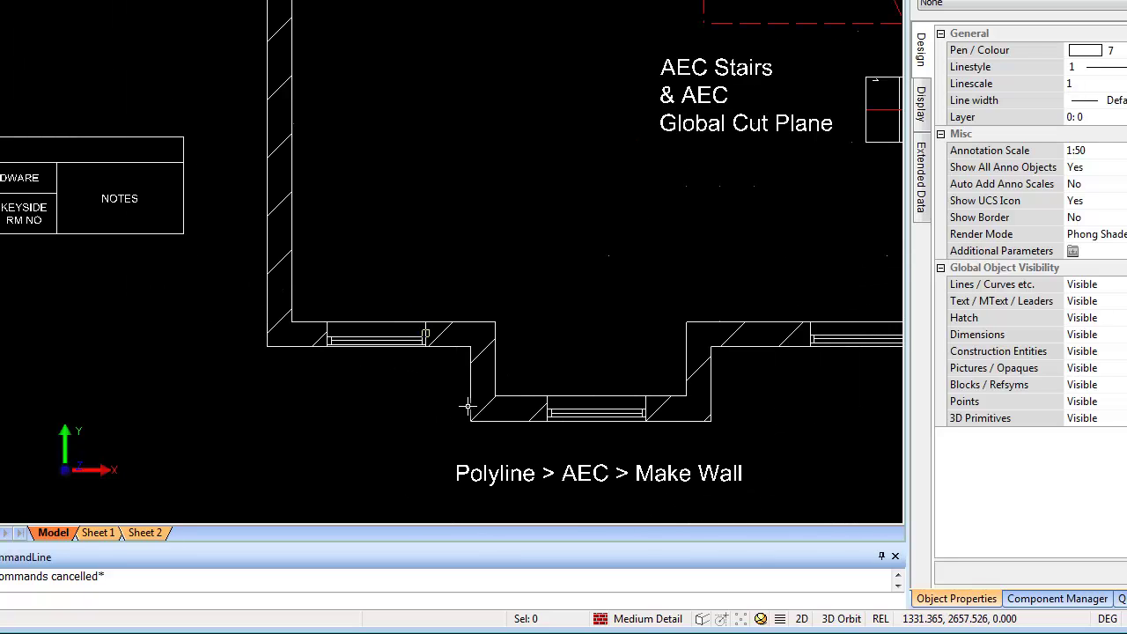
{"action": "scroll", "coordinate": [344, 322], "scroll_direction": "down", "scroll_amount": 2}
{"action": "scroll", "coordinate": [421, 337], "scroll_direction": "down", "scroll_amount": 2}
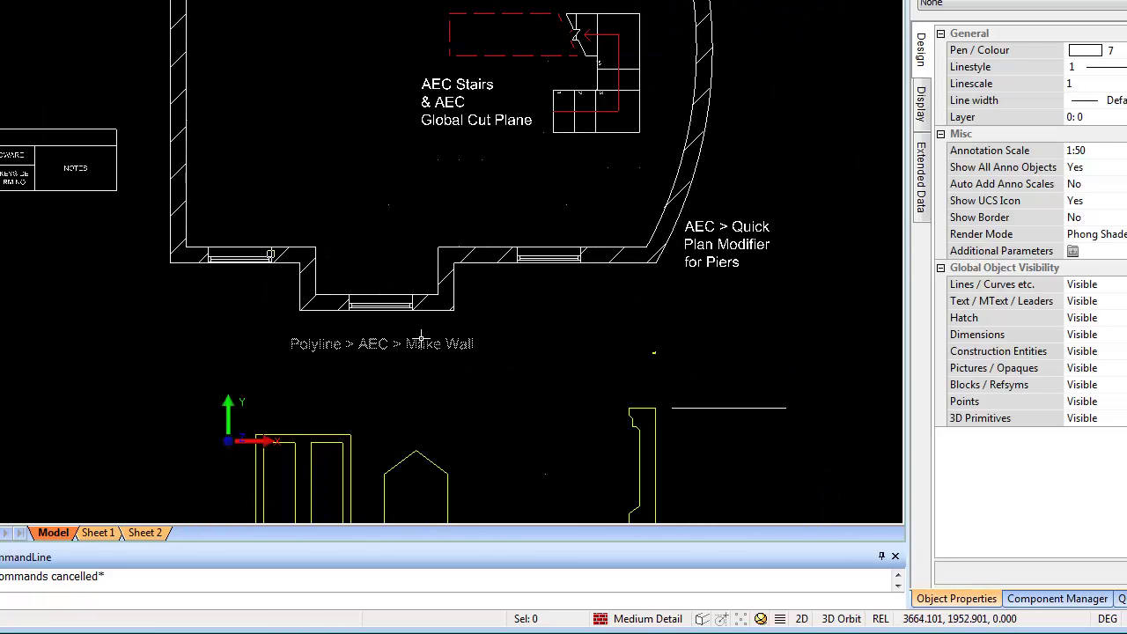
Step: Make an AEC profile definition named Profile 1 from the outer rectangle of the two-panel door outline
{"action": "mouse_move", "coordinate": [410, 304]}
{"action": "middle_mouse_down"}
{"action": "mouse_move", "coordinate": [413, 229]}
{"action": "mouse_move", "coordinate": [329, 292]}
{"action": "middle_mouse_up"}
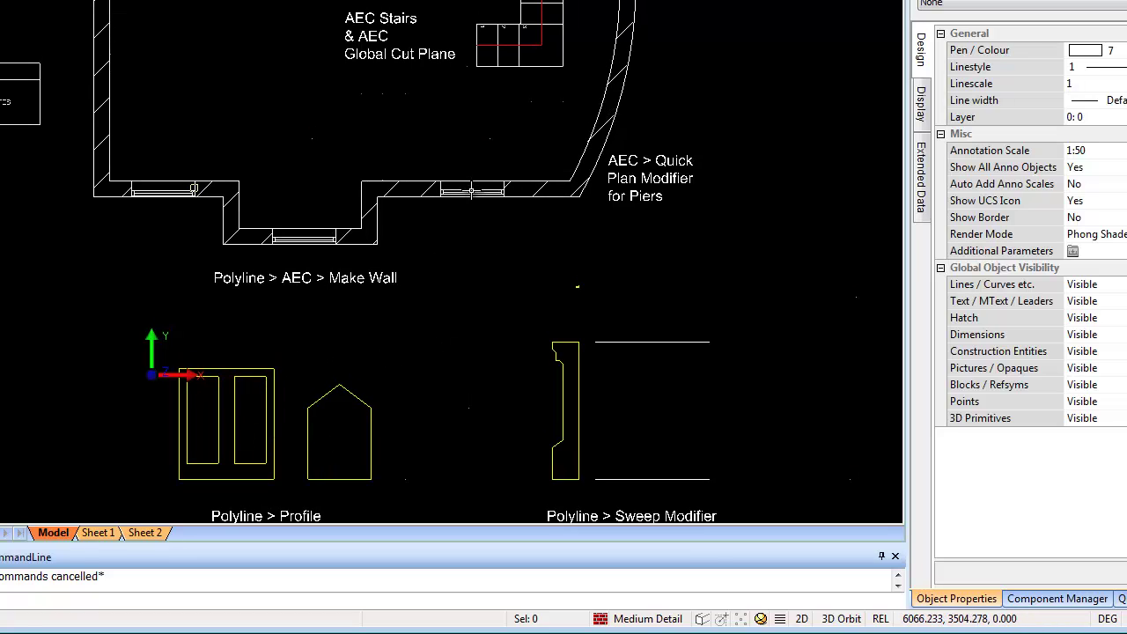
{"action": "left_click", "coordinate": [262, 368]}
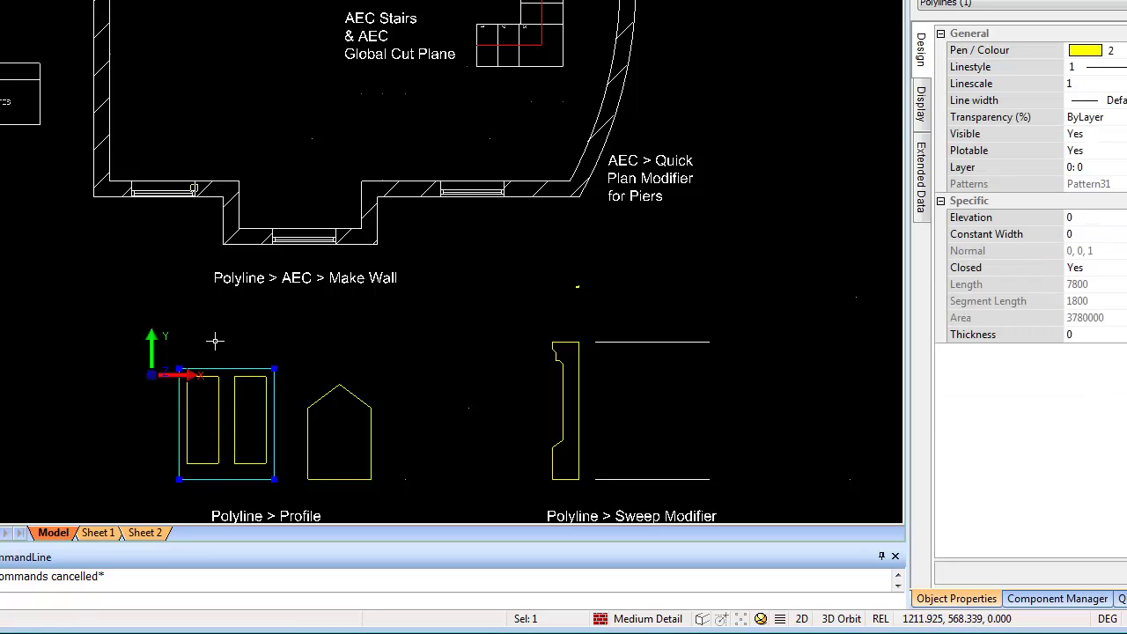
{"action": "right_click", "coordinate": [215, 275]}
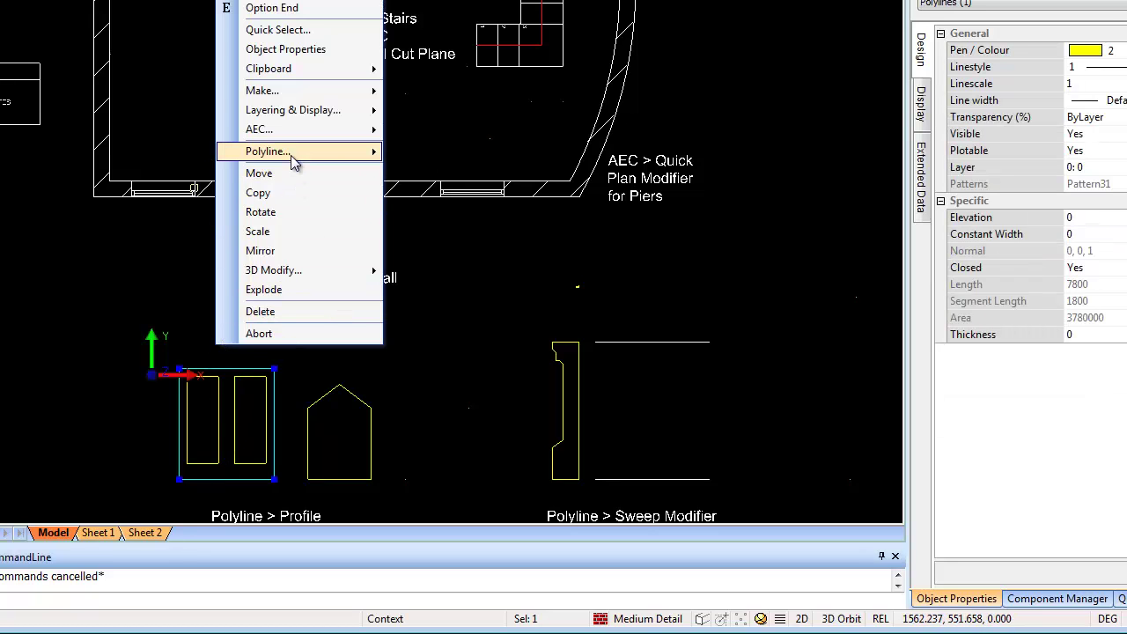
{"action": "mouse_move", "coordinate": [286, 130]}
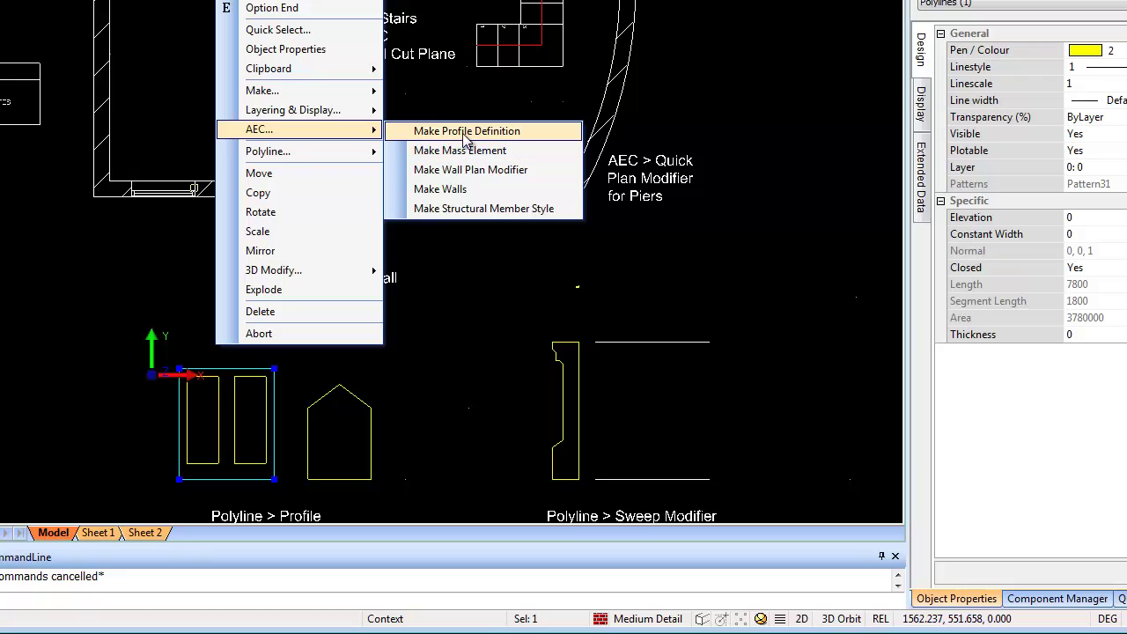
{"action": "left_click", "coordinate": [464, 134]}
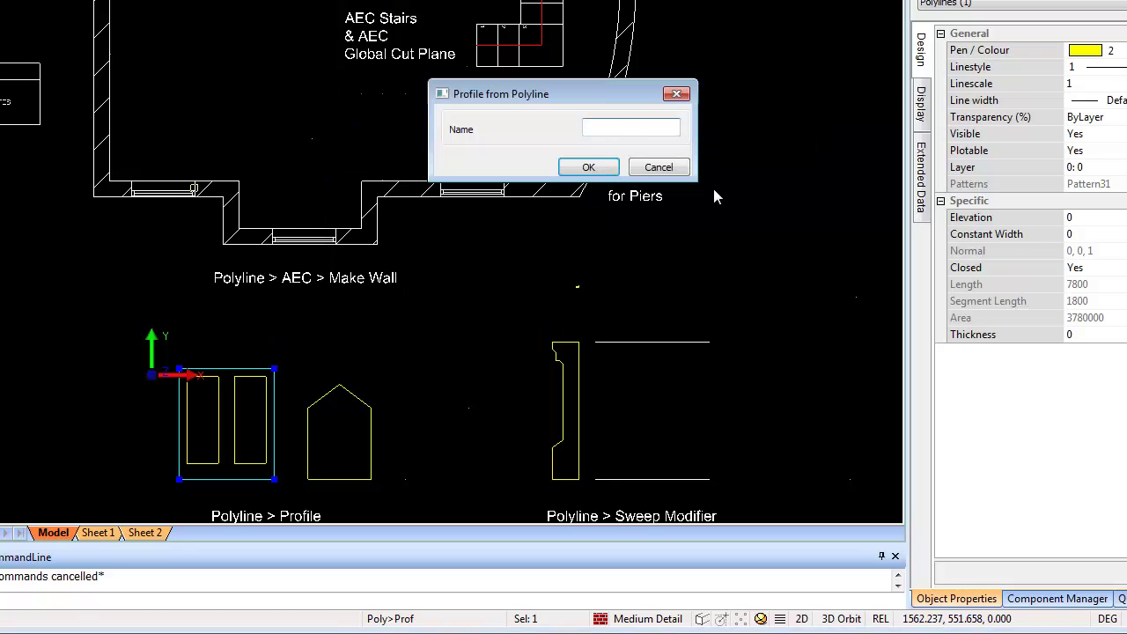
{"action": "type", "text": "Pro"}
{"action": "key", "text": "BackSpace"}
{"action": "type", "text": "fil"}
{"action": "key", "text": "BackSpace"}
{"action": "key", "text": "BackSpace"}
{"action": "key", "text": "BackSpace"}
{"action": "type", "text": "ofile 1"}
{"action": "left_click", "coordinate": [589, 166]}
Step: Locate the profile's base point at the lower-left corner of the outer rectangle
{"action": "right_click", "coordinate": [194, 409]}
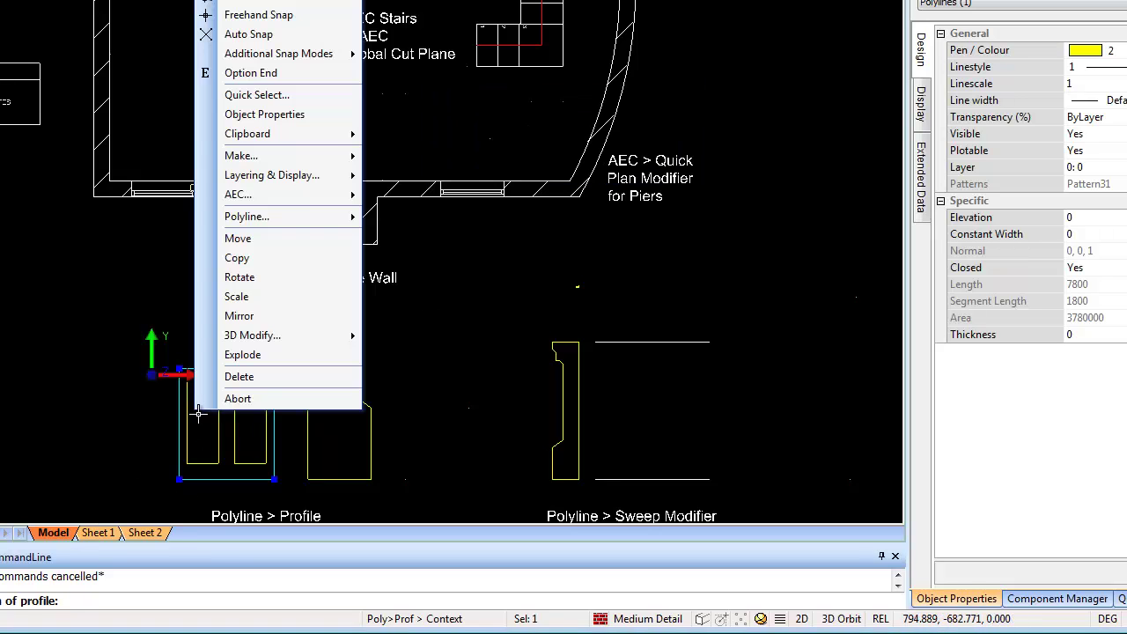
{"action": "left_click", "coordinate": [216, 35]}
{"action": "left_click", "coordinate": [179, 480]}
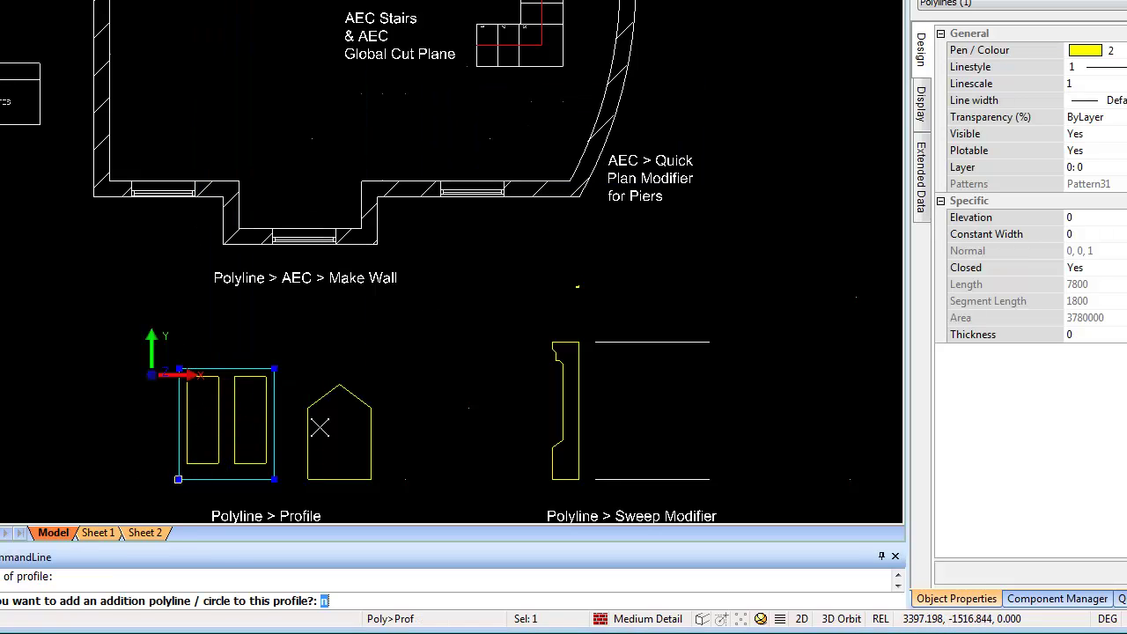
Step: Add both inner panel rectangles to the profile as additional polylines and finish the definition
{"action": "scroll", "coordinate": [216, 452], "scroll_direction": "up", "scroll_amount": 3}
{"action": "middle_click_drag", "start_coordinate": [224, 444], "coordinate": [283, 335]}
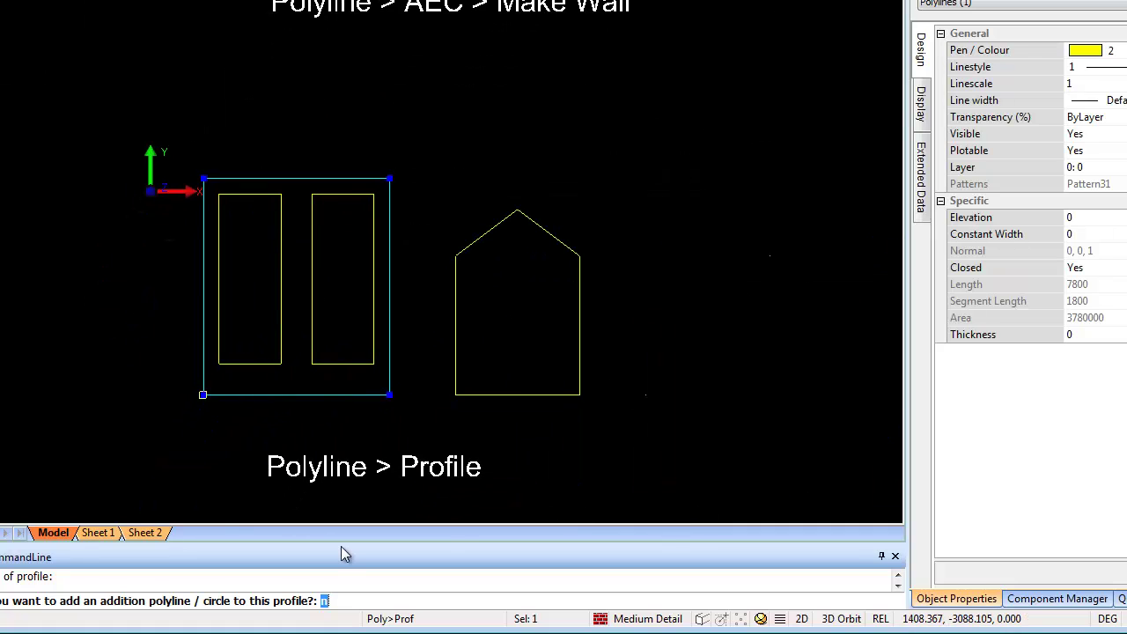
{"action": "type", "text": "y"}
{"action": "key", "text": "Return"}
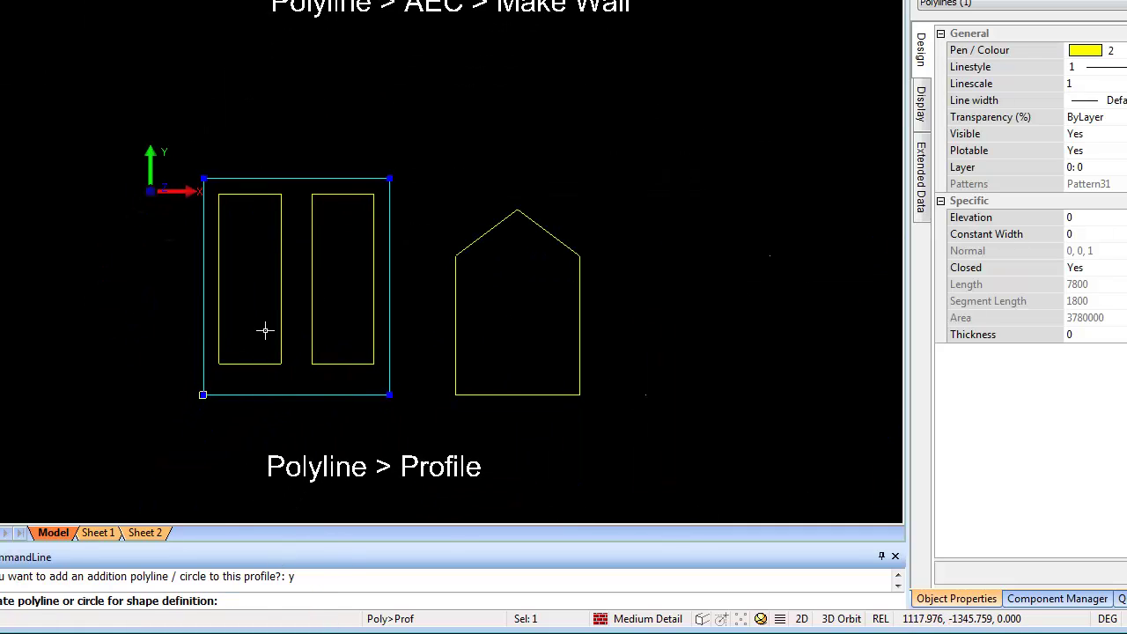
{"action": "left_click", "coordinate": [250, 364]}
{"action": "type", "text": "y"}
{"action": "key", "text": "Return"}
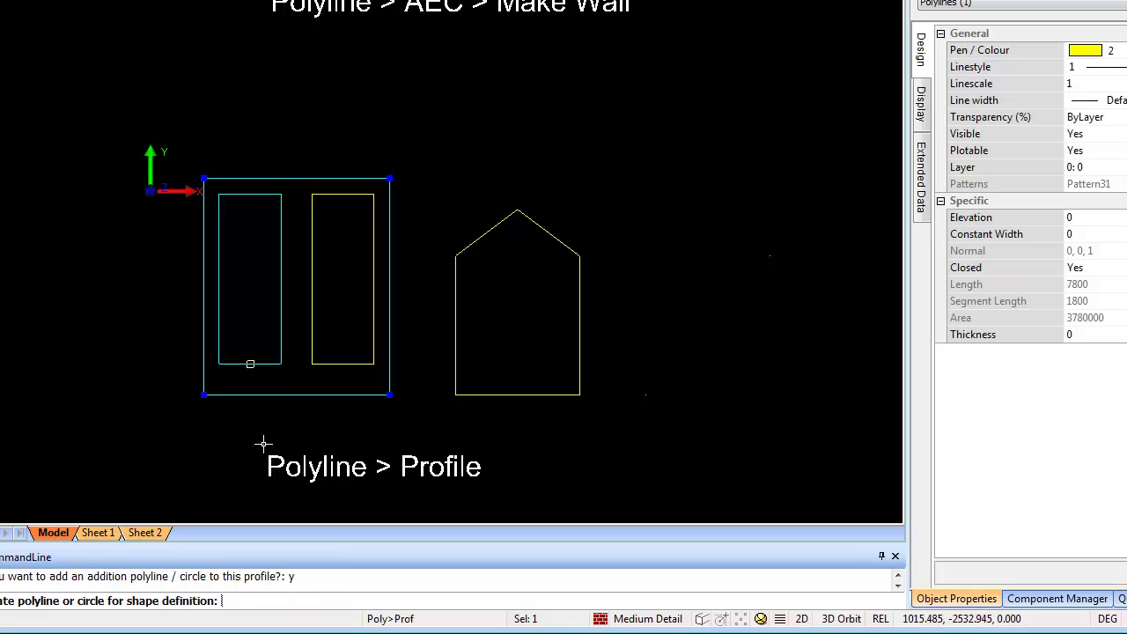
{"action": "left_click", "coordinate": [331, 363]}
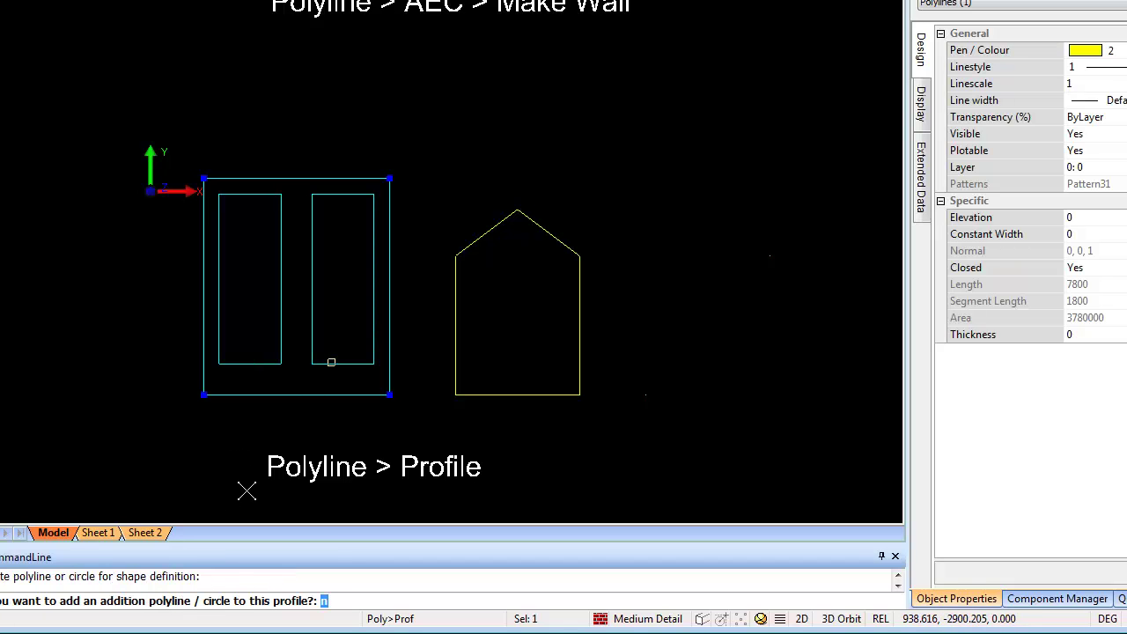
{"action": "key", "text": "Return"}
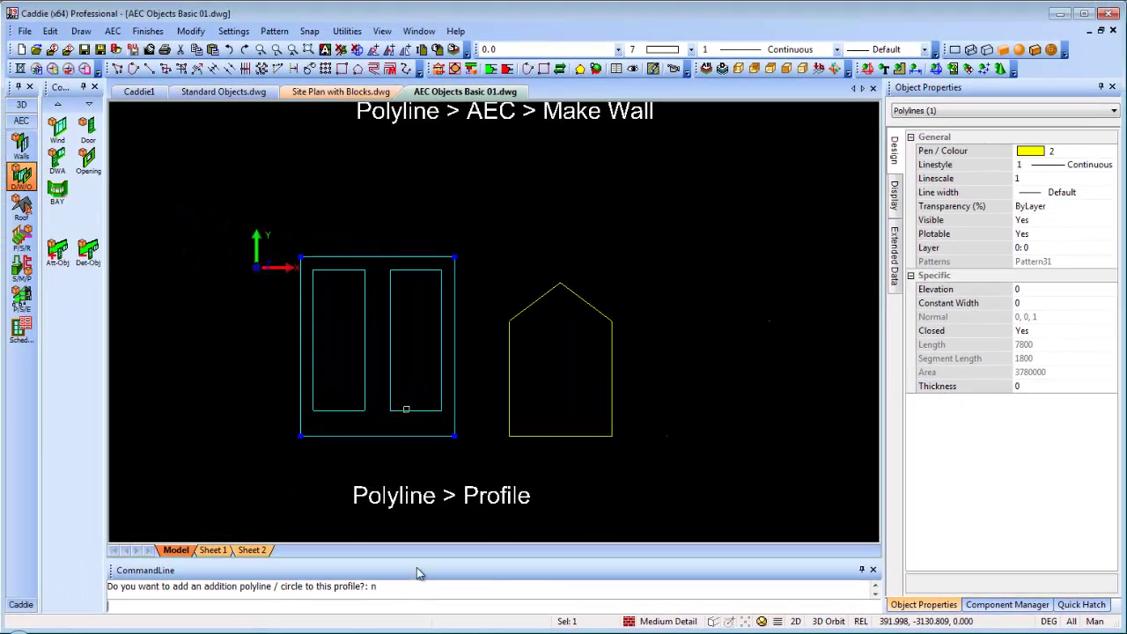
Step: Delete the window in the front wall between the bay projection and the curved wall
{"action": "scroll", "coordinate": [400, 414], "scroll_direction": "down", "scroll_amount": 2}
{"action": "middle_click_drag", "start_coordinate": [403, 414], "coordinate": [365, 476]}
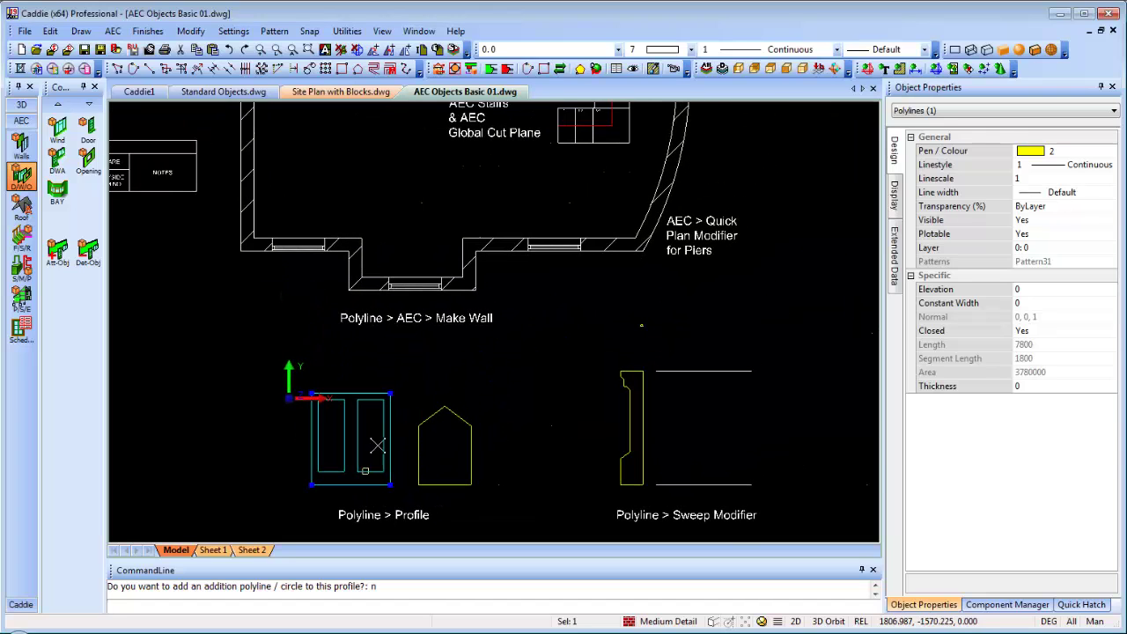
{"action": "key", "text": "Escape"}
{"action": "left_click", "coordinate": [550, 248]}
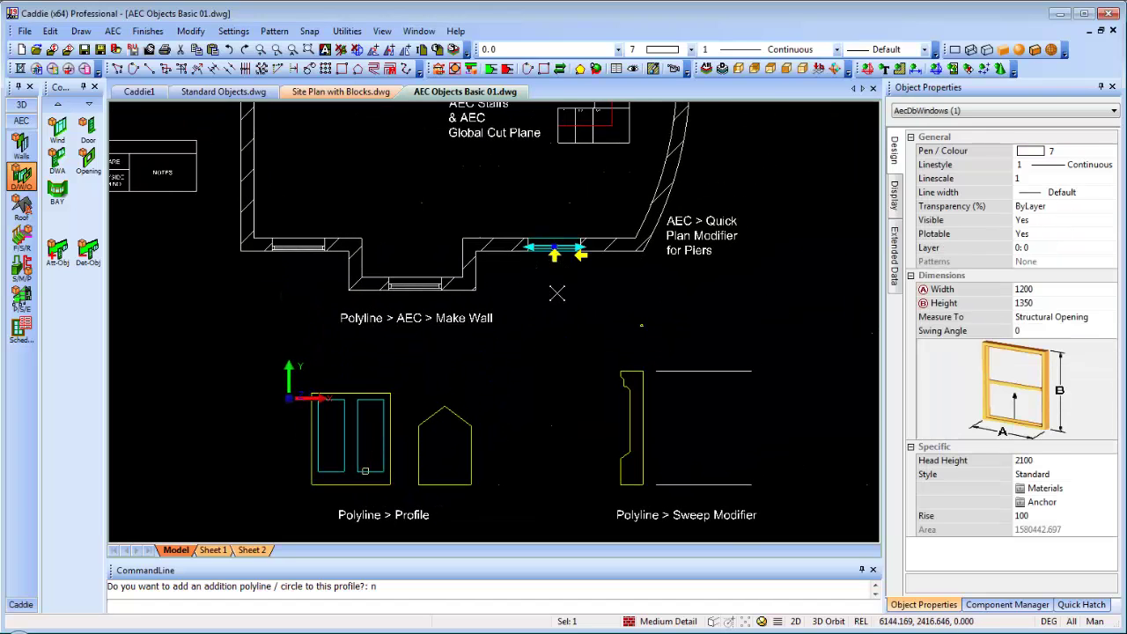
{"action": "key", "text": "Escape"}
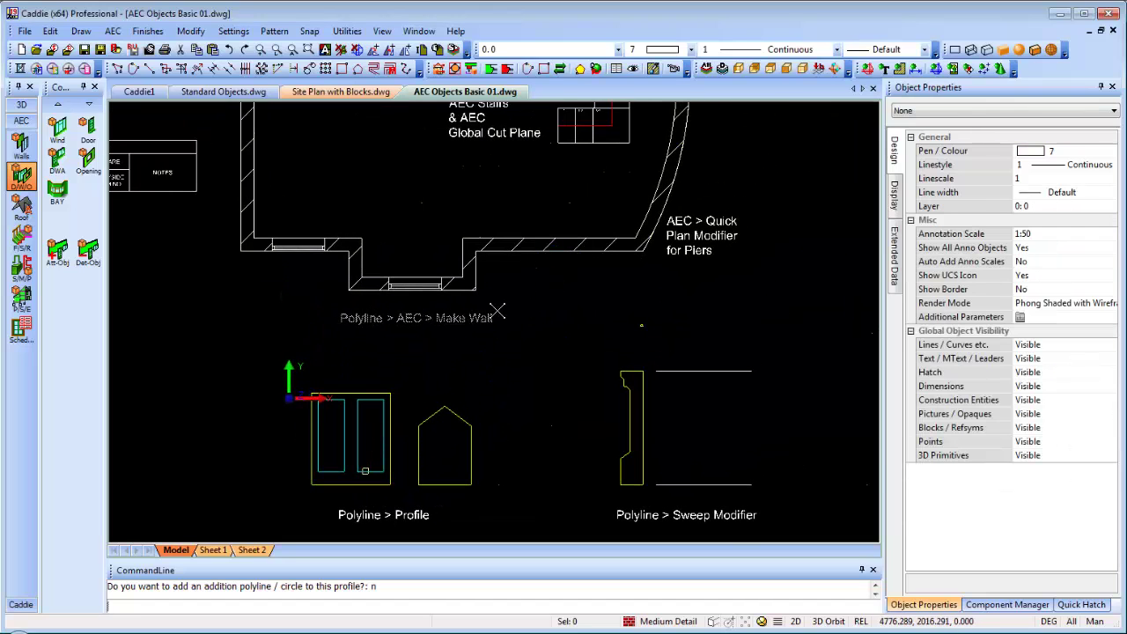
Step: Insert a Standard style door, 1000 wide and 2100 high, in the front wall beside the curved wall
{"action": "left_click", "coordinate": [88, 128]}
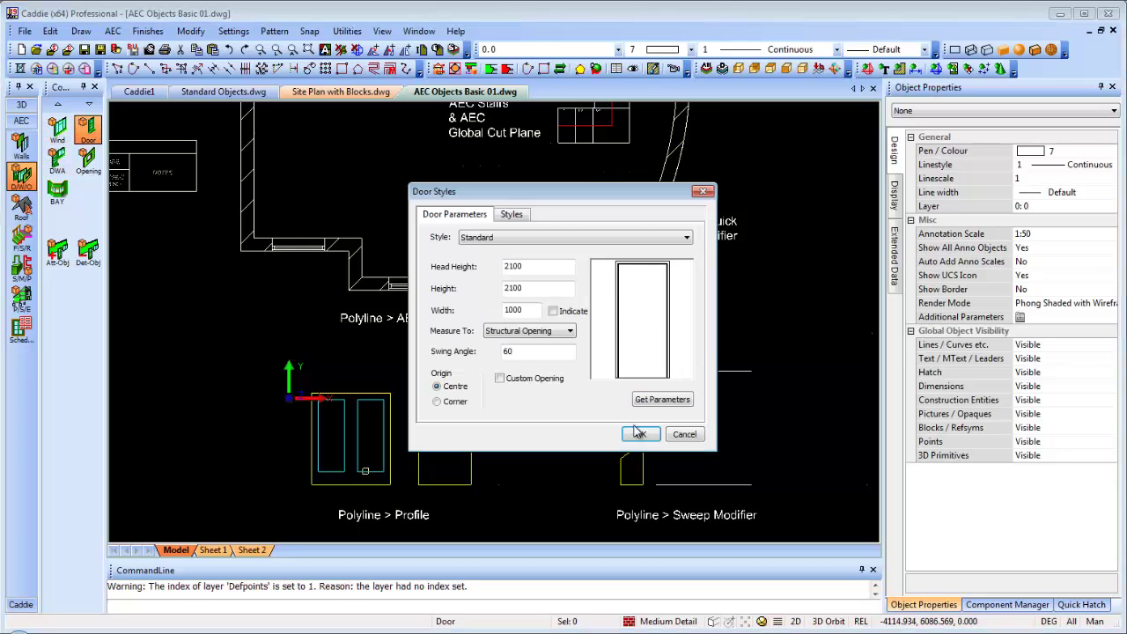
{"action": "left_click", "coordinate": [639, 435]}
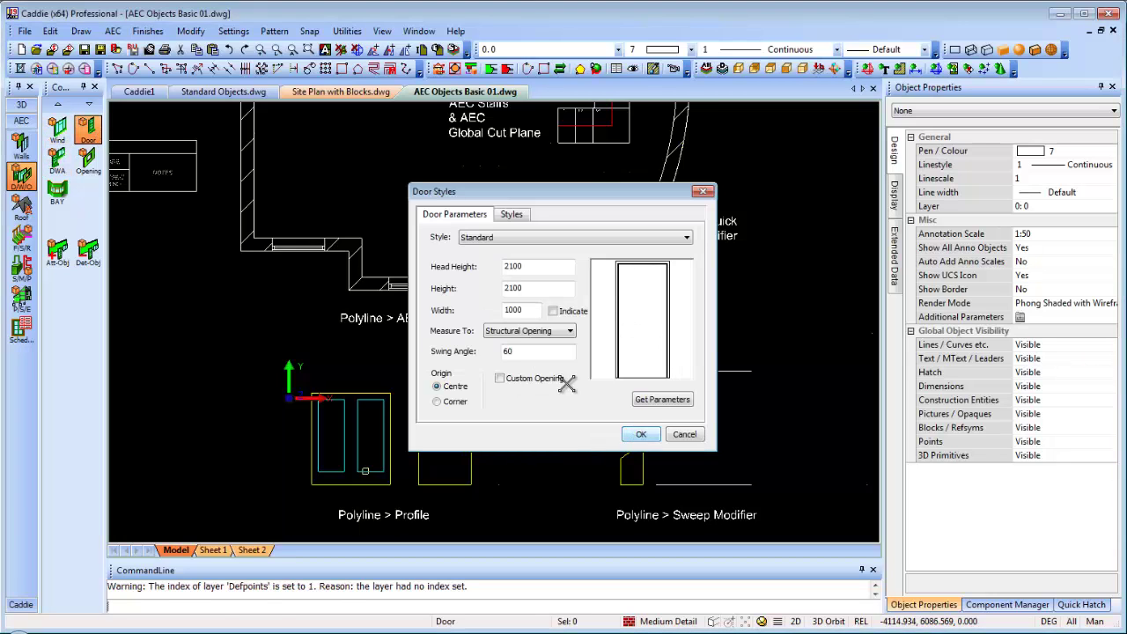
{"action": "left_click", "coordinate": [559, 252]}
{"action": "key", "text": "Escape"}
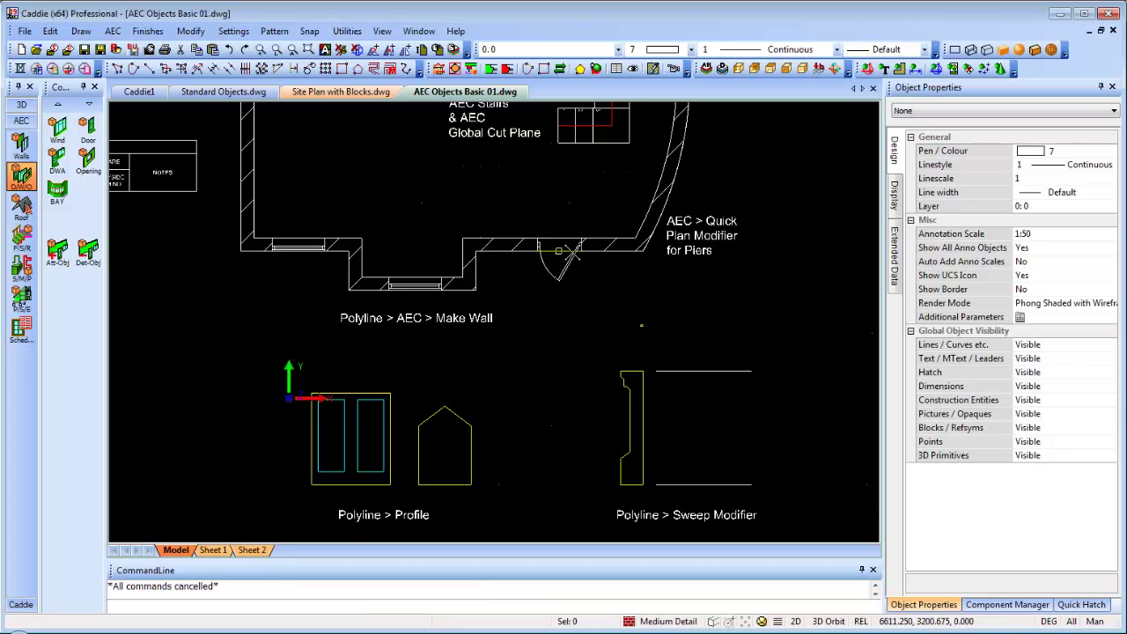
Step: Set the new door's width to 1800
{"action": "scroll", "coordinate": [577, 257], "scroll_direction": "up", "scroll_amount": 3}
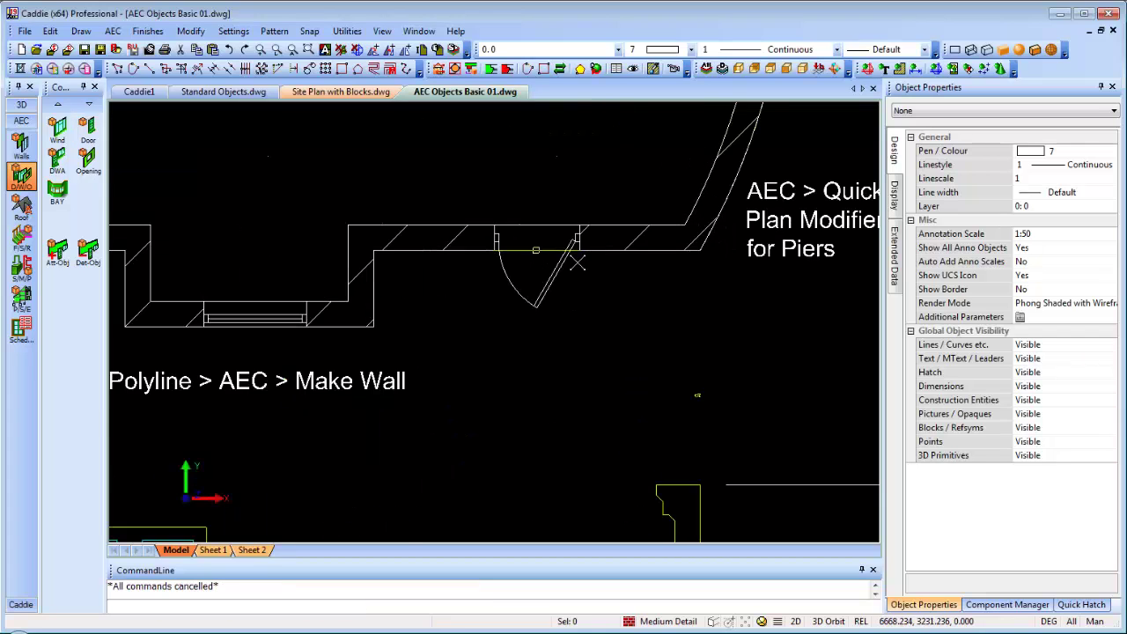
{"action": "left_click", "coordinate": [468, 337]}
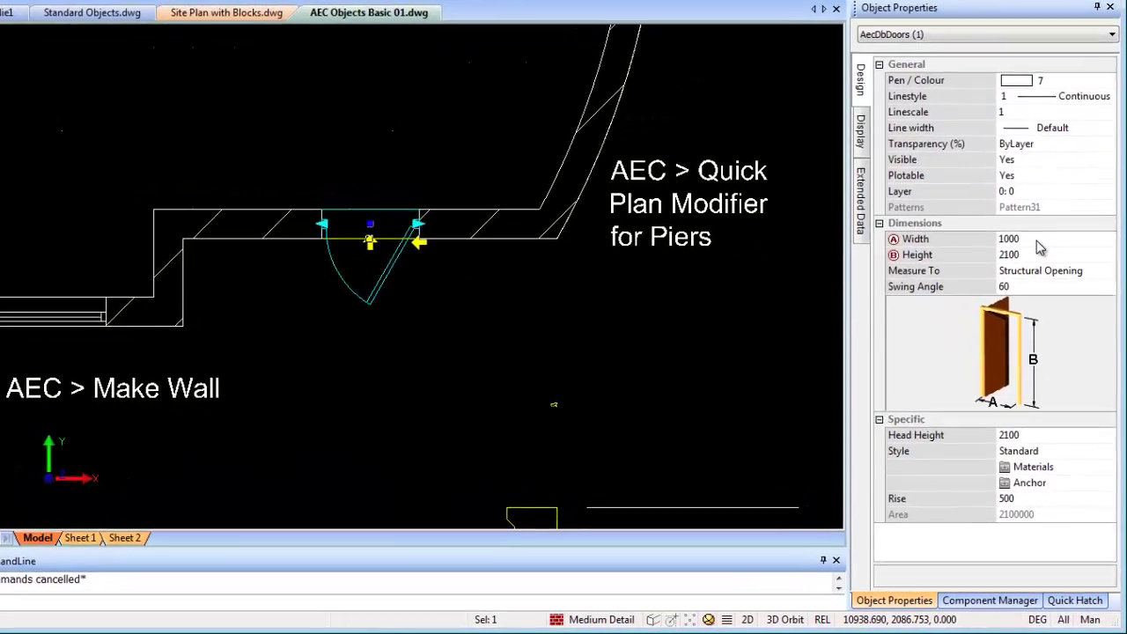
{"action": "left_click", "coordinate": [984, 295]}
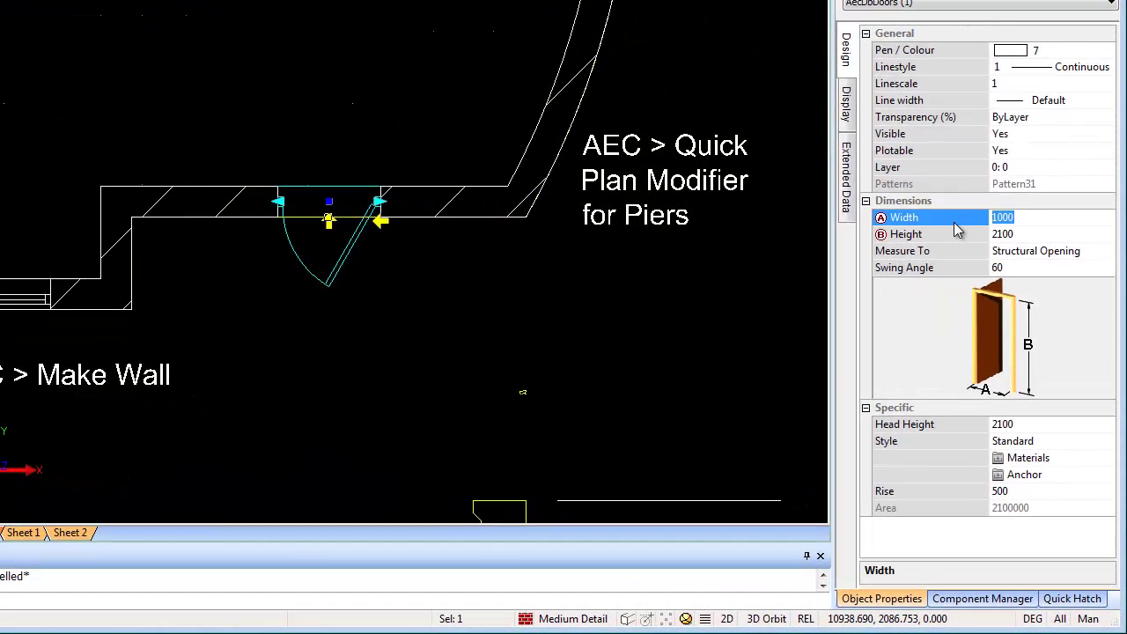
{"action": "type", "text": "1800"}
{"action": "key", "text": "Return"}
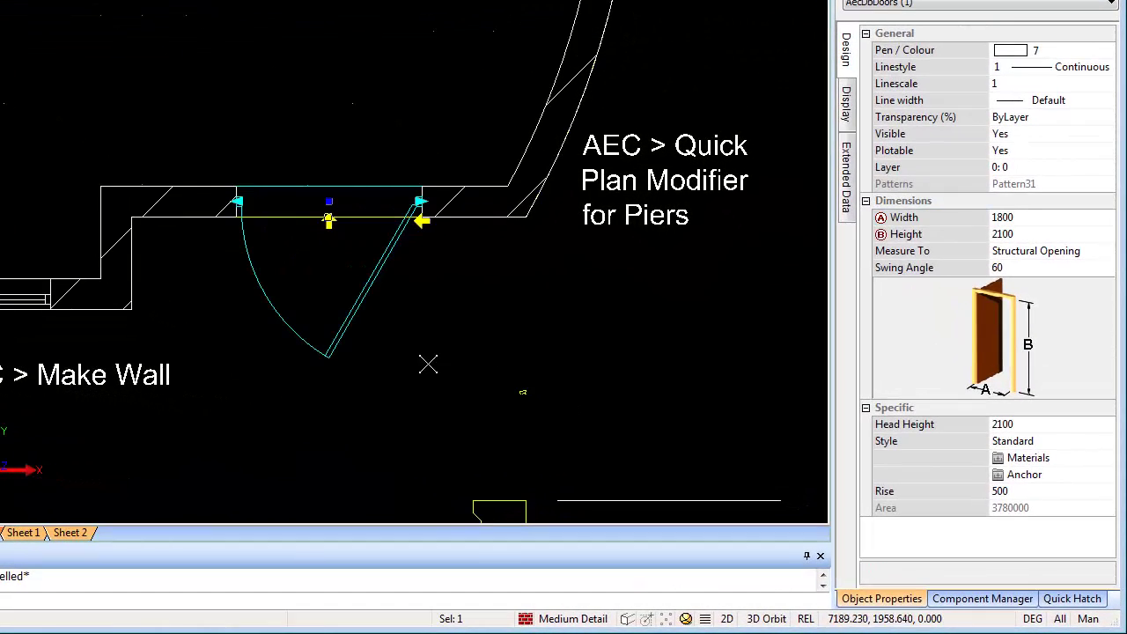
Step: Edit the door's style and set the door type in its design rules to Double
{"action": "right_click", "coordinate": [405, 301]}
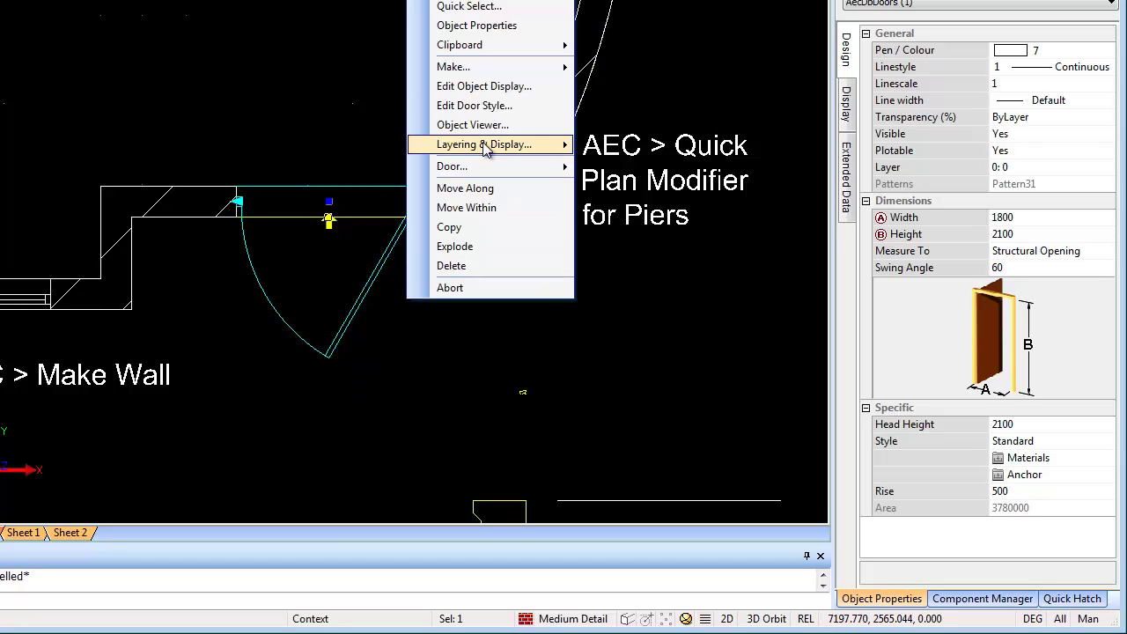
{"action": "left_click", "coordinate": [495, 106]}
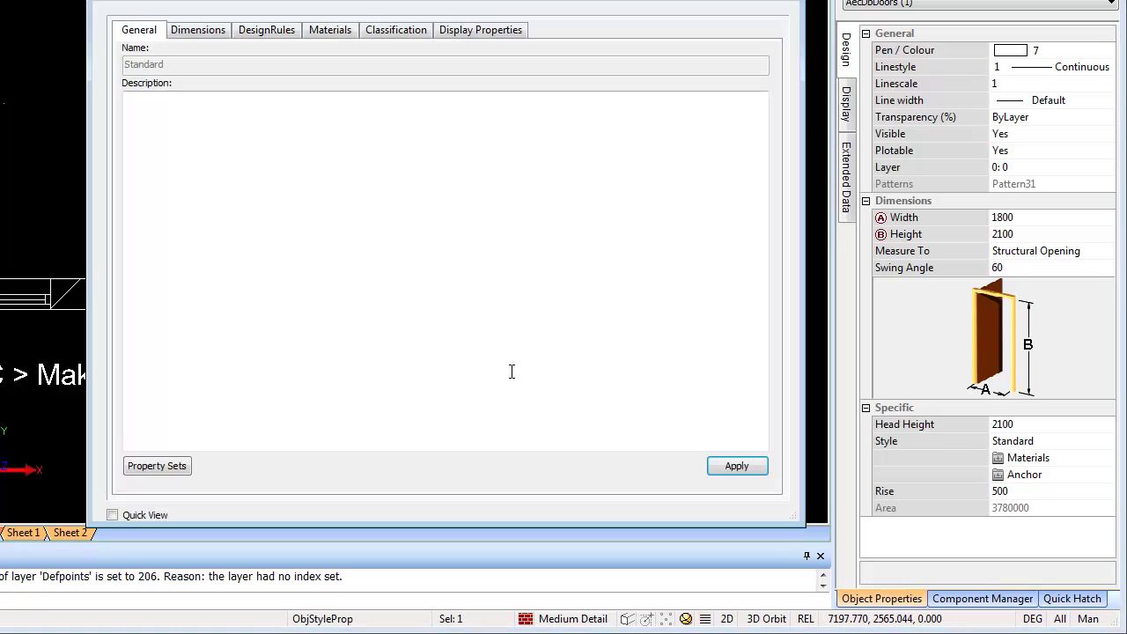
{"action": "left_click", "coordinate": [280, 33]}
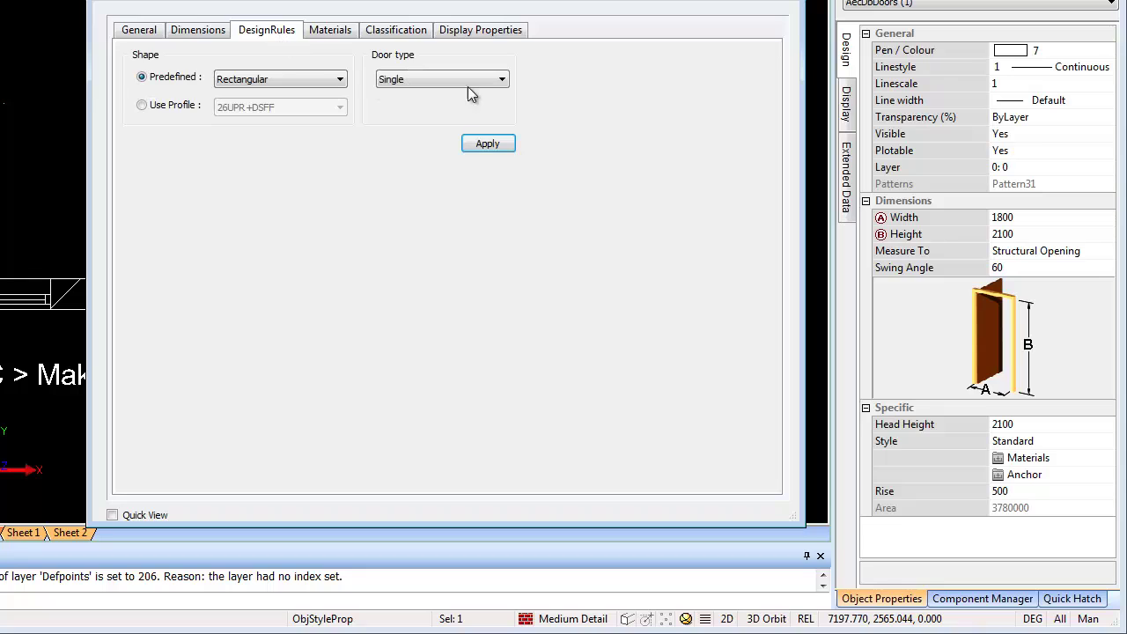
{"action": "left_click", "coordinate": [466, 81]}
{"action": "left_click", "coordinate": [414, 108]}
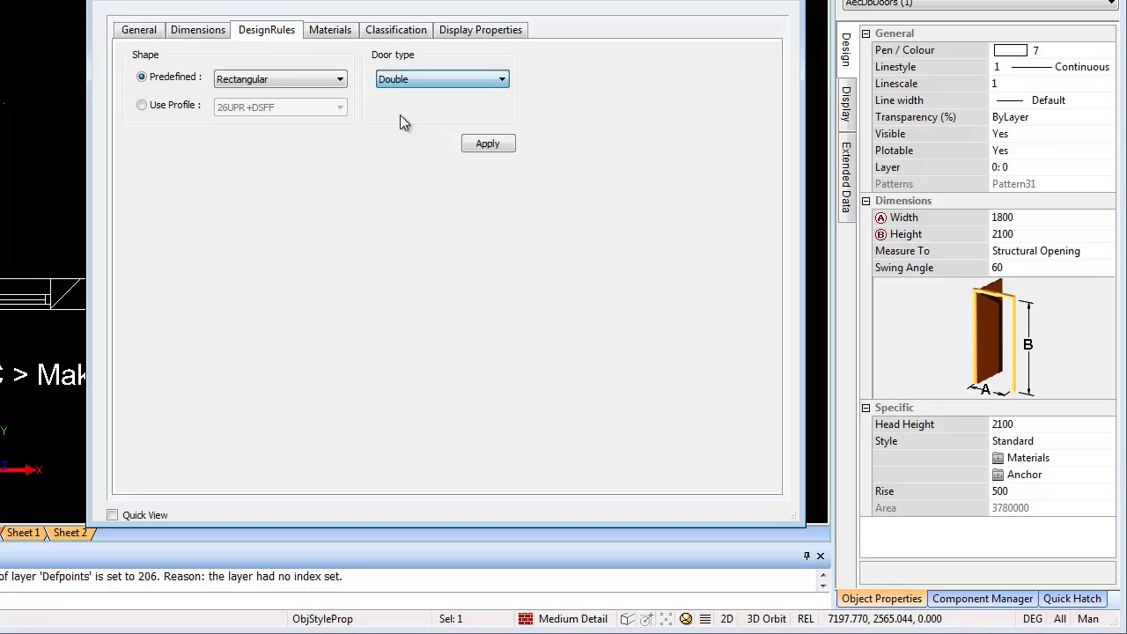
Step: Switch the door style's shape to Use Profile with Profile 1, and apply the change
{"action": "left_click", "coordinate": [142, 105]}
{"action": "left_click", "coordinate": [336, 108]}
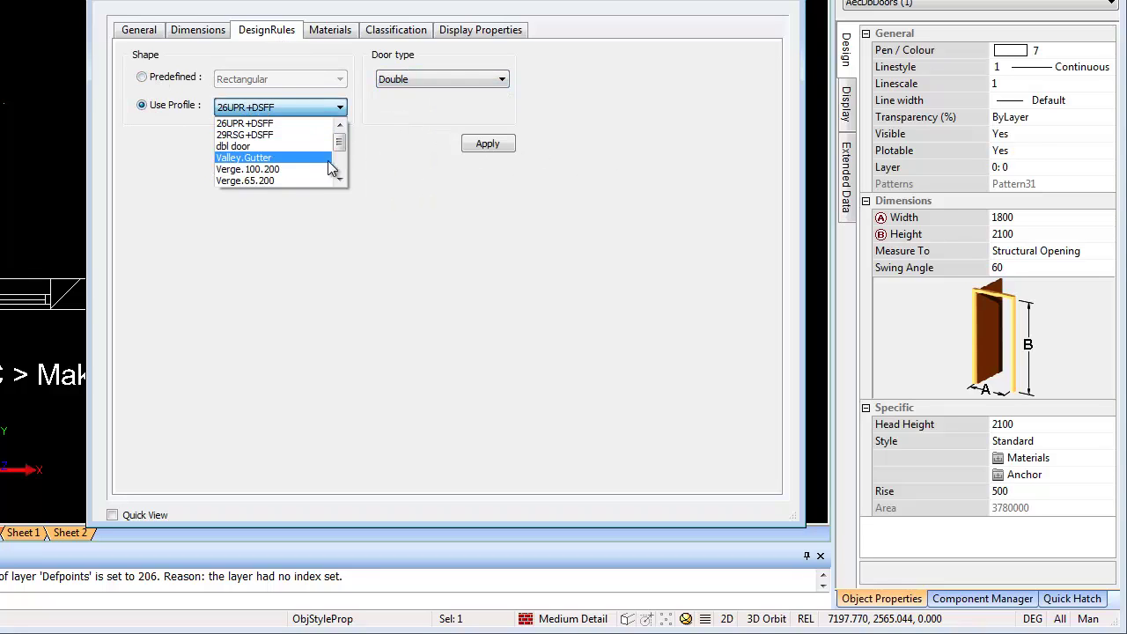
{"action": "left_click", "coordinate": [346, 157]}
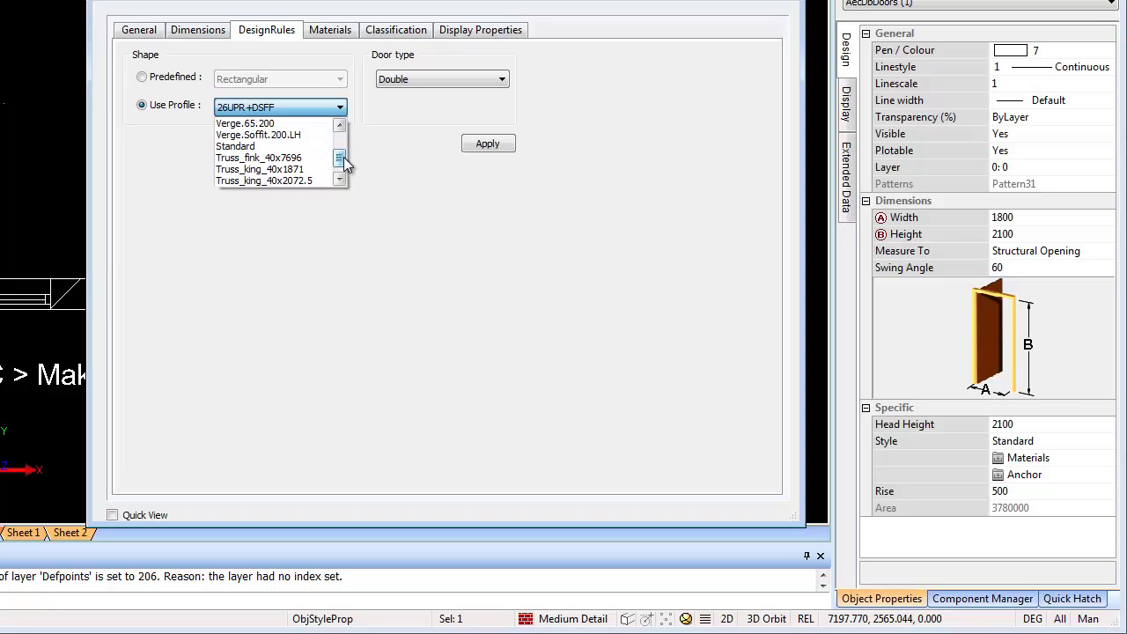
{"action": "left_click_drag", "start_coordinate": [341, 162], "coordinate": [341, 169]}
{"action": "left_click", "coordinate": [248, 181]}
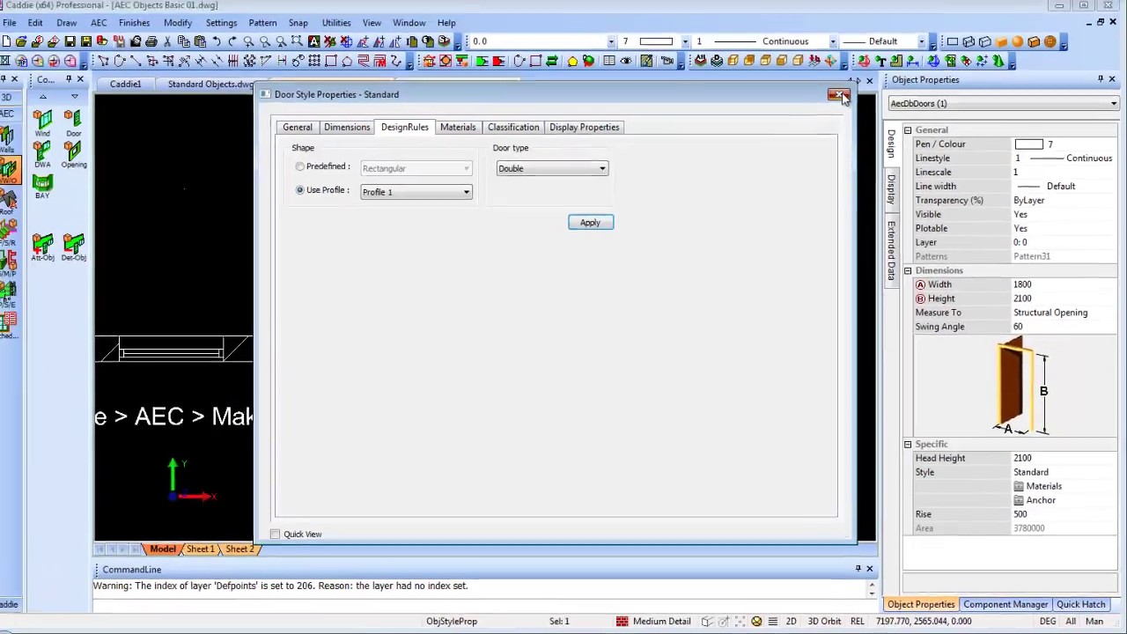
{"action": "left_click", "coordinate": [809, 43]}
Step: Examine the double door's panelled leaves in a shaded 3D view, and return to the plan view
{"action": "mouse_move", "coordinate": [599, 441]}
{"action": "middle_mouse_down", "text": "shift"}
{"action": "mouse_move", "coordinate": [606, 155]}
{"action": "mouse_move", "coordinate": [659, 118]}
{"action": "middle_mouse_up", "text": "shift"}
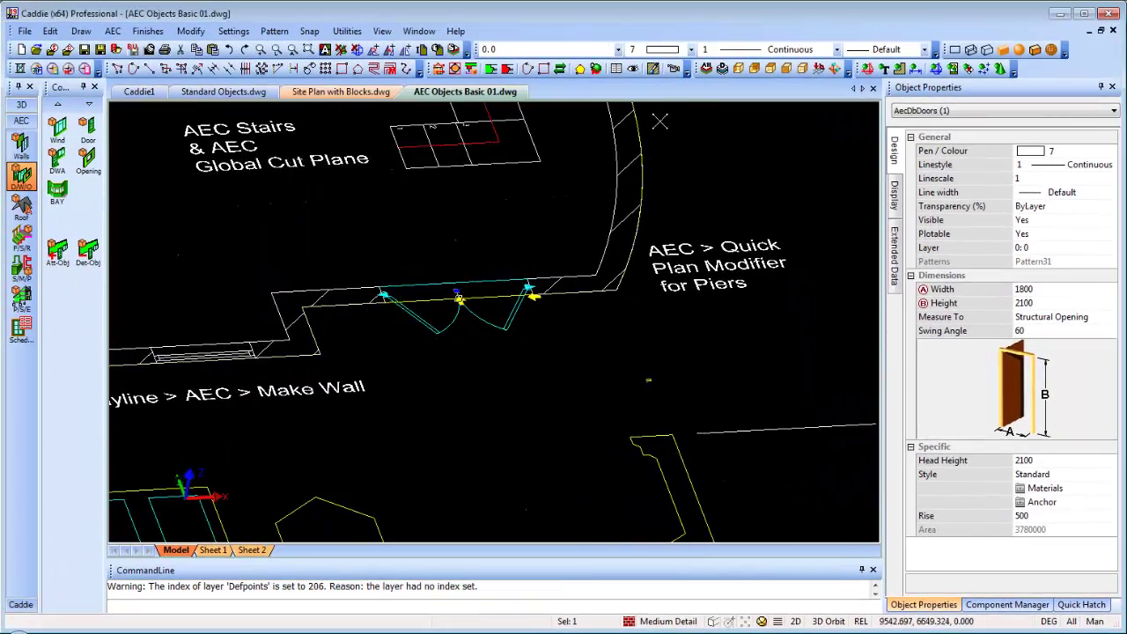
{"action": "key", "text": "Escape"}
{"action": "middle_click_drag", "start_coordinate": [516, 328], "coordinate": [488, 211], "text": "shift"}
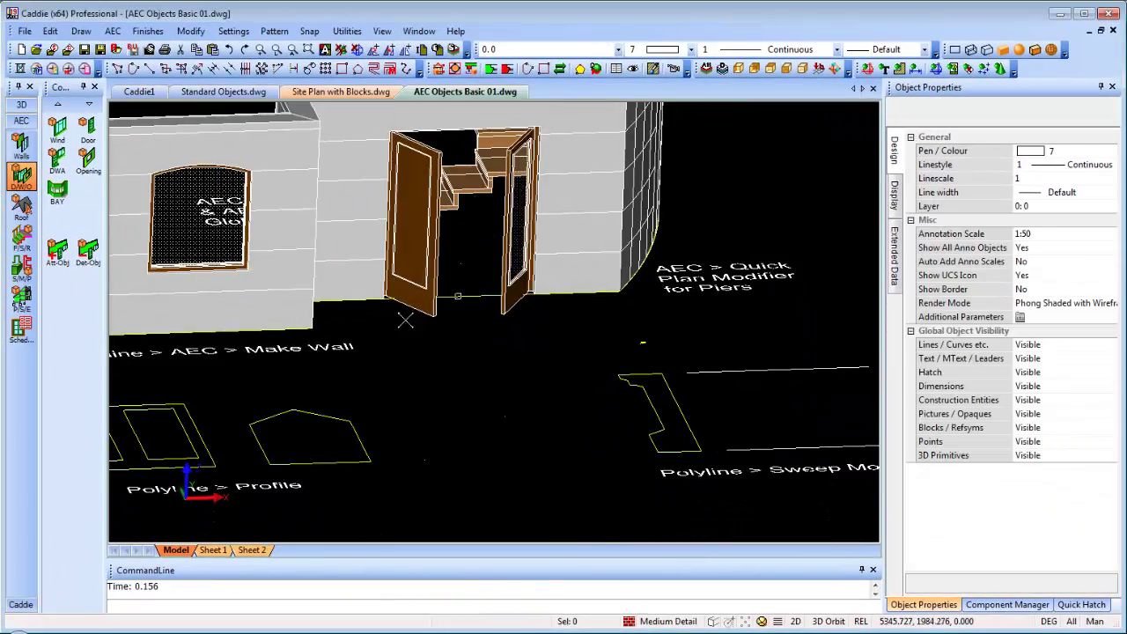
{"action": "scroll", "coordinate": [543, 451], "scroll_direction": "down", "scroll_amount": 5}
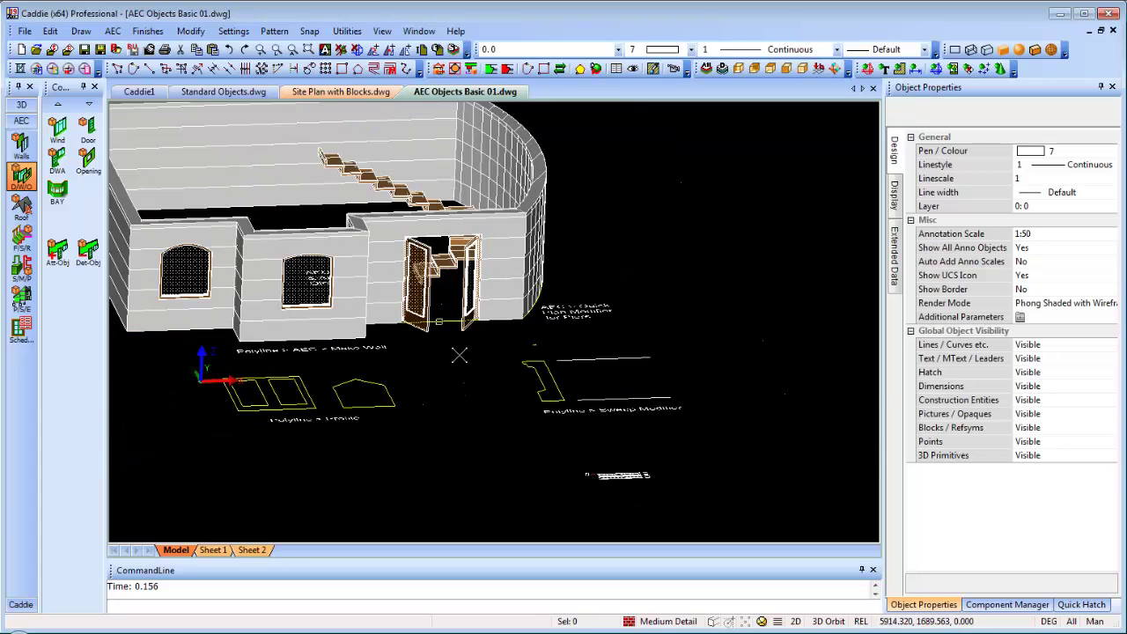
{"action": "middle_click_drag", "start_coordinate": [543, 451], "coordinate": [443, 421], "text": "shift"}
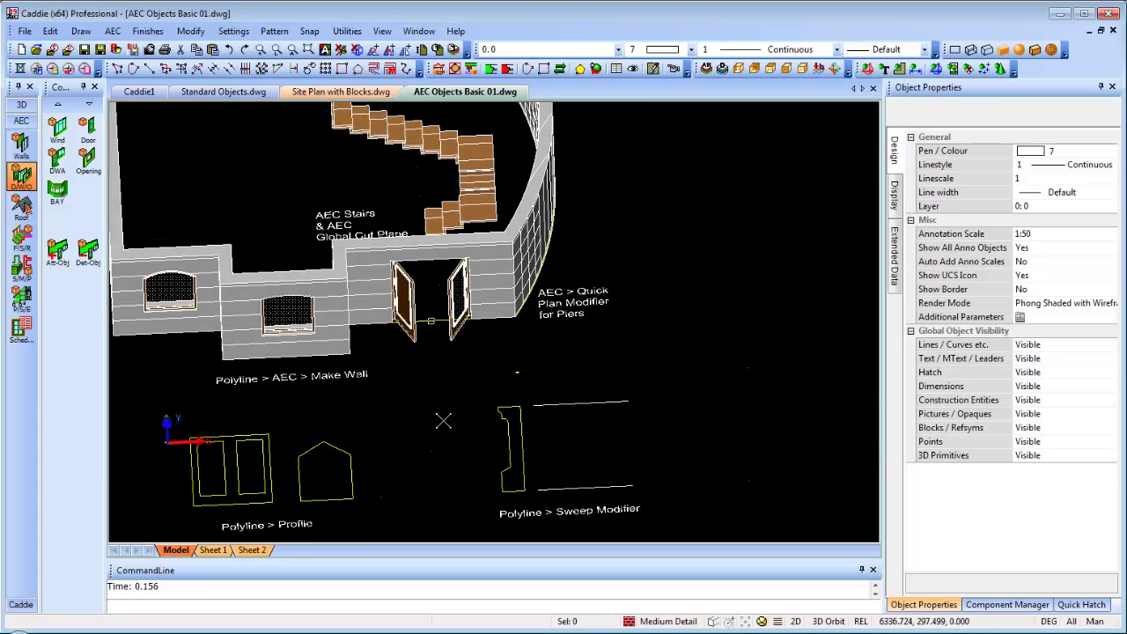
{"action": "key", "text": "F5"}
{"action": "scroll", "coordinate": [400, 334], "scroll_direction": "up", "scroll_amount": 5}
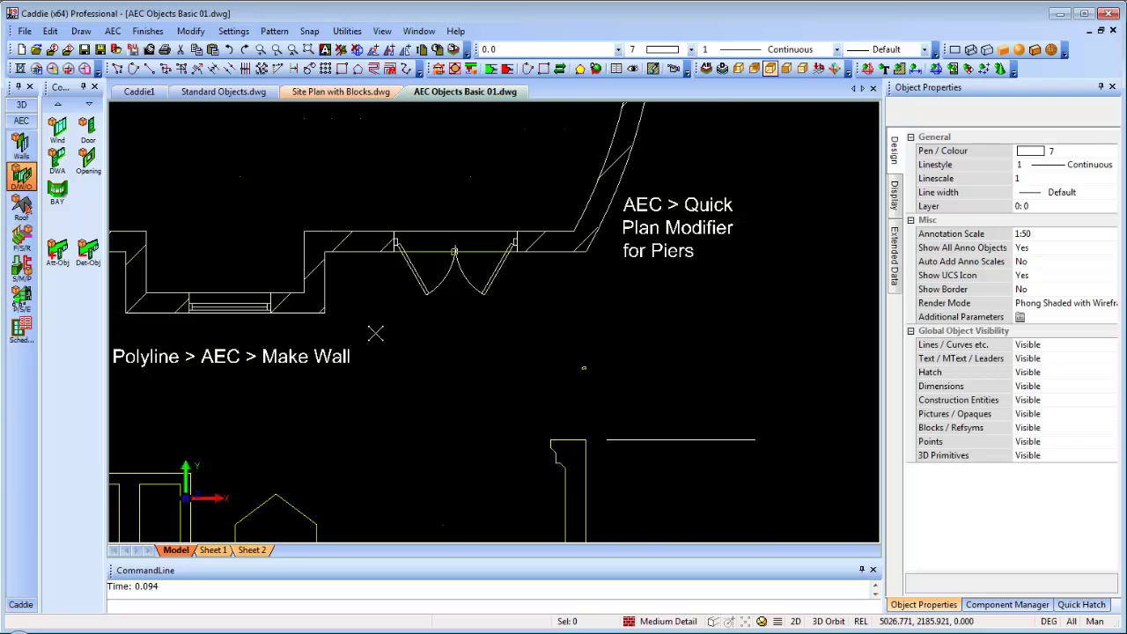
{"action": "middle_click_drag", "start_coordinate": [465, 345], "coordinate": [611, 352]}
{"action": "scroll", "coordinate": [474, 348], "scroll_direction": "down", "scroll_amount": 1}
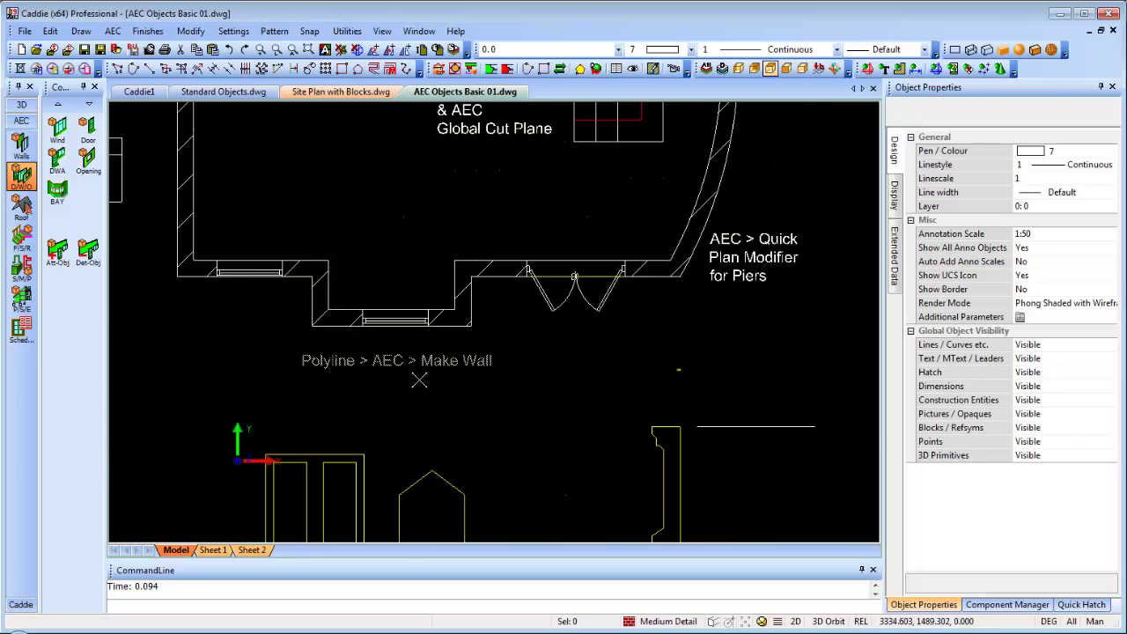
Step: Open the style of the leftmost front-wall window and examine its shape in a Quick View from the SW, closing the style unchanged
{"action": "middle_click_drag", "start_coordinate": [420, 380], "coordinate": [498, 397]}
{"action": "left_click", "coordinate": [332, 289]}
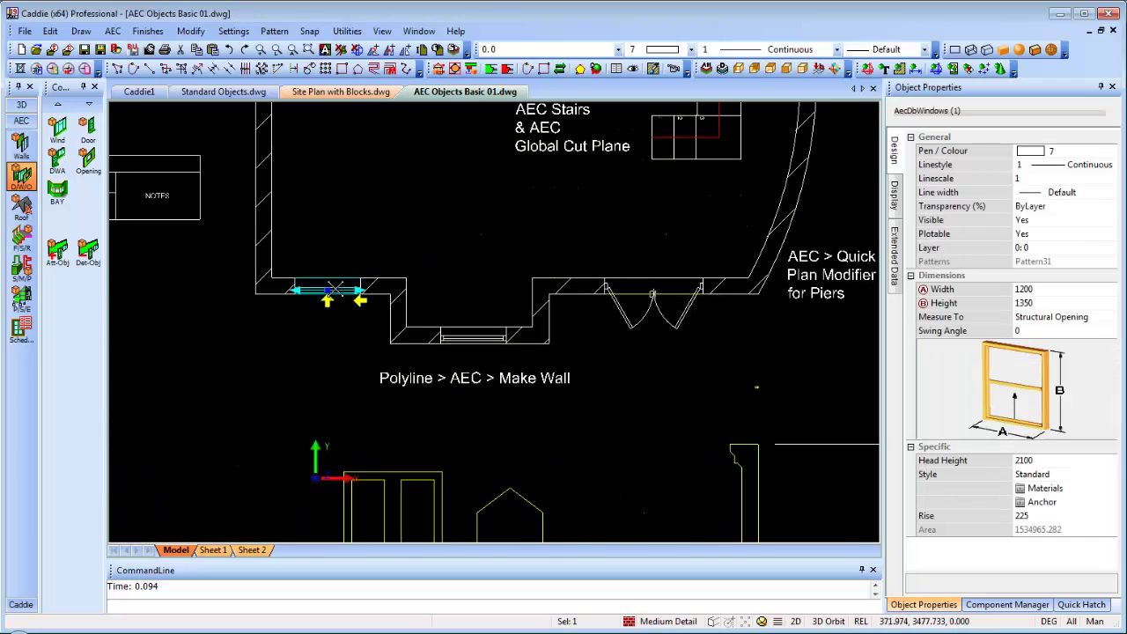
{"action": "right_click", "coordinate": [331, 291]}
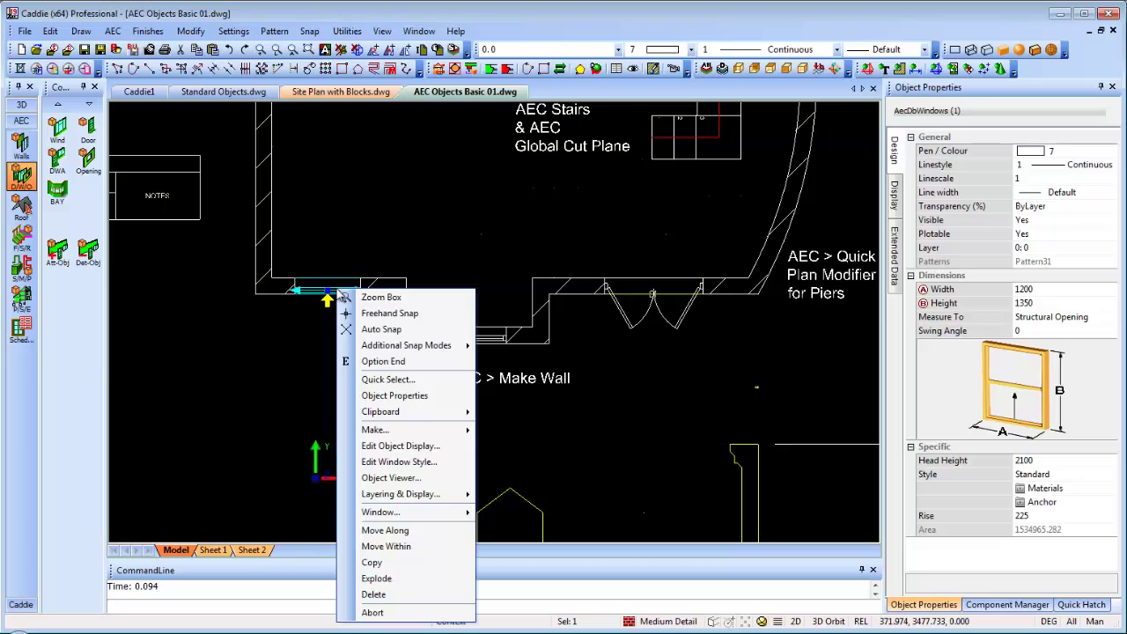
{"action": "left_click", "coordinate": [417, 464]}
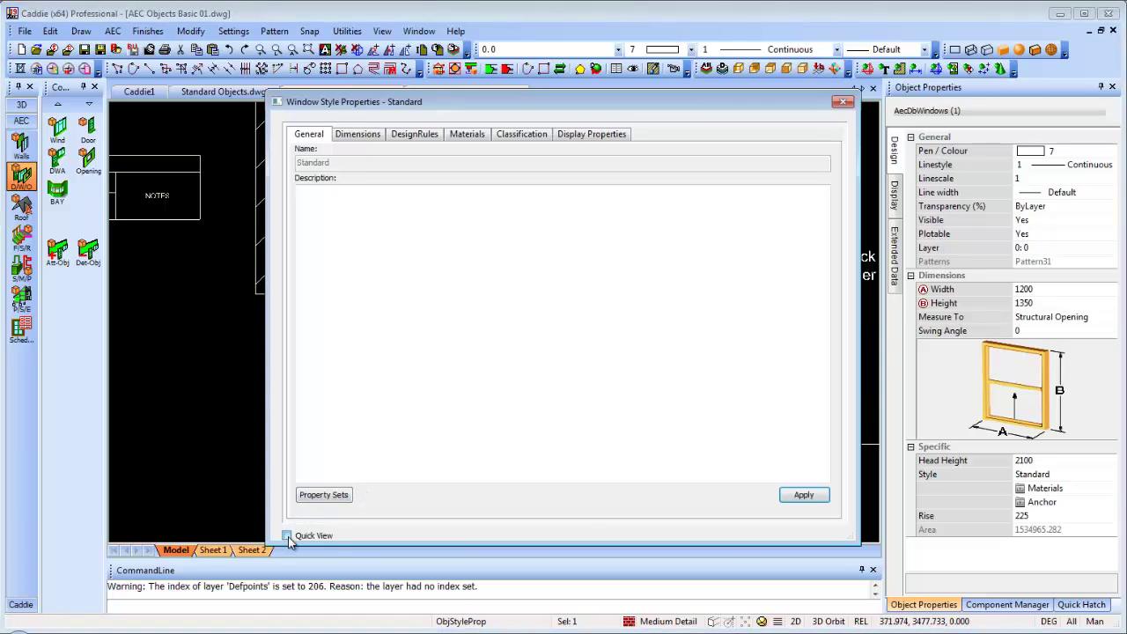
{"action": "left_click", "coordinate": [287, 535]}
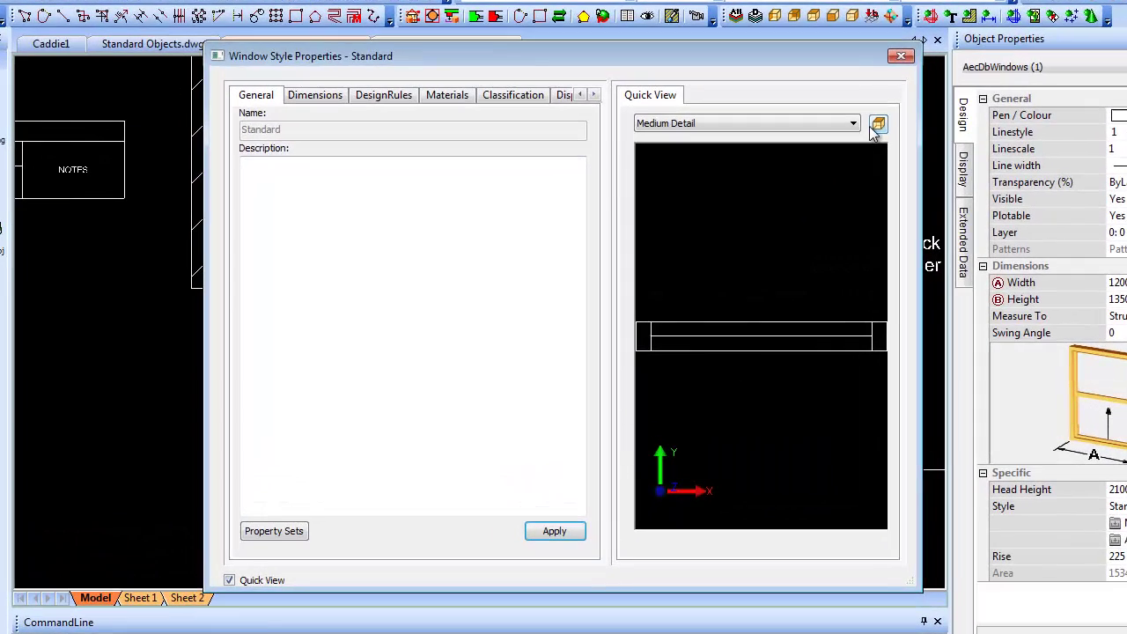
{"action": "left_click", "coordinate": [823, 157]}
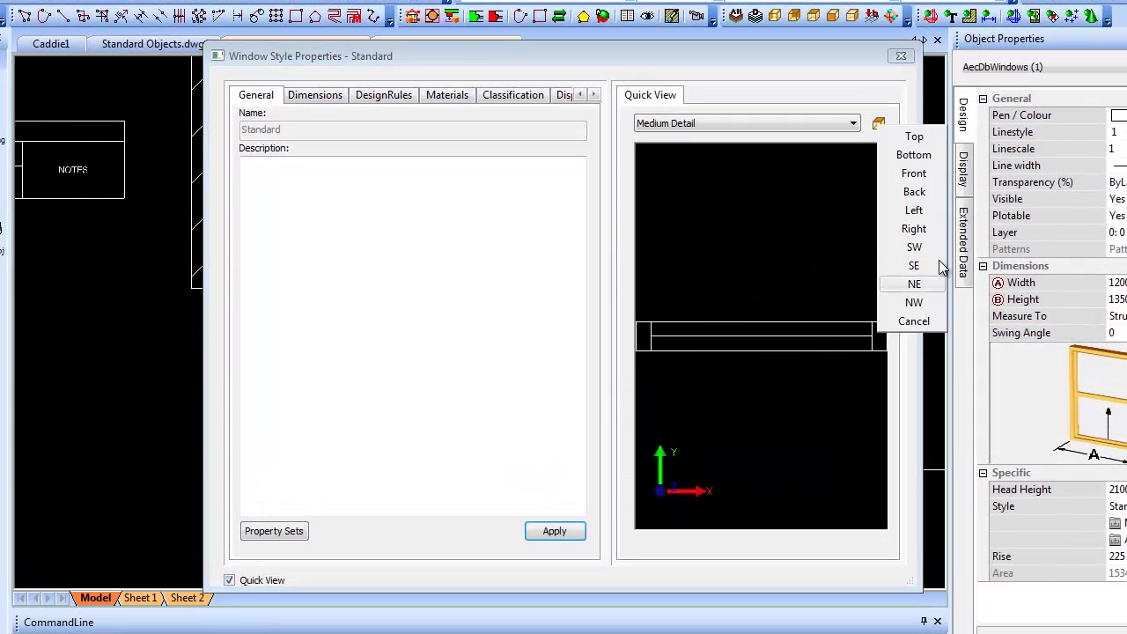
{"action": "left_click", "coordinate": [914, 247]}
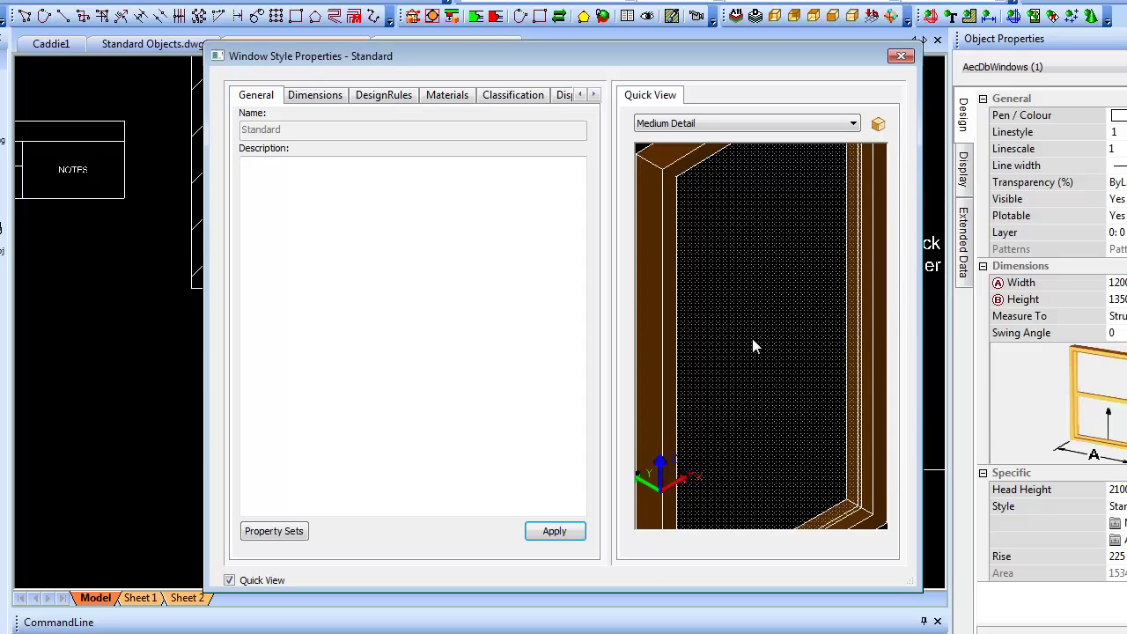
{"action": "scroll", "coordinate": [753, 338], "scroll_direction": "down", "scroll_amount": 3}
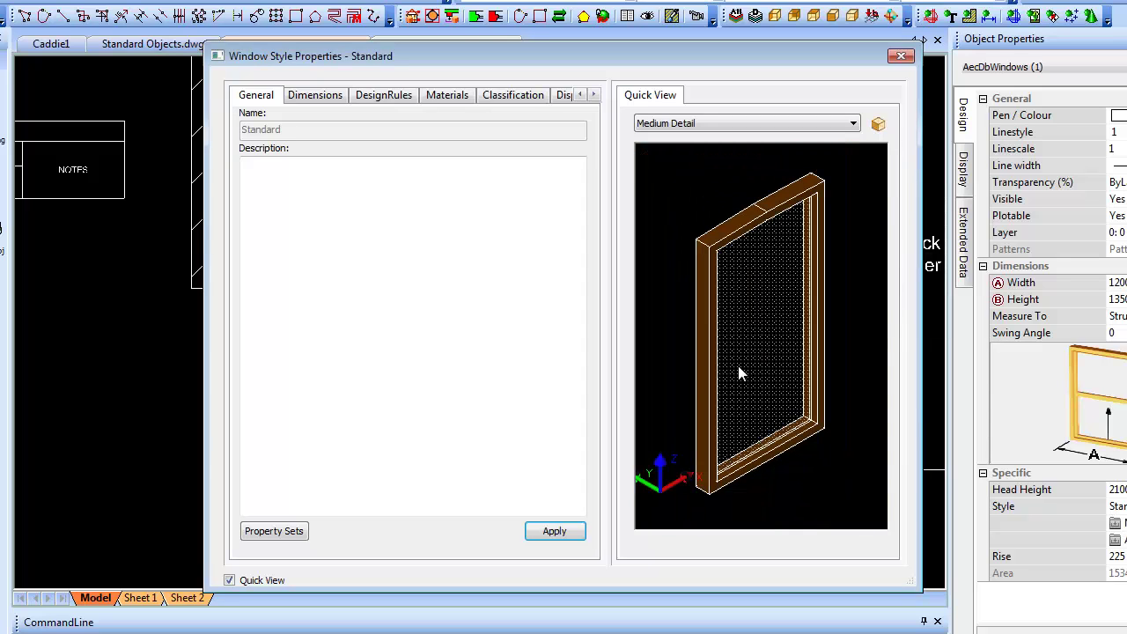
{"action": "left_click_drag", "start_coordinate": [741, 397], "coordinate": [707, 338]}
{"action": "left_click_drag", "start_coordinate": [826, 216], "coordinate": [764, 398]}
{"action": "left_click_drag", "start_coordinate": [838, 330], "coordinate": [860, 283]}
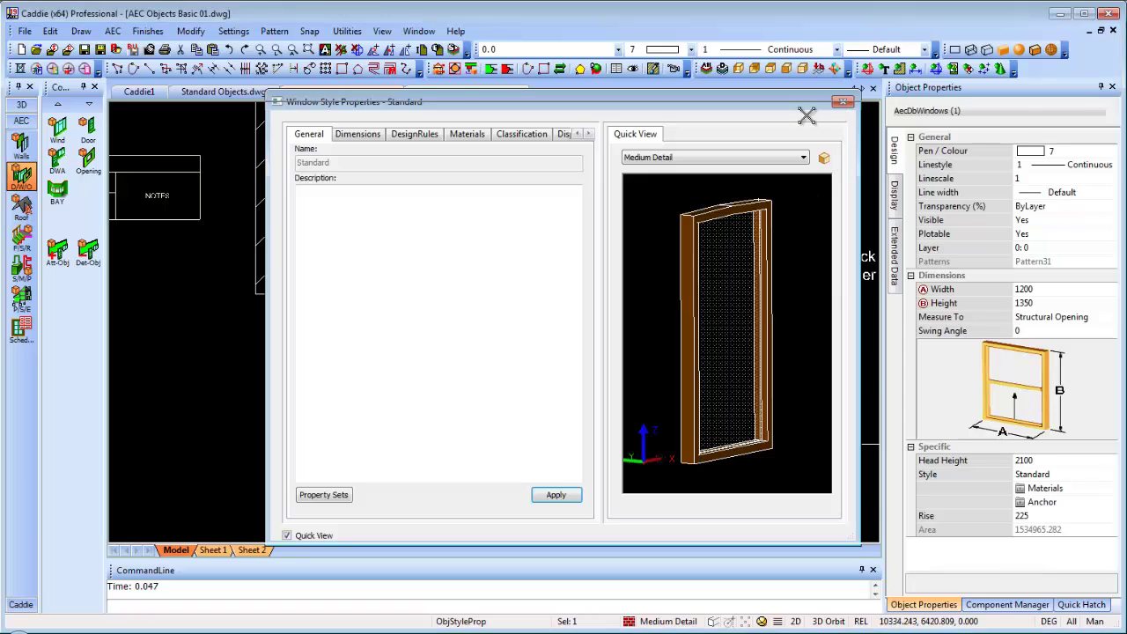
{"action": "left_click", "coordinate": [842, 101]}
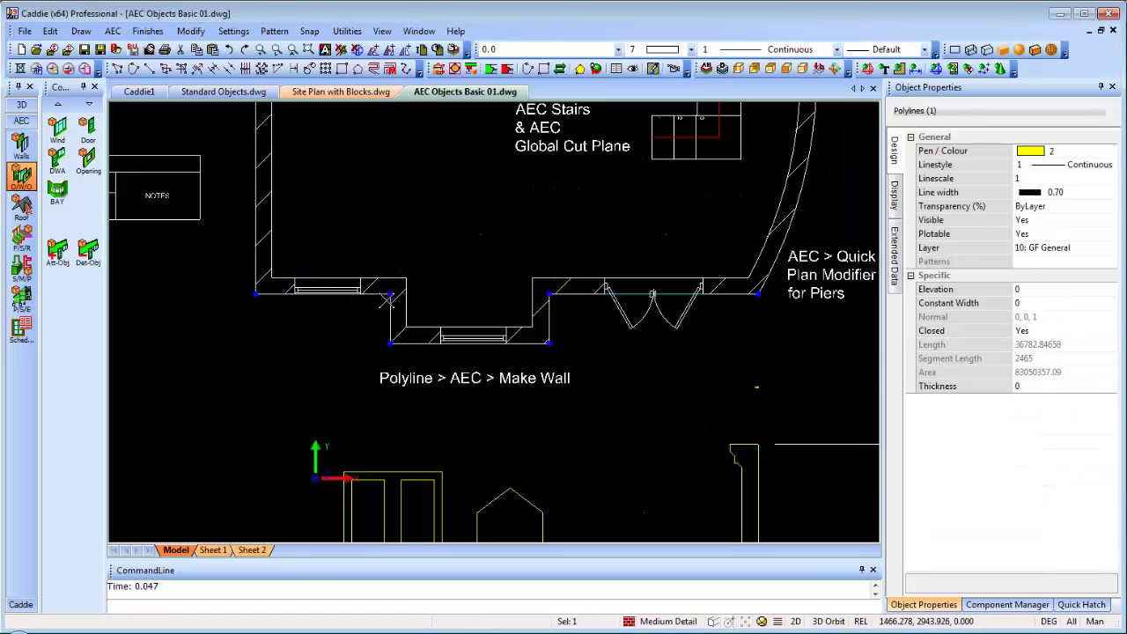
Step: Examine the wall segment around the leftmost window in the Object Viewer from the SW, including a rendered image
{"action": "left_click", "coordinate": [406, 296]}
{"action": "right_click", "coordinate": [409, 295]}
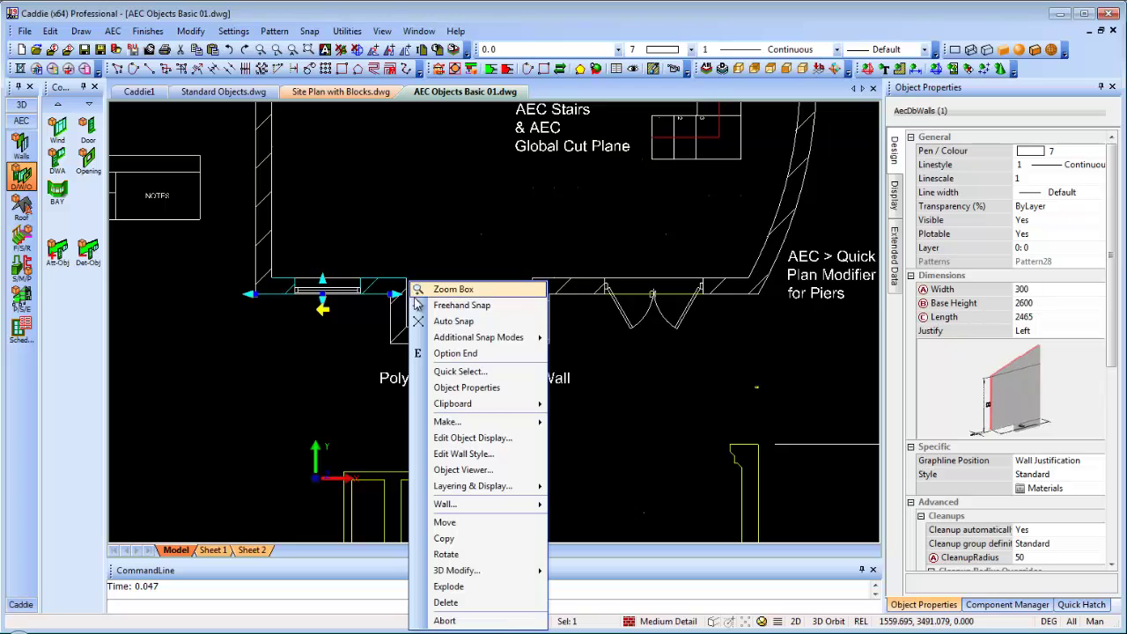
{"action": "left_click", "coordinate": [493, 471]}
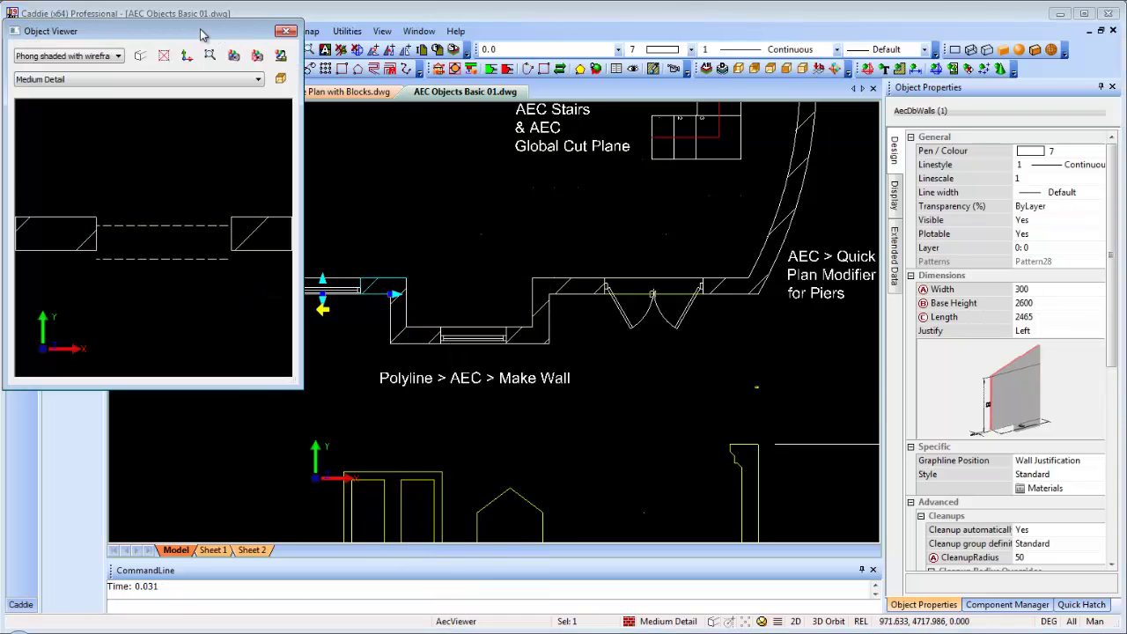
{"action": "left_click_drag", "start_coordinate": [201, 33], "coordinate": [209, 38]}
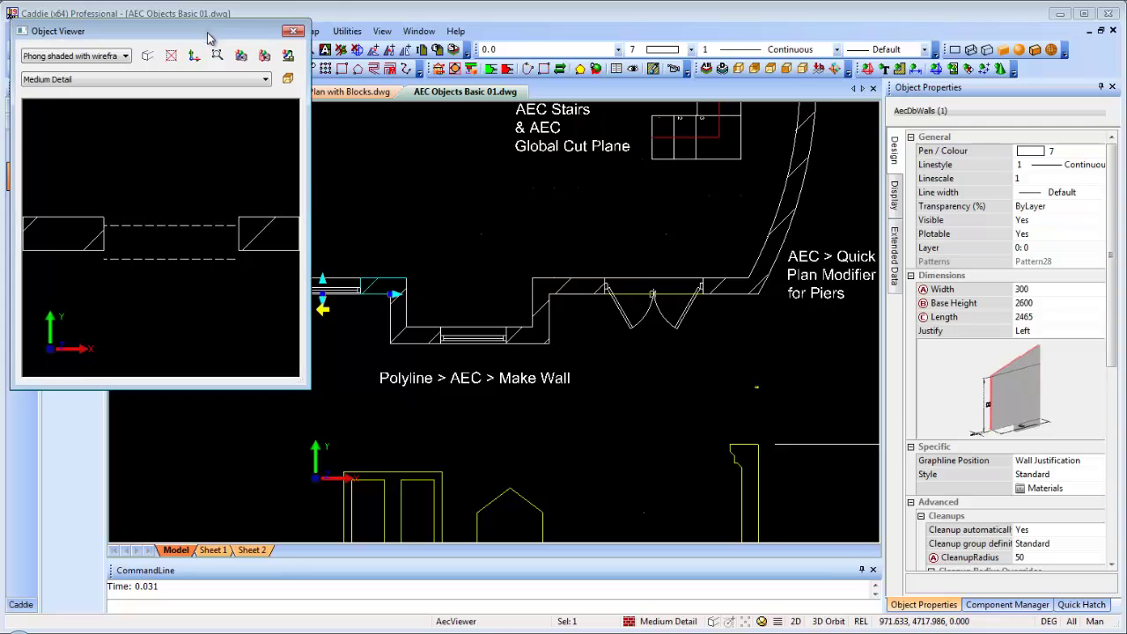
{"action": "left_click", "coordinate": [289, 80]}
{"action": "left_click", "coordinate": [317, 180]}
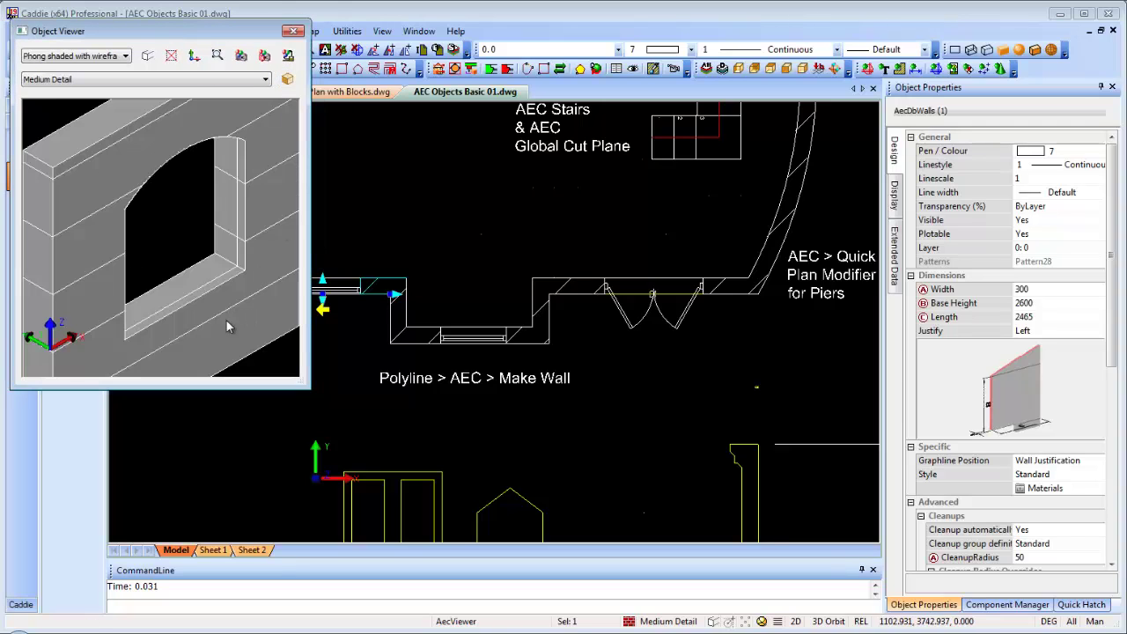
{"action": "scroll", "coordinate": [185, 288], "scroll_direction": "down", "scroll_amount": 3}
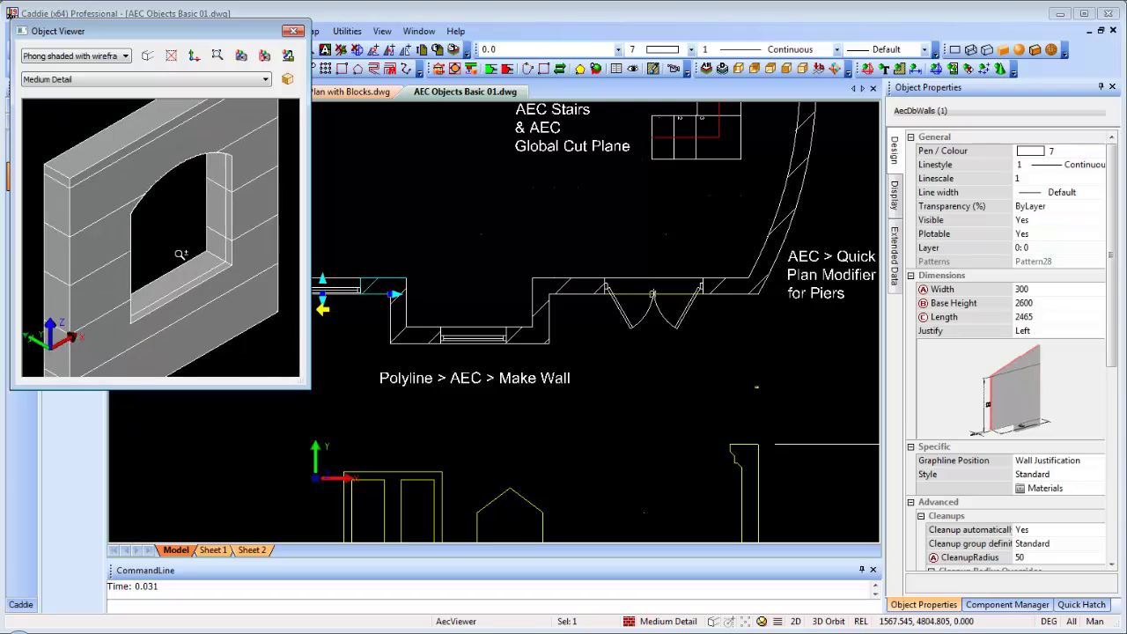
{"action": "left_click_drag", "start_coordinate": [185, 288], "coordinate": [185, 294]}
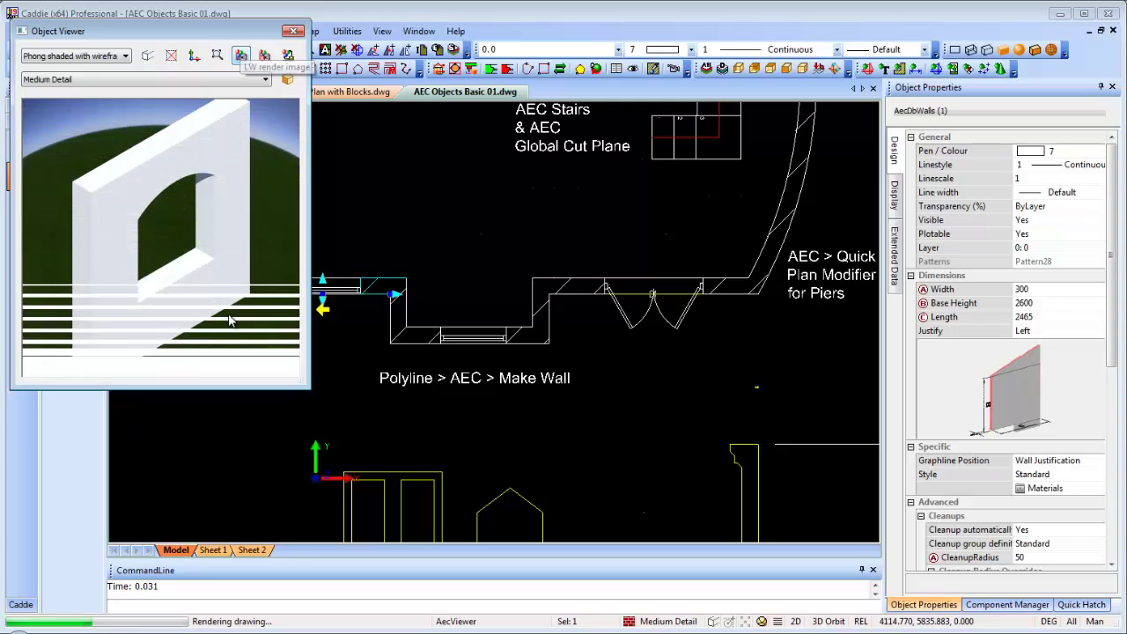
{"action": "left_click", "coordinate": [294, 32]}
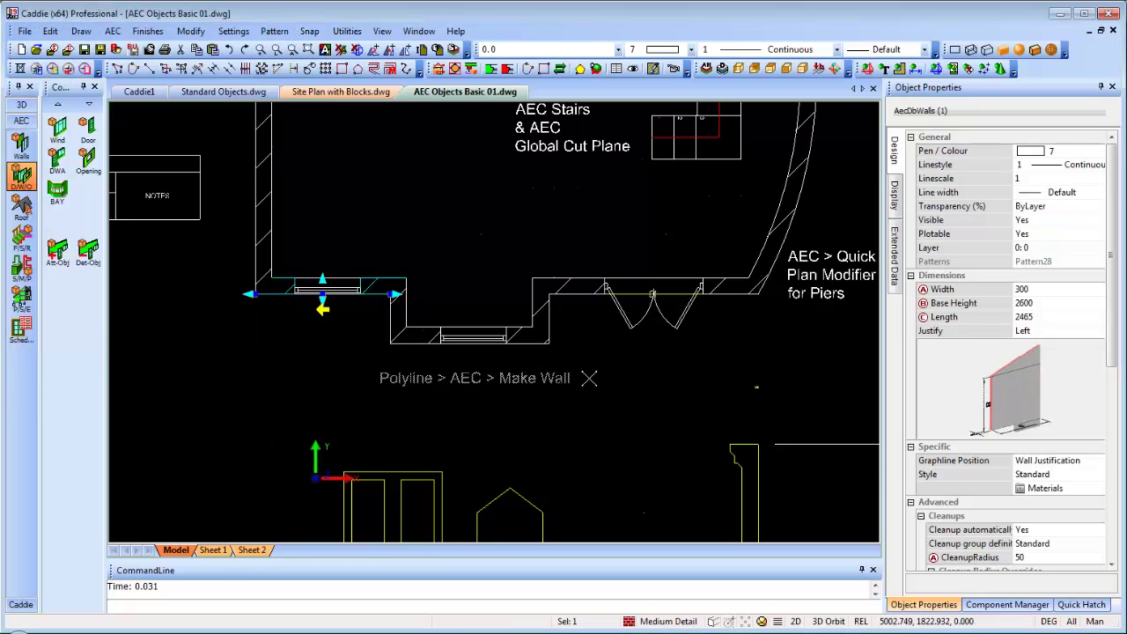
Step: Raise the cut plane height in the Global Cut Plane settings so the stairs are cut further up the flight
{"action": "mouse_move", "coordinate": [568, 374]}
{"action": "middle_mouse_down"}
{"action": "mouse_move", "coordinate": [634, 420]}
{"action": "mouse_move", "coordinate": [506, 404]}
{"action": "middle_mouse_up"}
{"action": "scroll", "coordinate": [526, 404], "scroll_direction": "down", "scroll_amount": 2}
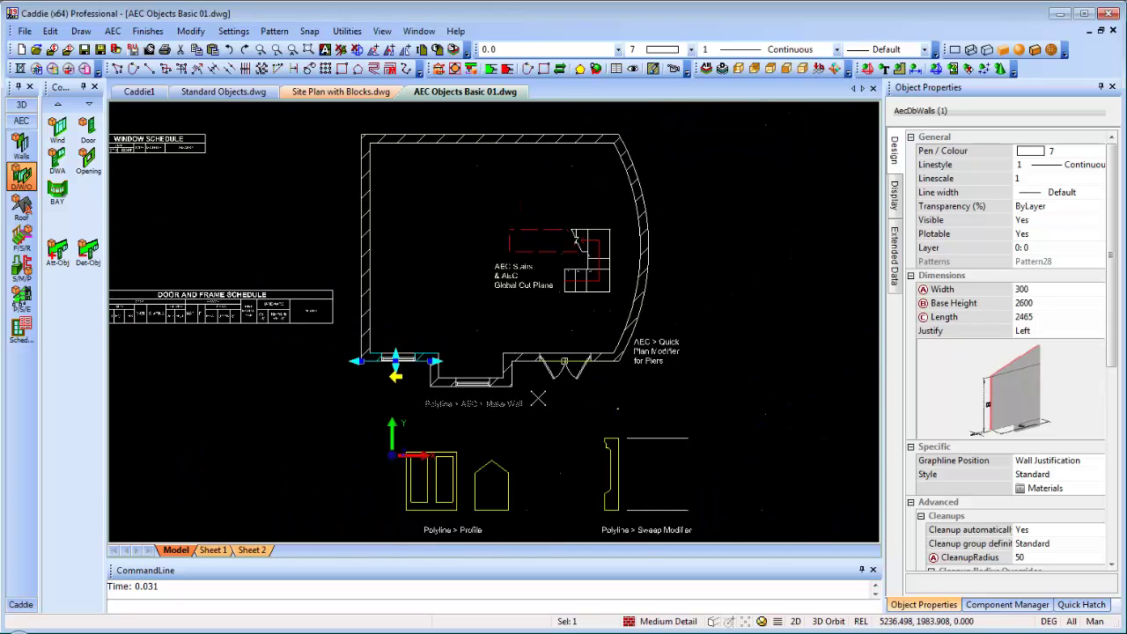
{"action": "scroll", "coordinate": [620, 280], "scroll_direction": "up", "scroll_amount": 3}
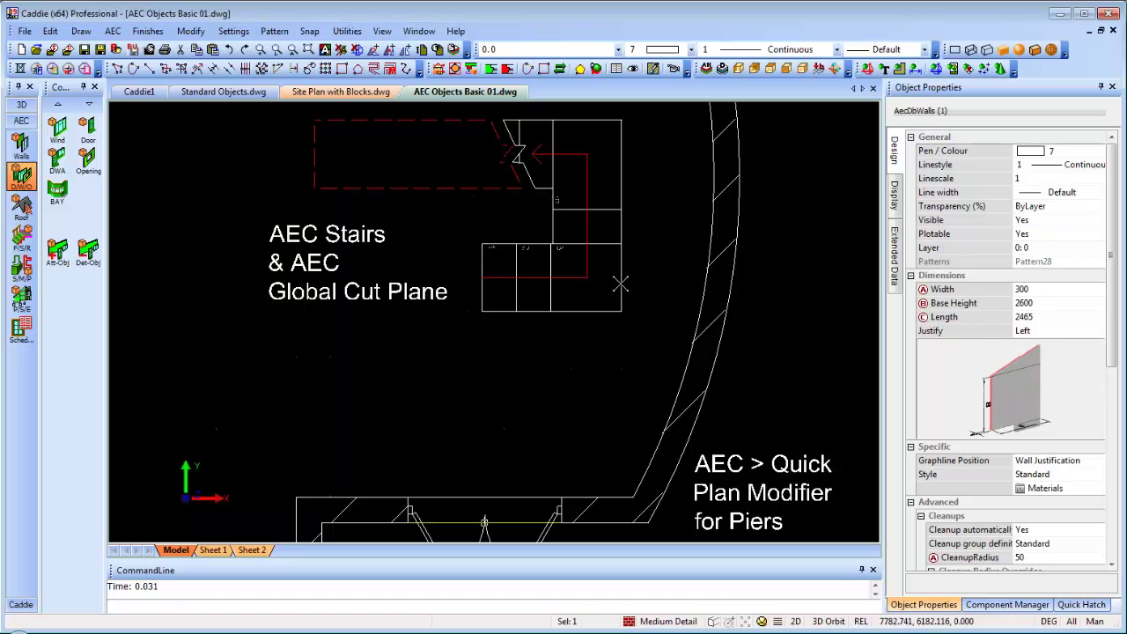
{"action": "key", "text": "Escape"}
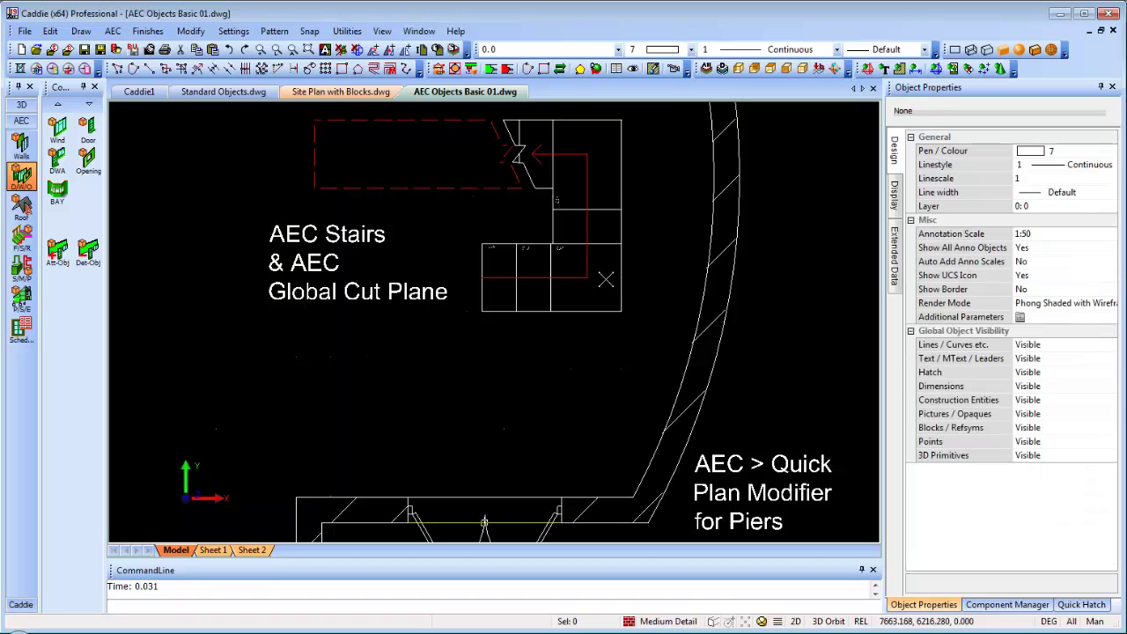
{"action": "right_click", "coordinate": [538, 309]}
{"action": "mouse_move", "coordinate": [609, 520]}
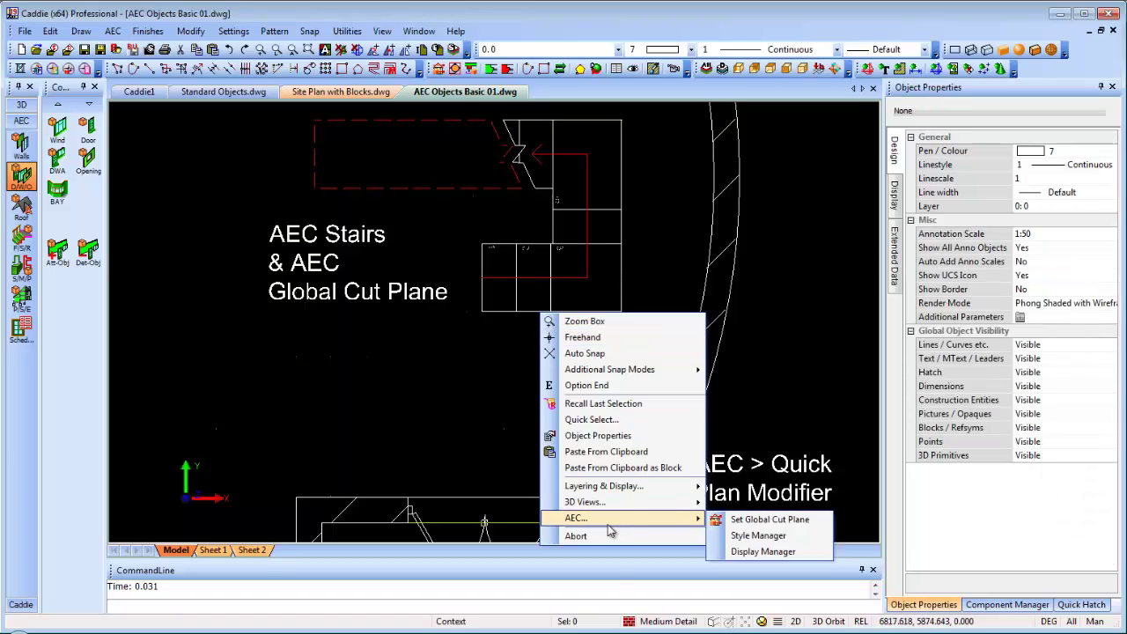
{"action": "left_click", "coordinate": [768, 520]}
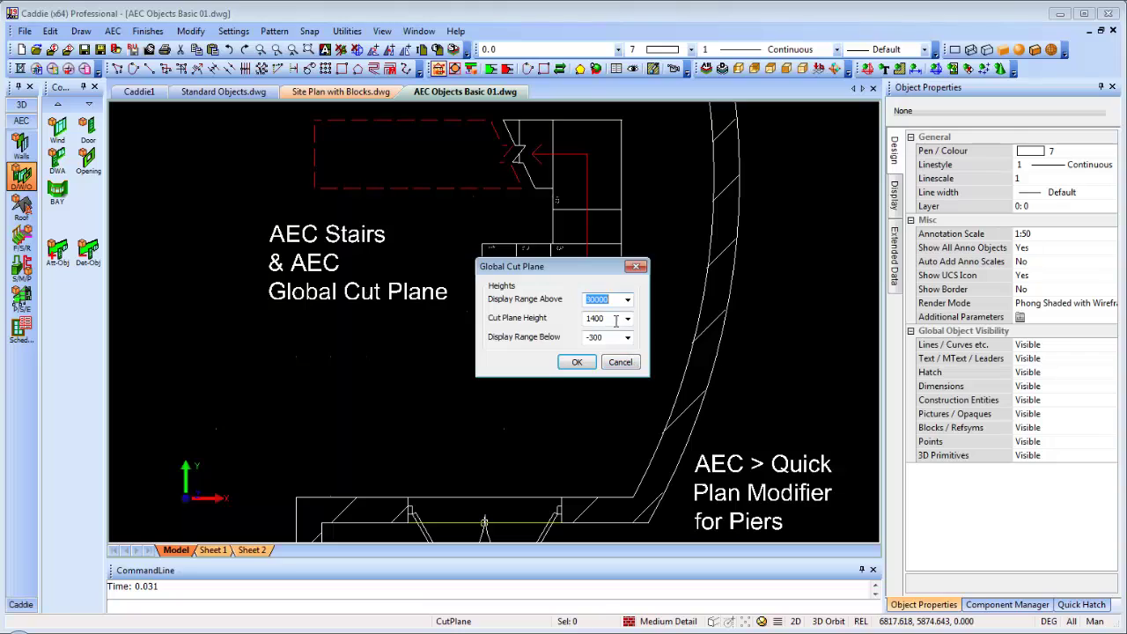
{"action": "left_click_drag", "start_coordinate": [616, 319], "coordinate": [587, 320]}
{"action": "key", "text": "Return"}
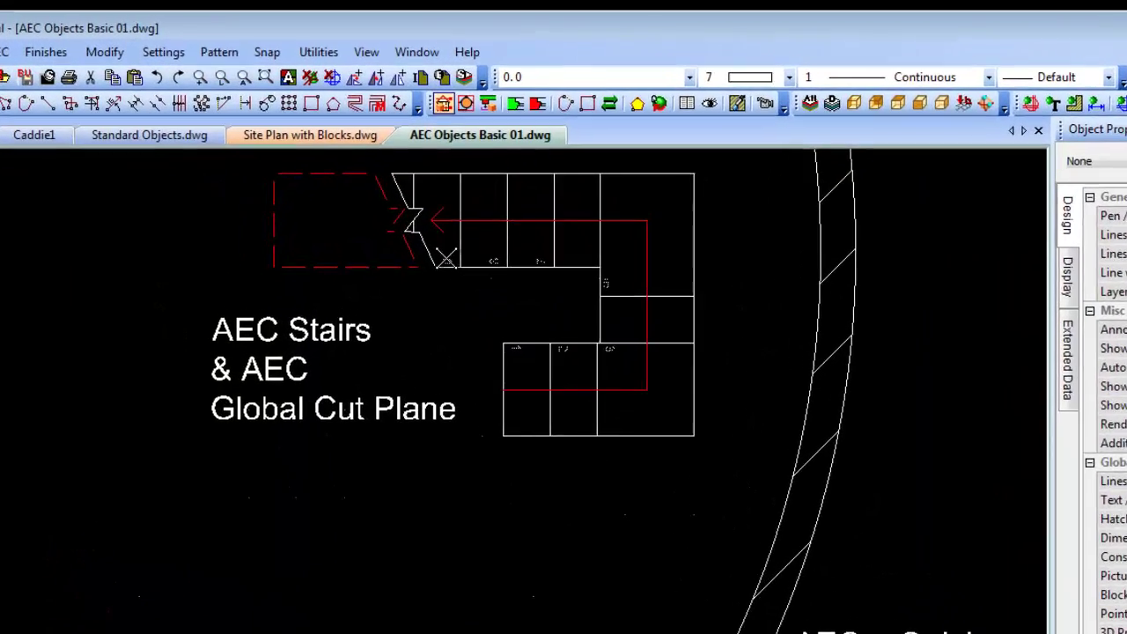
Step: Set the stairs' tread to 223 in their calculation rules
{"action": "left_click", "coordinate": [648, 321]}
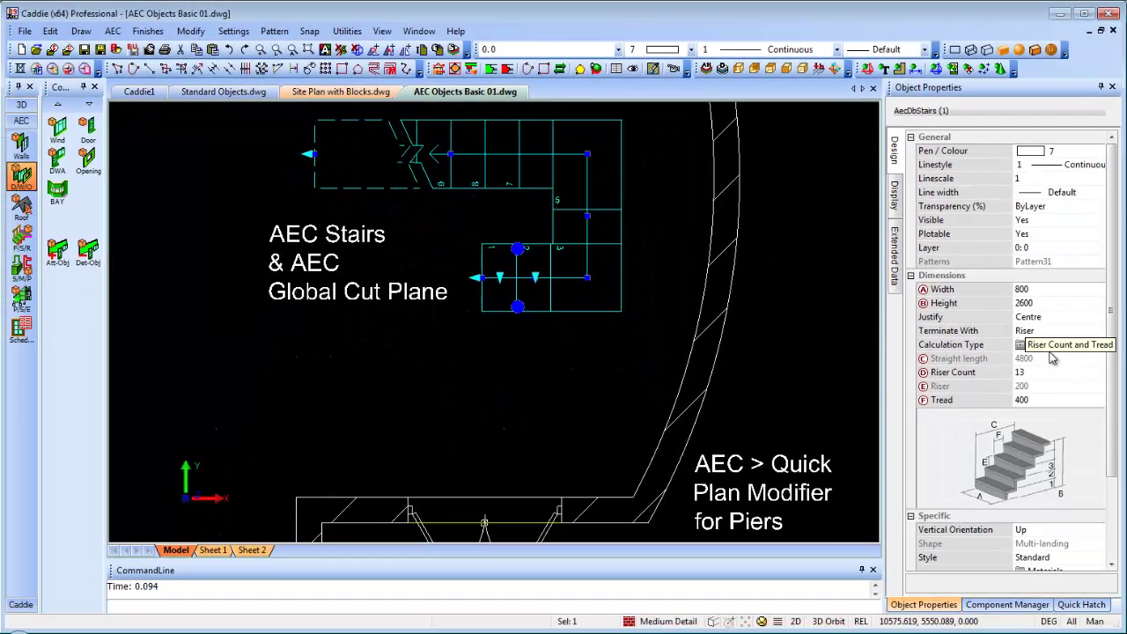
{"action": "left_click", "coordinate": [1048, 346]}
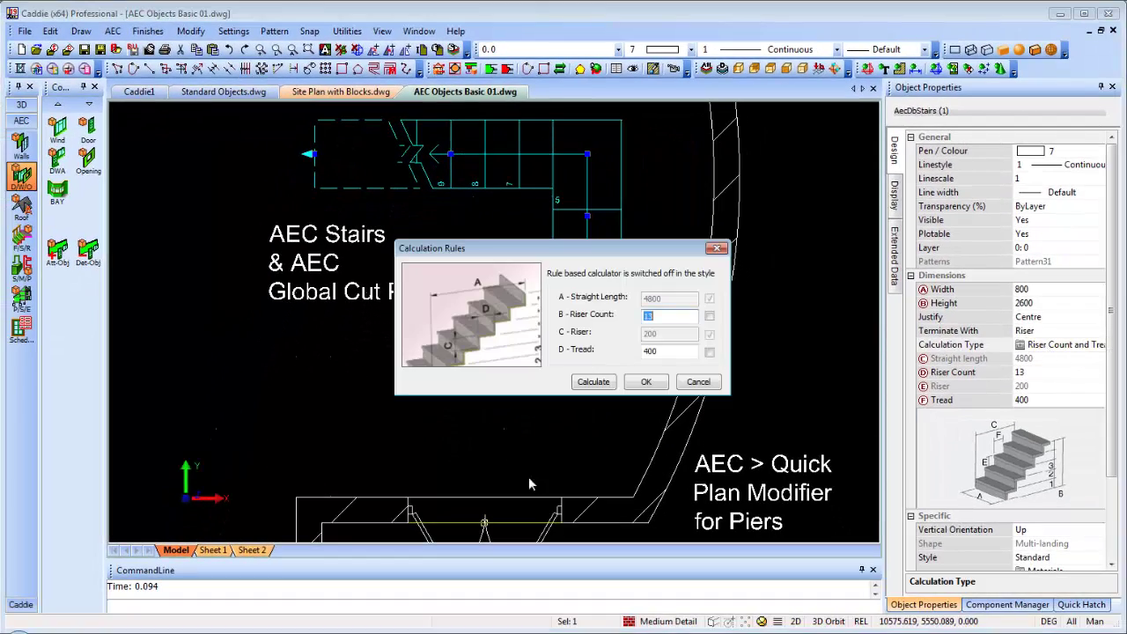
{"action": "double_click", "coordinate": [669, 351]}
{"action": "left_click", "coordinate": [646, 382]}
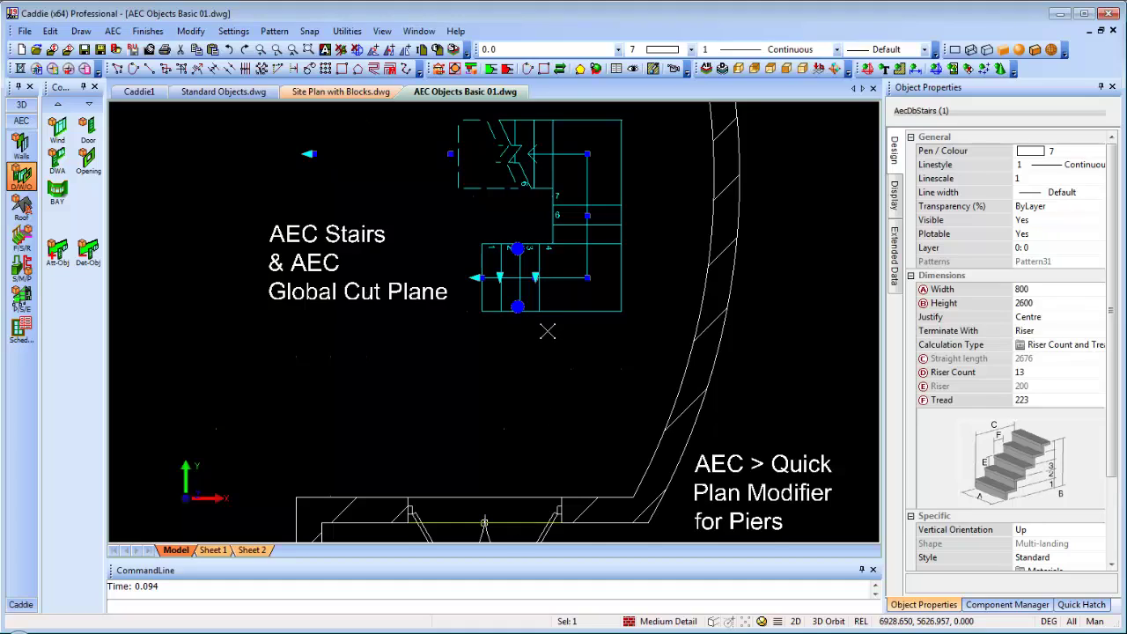
Step: Add a railing to the stairs in the 3D view, with Justify to Stair set to Left and automatic placement
{"action": "mouse_move", "coordinate": [548, 330]}
{"action": "middle_mouse_down"}
{"action": "mouse_move", "coordinate": [546, 430]}
{"action": "mouse_move", "coordinate": [598, 464]}
{"action": "mouse_move", "coordinate": [564, 326]}
{"action": "mouse_move", "coordinate": [610, 251]}
{"action": "middle_mouse_up"}
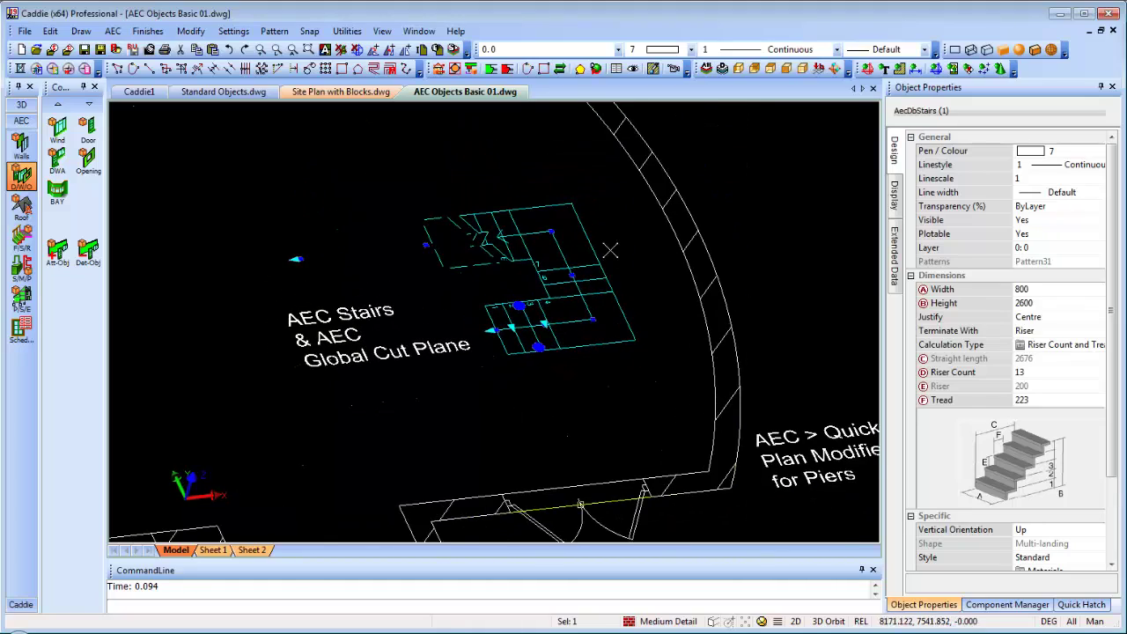
{"action": "key", "text": "Escape"}
{"action": "mouse_move", "coordinate": [592, 331]}
{"action": "middle_mouse_down"}
{"action": "mouse_move", "coordinate": [535, 370]}
{"action": "mouse_move", "coordinate": [555, 348]}
{"action": "middle_mouse_up"}
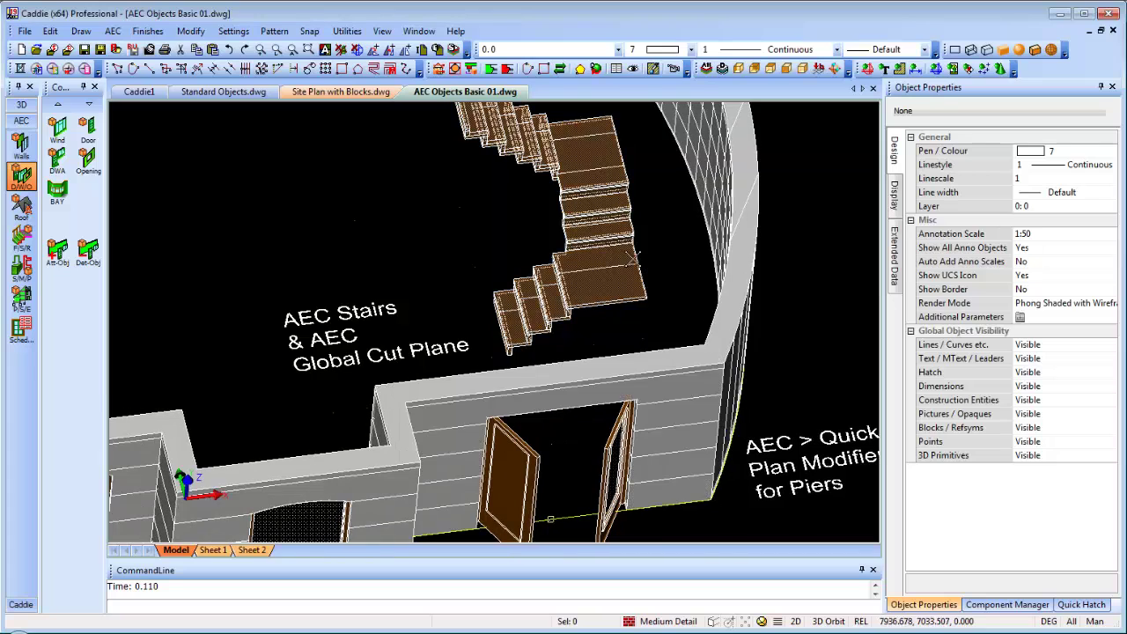
{"action": "left_click", "coordinate": [628, 260]}
{"action": "right_click", "coordinate": [596, 299]}
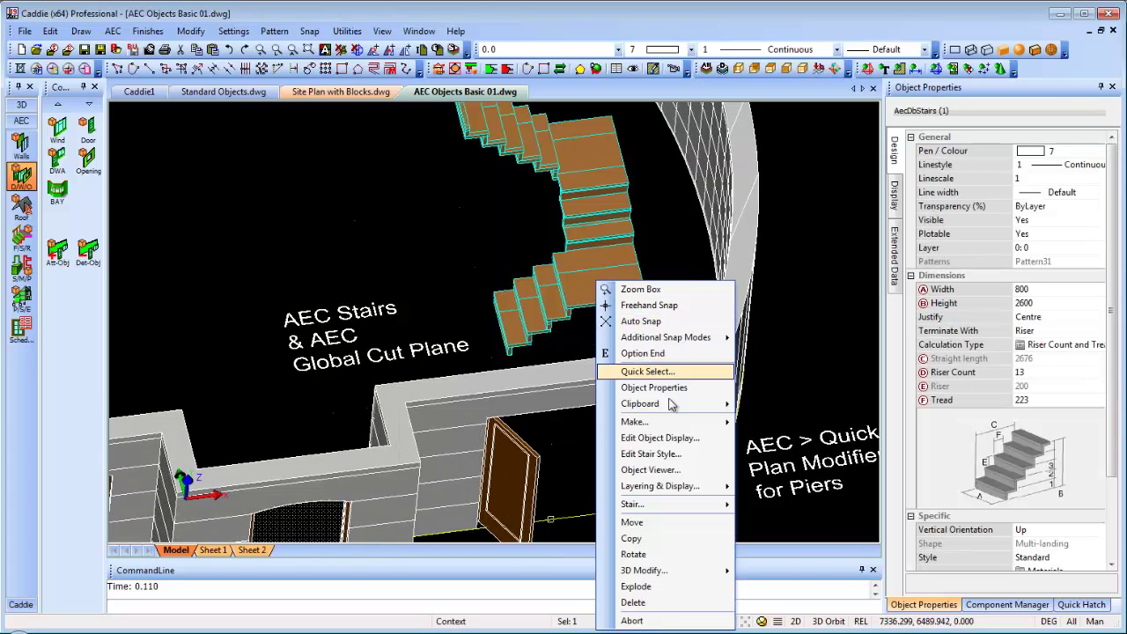
{"action": "mouse_move", "coordinate": [679, 505]}
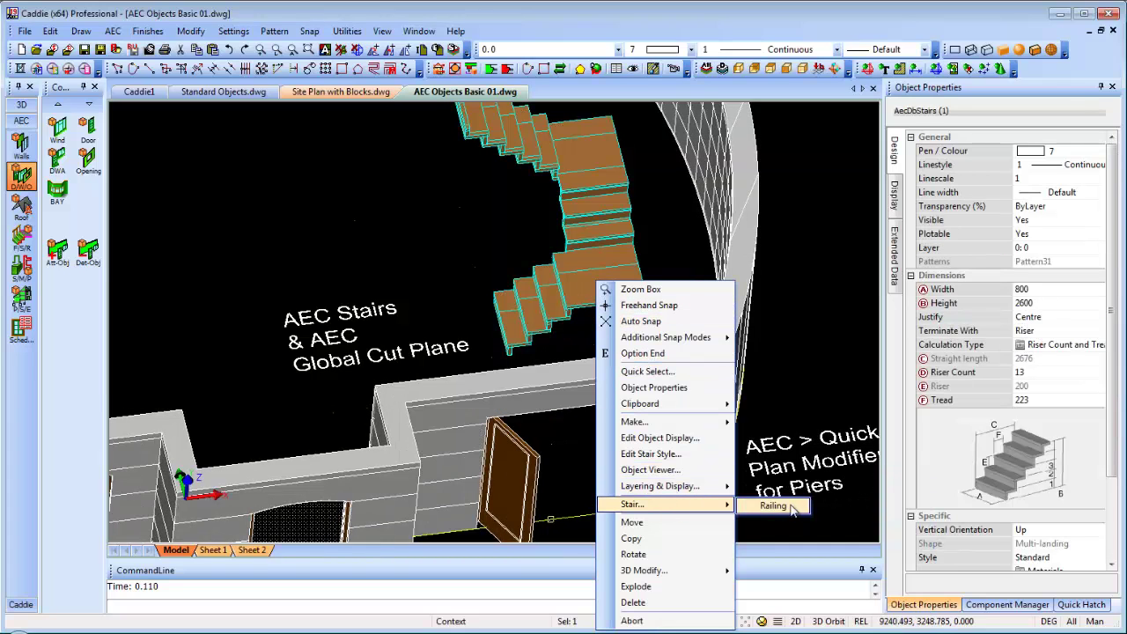
{"action": "left_click", "coordinate": [790, 507]}
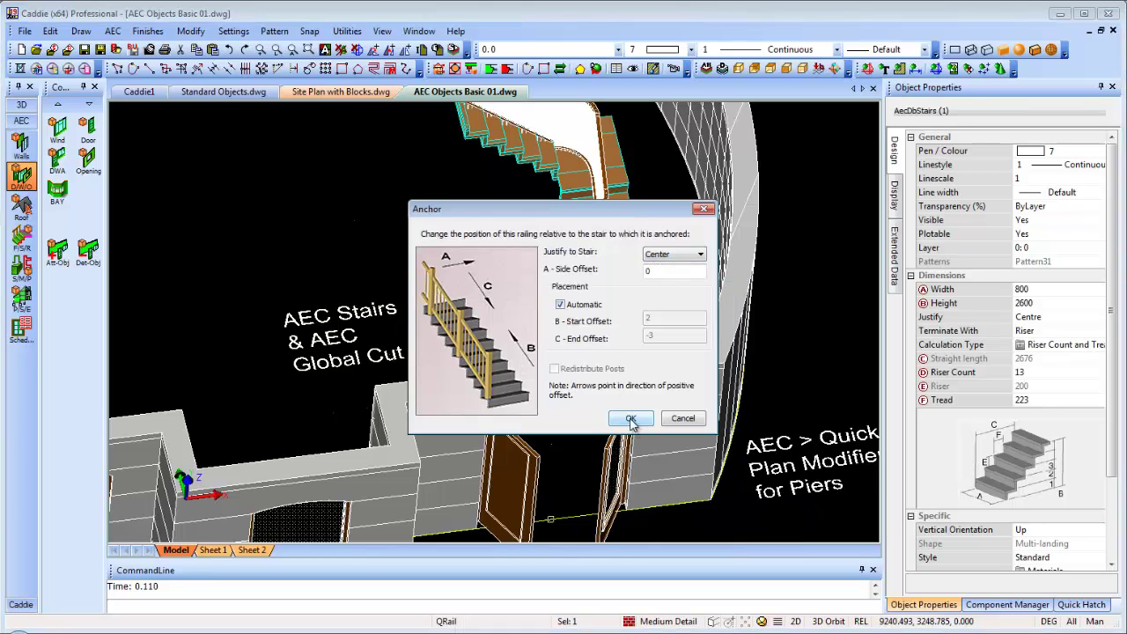
{"action": "left_click", "coordinate": [671, 256]}
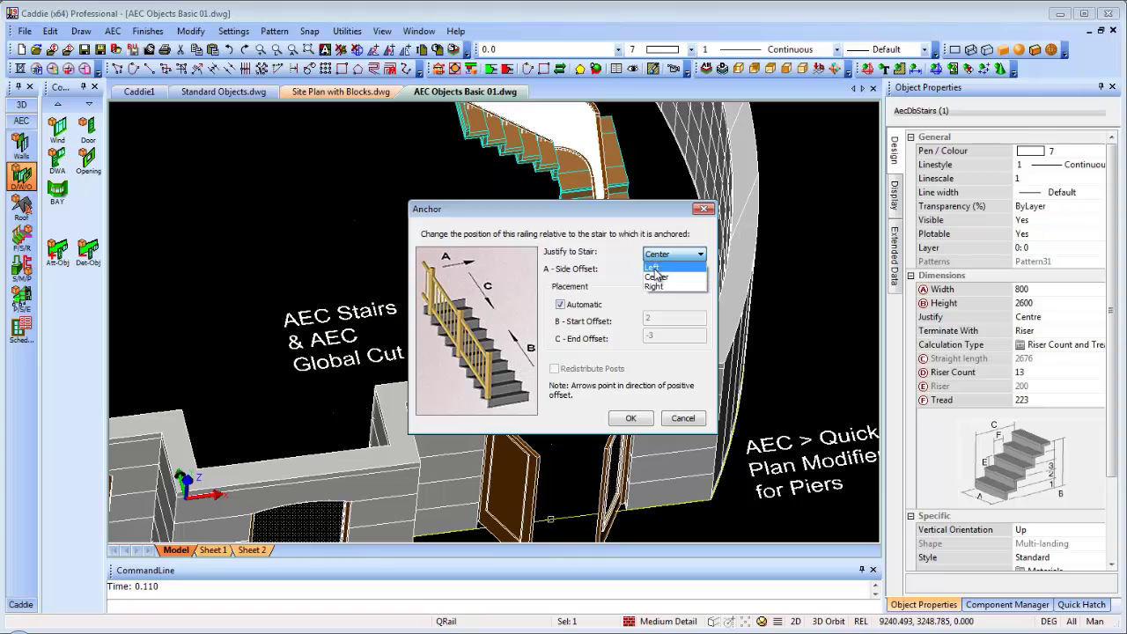
{"action": "left_click", "coordinate": [653, 267]}
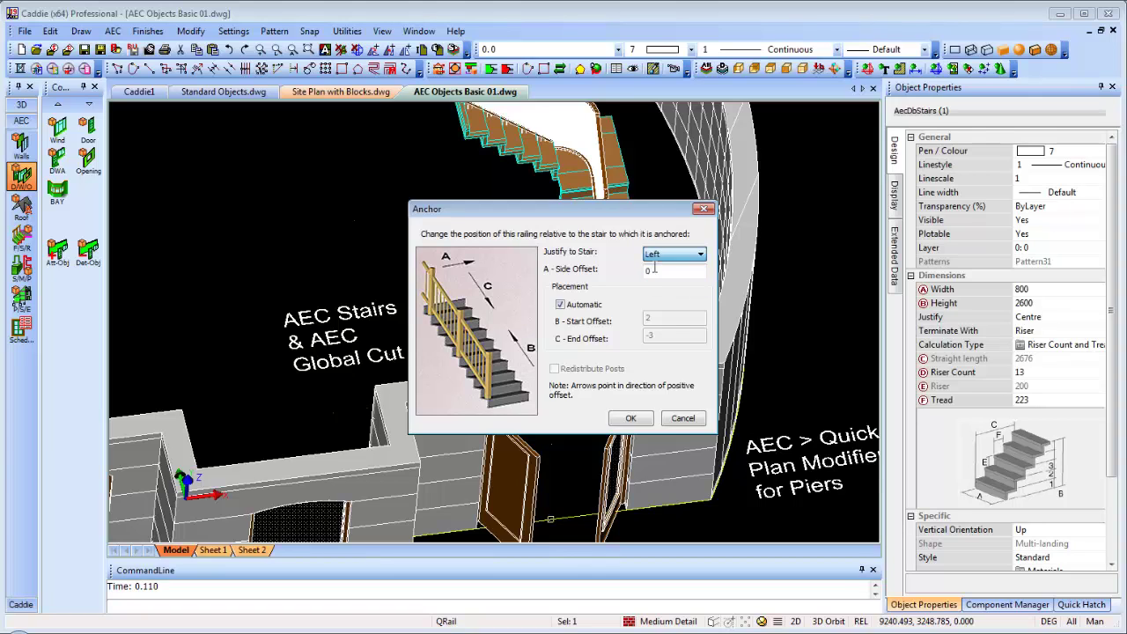
{"action": "left_click", "coordinate": [630, 419]}
{"action": "scroll", "coordinate": [512, 273], "scroll_direction": "down", "scroll_amount": 3}
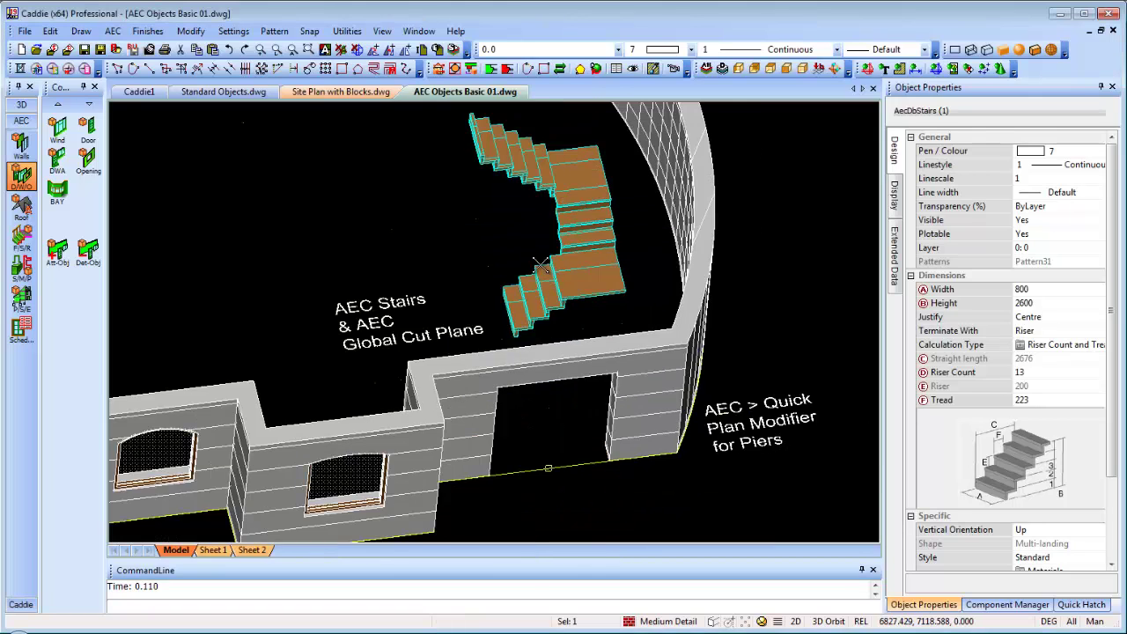
{"action": "key", "text": "Escape"}
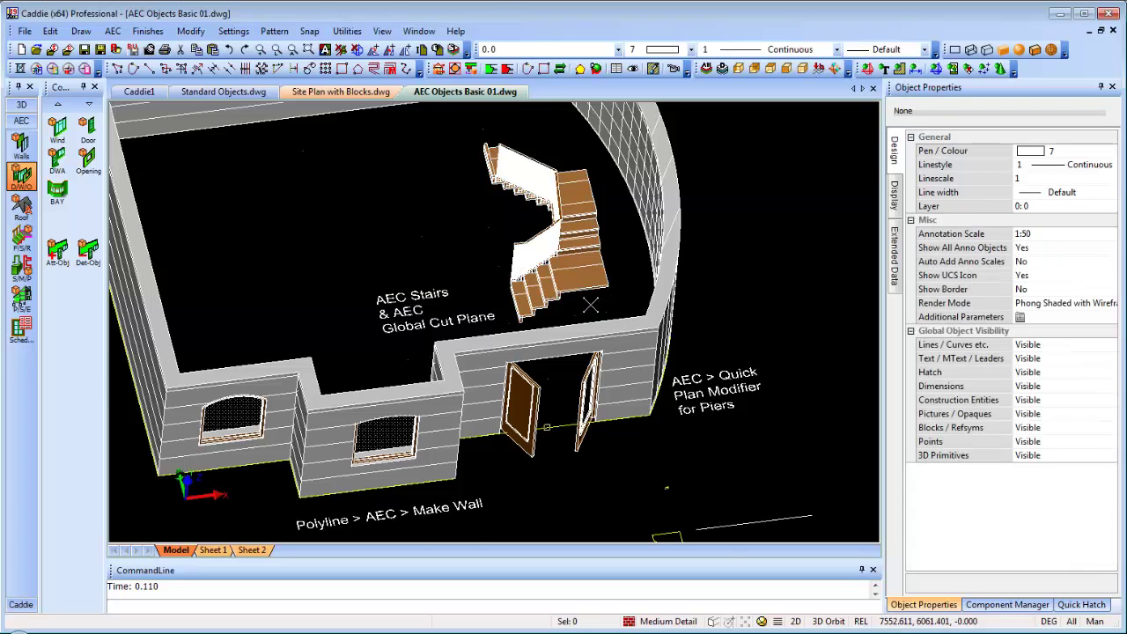
Step: Return to the top plan view and bring the door and frame schedule beside the building into view
{"action": "middle_click_drag", "start_coordinate": [513, 273], "coordinate": [539, 256]}
{"action": "left_click", "coordinate": [770, 68]}
{"action": "middle_click_drag", "start_coordinate": [422, 318], "coordinate": [524, 354]}
{"action": "scroll", "coordinate": [274, 310], "scroll_direction": "up", "scroll_amount": 5}
{"action": "scroll", "coordinate": [342, 252], "scroll_direction": "down", "scroll_amount": 8}
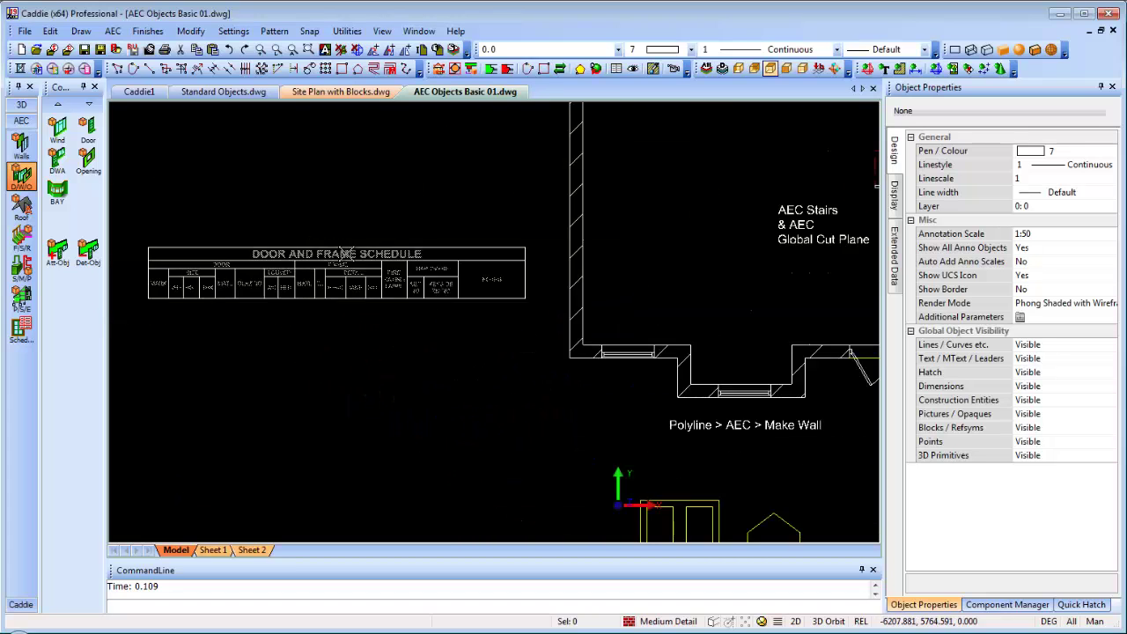
Step: Place three Standard windows, 1200 wide and 1350 high, along the outside face of the building's left wall
{"action": "scroll", "coordinate": [299, 228], "scroll_direction": "up", "scroll_amount": 3}
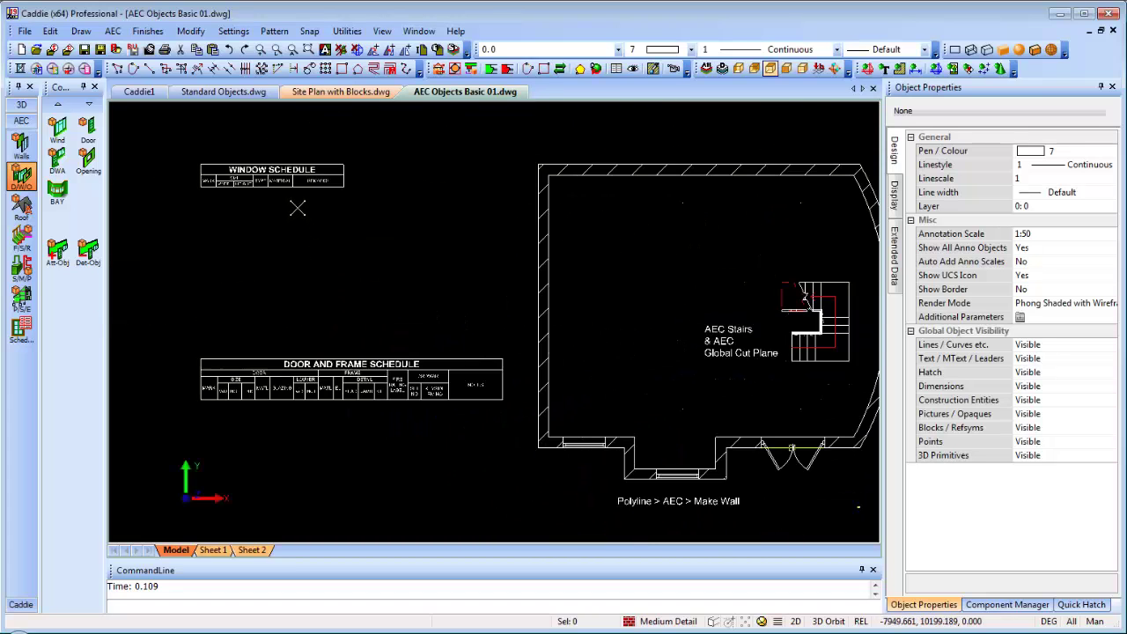
{"action": "middle_click_drag", "start_coordinate": [548, 380], "coordinate": [441, 360]}
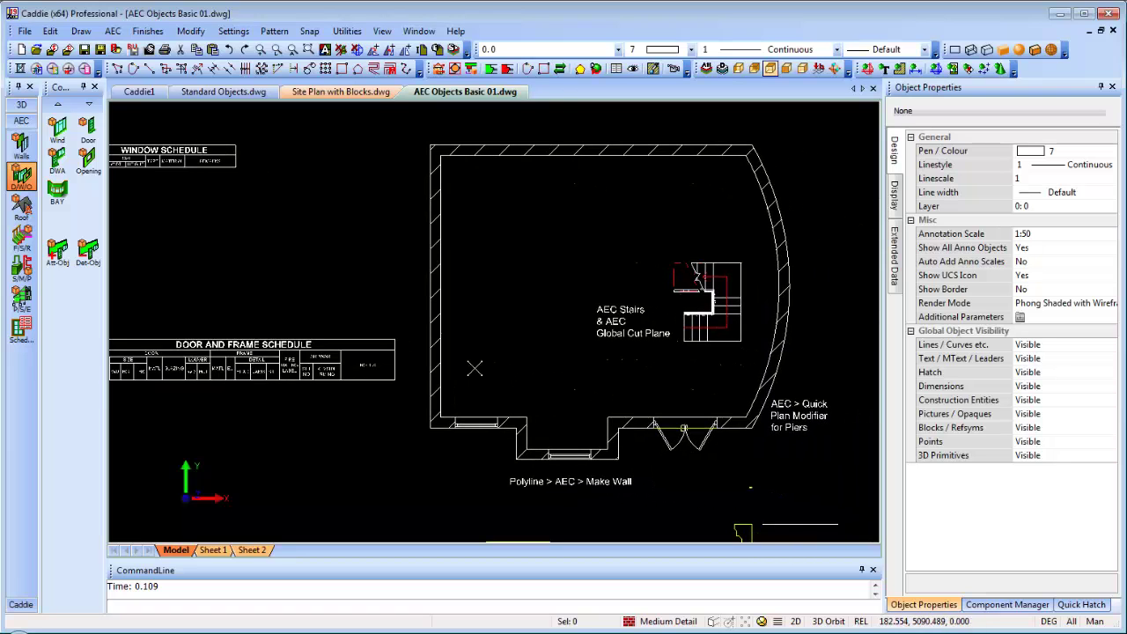
{"action": "left_click", "coordinate": [68, 132]}
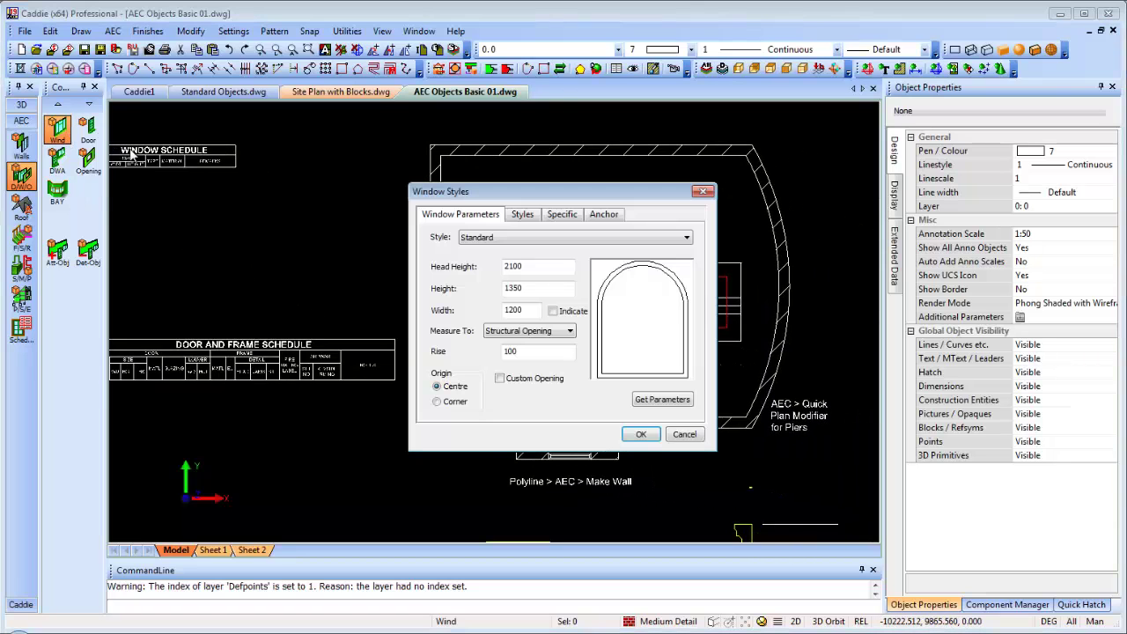
{"action": "left_click", "coordinate": [641, 435]}
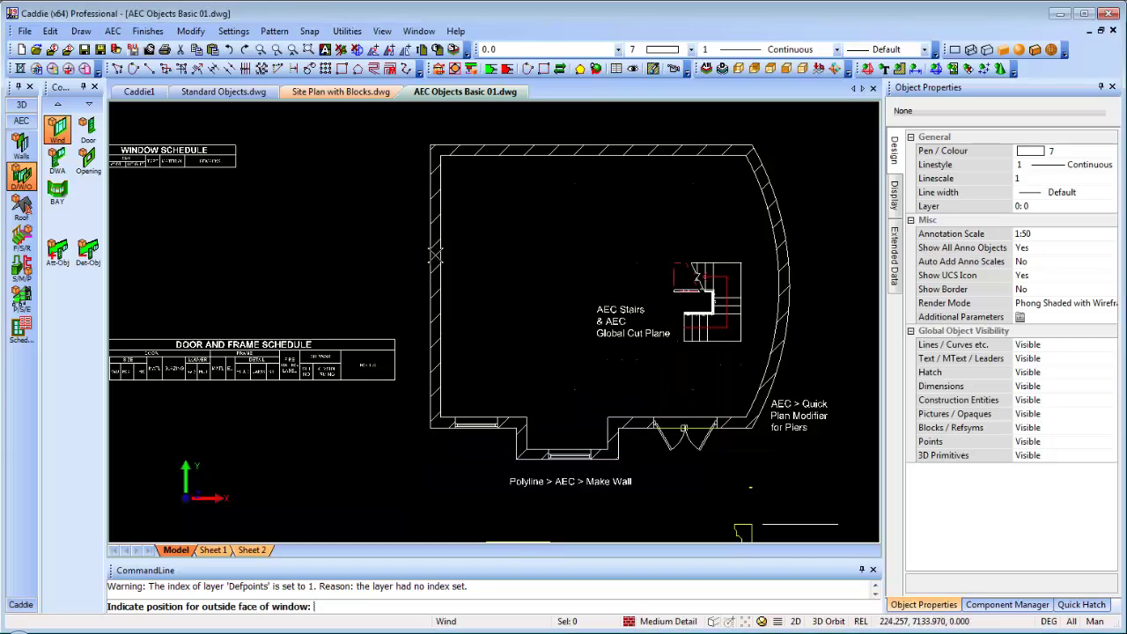
{"action": "left_click", "coordinate": [426, 204]}
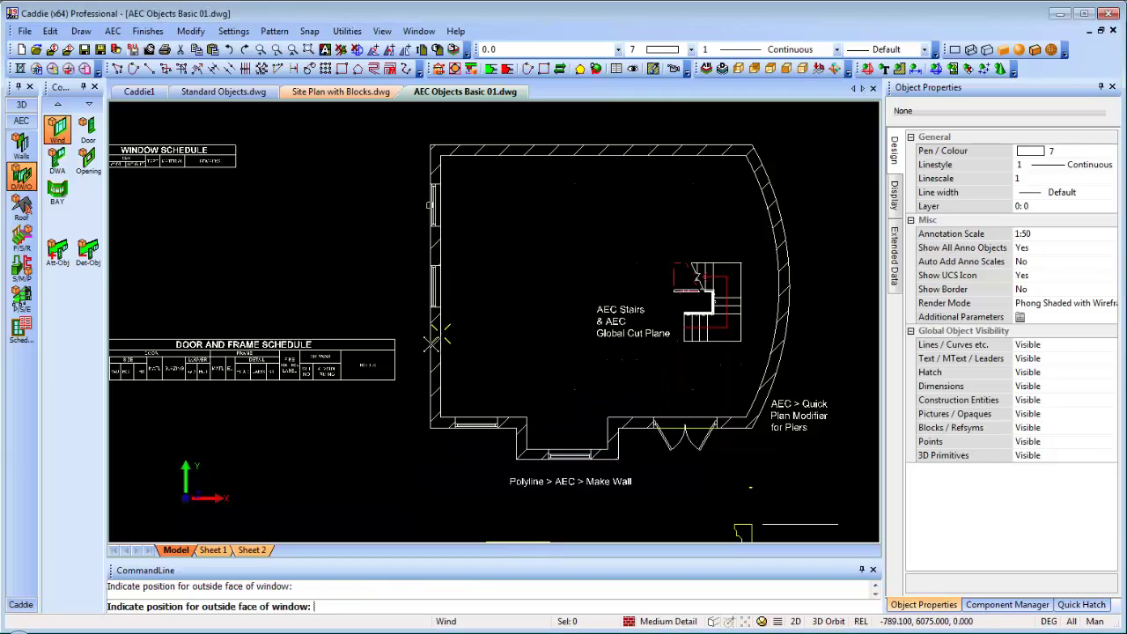
{"action": "key", "text": "Escape"}
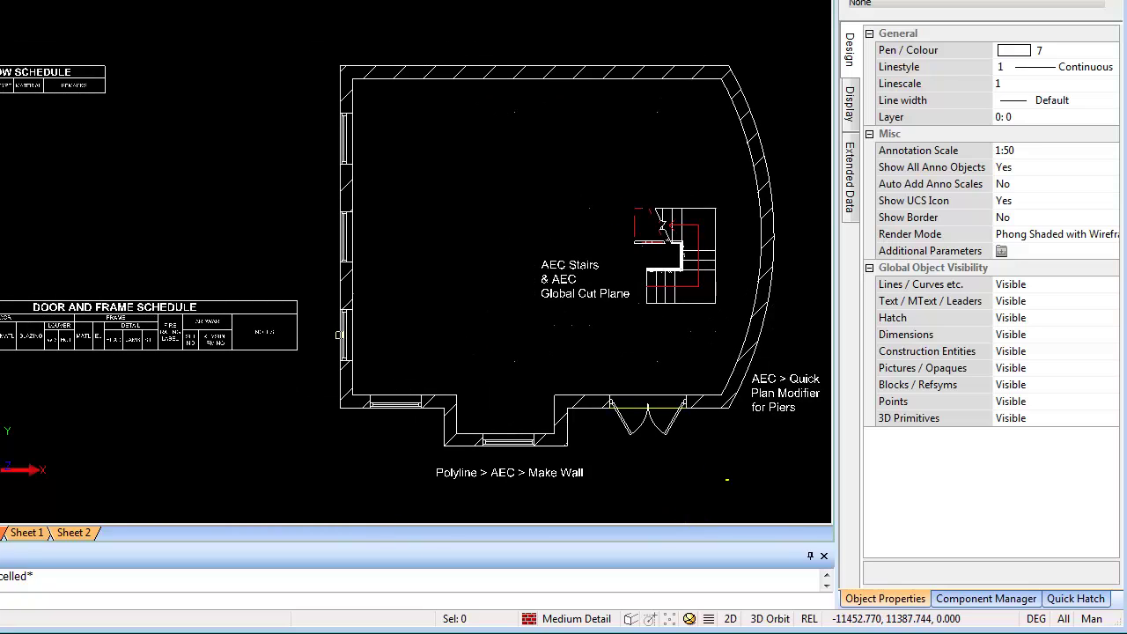
Step: Add the building's objects to the Window Schedule table by enclosing the whole plan in a selection rectangle
{"action": "left_click", "coordinate": [53, 85]}
{"action": "right_click", "coordinate": [195, 129]}
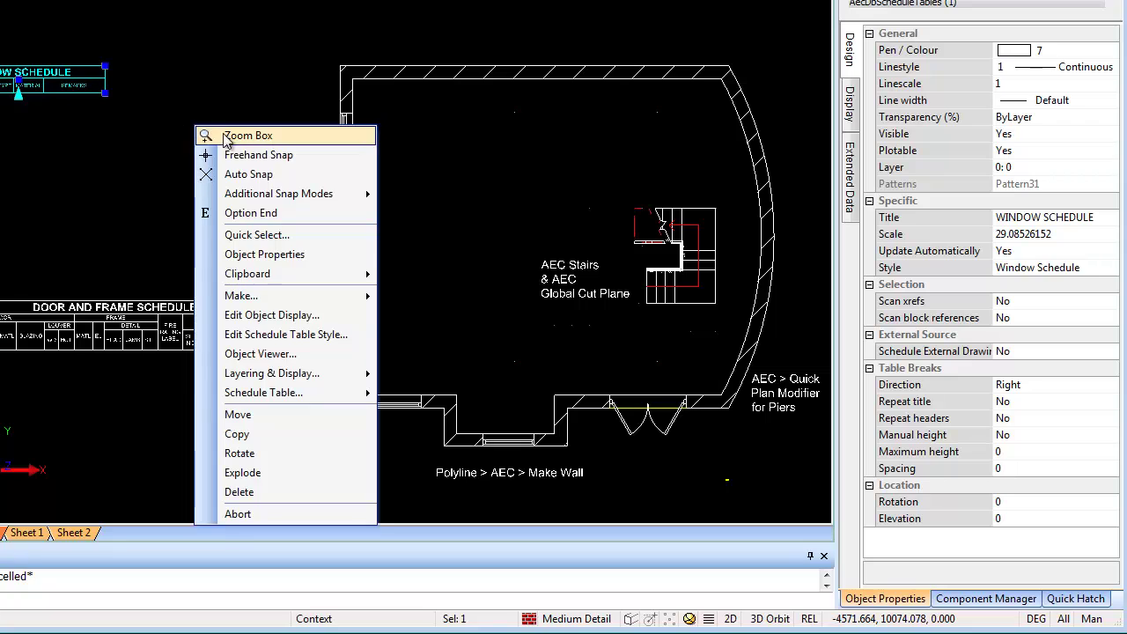
{"action": "mouse_move", "coordinate": [337, 393]}
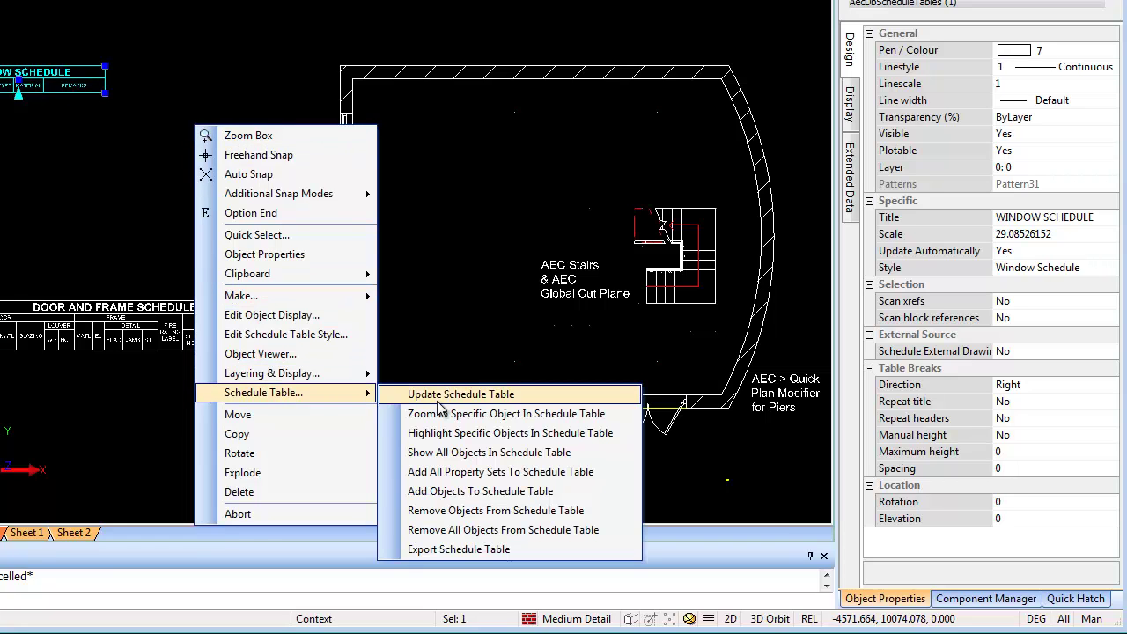
{"action": "left_click", "coordinate": [476, 491]}
{"action": "left_click", "coordinate": [290, 7]}
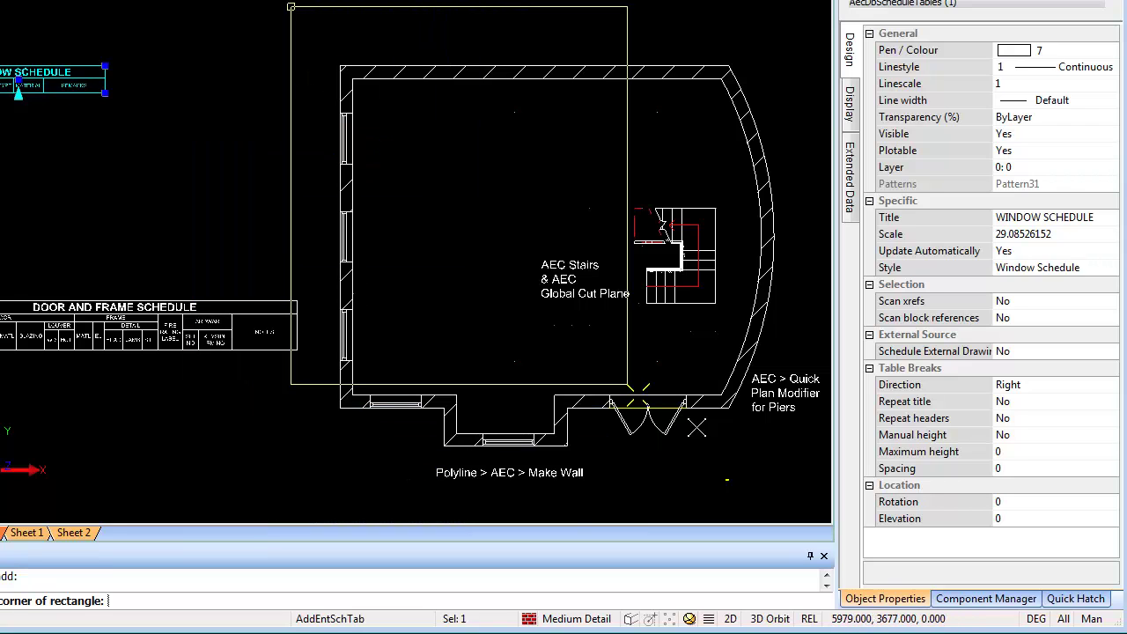
{"action": "left_click", "coordinate": [793, 491]}
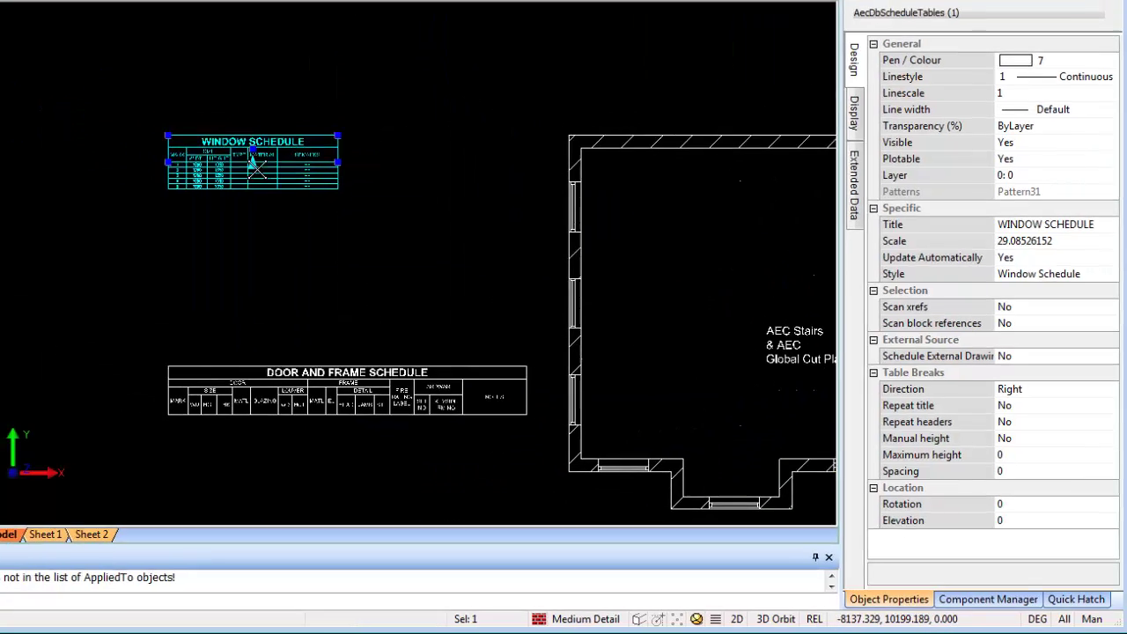
{"action": "scroll", "coordinate": [256, 168], "scroll_direction": "up", "scroll_amount": 7}
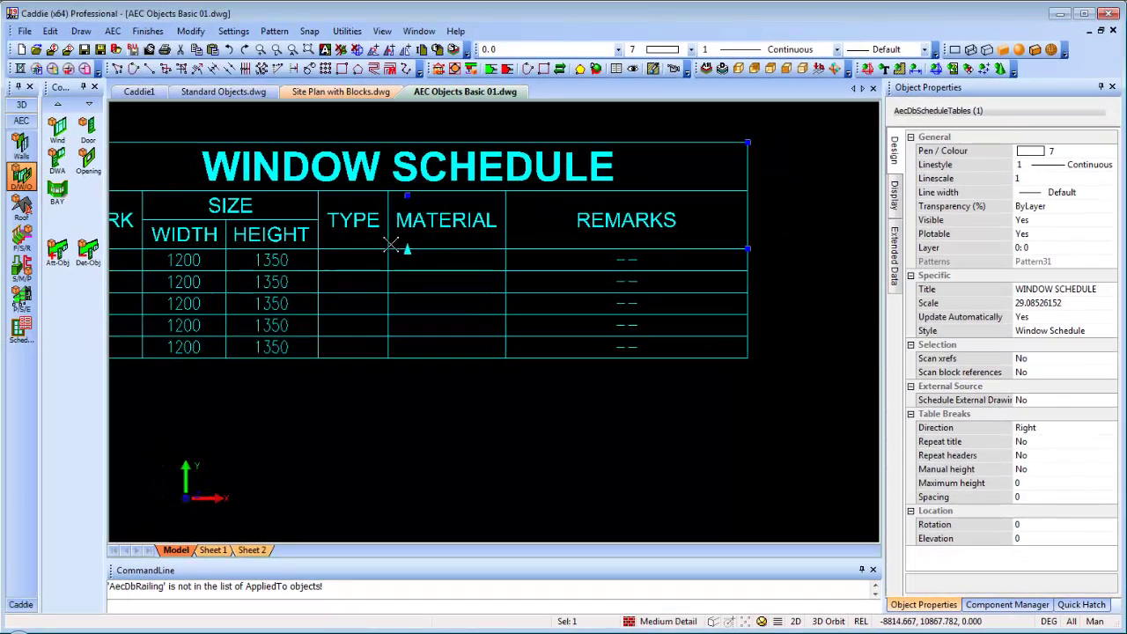
{"action": "scroll", "coordinate": [254, 177], "scroll_direction": "down", "scroll_amount": 2}
{"action": "key", "text": "Escape"}
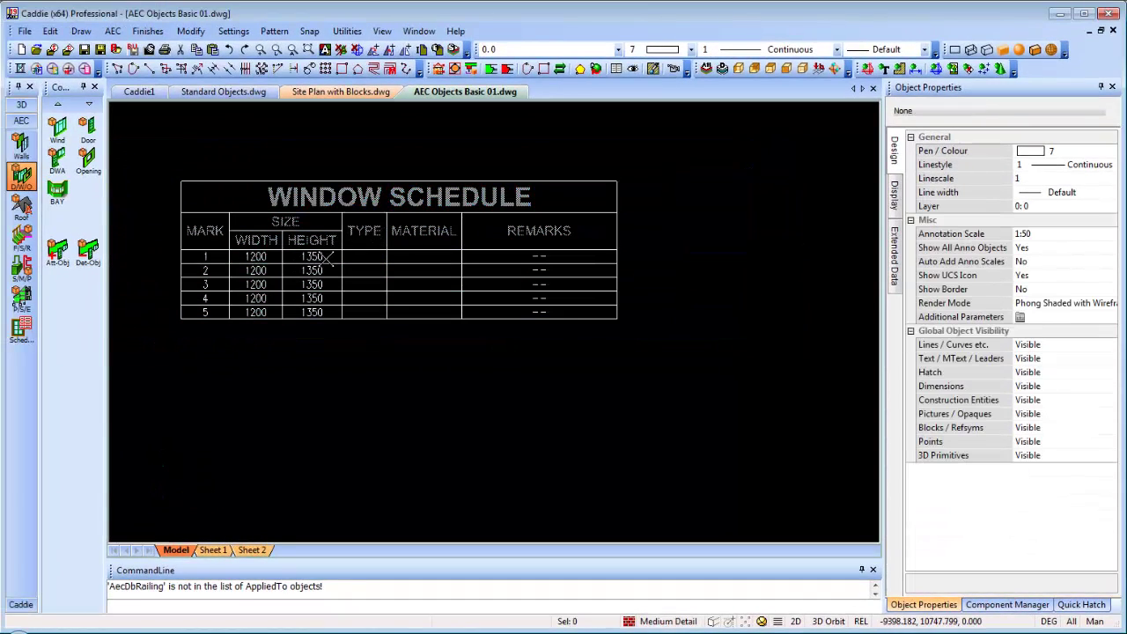
Step: Use Zoom to Specific Object on the first entry of the Window Schedule to locate that window in the plan
{"action": "left_click", "coordinate": [307, 321]}
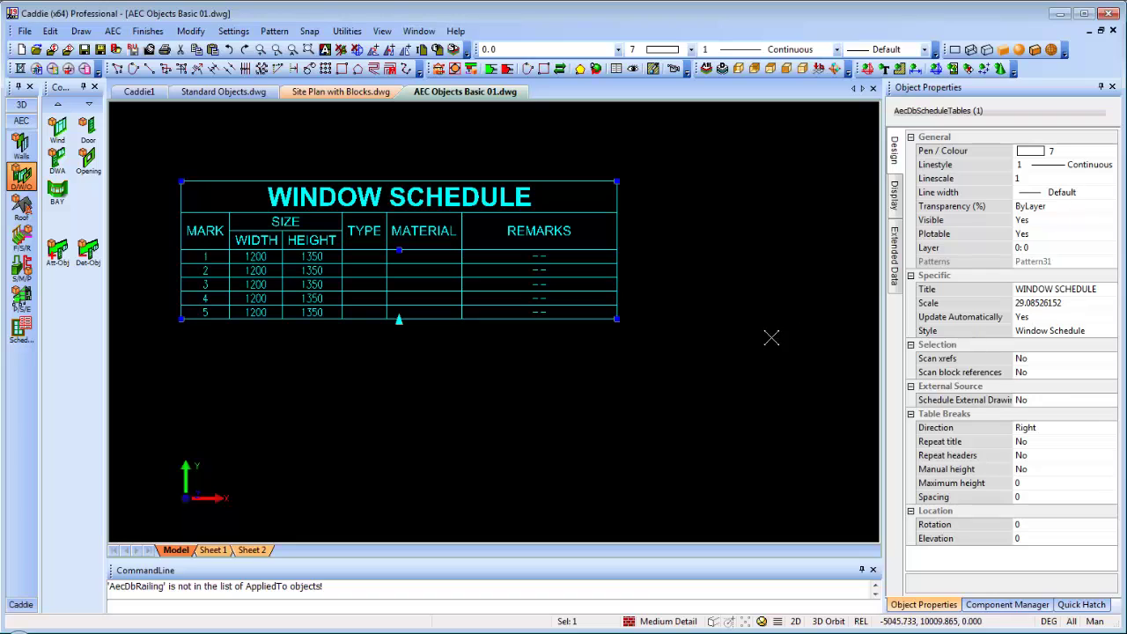
{"action": "right_click", "coordinate": [352, 258]}
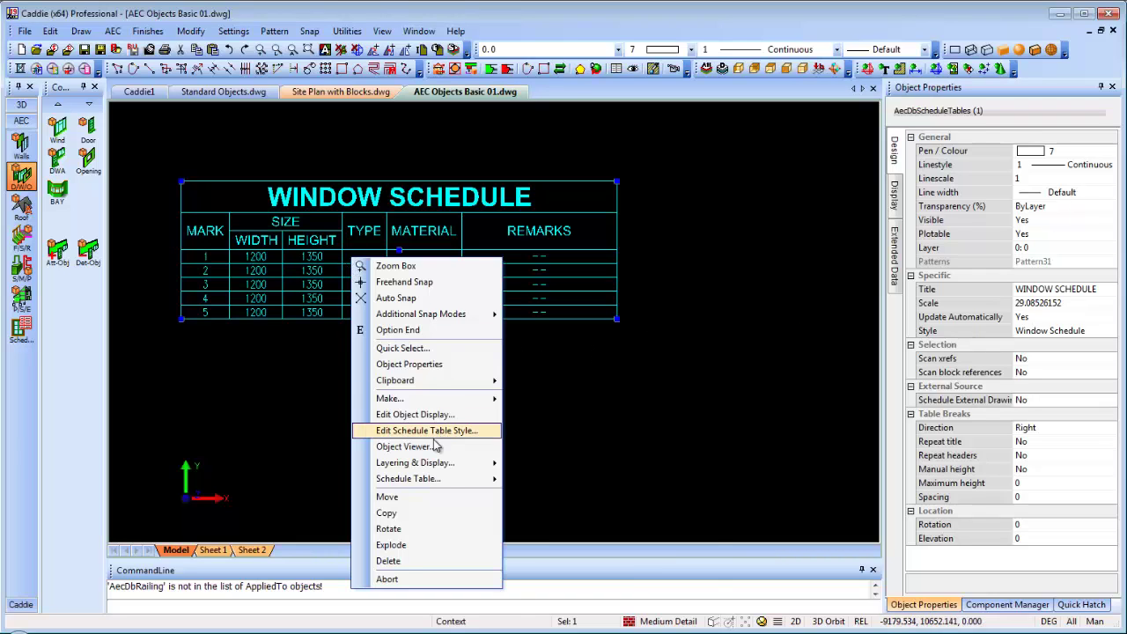
{"action": "mouse_move", "coordinate": [446, 486]}
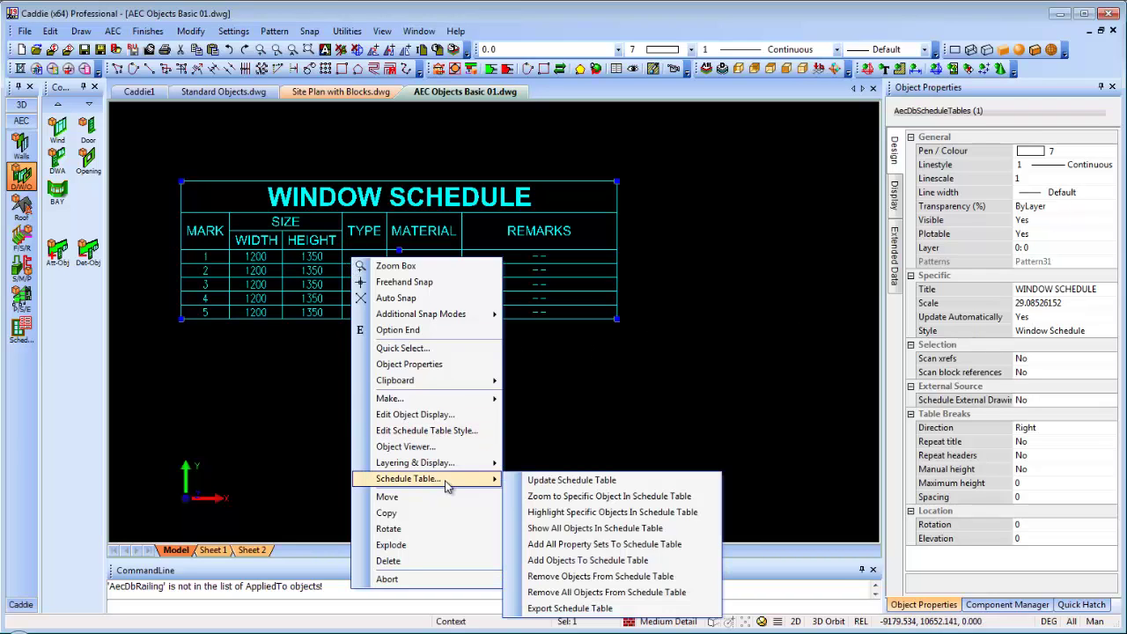
{"action": "left_click", "coordinate": [560, 498]}
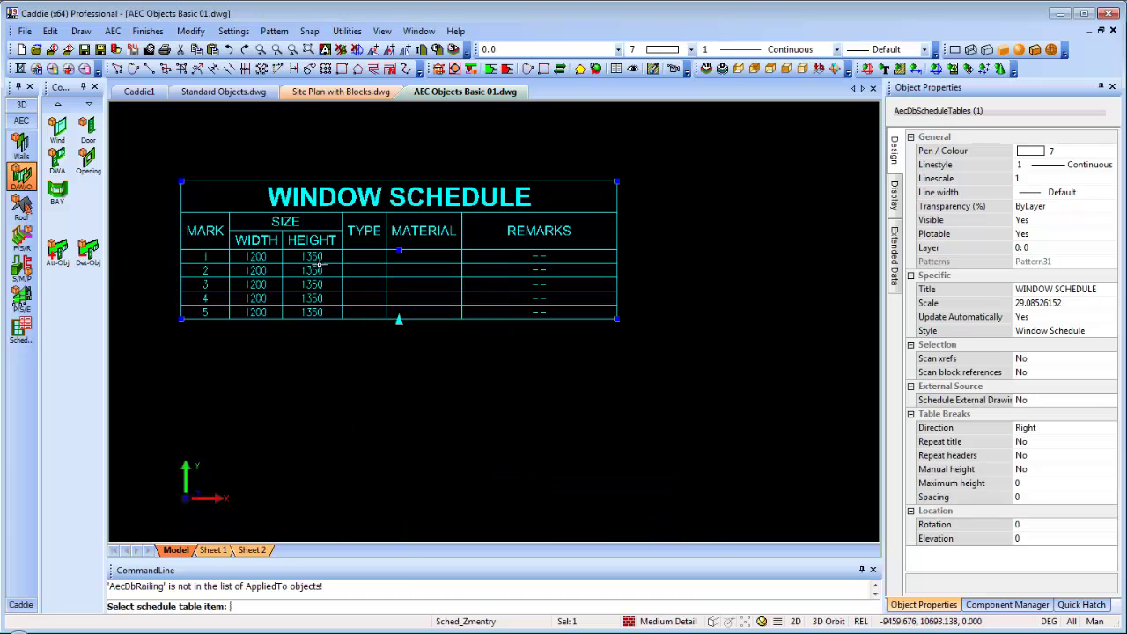
{"action": "scroll", "coordinate": [315, 252], "scroll_direction": "up", "scroll_amount": 3}
{"action": "left_click", "coordinate": [315, 253]}
{"action": "scroll", "coordinate": [340, 259], "scroll_direction": "down", "scroll_amount": 4}
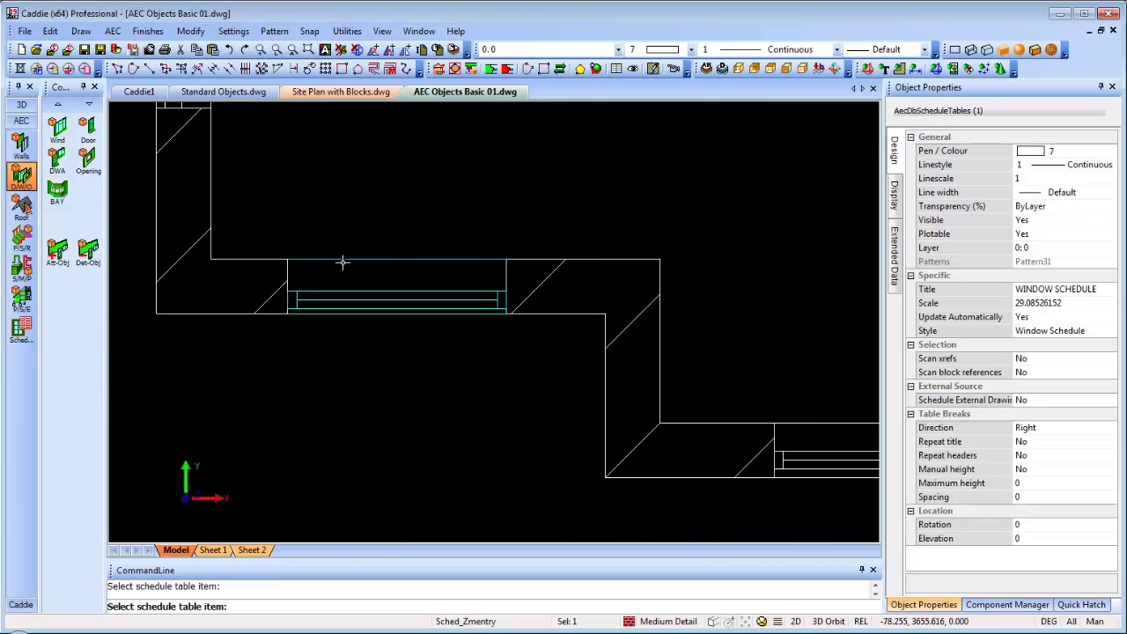
{"action": "scroll", "coordinate": [390, 283], "scroll_direction": "down", "scroll_amount": 2}
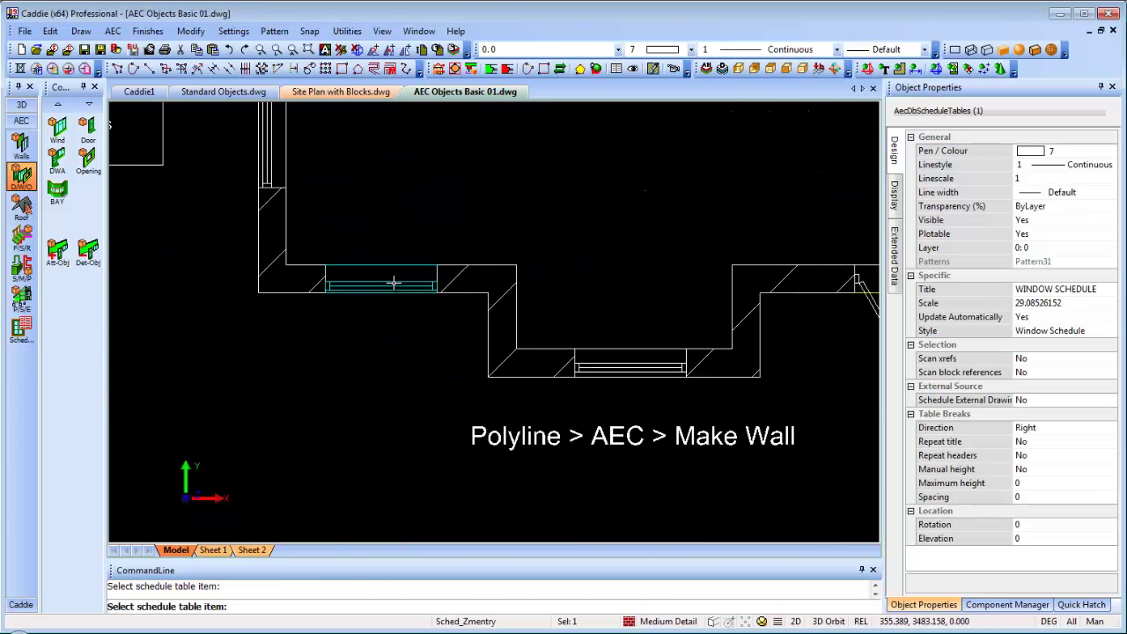
{"action": "scroll", "coordinate": [394, 283], "scroll_direction": "down", "scroll_amount": 2}
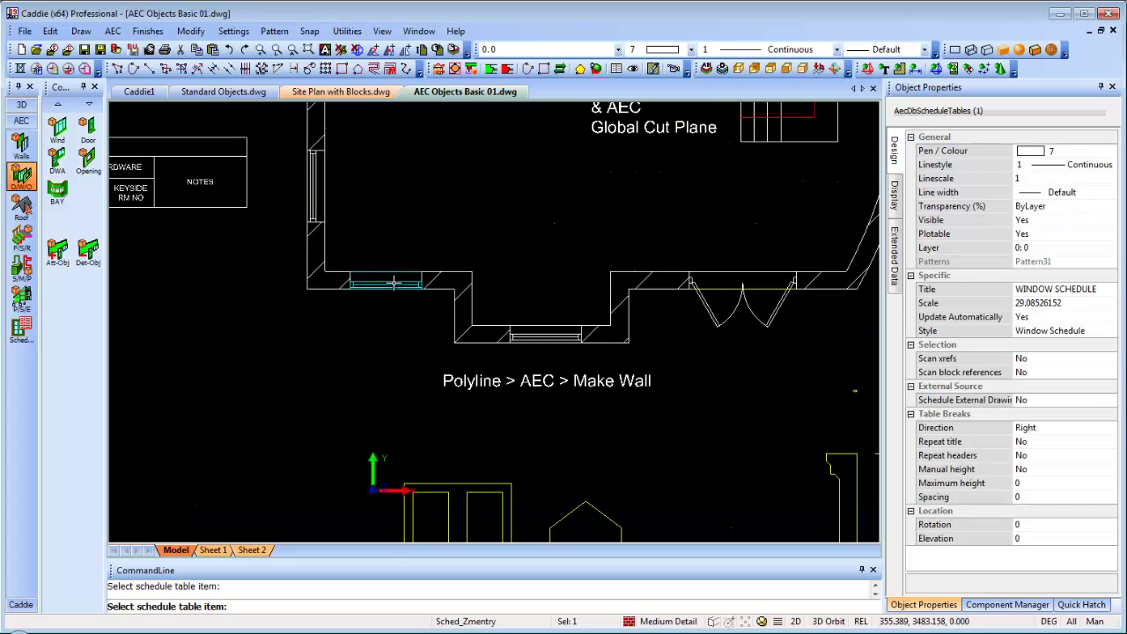
{"action": "middle_click_drag", "start_coordinate": [396, 283], "coordinate": [373, 353]}
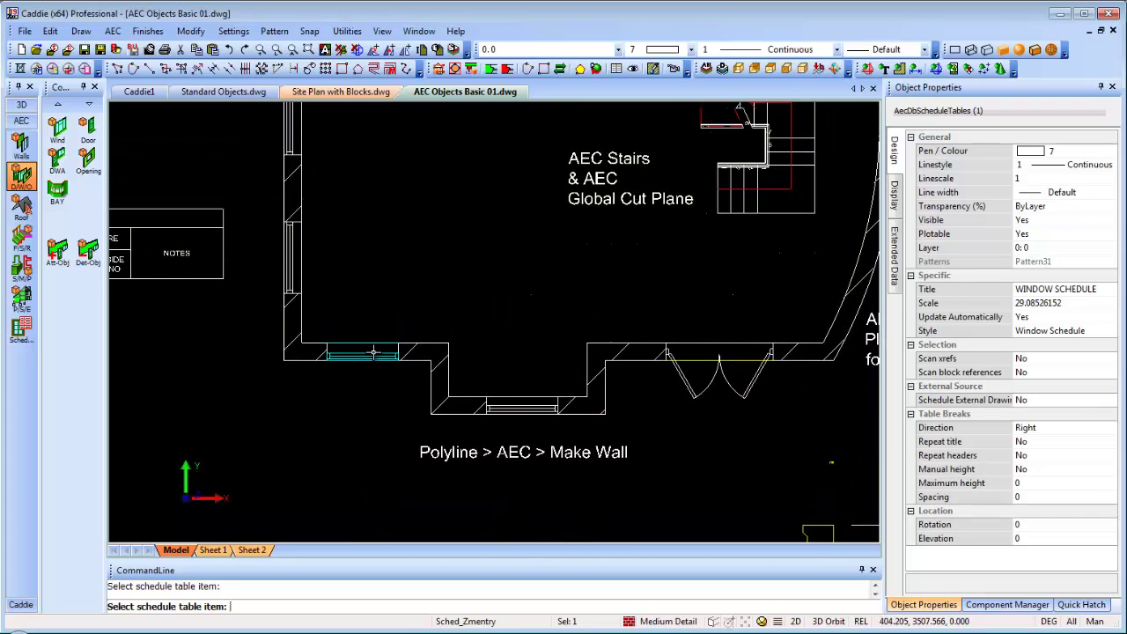
{"action": "key", "text": "Escape"}
Step: Copy the wall containing the double door to the empty area right of the building, below the Quick Plan Modifier note
{"action": "scroll", "coordinate": [382, 346], "scroll_direction": "down", "scroll_amount": 1}
{"action": "scroll", "coordinate": [395, 351], "scroll_direction": "down", "scroll_amount": 2}
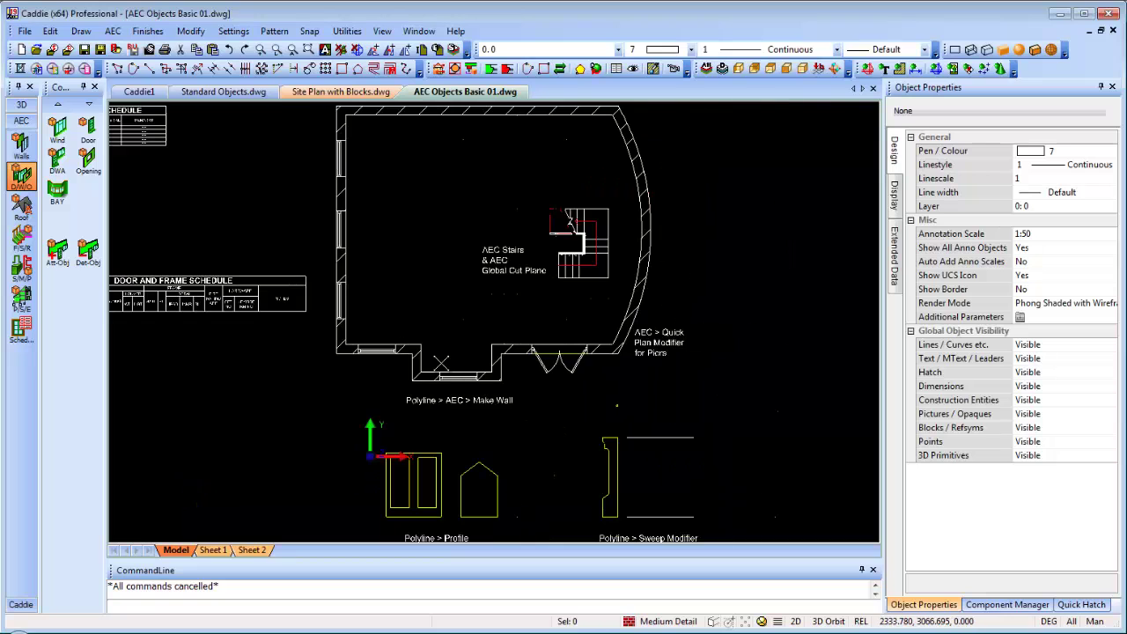
{"action": "middle_click_drag", "start_coordinate": [458, 395], "coordinate": [430, 313]}
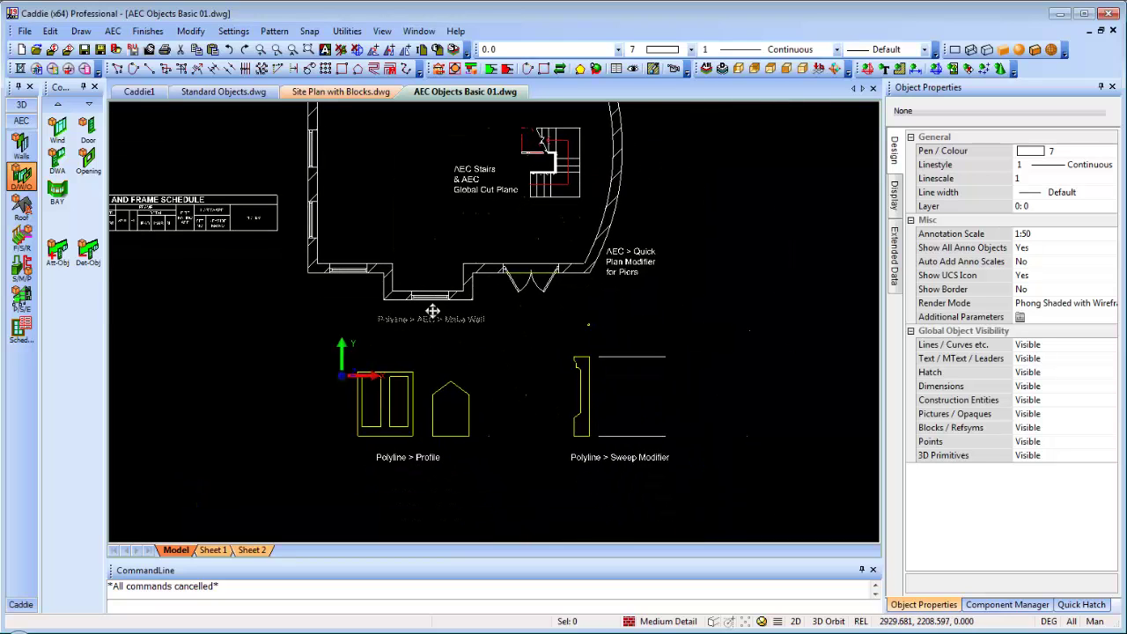
{"action": "left_click", "coordinate": [486, 252]}
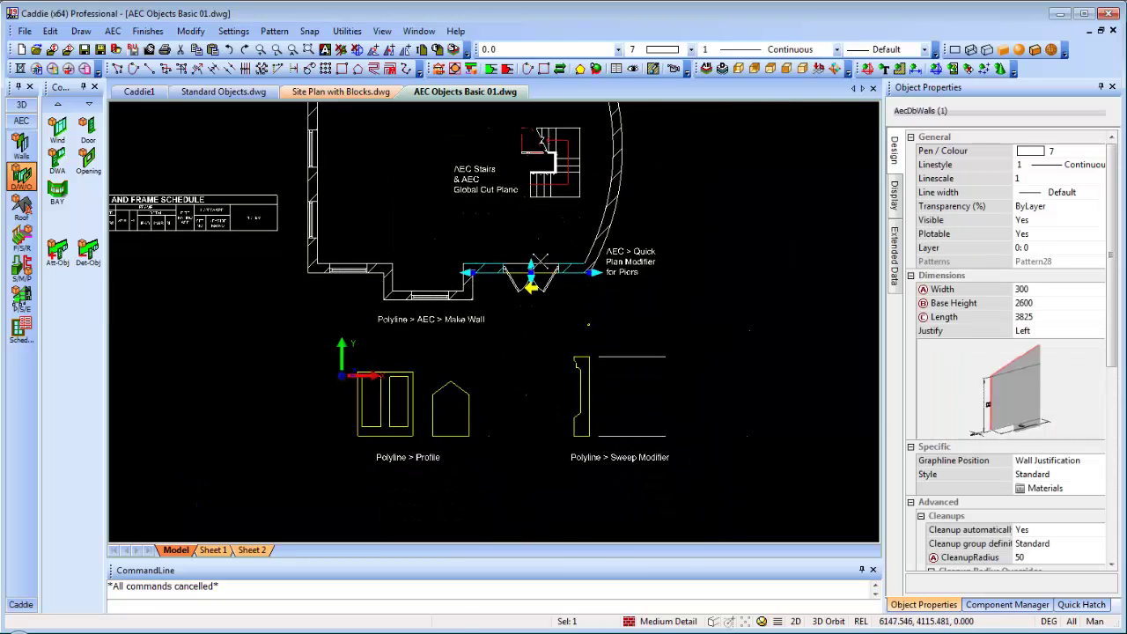
{"action": "right_click", "coordinate": [539, 262]}
{"action": "left_click", "coordinate": [581, 519]}
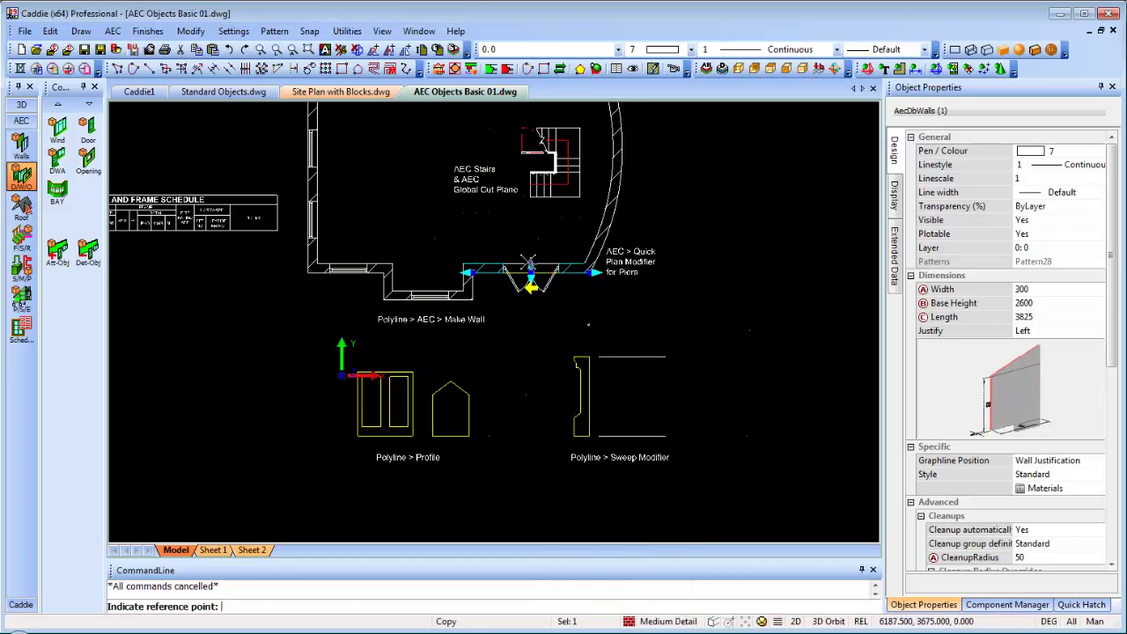
{"action": "left_click", "coordinate": [530, 264]}
{"action": "left_click", "coordinate": [704, 313]}
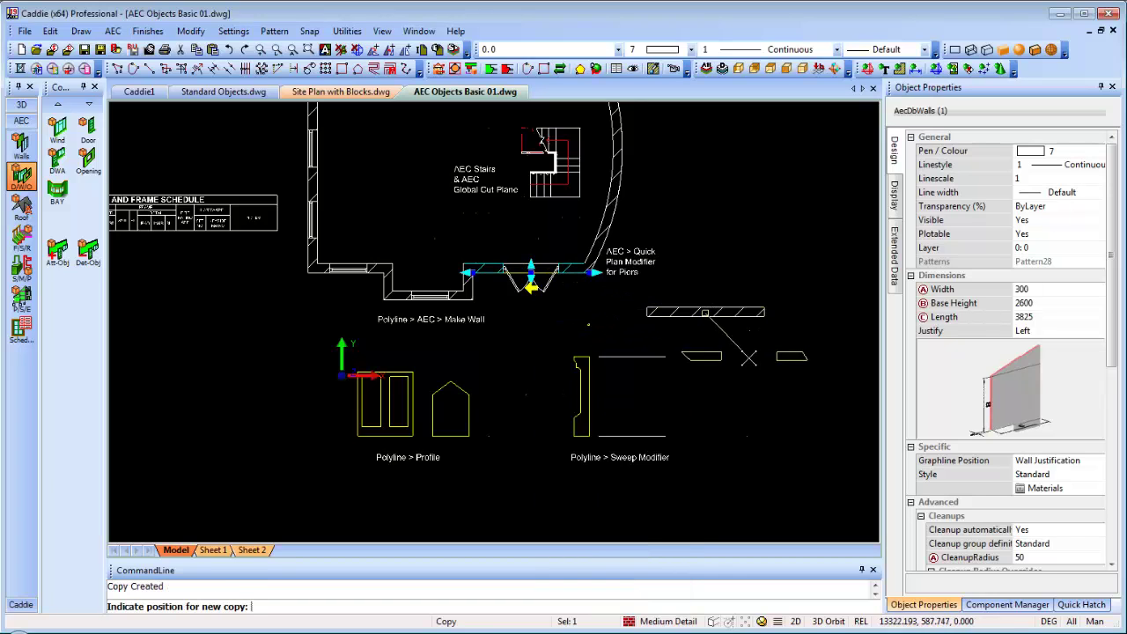
{"action": "key", "text": "Escape"}
Step: Make a profile definition named Sweep from the moulded polyline, with its origin at the bottom-right corner and no additional polyline
{"action": "mouse_move", "coordinate": [744, 338]}
{"action": "middle_mouse_down"}
{"action": "mouse_move", "coordinate": [737, 254]}
{"action": "mouse_move", "coordinate": [663, 171]}
{"action": "middle_mouse_up"}
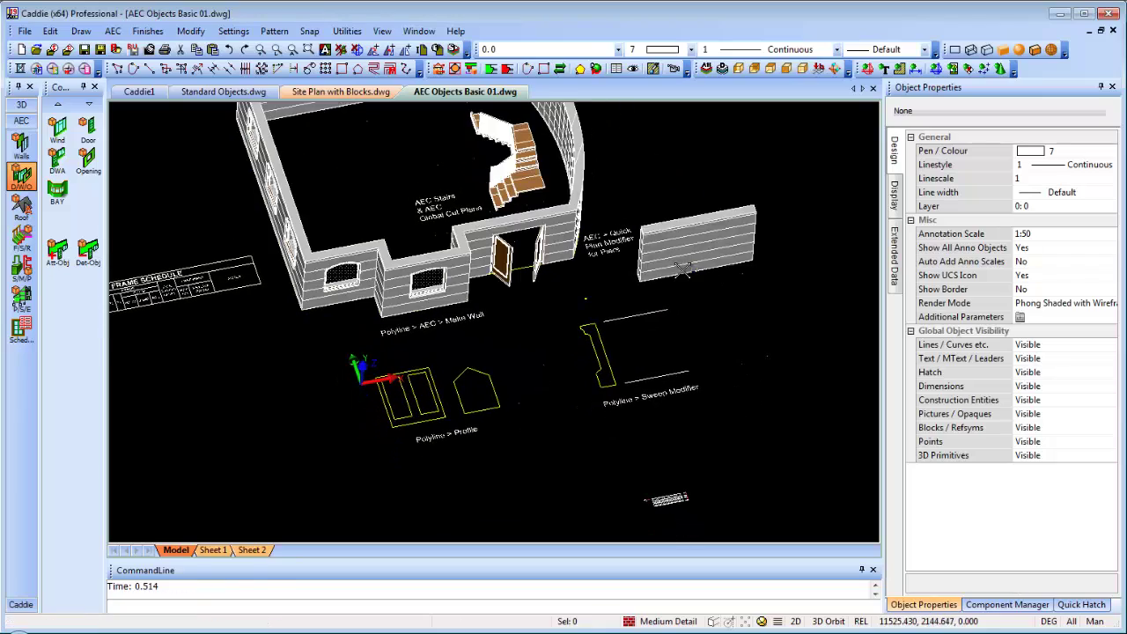
{"action": "scroll", "coordinate": [667, 256], "scroll_direction": "up", "scroll_amount": 5}
{"action": "middle_click_drag", "start_coordinate": [625, 326], "coordinate": [434, 217]}
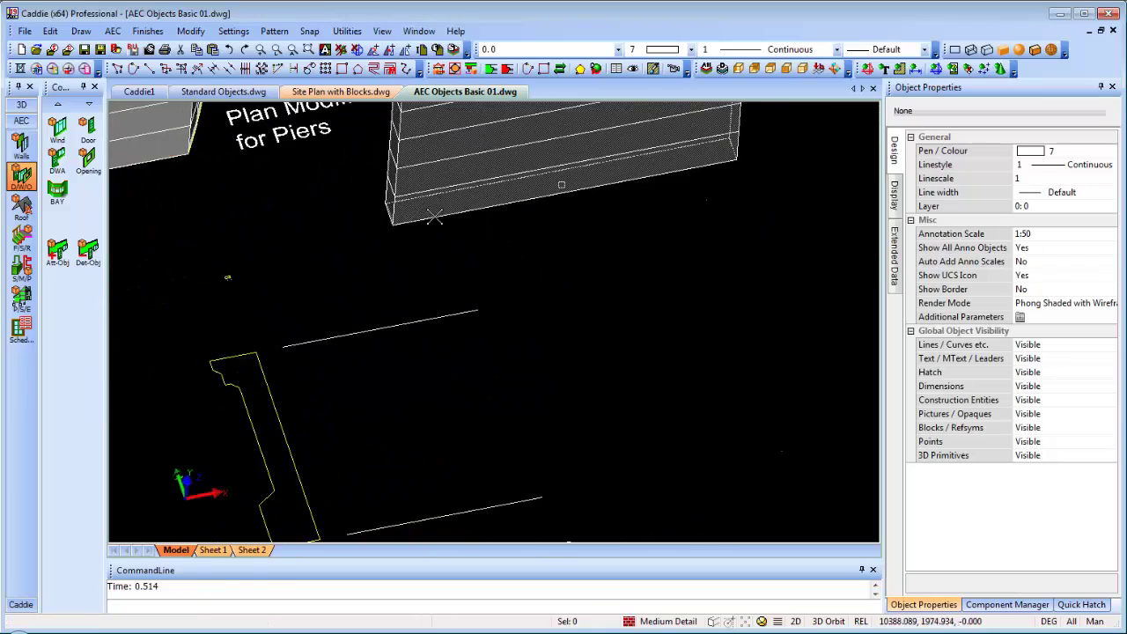
{"action": "scroll", "coordinate": [363, 357], "scroll_direction": "down", "scroll_amount": 2}
{"action": "left_click", "coordinate": [313, 365]}
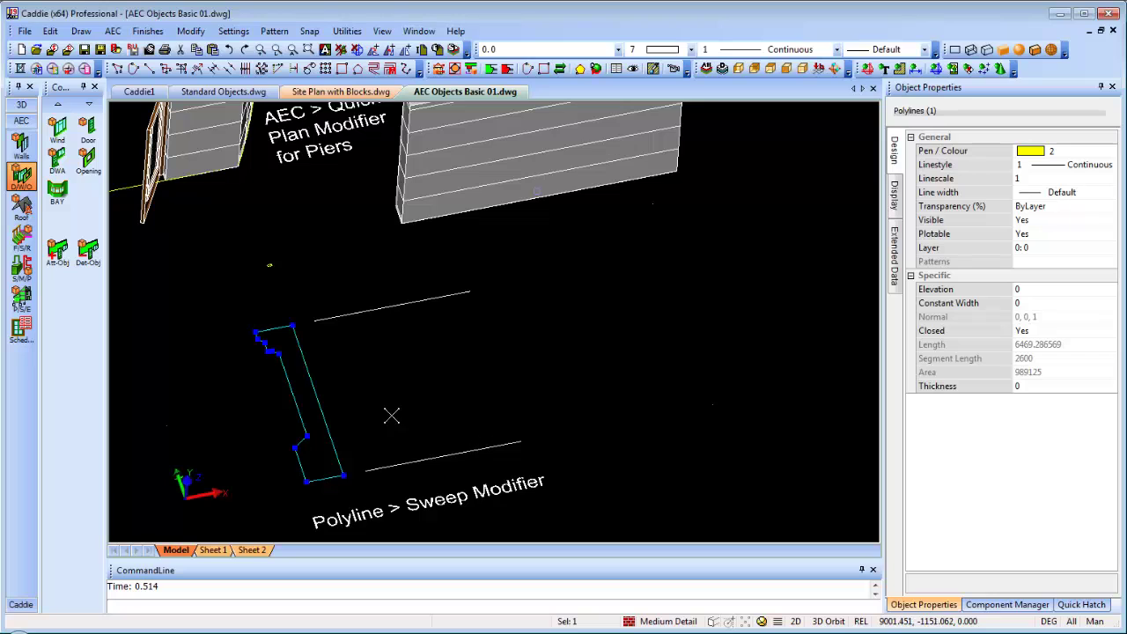
{"action": "right_click", "coordinate": [361, 393]}
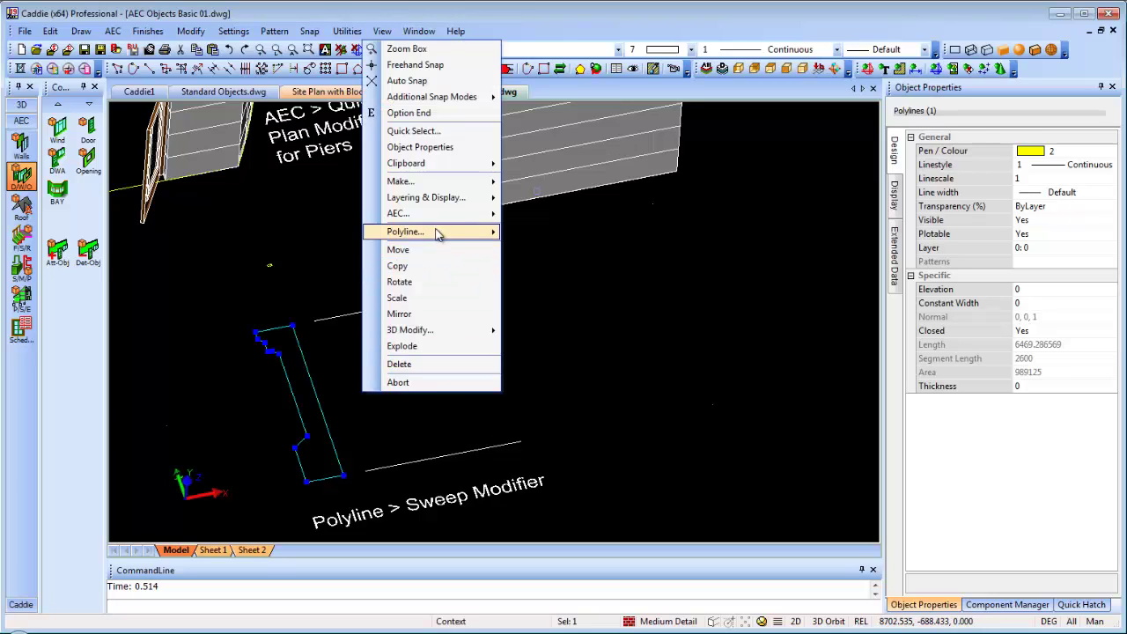
{"action": "mouse_move", "coordinate": [478, 235]}
{"action": "mouse_move", "coordinate": [480, 214]}
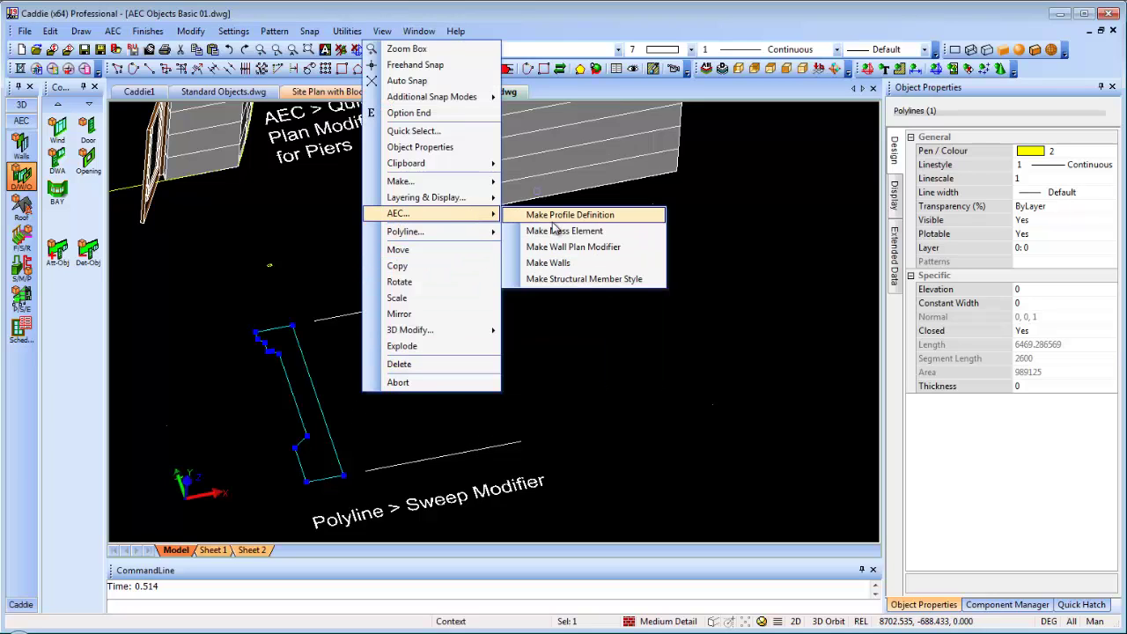
{"action": "left_click", "coordinate": [569, 215]}
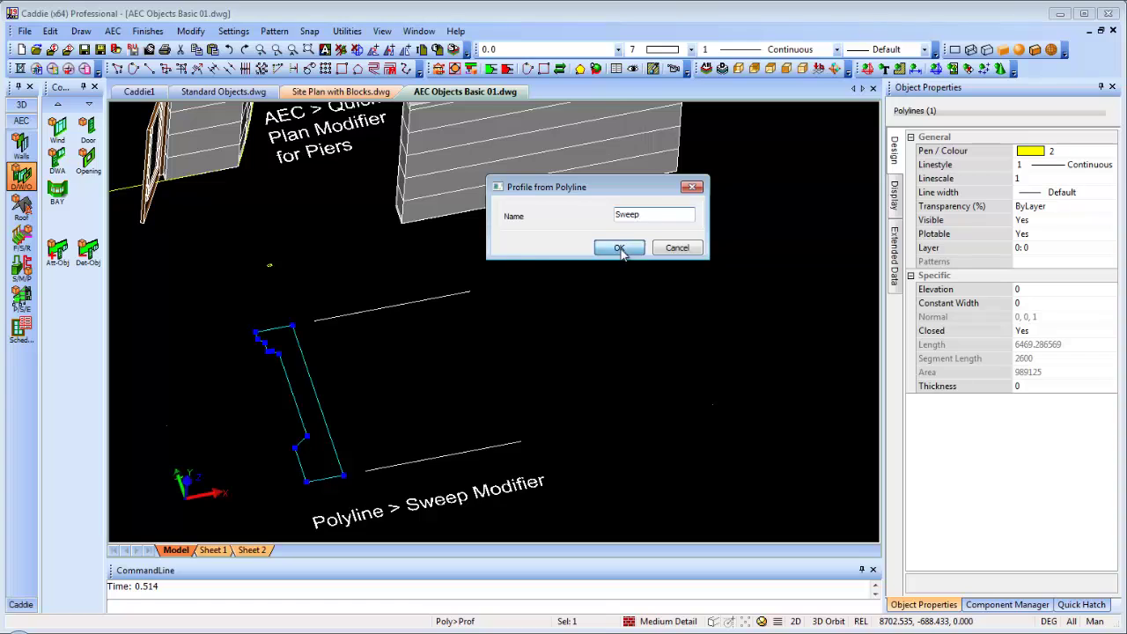
{"action": "left_click", "coordinate": [619, 247]}
{"action": "left_click", "coordinate": [343, 475]}
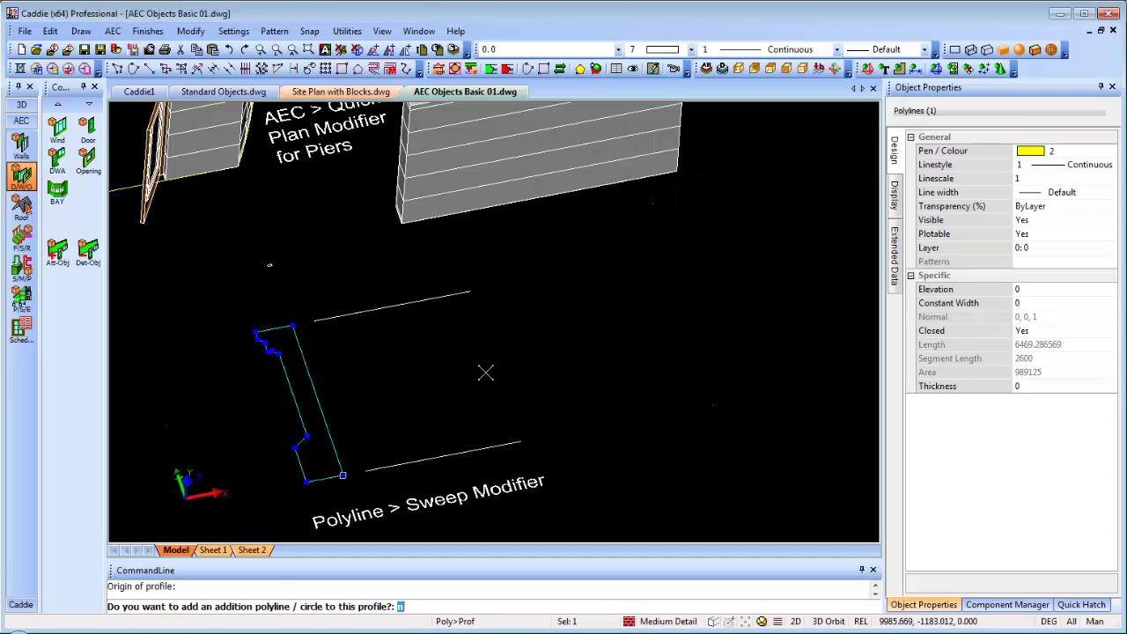
{"action": "key", "text": "Return"}
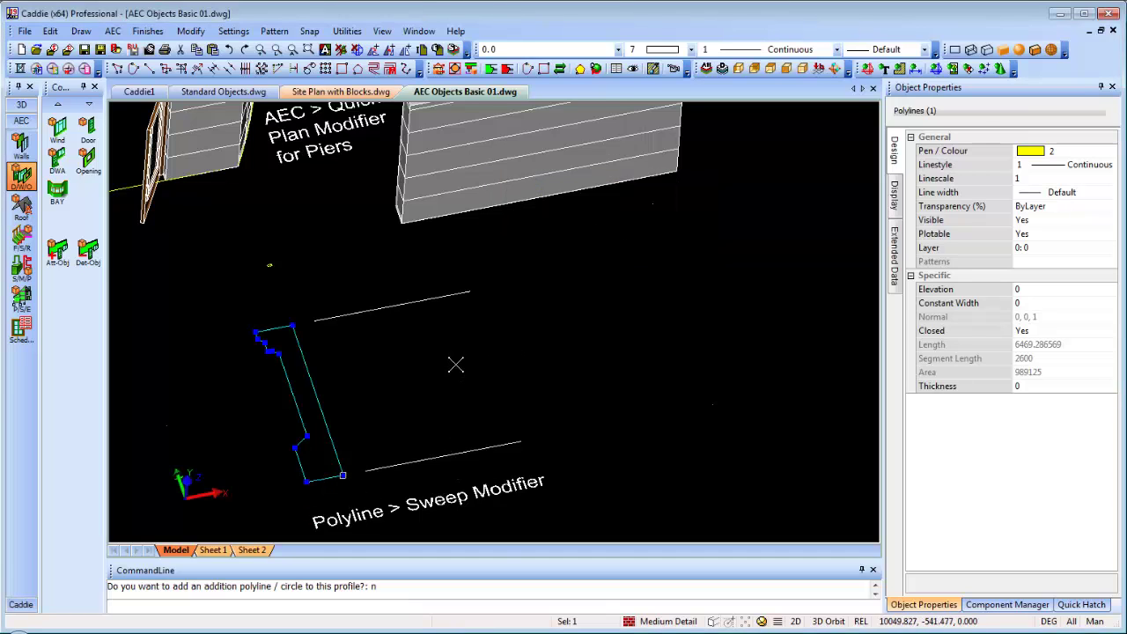
Step: Add a new entry to the sweep modifiers of the copied wall beside the Quick Plan Modifier note
{"action": "middle_click_drag", "start_coordinate": [459, 359], "coordinate": [510, 563]}
{"action": "key", "text": "Escape"}
{"action": "left_click", "coordinate": [503, 280]}
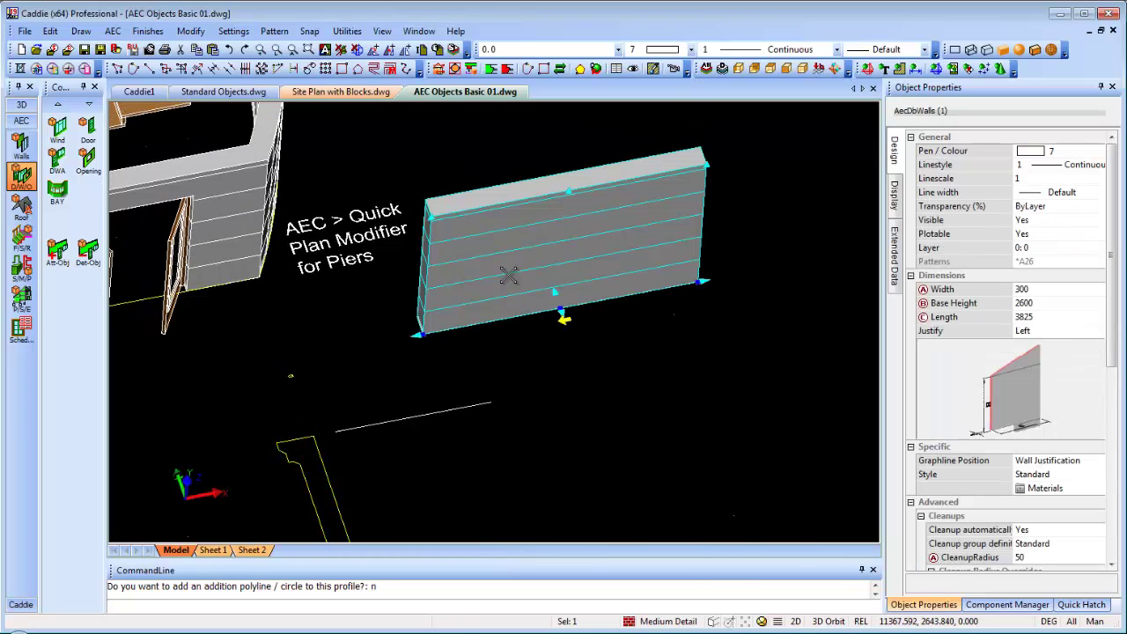
{"action": "right_click", "coordinate": [607, 279]}
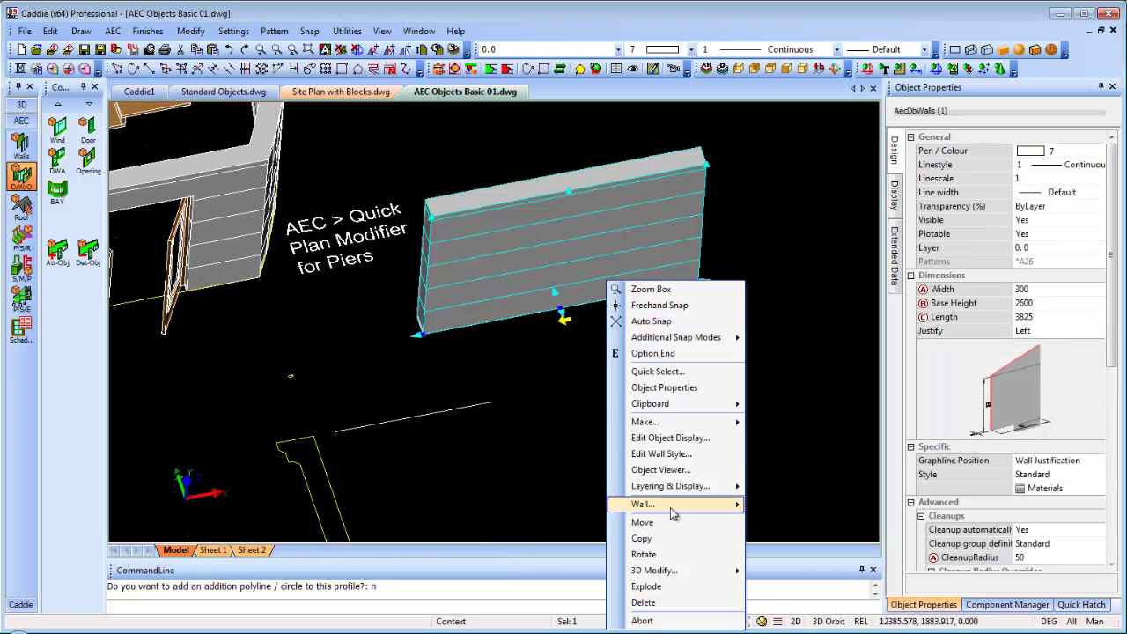
{"action": "mouse_move", "coordinate": [678, 504]}
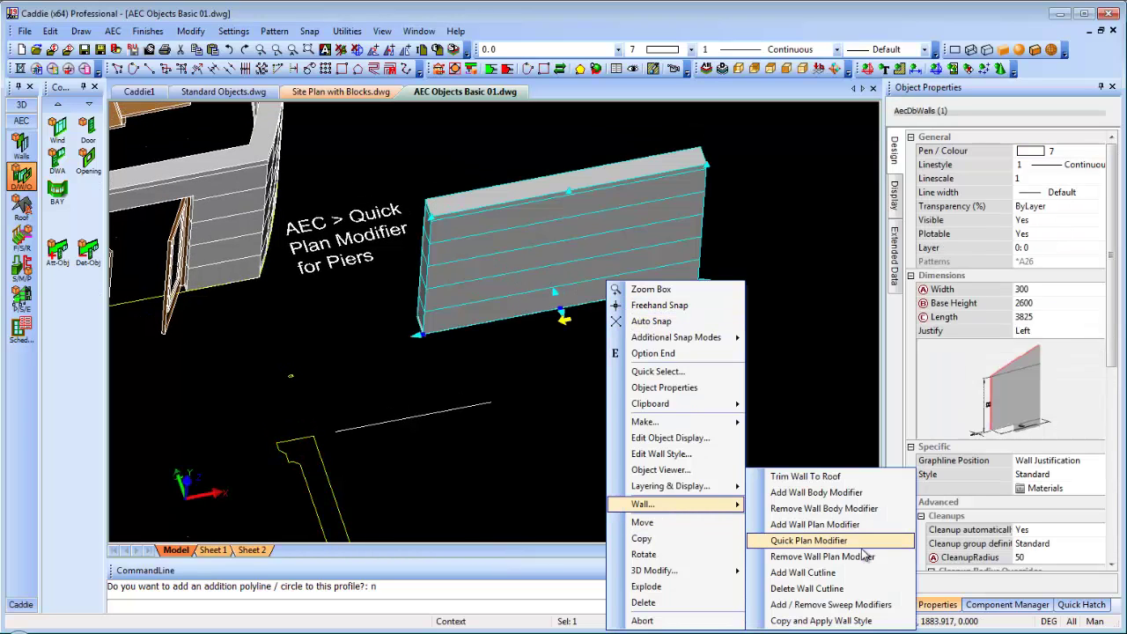
{"action": "left_click", "coordinate": [821, 607]}
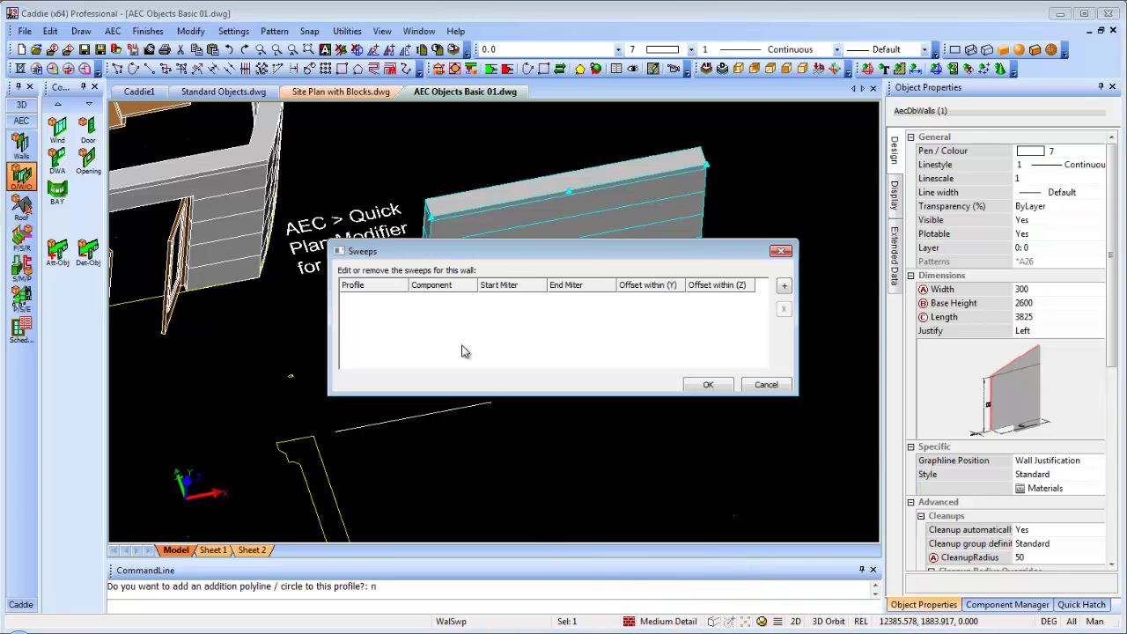
{"action": "left_click", "coordinate": [783, 286]}
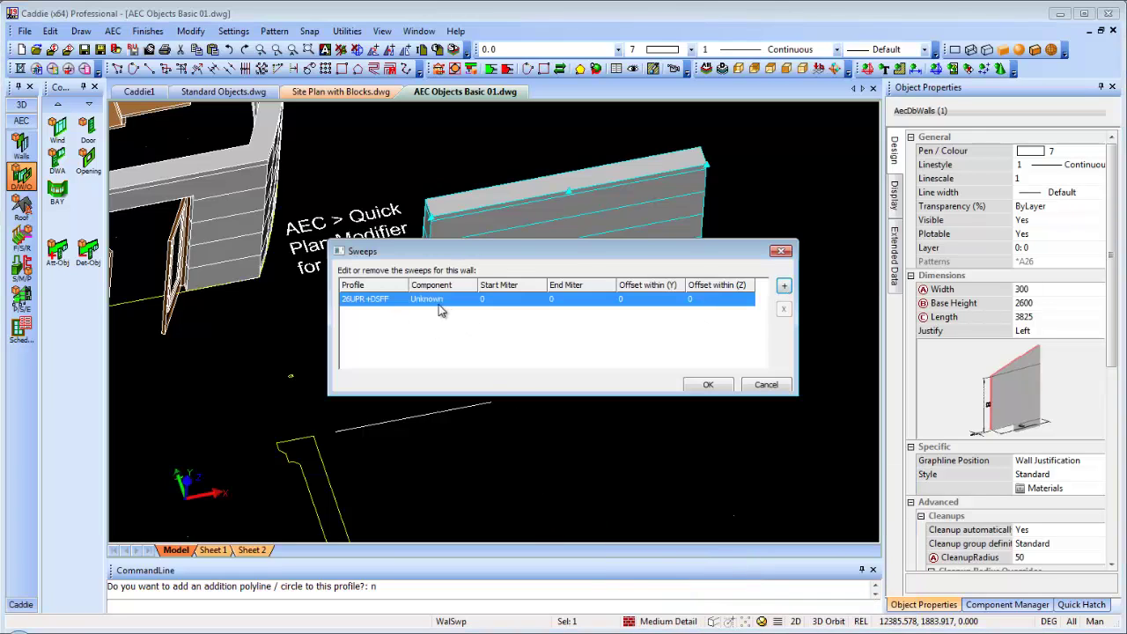
Step: Assign the Sweep profile to the wall's new sweep entry and apply it
{"action": "left_click", "coordinate": [437, 300]}
{"action": "left_click", "coordinate": [442, 304]}
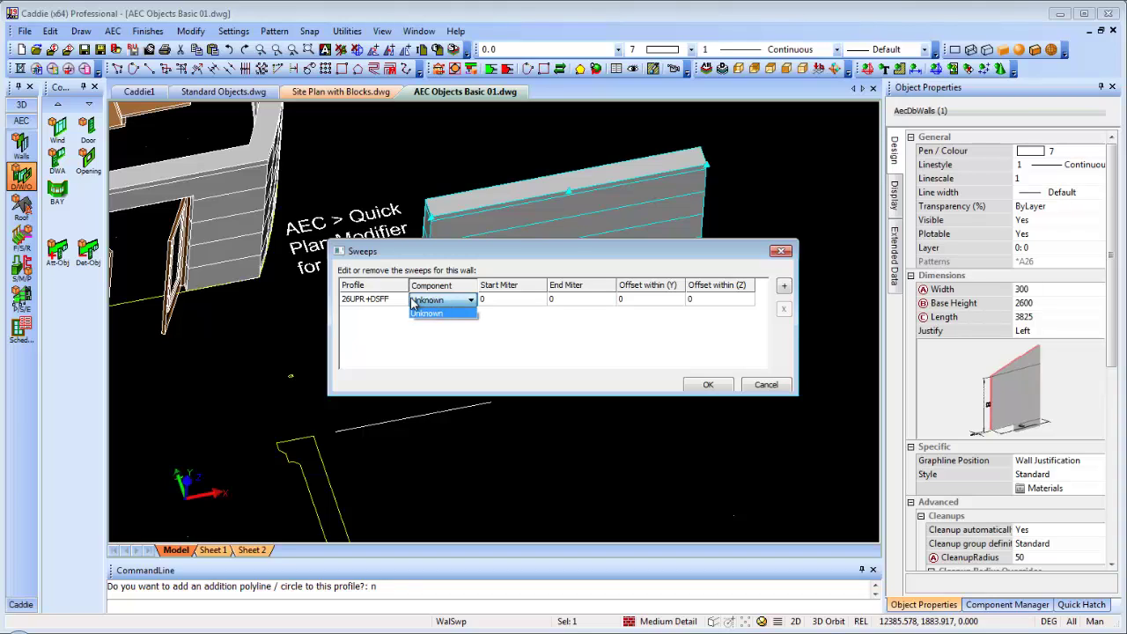
{"action": "left_click", "coordinate": [369, 299]}
{"action": "left_click", "coordinate": [401, 300]}
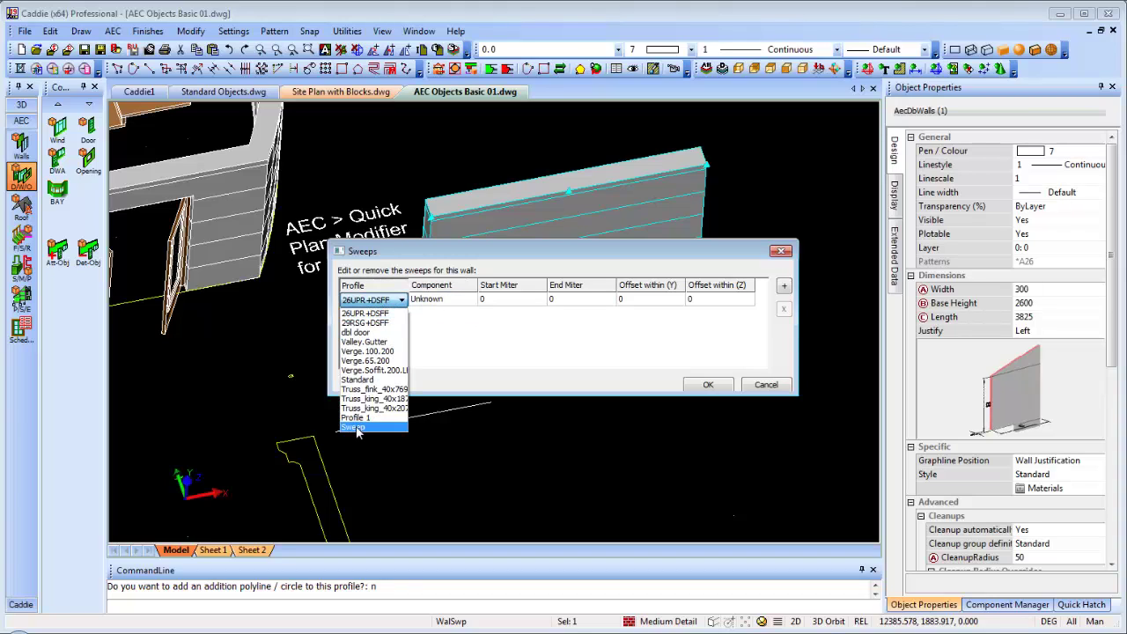
{"action": "left_click", "coordinate": [356, 427]}
{"action": "left_click", "coordinate": [709, 386]}
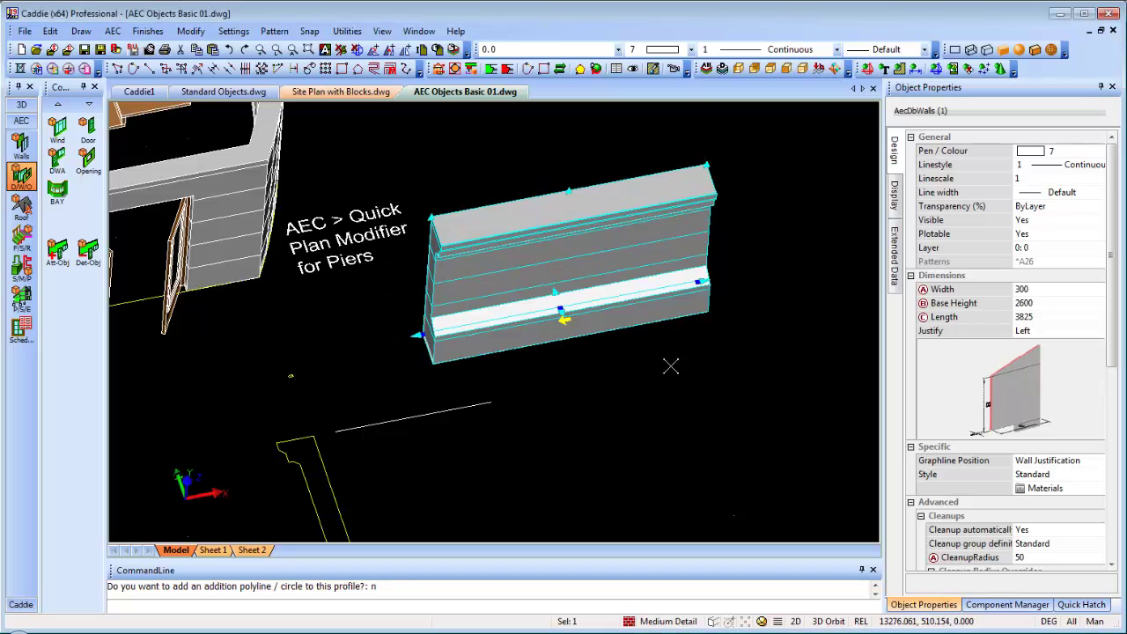
{"action": "key", "text": "Escape"}
Step: Set up the Polyline command at the building's front windows with pen colour 2 (yellow) and line width 0.70
{"action": "scroll", "coordinate": [513, 296], "scroll_direction": "down", "scroll_amount": 1}
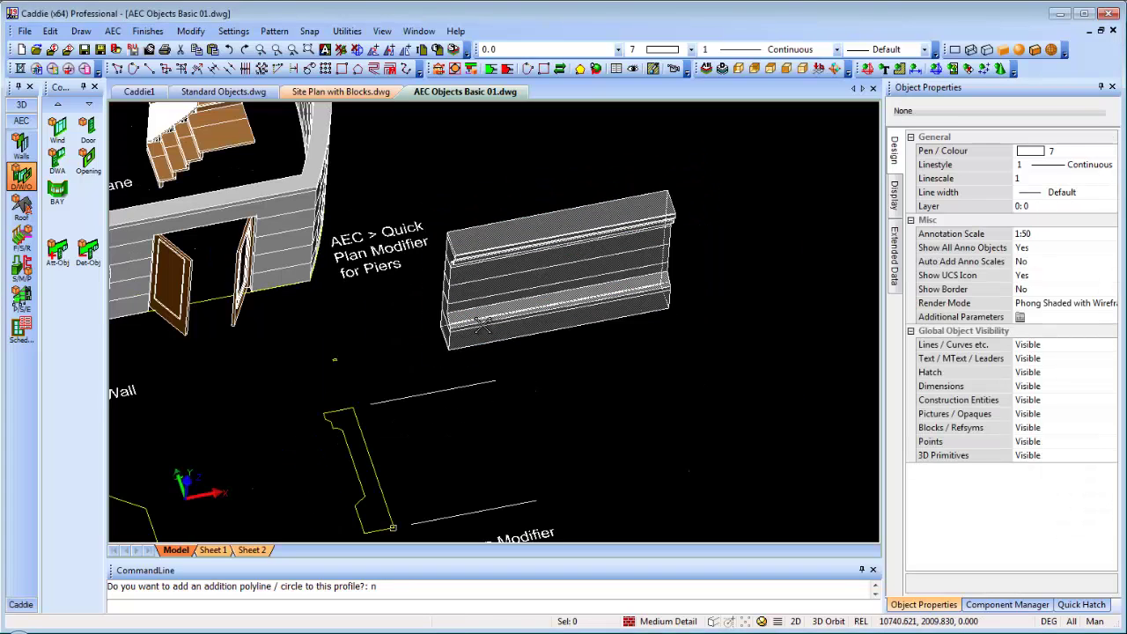
{"action": "middle_click_drag", "start_coordinate": [488, 322], "coordinate": [581, 211], "text": "shift"}
{"action": "scroll", "coordinate": [535, 271], "scroll_direction": "up", "scroll_amount": 2}
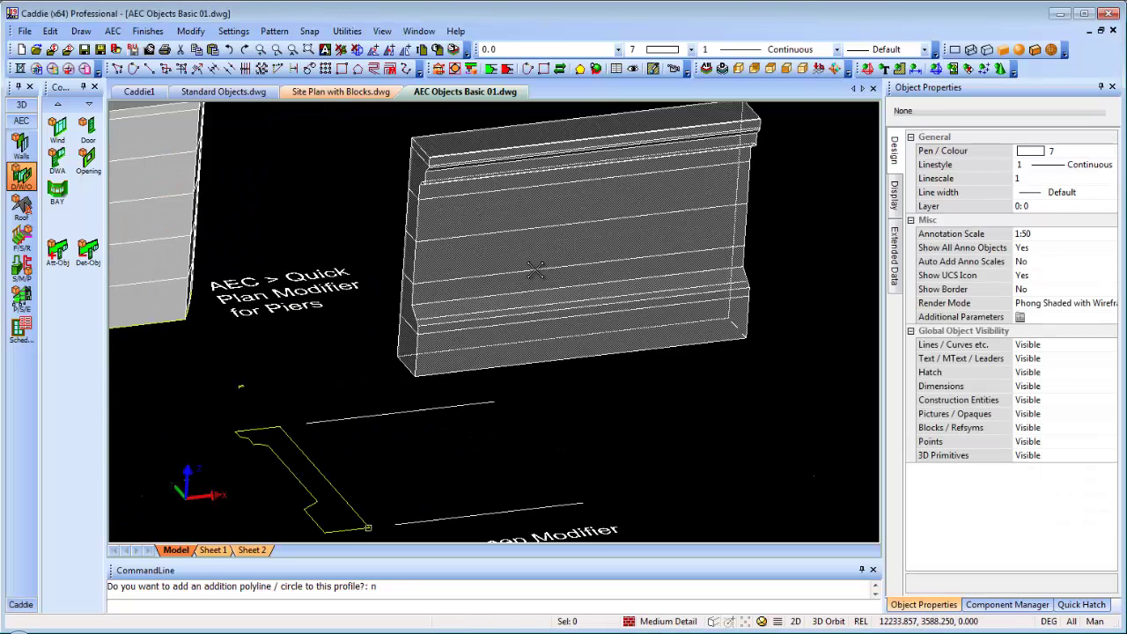
{"action": "scroll", "coordinate": [534, 270], "scroll_direction": "down", "scroll_amount": 3}
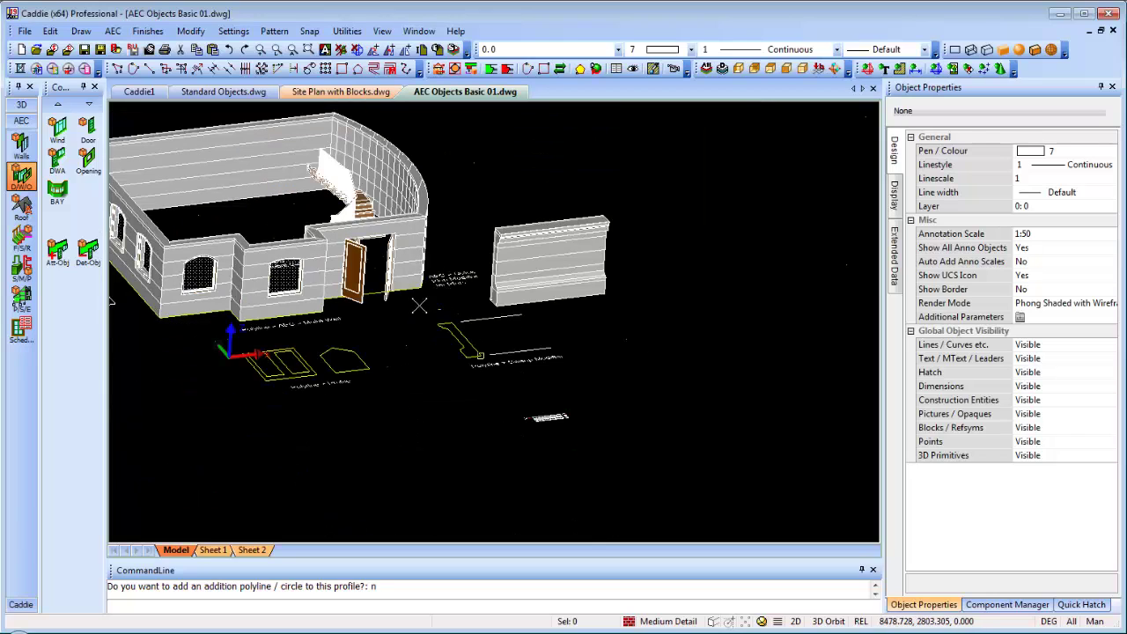
{"action": "middle_click_drag", "start_coordinate": [398, 336], "coordinate": [495, 374]}
{"action": "scroll", "coordinate": [395, 333], "scroll_direction": "up", "scroll_amount": 1}
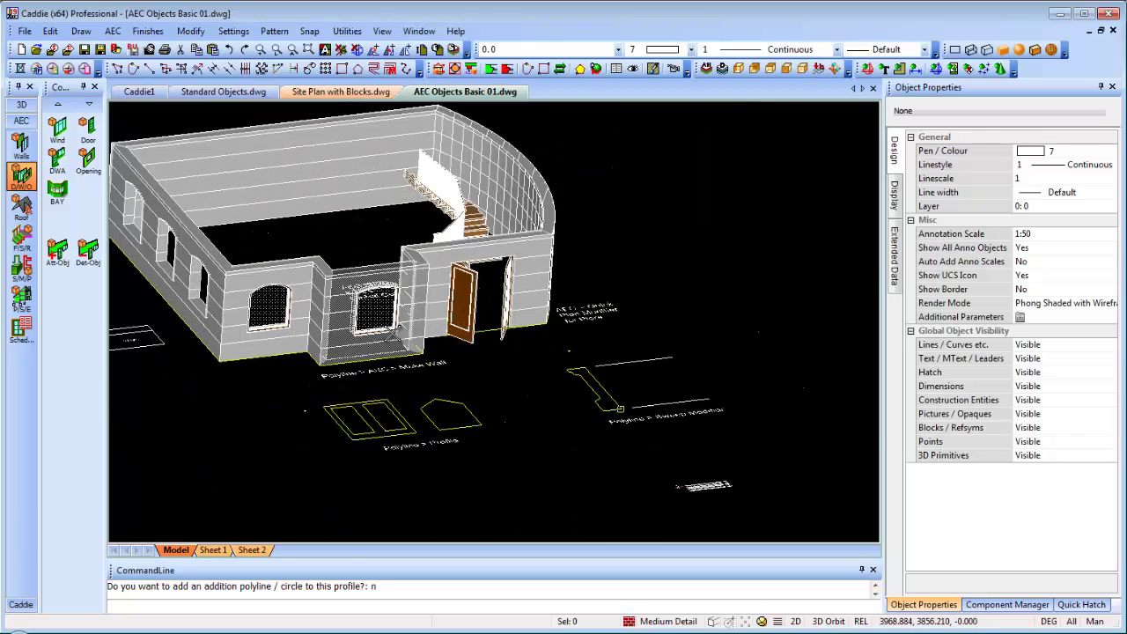
{"action": "scroll", "coordinate": [394, 332], "scroll_direction": "up", "scroll_amount": 3}
{"action": "scroll", "coordinate": [329, 334], "scroll_direction": "up", "scroll_amount": 3}
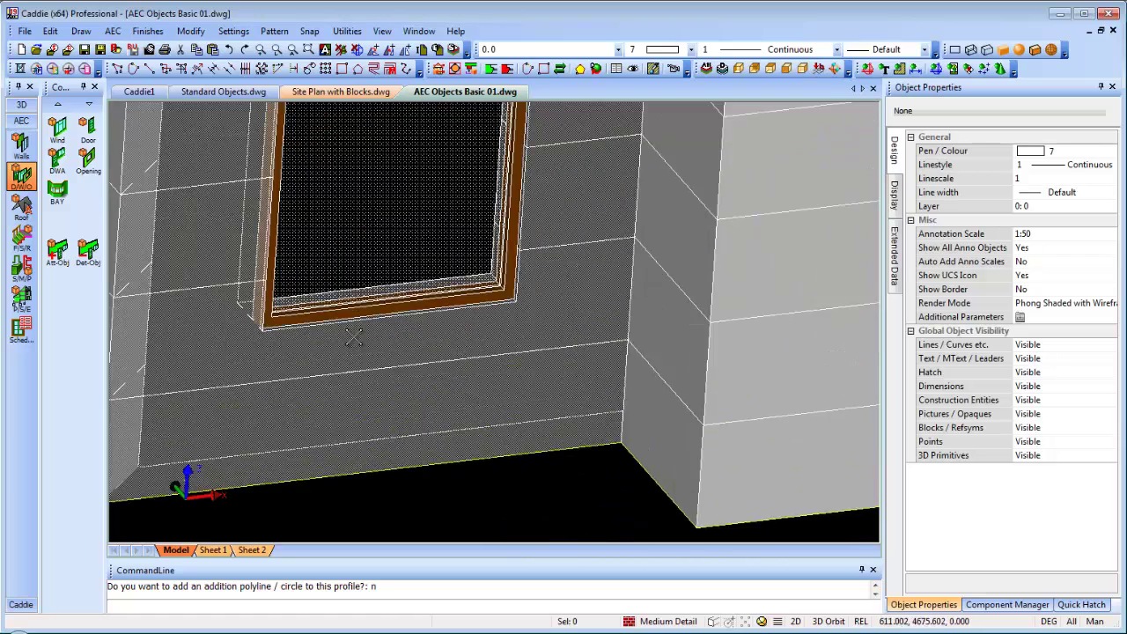
{"action": "scroll", "coordinate": [352, 337], "scroll_direction": "up", "scroll_amount": 2}
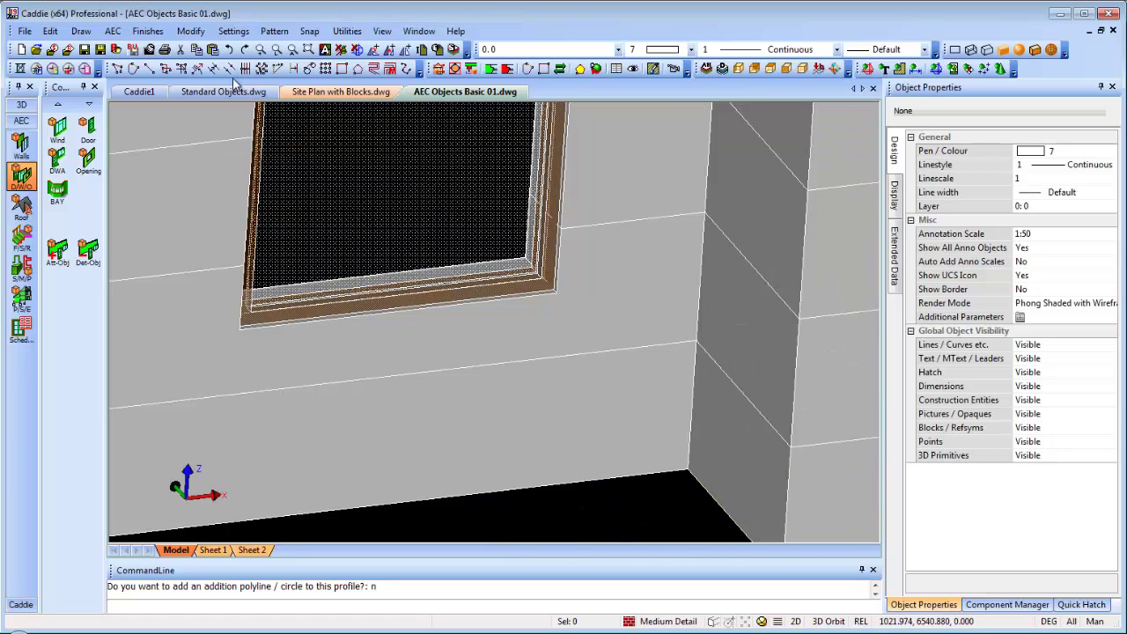
{"action": "left_click", "coordinate": [133, 70]}
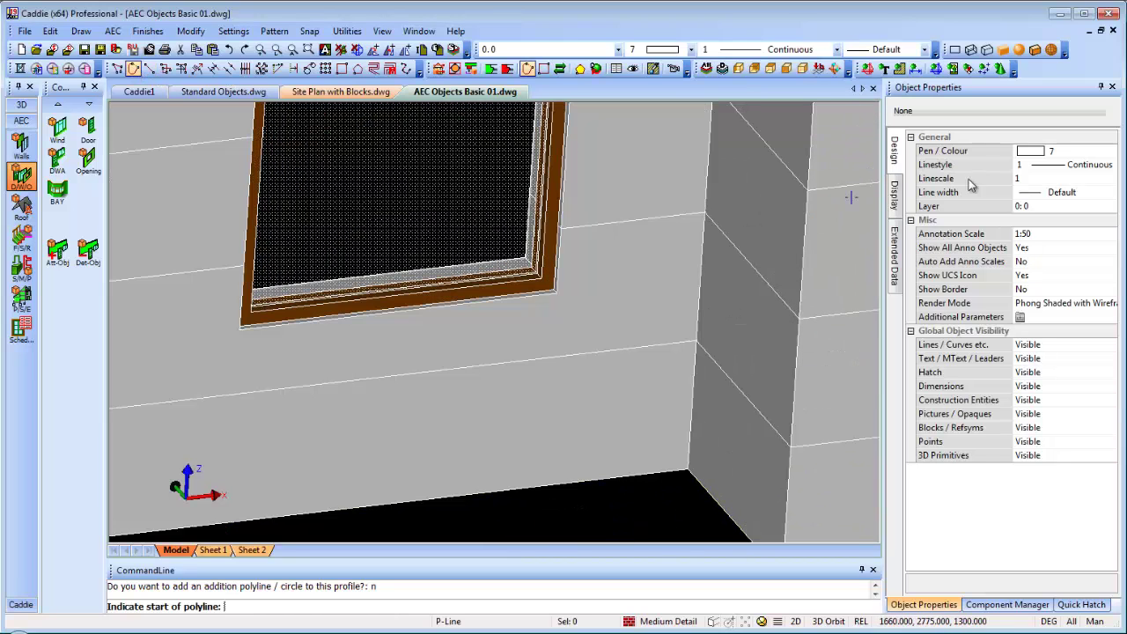
{"action": "left_click", "coordinate": [1039, 154]}
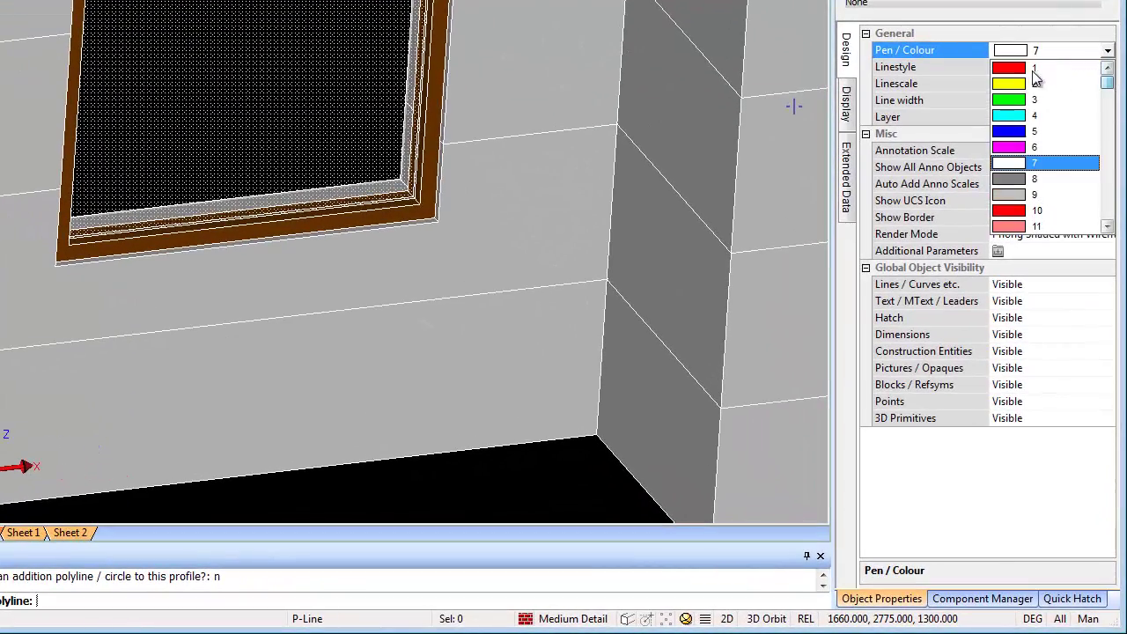
{"action": "left_click", "coordinate": [1035, 180]}
{"action": "left_click", "coordinate": [1046, 103]}
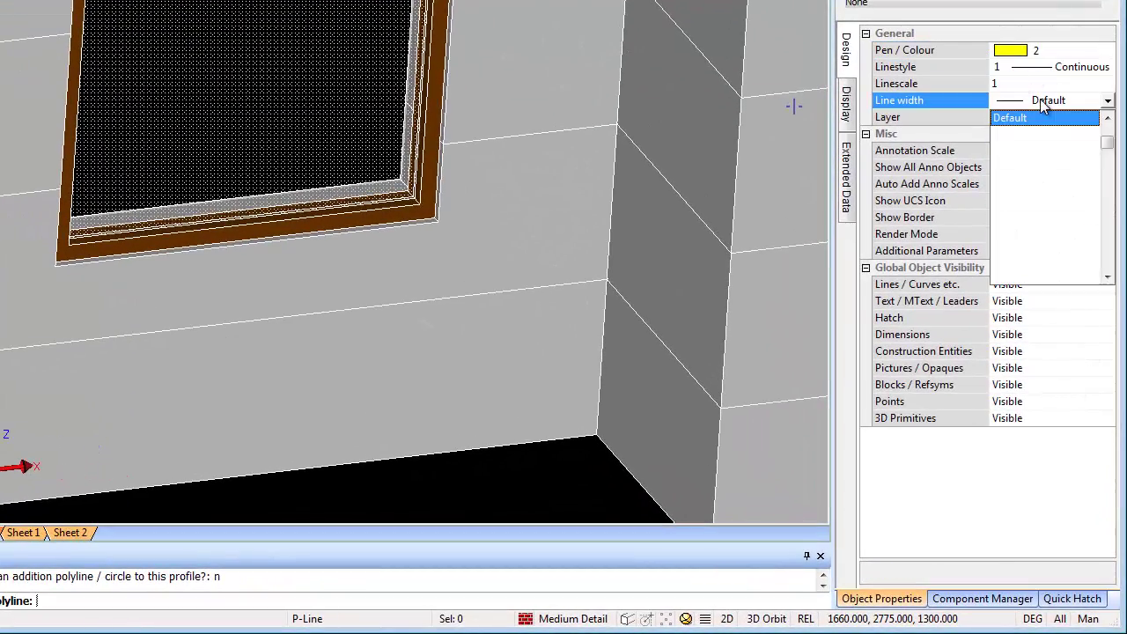
{"action": "scroll", "coordinate": [1041, 209], "scroll_direction": "down", "scroll_amount": 1}
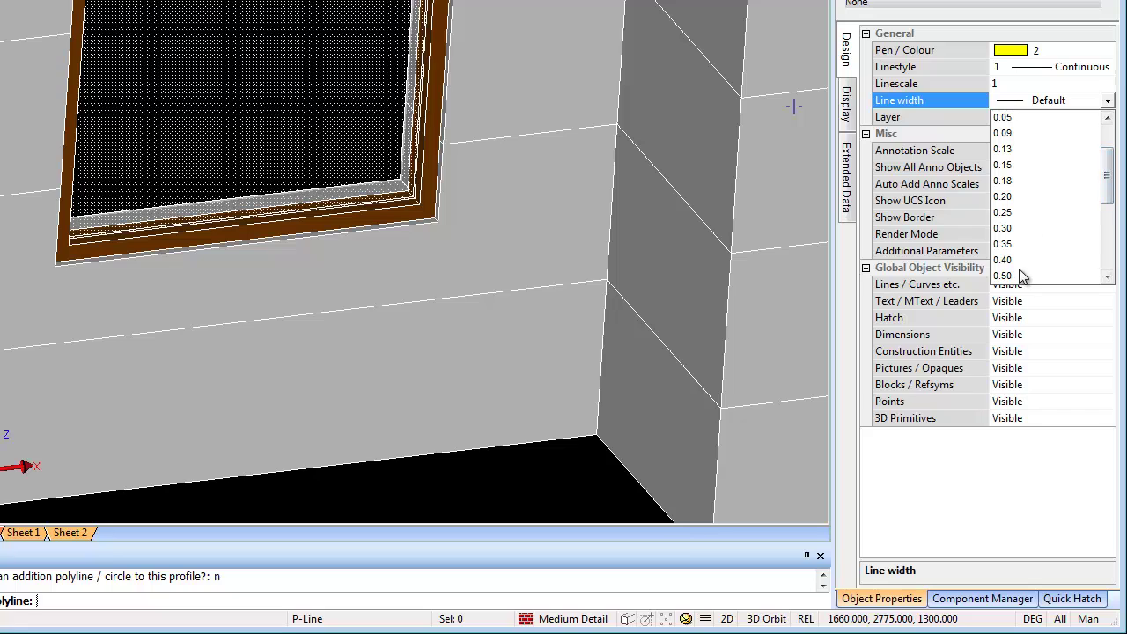
{"action": "left_click_drag", "start_coordinate": [1104, 201], "coordinate": [1107, 222]}
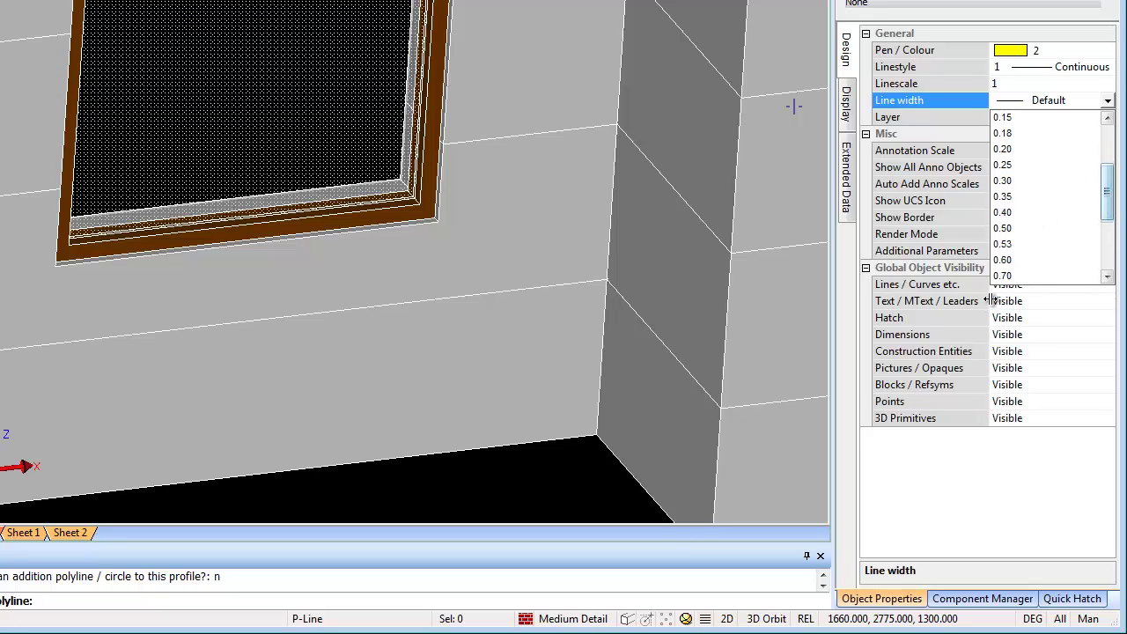
{"action": "left_click", "coordinate": [1004, 275]}
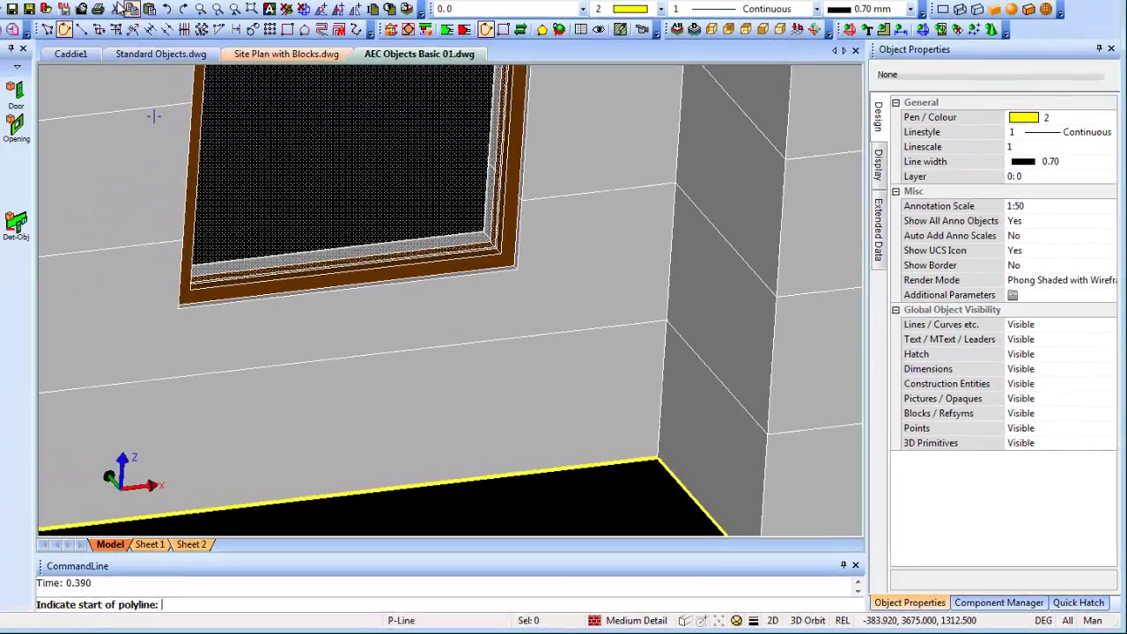
{"action": "scroll", "coordinate": [201, 339], "scroll_direction": "up", "scroll_amount": 3}
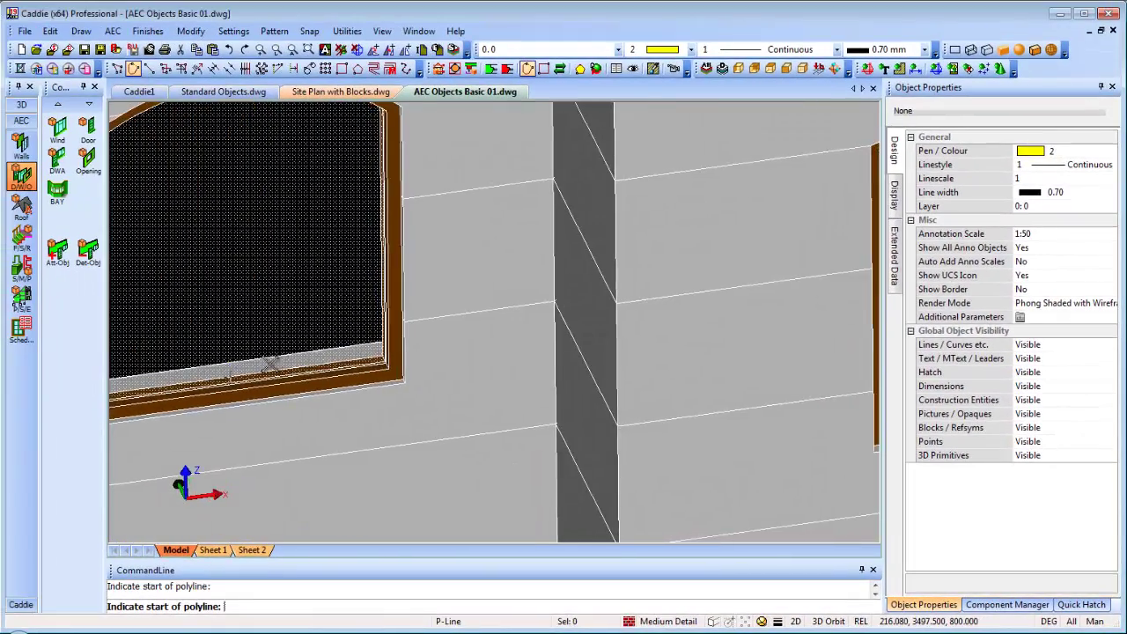
{"action": "scroll", "coordinate": [268, 363], "scroll_direction": "down", "scroll_amount": 3}
{"action": "scroll", "coordinate": [189, 408], "scroll_direction": "down", "scroll_amount": 1}
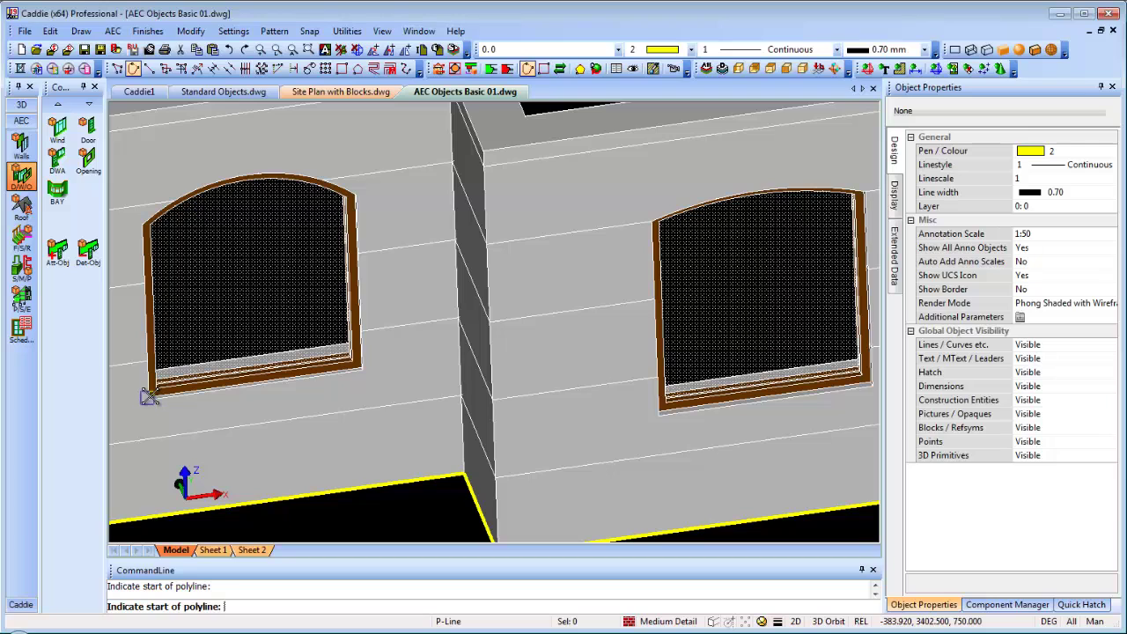
{"action": "left_click", "coordinate": [148, 396]}
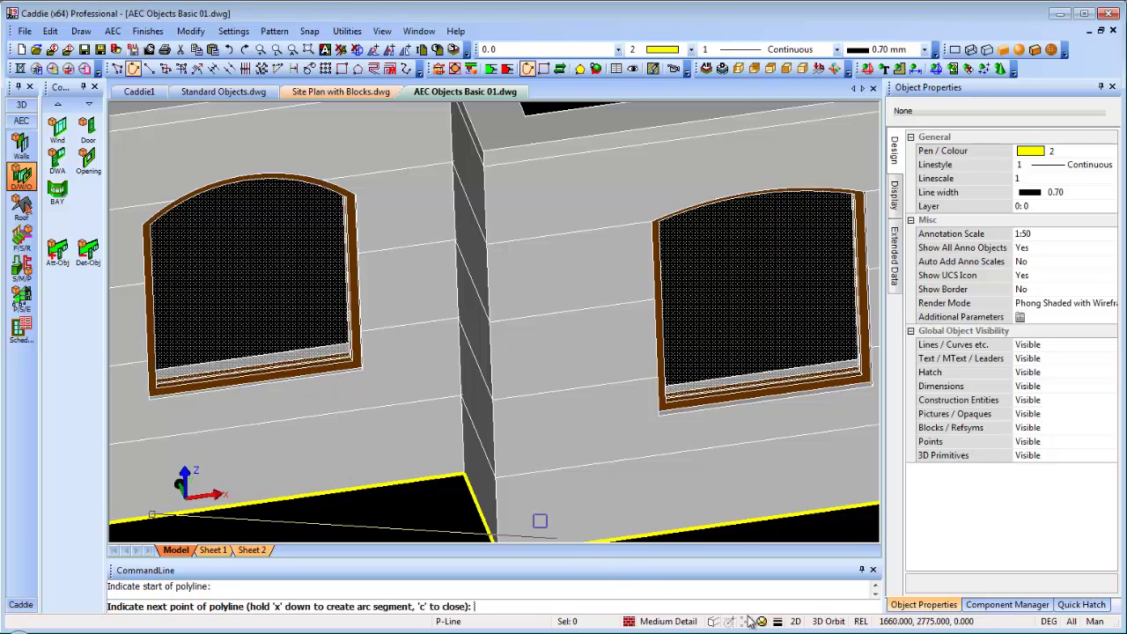
{"action": "key", "text": "Escape"}
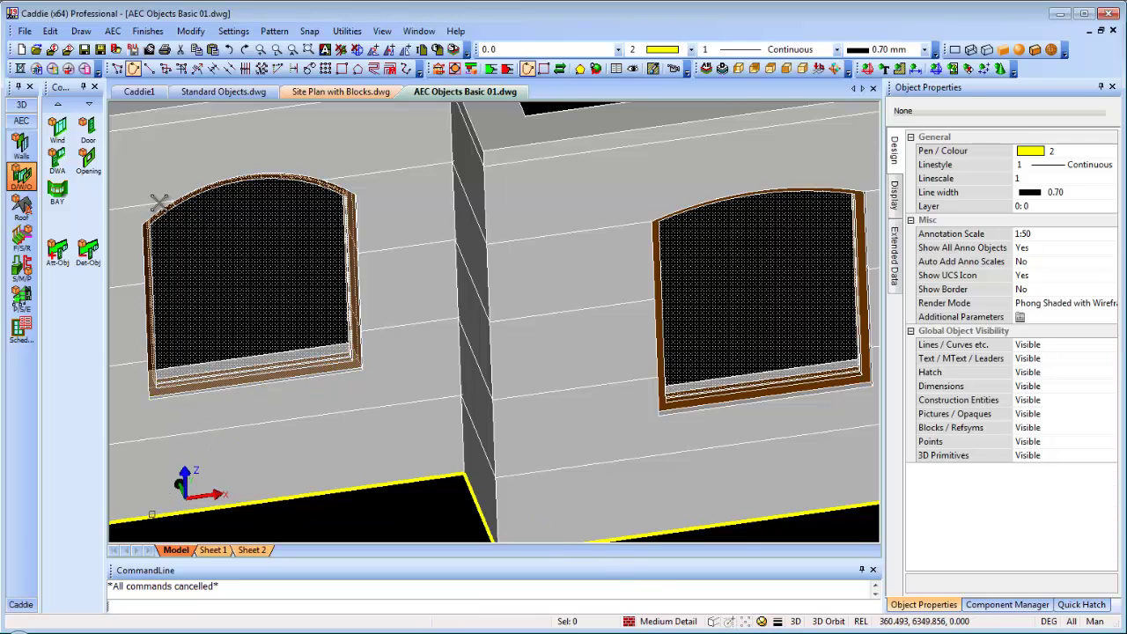
{"action": "left_click", "coordinate": [155, 196]}
Step: Draw a polyline in 3D mode along the bottom edge of the left arched window, from corner to corner
{"action": "left_click", "coordinate": [134, 70]}
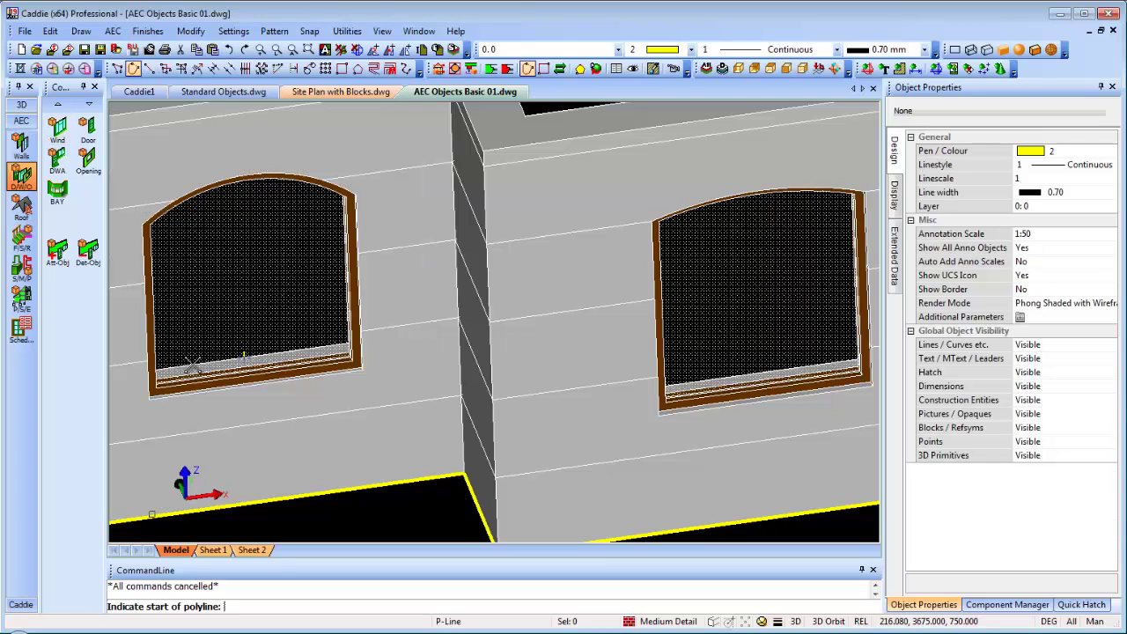
{"action": "left_click", "coordinate": [150, 396]}
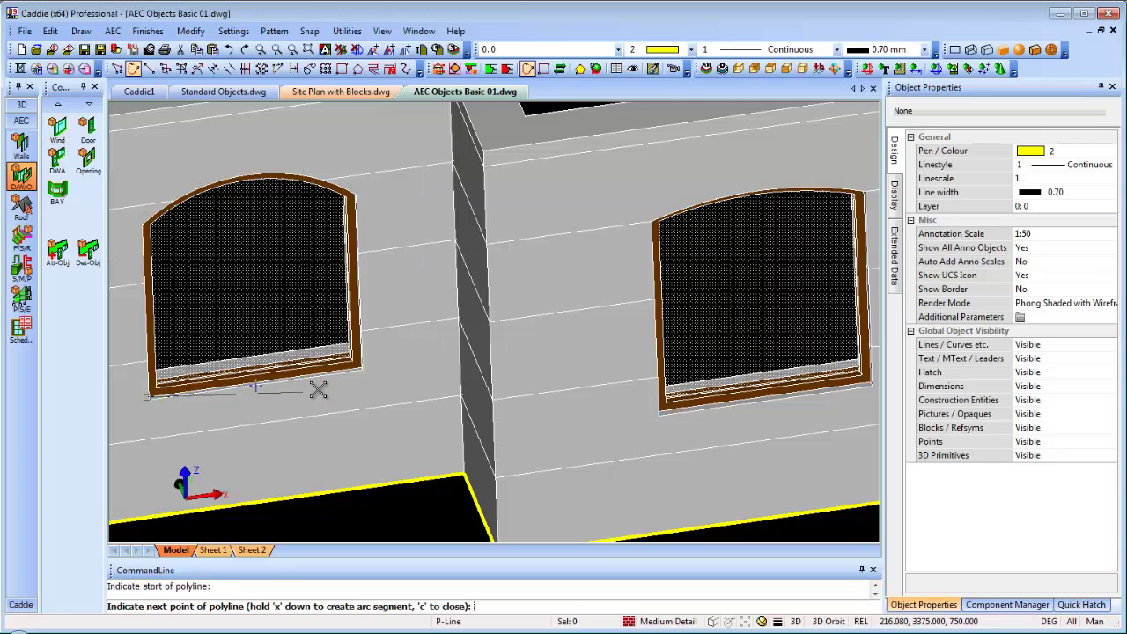
{"action": "left_click", "coordinate": [362, 366]}
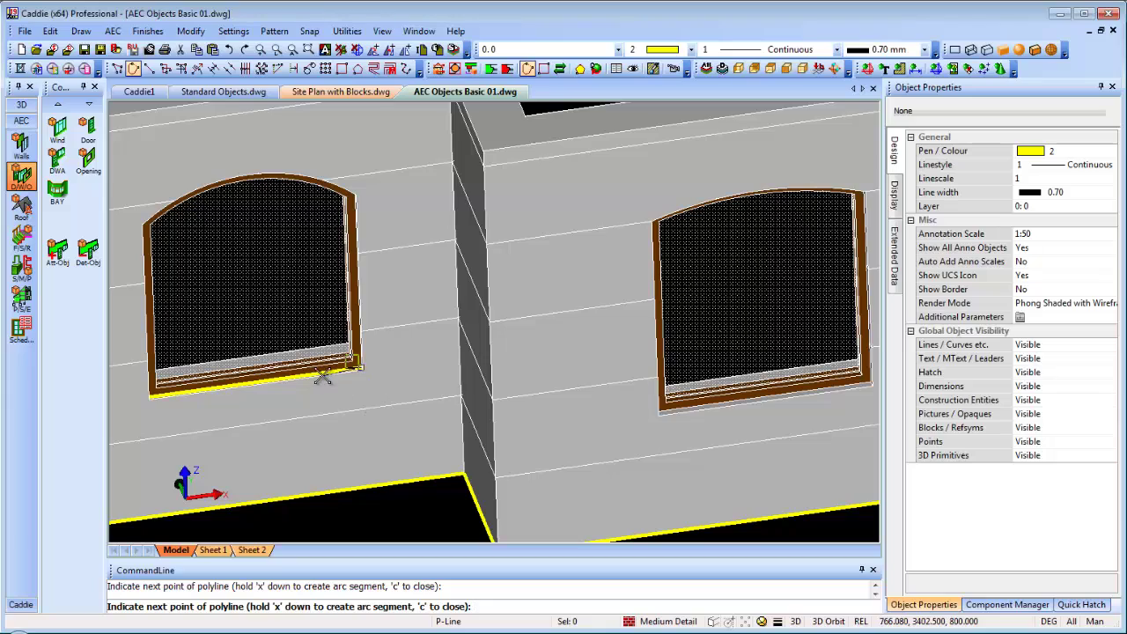
{"action": "middle_click_drag", "start_coordinate": [393, 368], "coordinate": [532, 355]}
{"action": "key", "text": "Escape"}
Step: Make a named structural member style from the closed sill-shaped polyline, with its origin level with the base, directly below the projecting end
{"action": "scroll", "coordinate": [553, 385], "scroll_direction": "down", "scroll_amount": 3}
{"action": "middle_click_drag", "start_coordinate": [656, 406], "coordinate": [238, 410]}
{"action": "scroll", "coordinate": [797, 409], "scroll_direction": "up", "scroll_amount": 4}
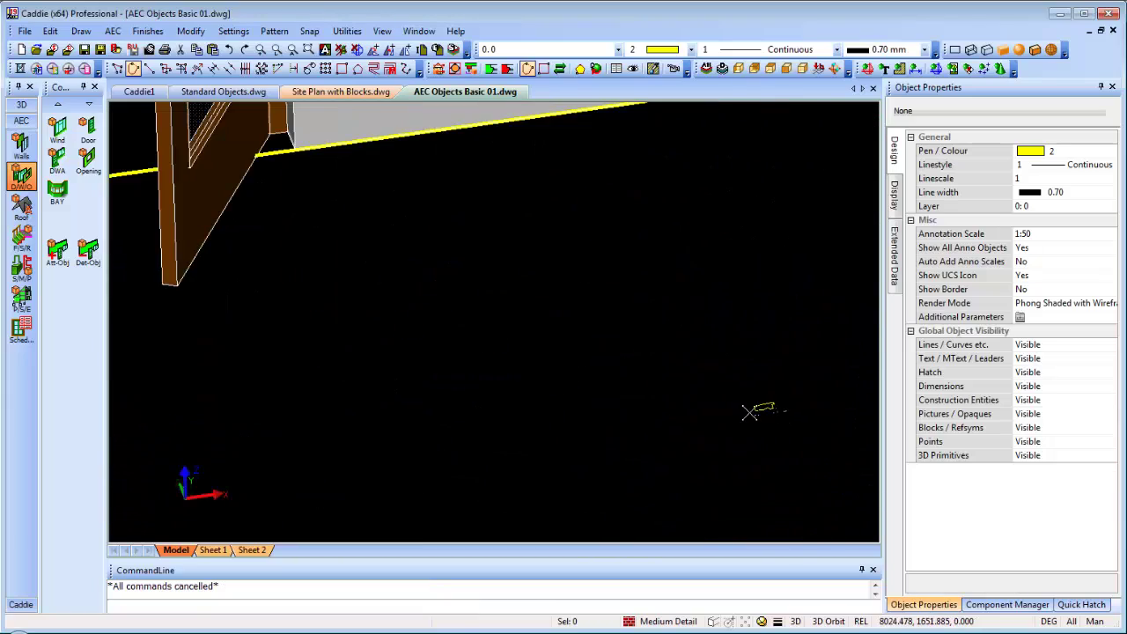
{"action": "left_click", "coordinate": [770, 68]}
{"action": "scroll", "coordinate": [410, 337], "scroll_direction": "up", "scroll_amount": 2}
{"action": "scroll", "coordinate": [449, 317], "scroll_direction": "up", "scroll_amount": 9}
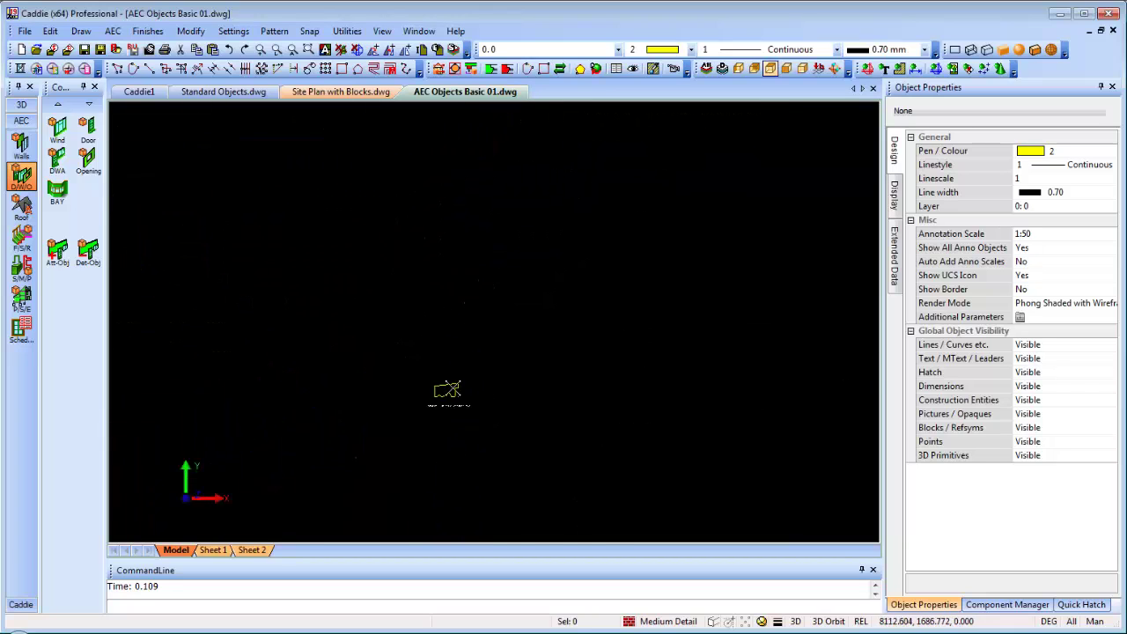
{"action": "left_click", "coordinate": [432, 326]}
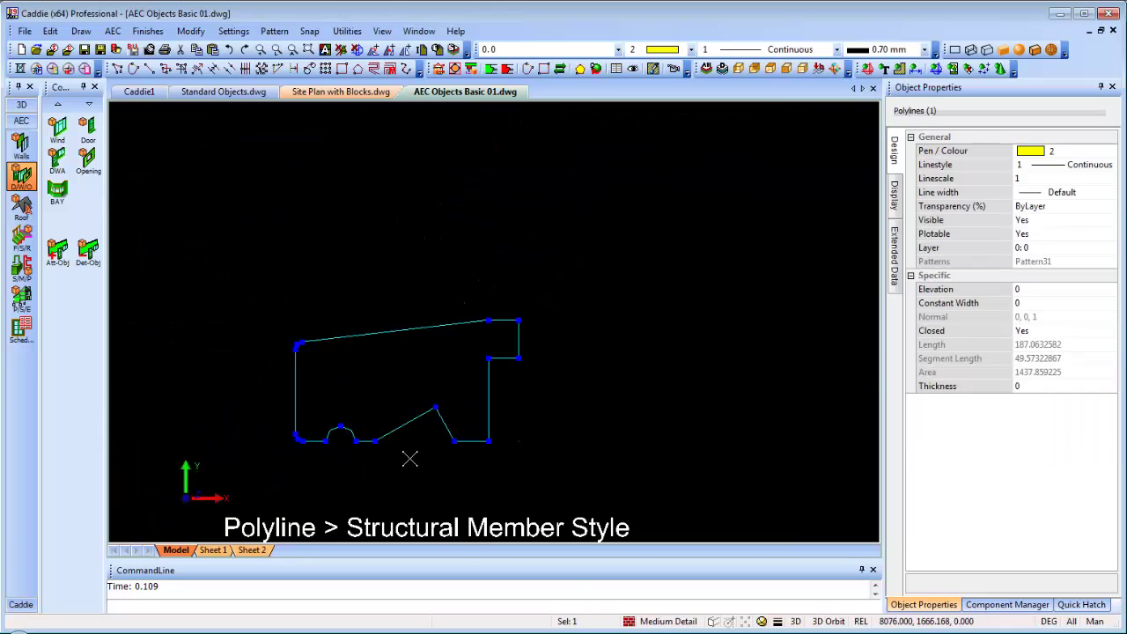
{"action": "right_click", "coordinate": [436, 298]}
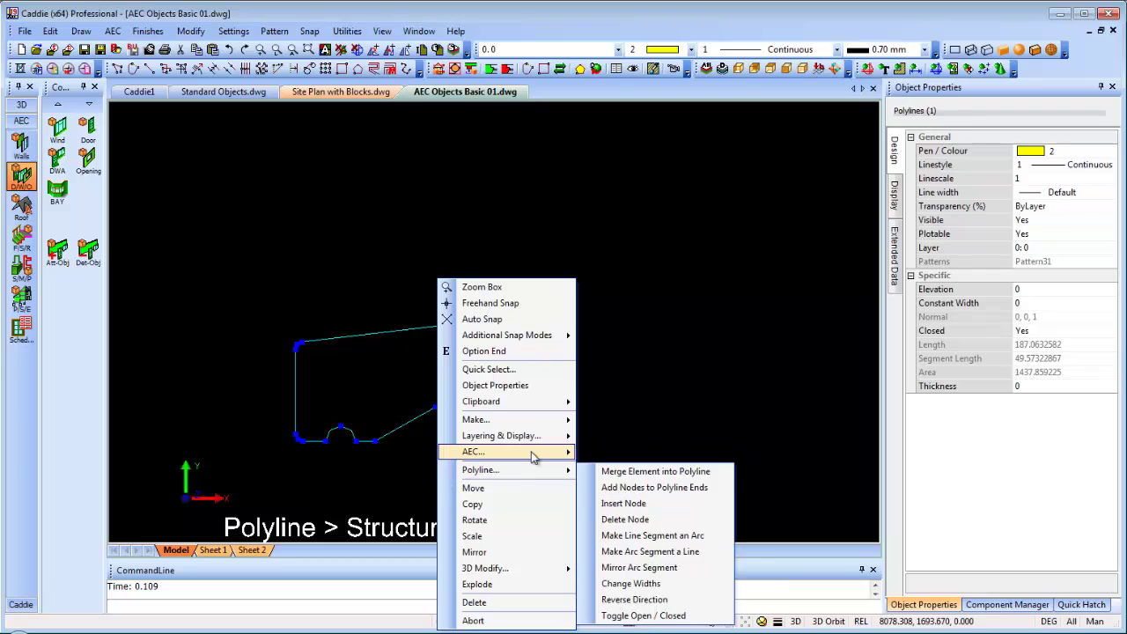
{"action": "mouse_move", "coordinate": [541, 456]}
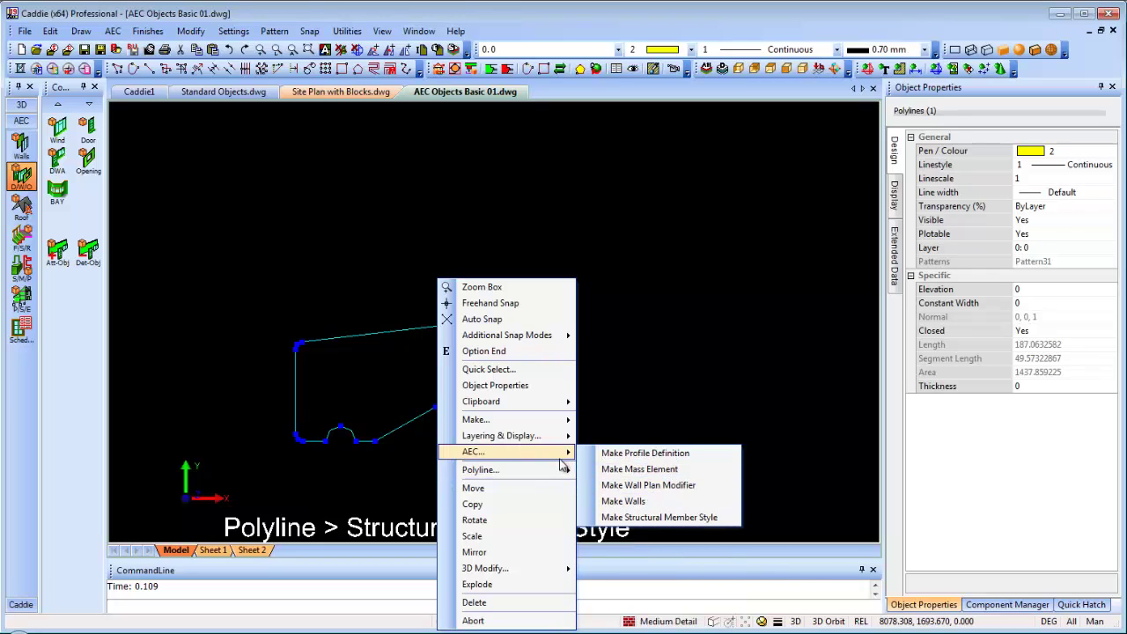
{"action": "left_click", "coordinate": [658, 518]}
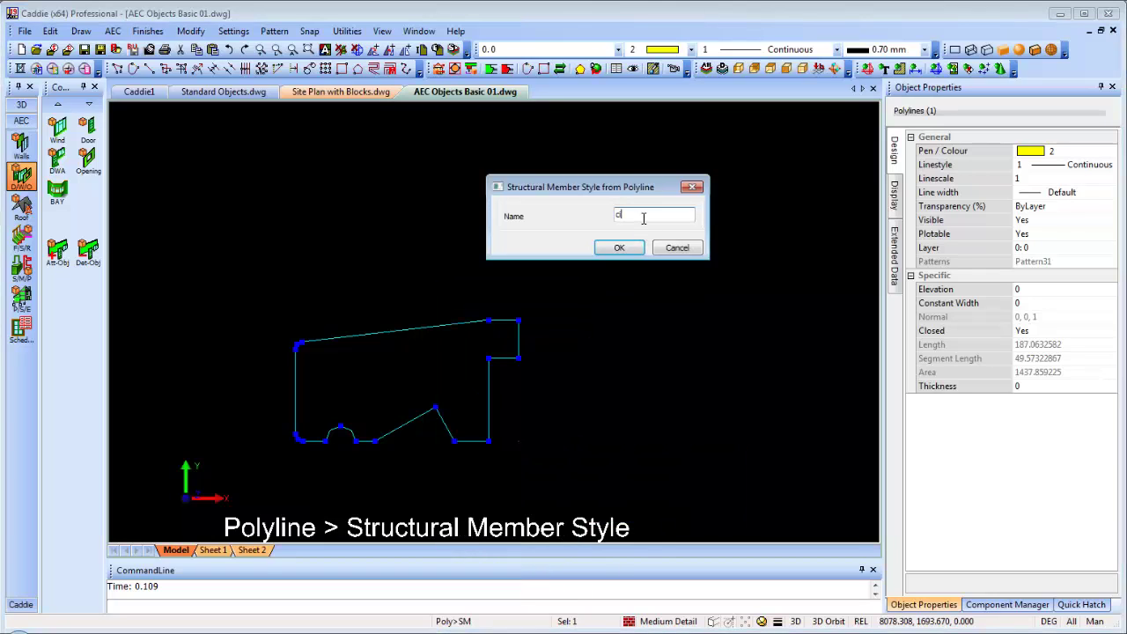
{"action": "left_click", "coordinate": [628, 247]}
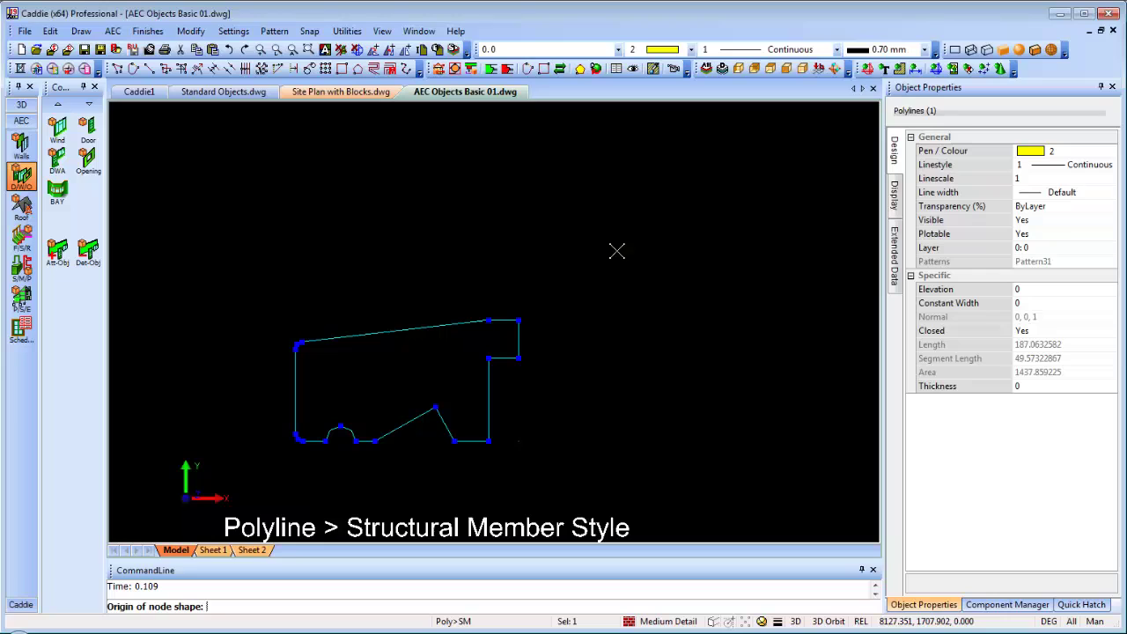
{"action": "left_click", "coordinate": [519, 443]}
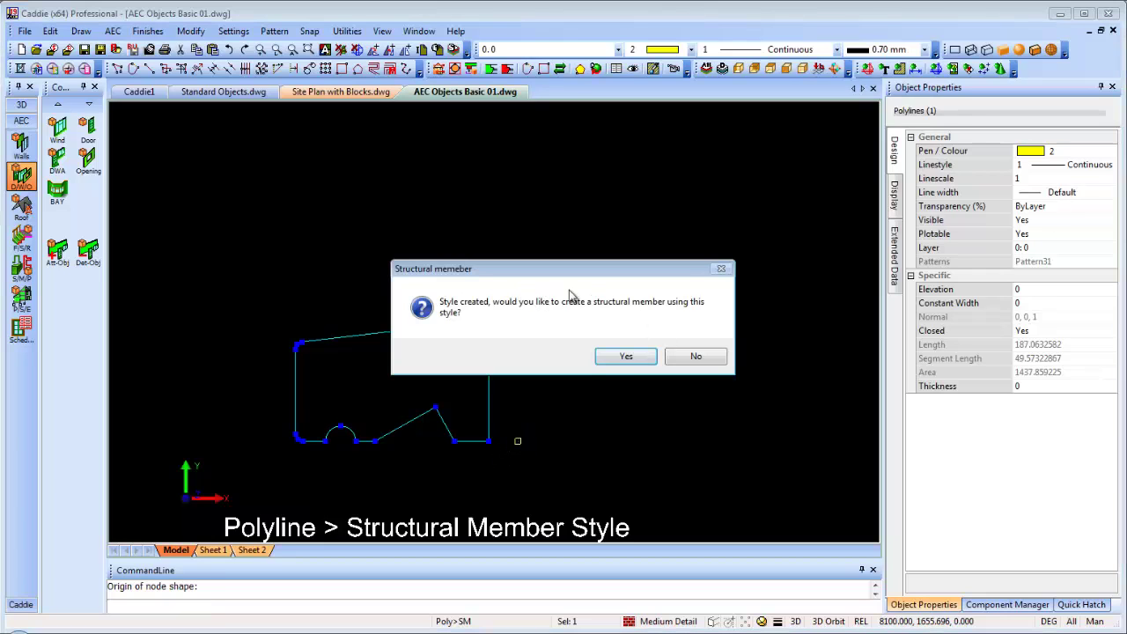
Step: Create a beam structural member in the cill style from the polyline beneath the left arched window
{"action": "left_click", "coordinate": [626, 357]}
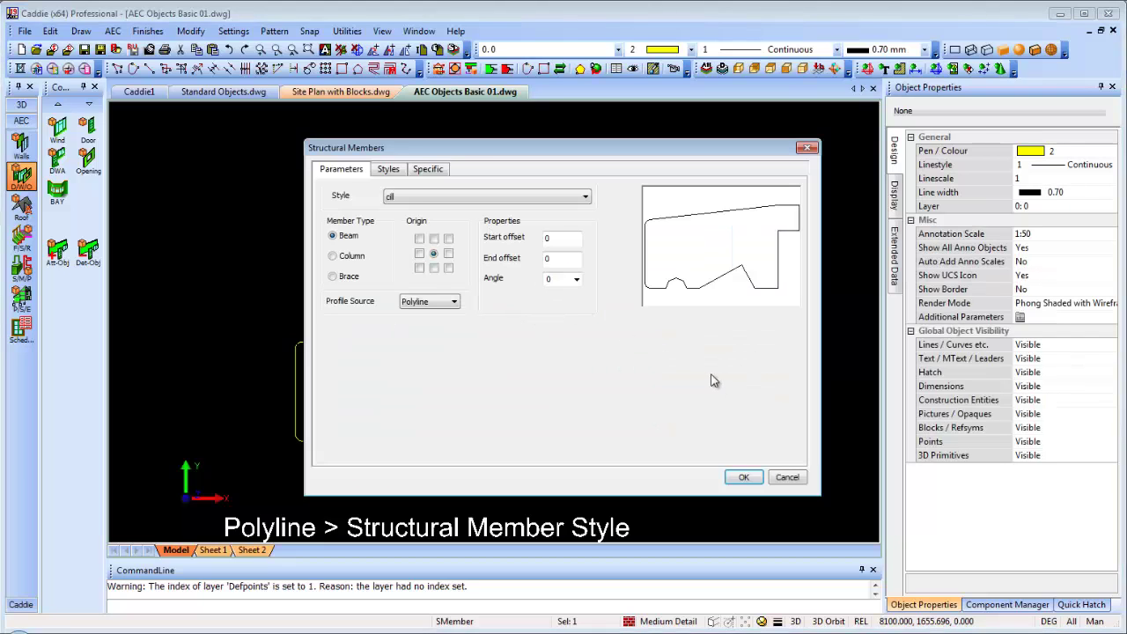
{"action": "left_click", "coordinate": [736, 477]}
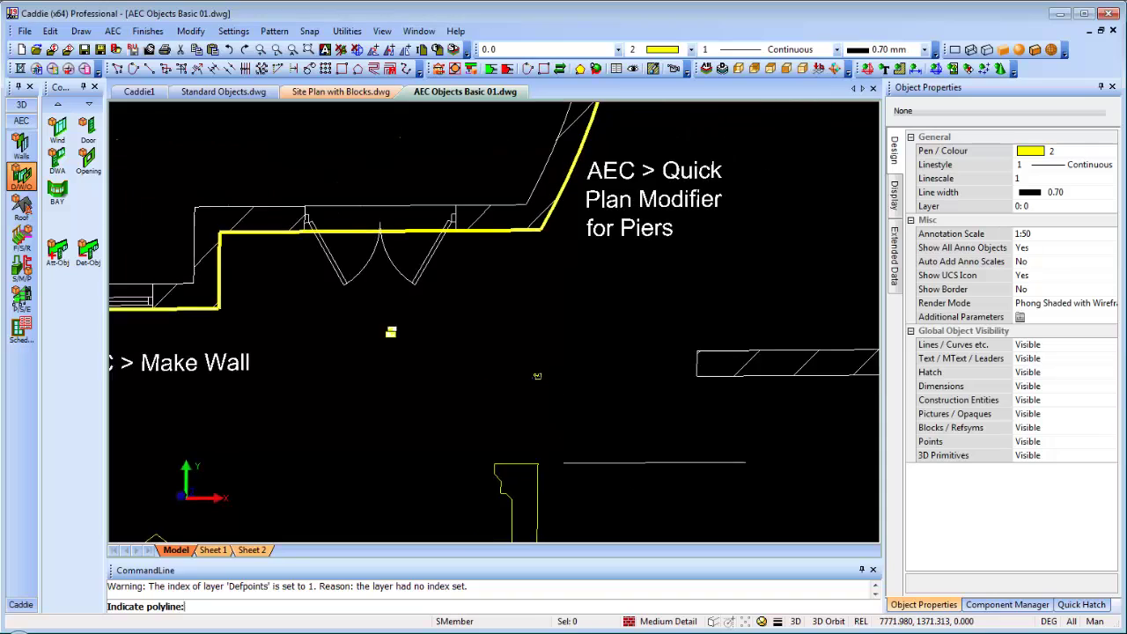
{"action": "middle_click_drag", "start_coordinate": [391, 332], "coordinate": [641, 112], "text": "shift"}
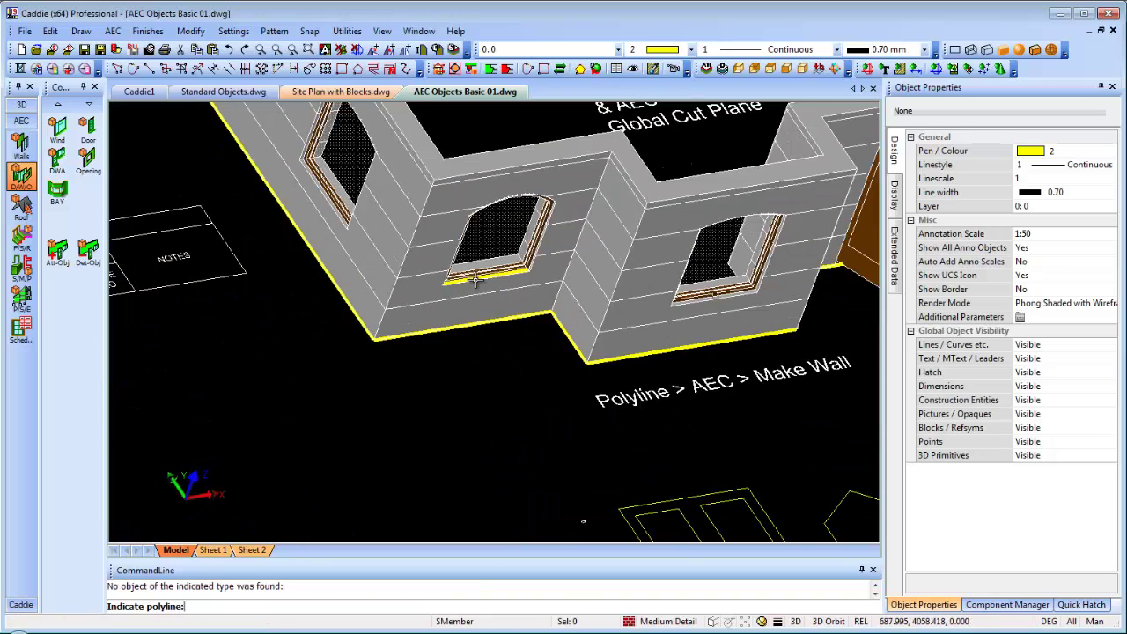
{"action": "scroll", "coordinate": [476, 280], "scroll_direction": "up", "scroll_amount": 3}
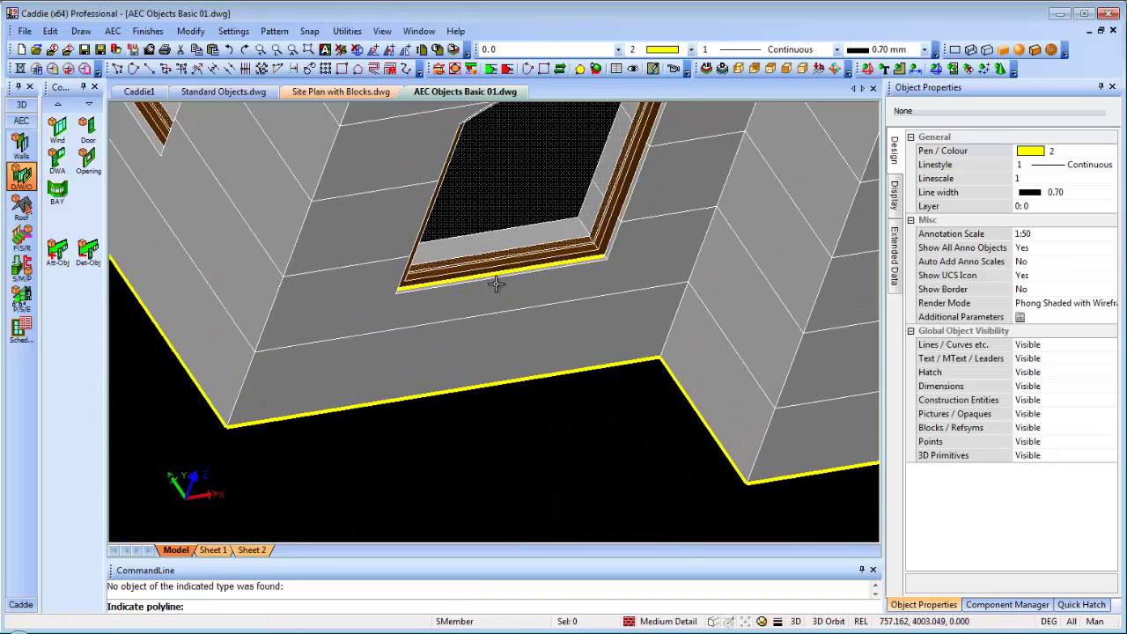
{"action": "left_click", "coordinate": [493, 281]}
{"action": "middle_click_drag", "start_coordinate": [448, 287], "coordinate": [418, 364]}
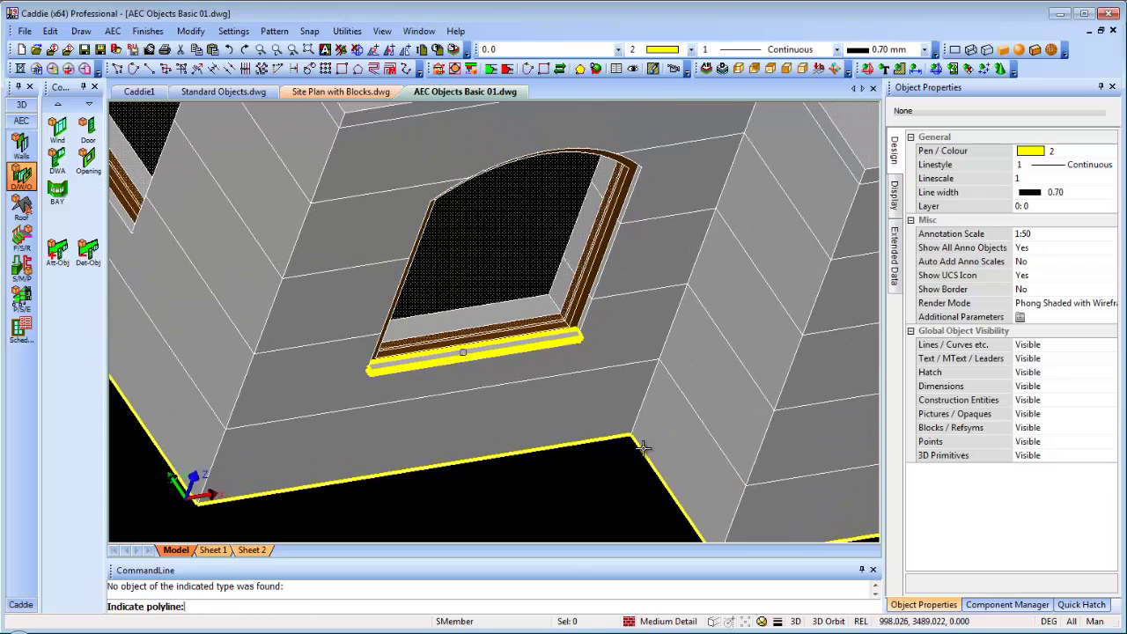
{"action": "scroll", "coordinate": [431, 388], "scroll_direction": "up", "scroll_amount": 6}
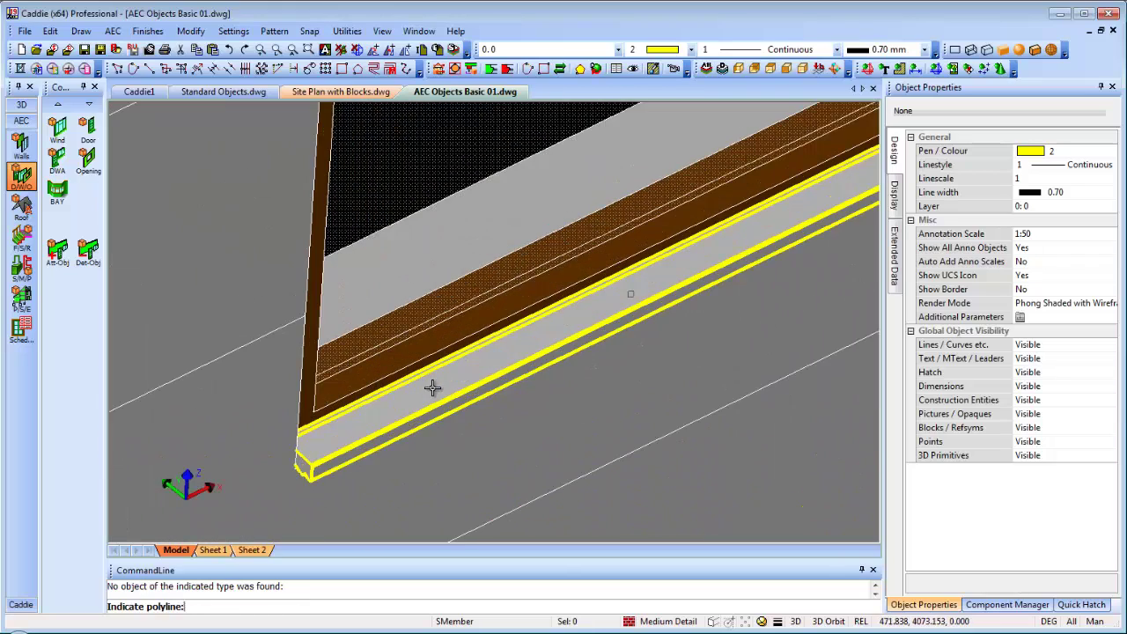
{"action": "key", "text": "Escape"}
Step: Turn off the line width display and inspect the sill beneath the left arched window
{"action": "left_click", "coordinate": [779, 620]}
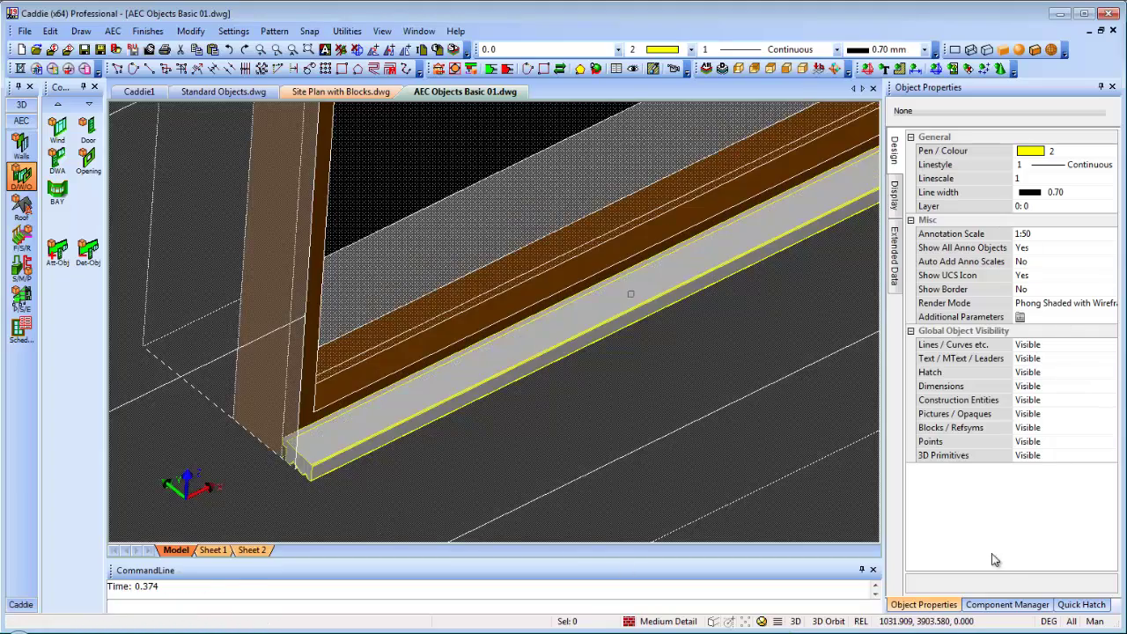
{"action": "scroll", "coordinate": [688, 365], "scroll_direction": "down", "scroll_amount": 3}
{"action": "middle_click_drag", "start_coordinate": [705, 377], "coordinate": [460, 295]}
{"action": "left_click_drag", "start_coordinate": [460, 295], "coordinate": [519, 307], "text": "shift"}
{"action": "scroll", "coordinate": [514, 285], "scroll_direction": "down", "scroll_amount": 2}
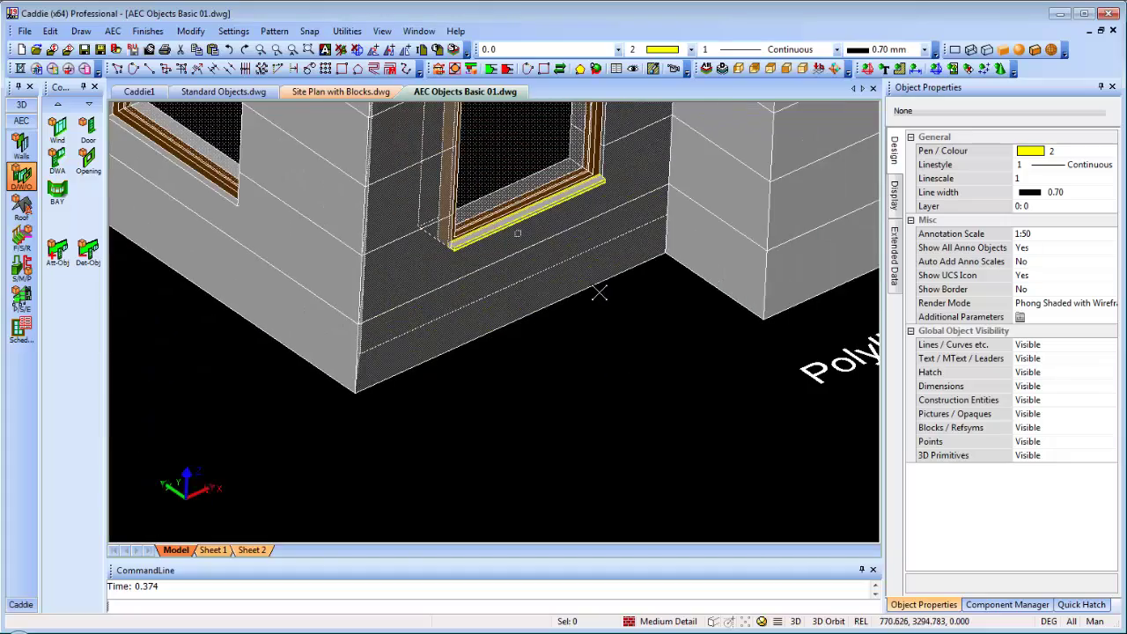
{"action": "middle_click_drag", "start_coordinate": [597, 296], "coordinate": [445, 437]}
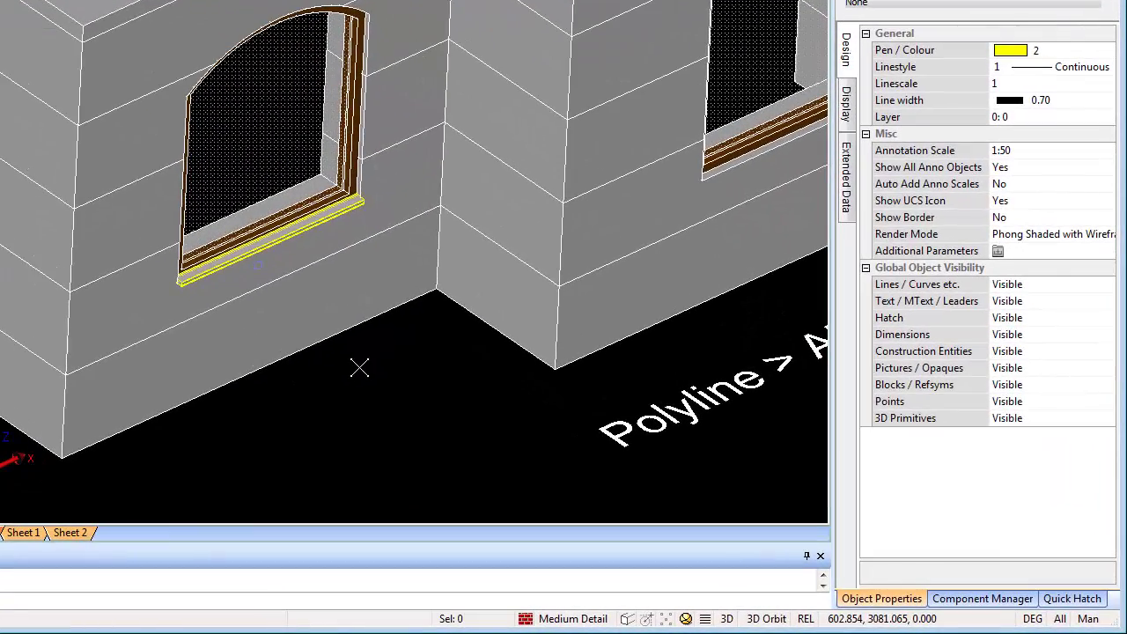
Step: Create a hipped roof from the building's outline polyline in plan view, without extending the walls to gables
{"action": "scroll", "coordinate": [384, 338], "scroll_direction": "down", "scroll_amount": 5}
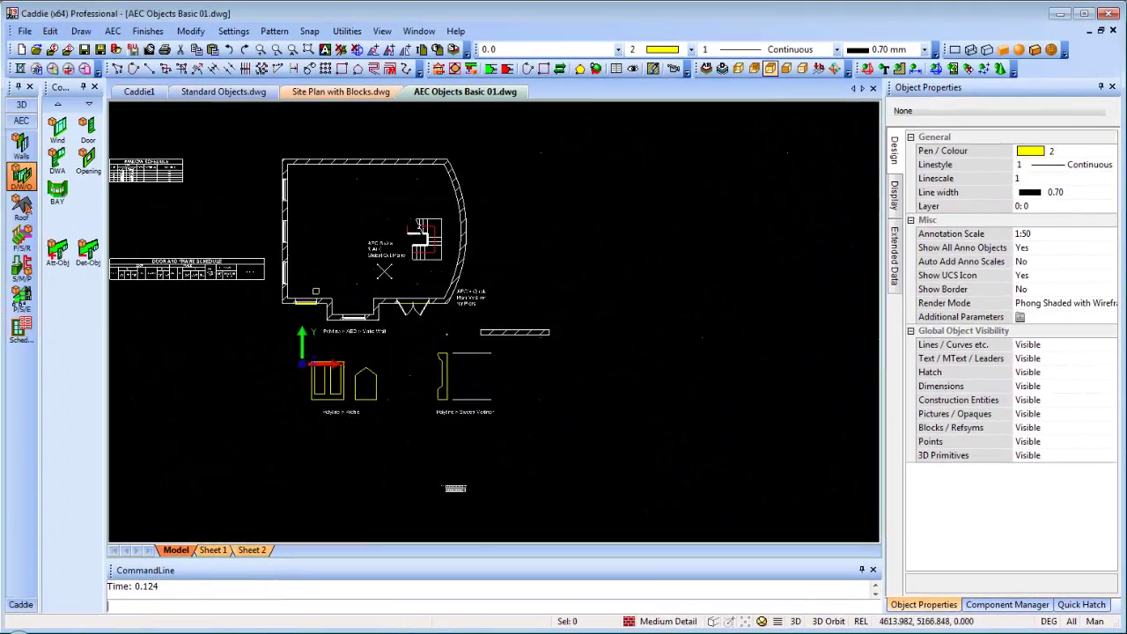
{"action": "scroll", "coordinate": [646, 272], "scroll_direction": "up", "scroll_amount": 3}
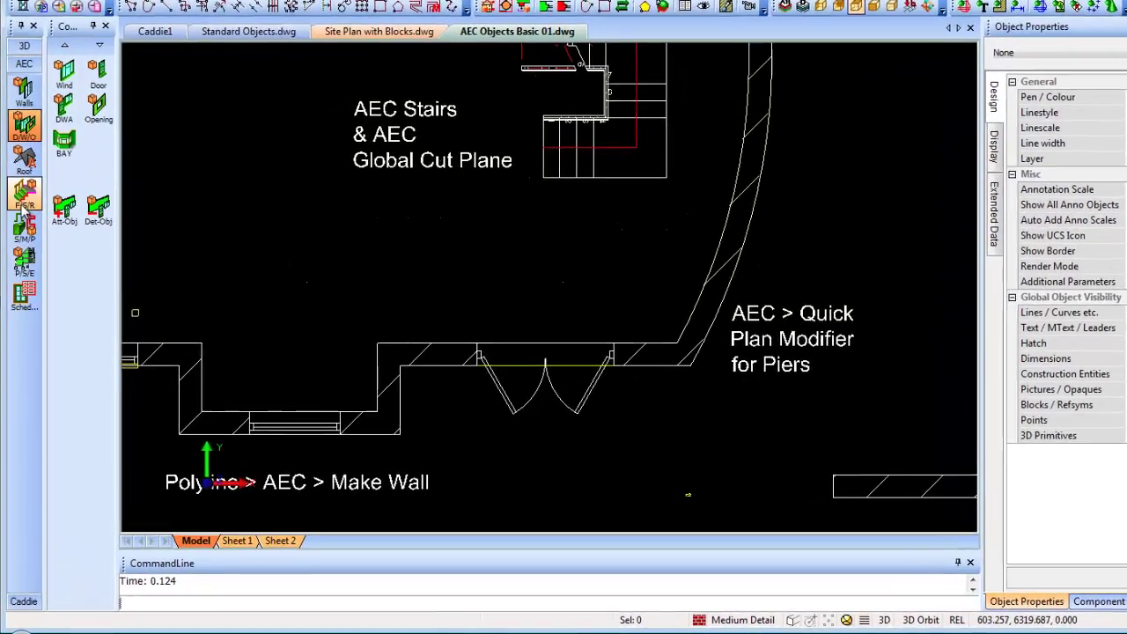
{"action": "left_click", "coordinate": [27, 117]}
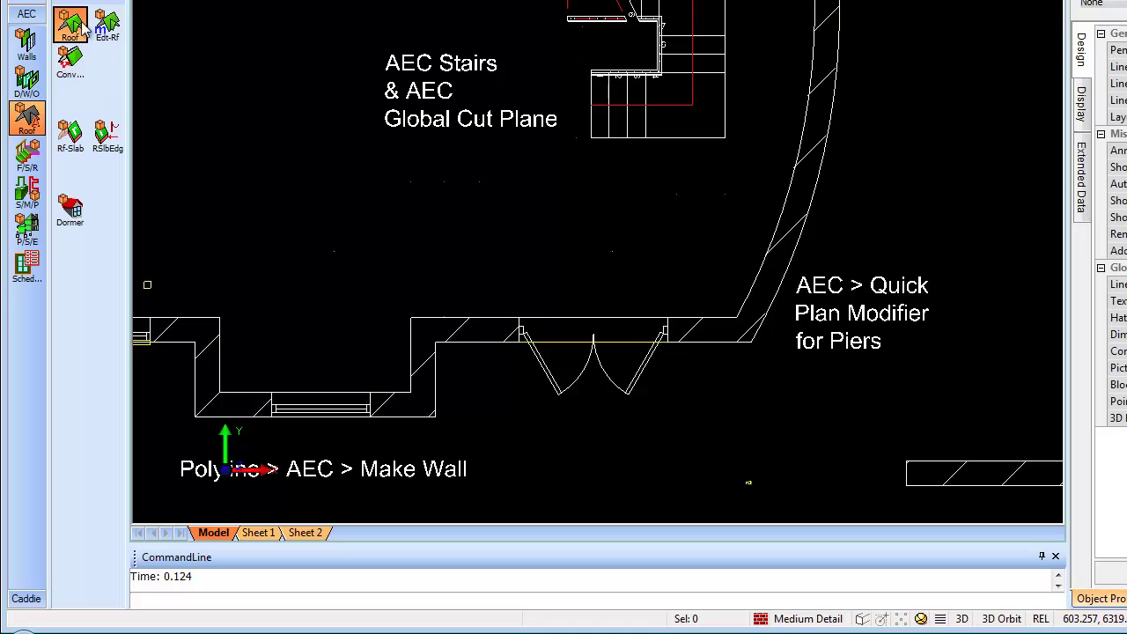
{"action": "left_click", "coordinate": [70, 25]}
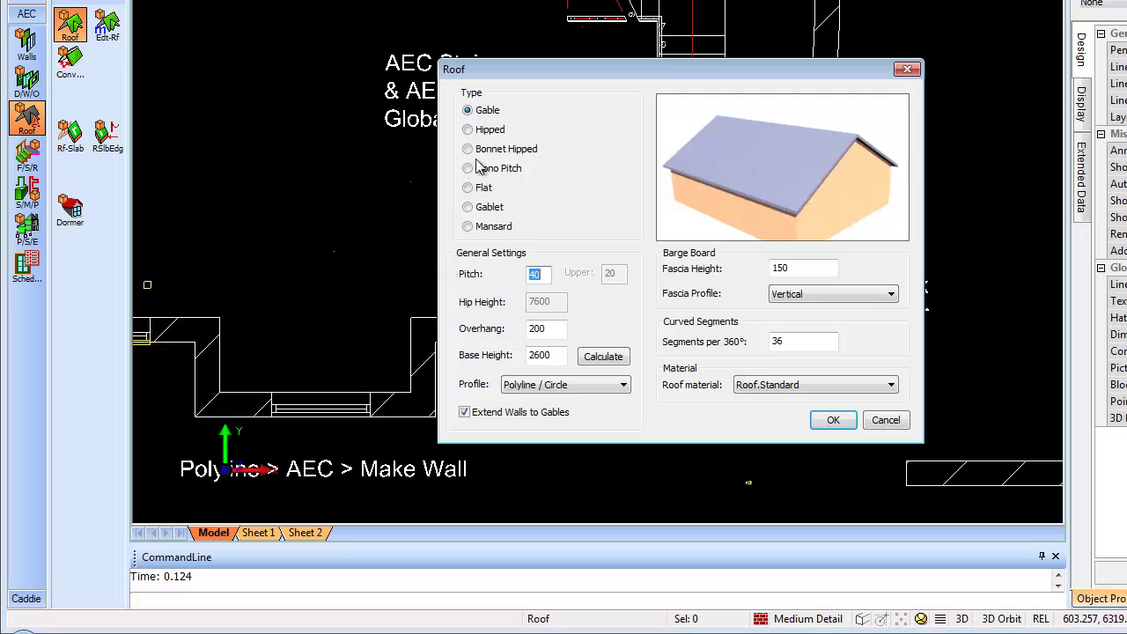
{"action": "left_click", "coordinate": [465, 413]}
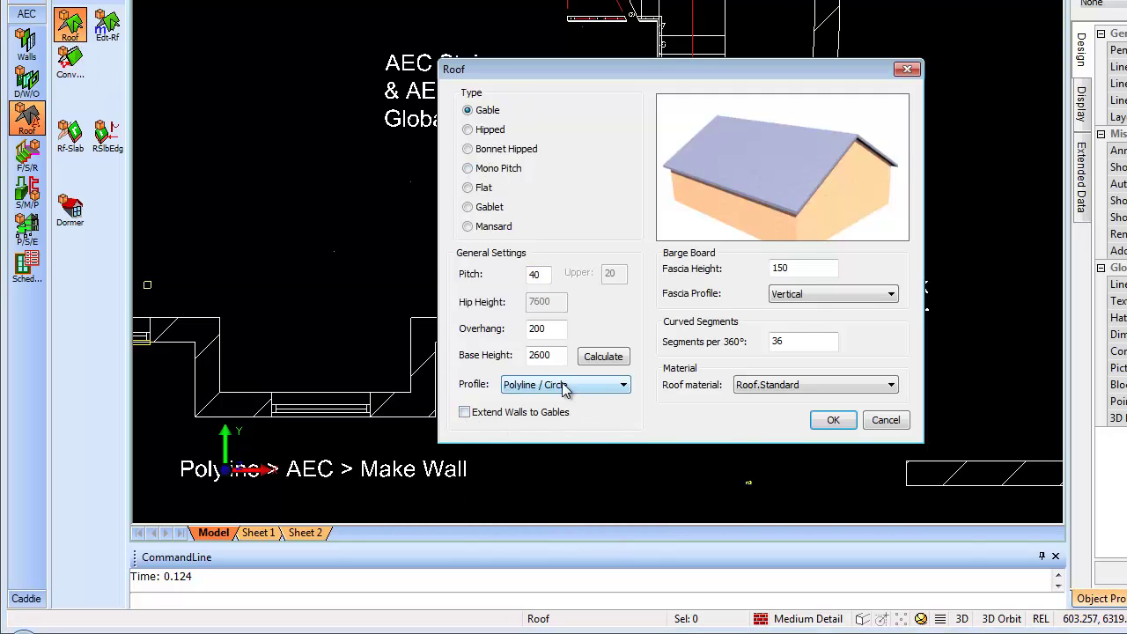
{"action": "left_click", "coordinate": [487, 129]}
{"action": "left_click", "coordinate": [833, 421]}
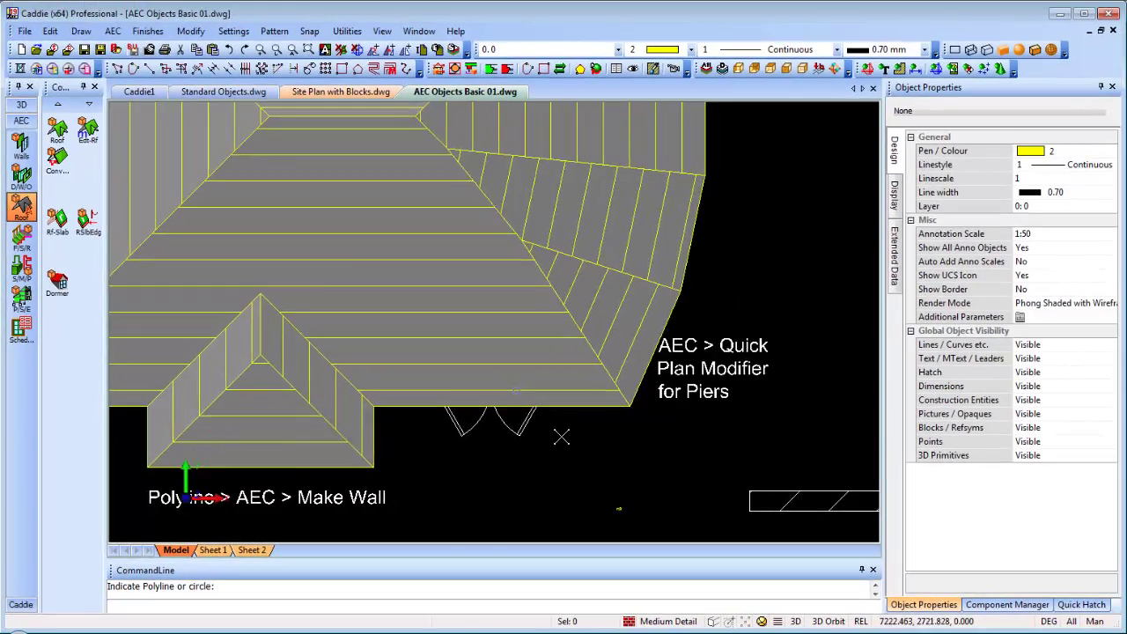
Step: Edit the roof segment along the front bay's eaves, changing its segment type to Gable
{"action": "scroll", "coordinate": [606, 420], "scroll_direction": "down", "scroll_amount": 5}
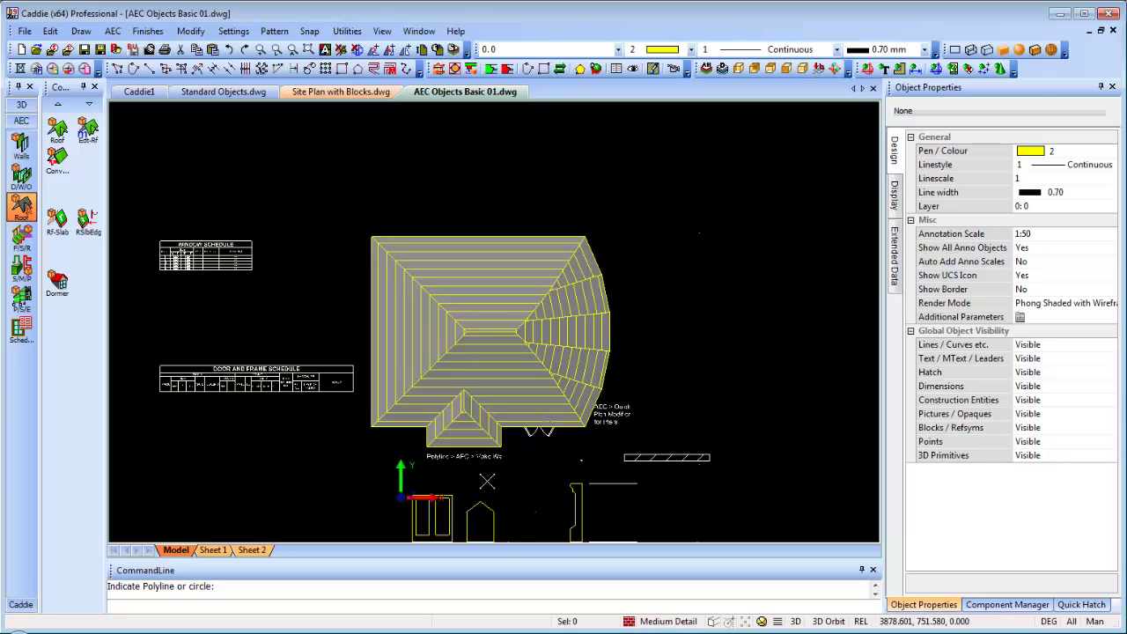
{"action": "scroll", "coordinate": [461, 465], "scroll_direction": "up", "scroll_amount": 2}
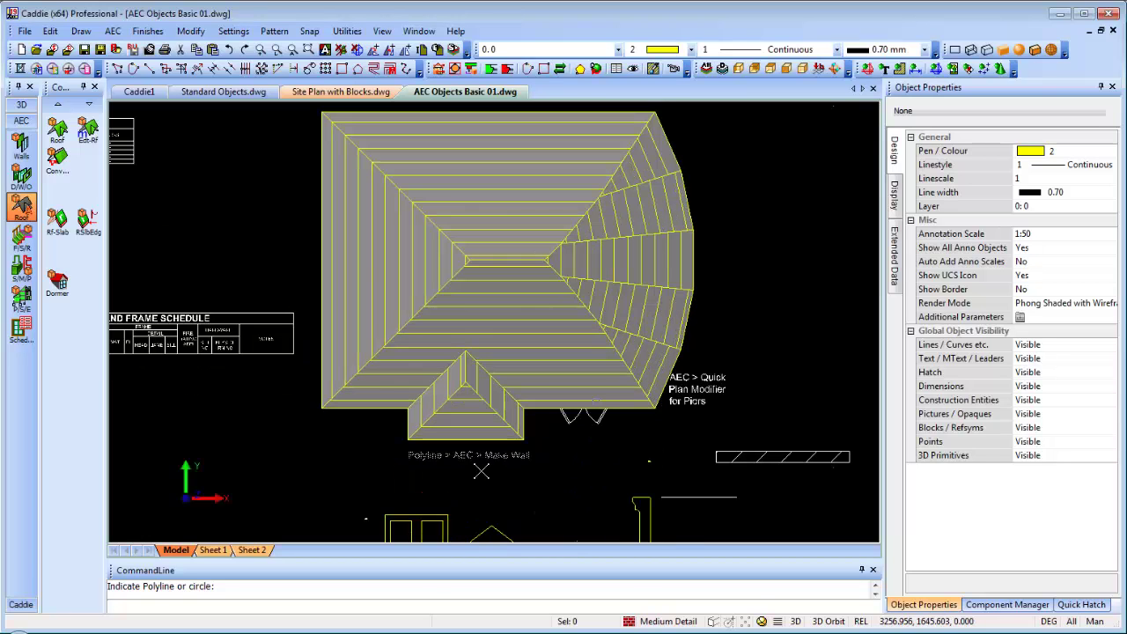
{"action": "middle_click_drag", "start_coordinate": [488, 447], "coordinate": [497, 410]}
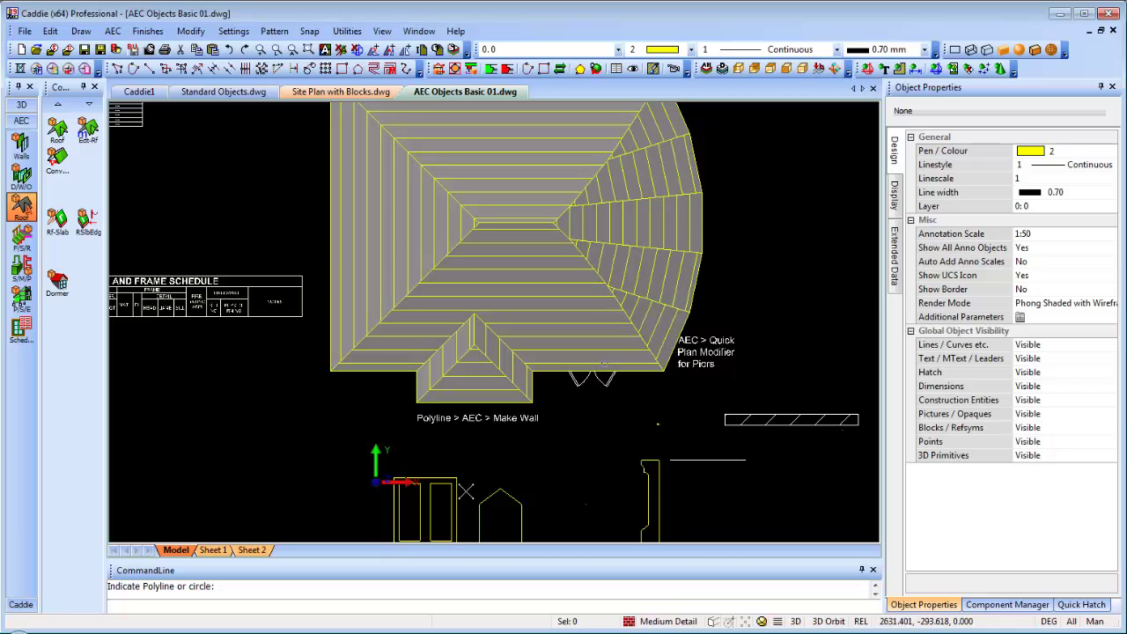
{"action": "left_click", "coordinate": [541, 343]}
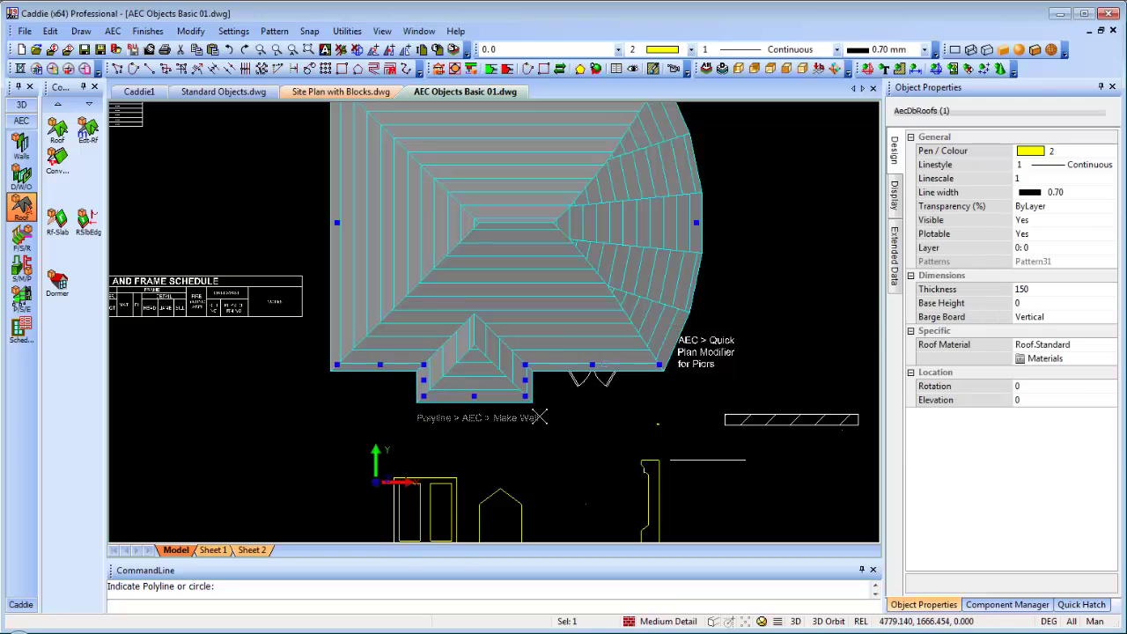
{"action": "right_click", "coordinate": [571, 427]}
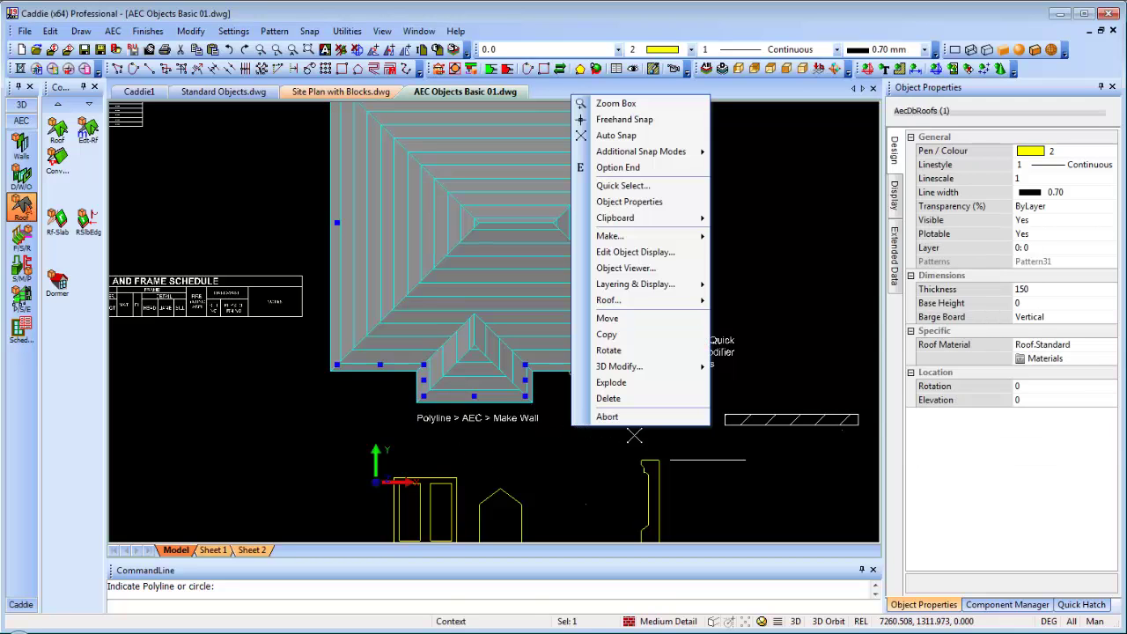
{"action": "mouse_move", "coordinate": [647, 302]}
{"action": "left_click", "coordinate": [750, 309]}
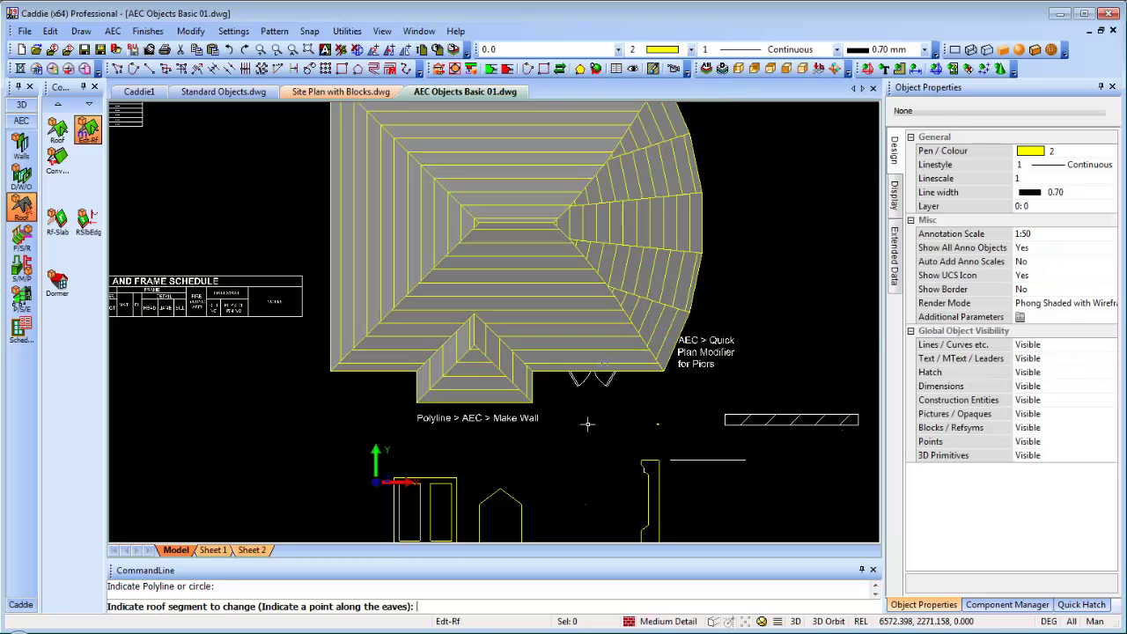
{"action": "left_click", "coordinate": [469, 401]}
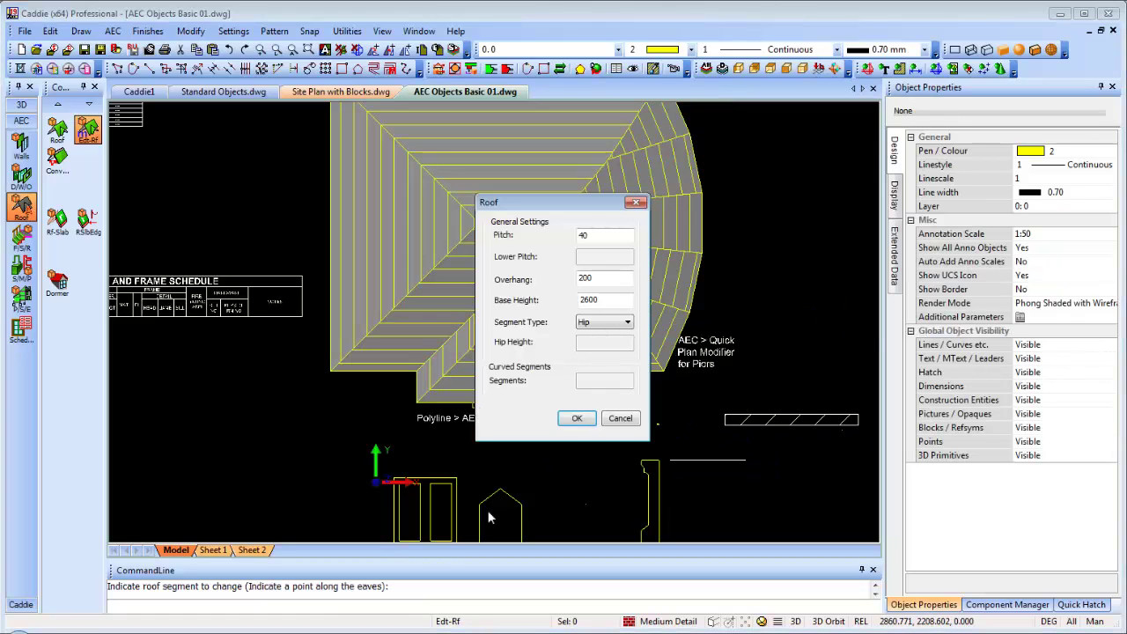
{"action": "left_click", "coordinate": [627, 322]}
{"action": "left_click", "coordinate": [602, 346]}
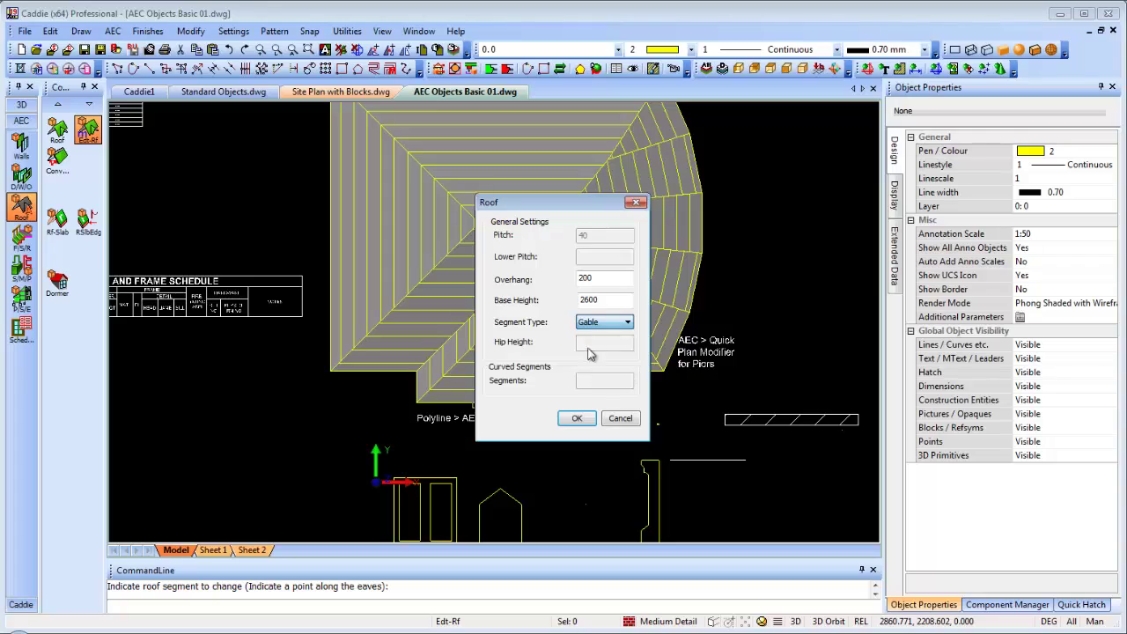
{"action": "left_click", "coordinate": [577, 419]}
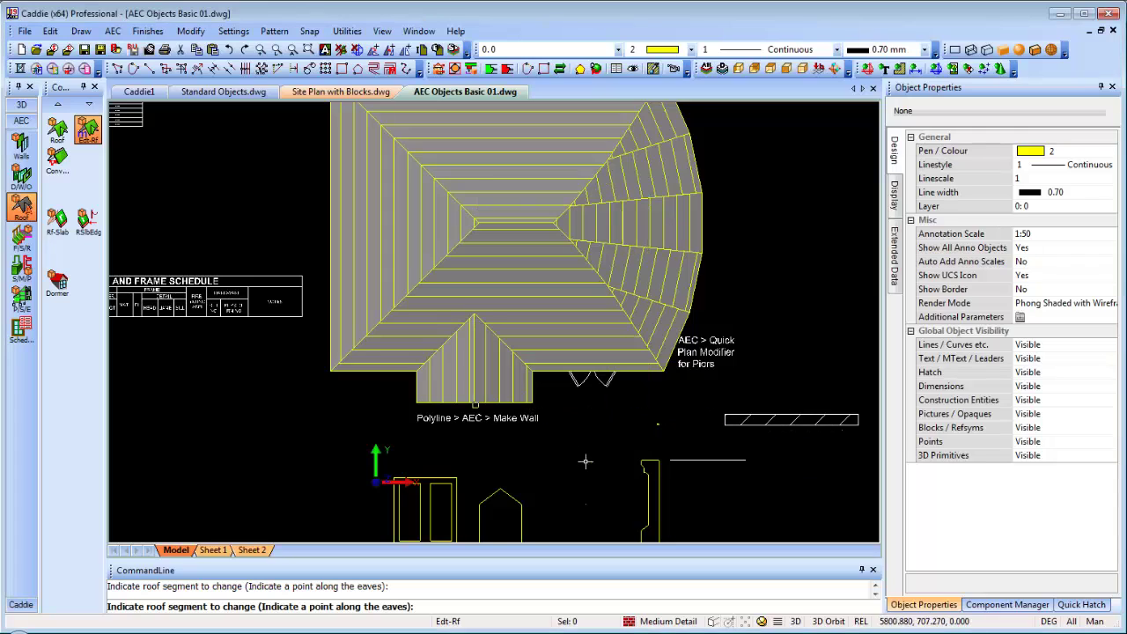
Step: Trim the front wall of the projecting bay to the roof so it fills the gable
{"action": "middle_click_drag", "start_coordinate": [576, 421], "coordinate": [641, 152]}
{"action": "scroll", "coordinate": [564, 252], "scroll_direction": "up", "scroll_amount": 2}
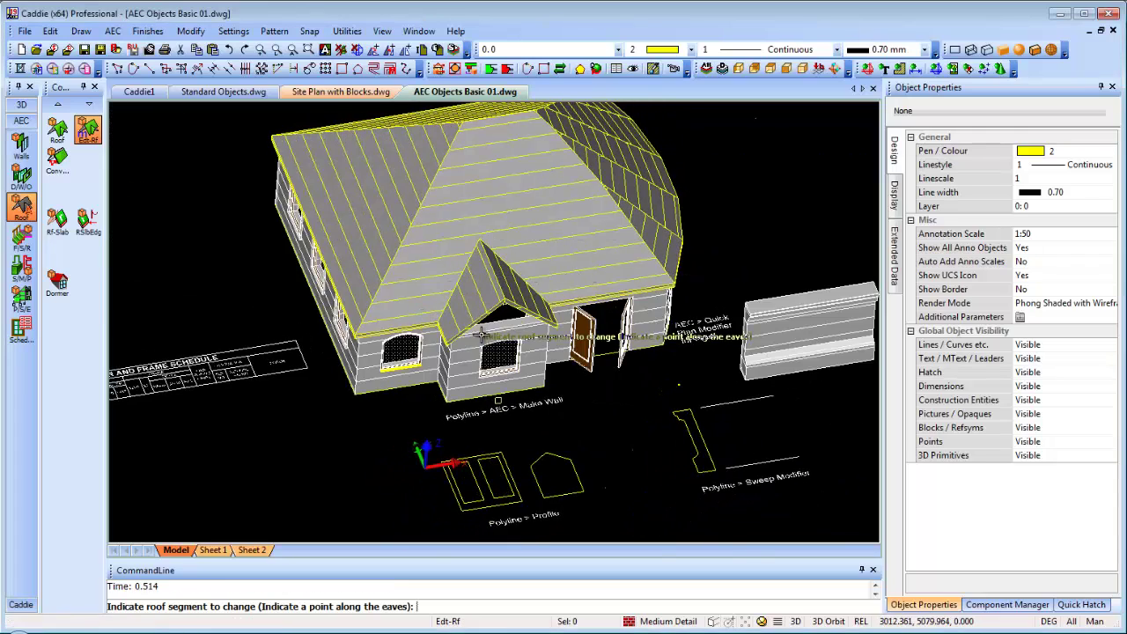
{"action": "scroll", "coordinate": [513, 352], "scroll_direction": "up", "scroll_amount": 2}
{"action": "scroll", "coordinate": [513, 352], "scroll_direction": "up", "scroll_amount": 1}
{"action": "key", "text": "Escape"}
{"action": "left_click", "coordinate": [553, 328]}
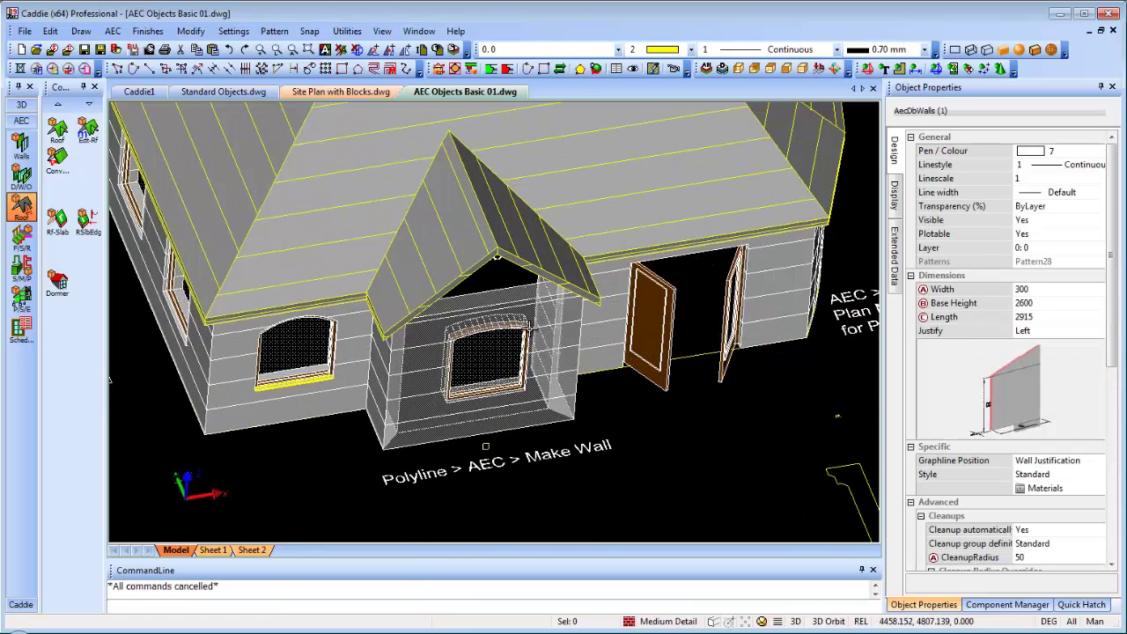
{"action": "right_click", "coordinate": [577, 315]}
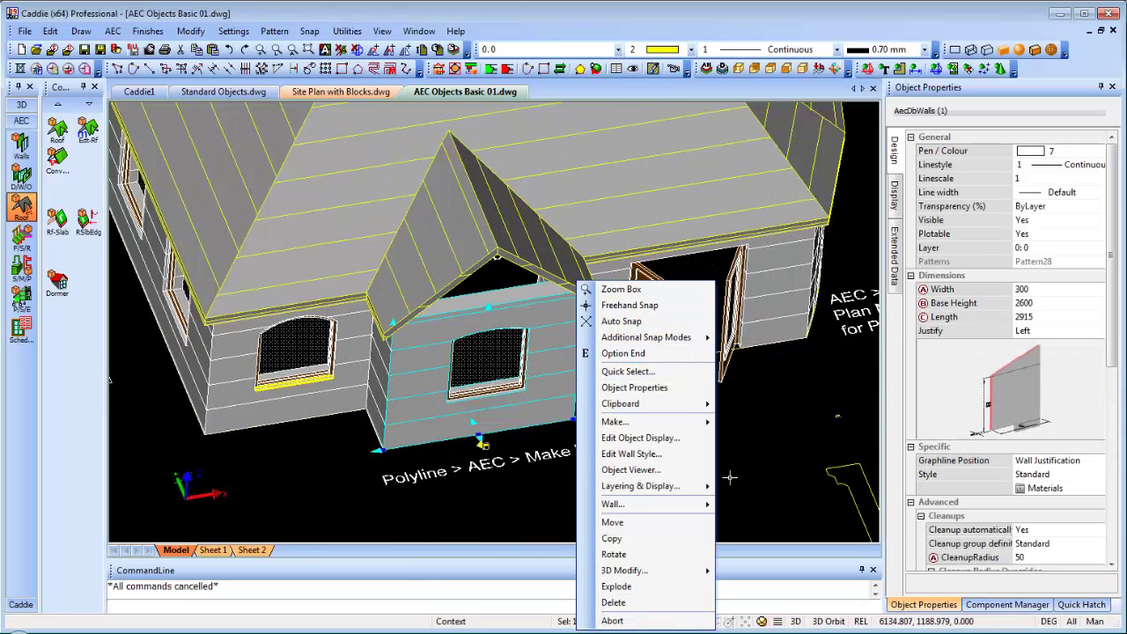
{"action": "mouse_move", "coordinate": [688, 509]}
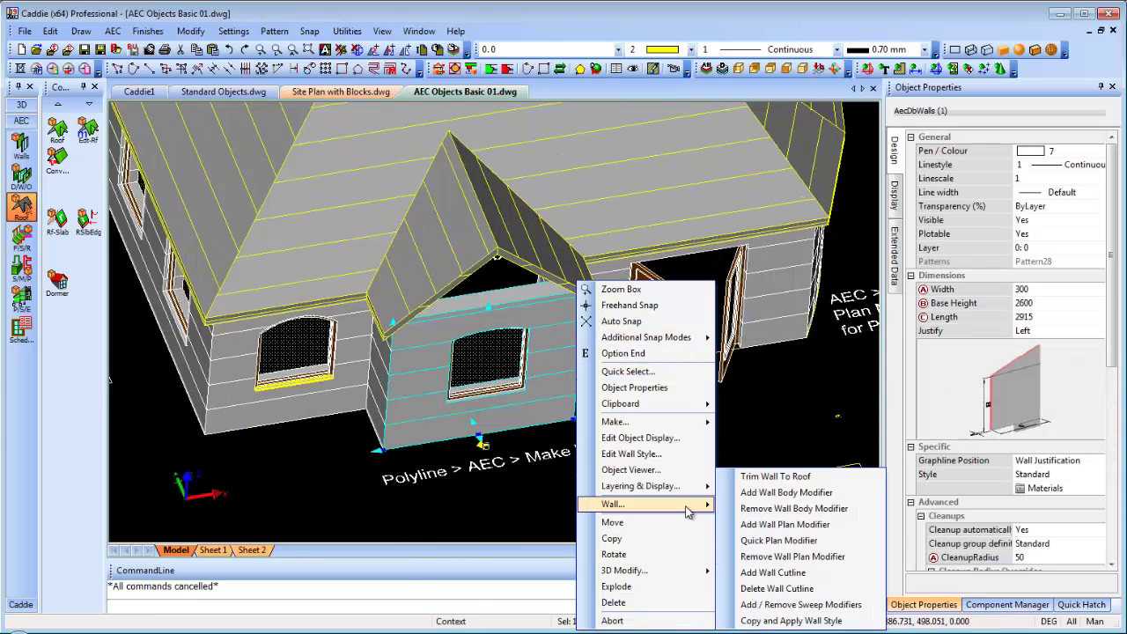
{"action": "left_click", "coordinate": [775, 477]}
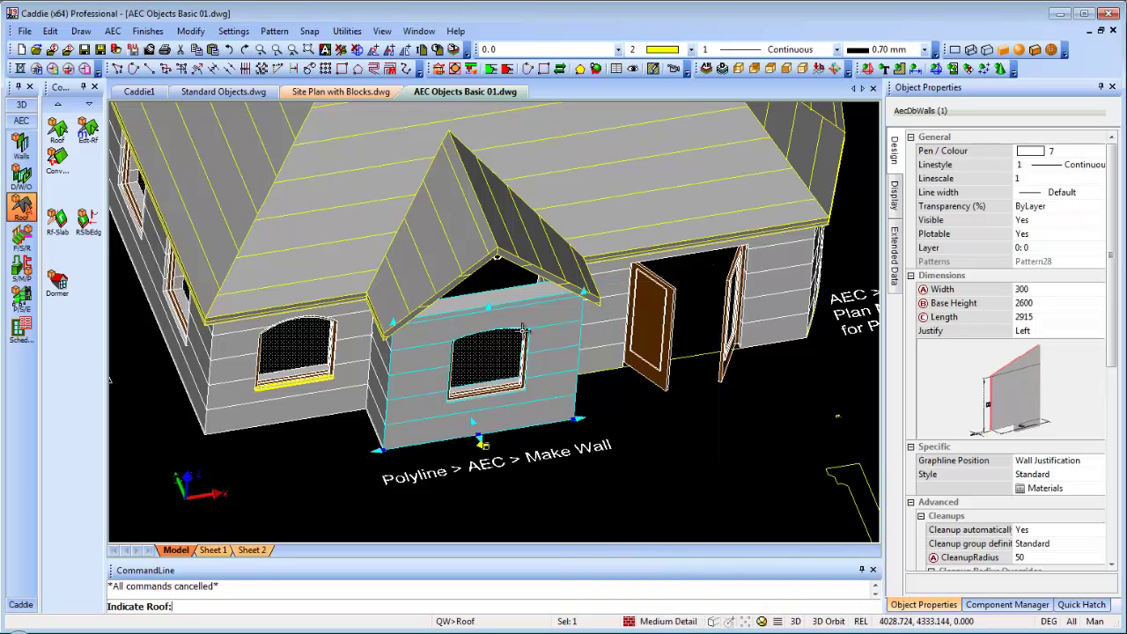
{"action": "left_click", "coordinate": [537, 257]}
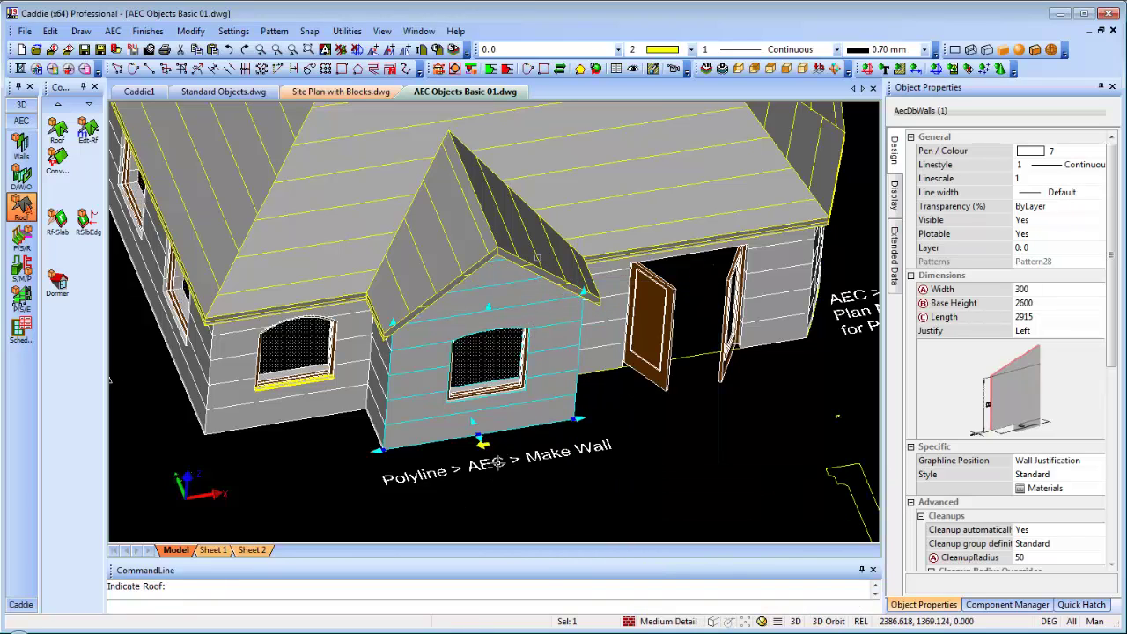
Step: Return to the plan view and delete the roof over the building
{"action": "scroll", "coordinate": [497, 458], "scroll_direction": "down", "scroll_amount": 2}
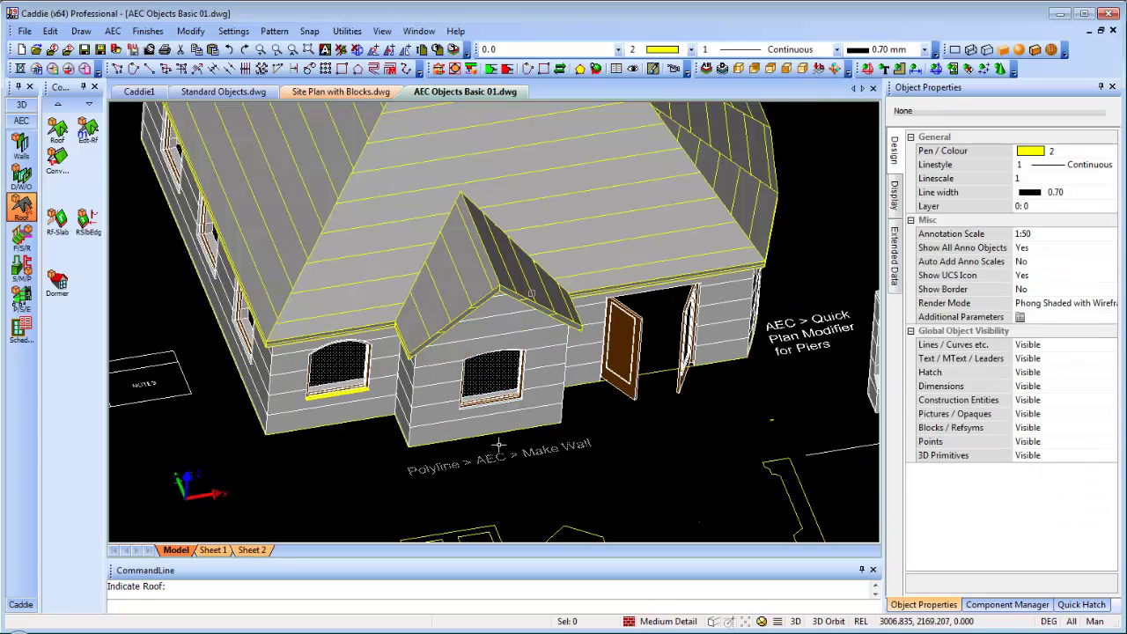
{"action": "key", "text": "F5"}
{"action": "scroll", "coordinate": [422, 303], "scroll_direction": "up", "scroll_amount": 3}
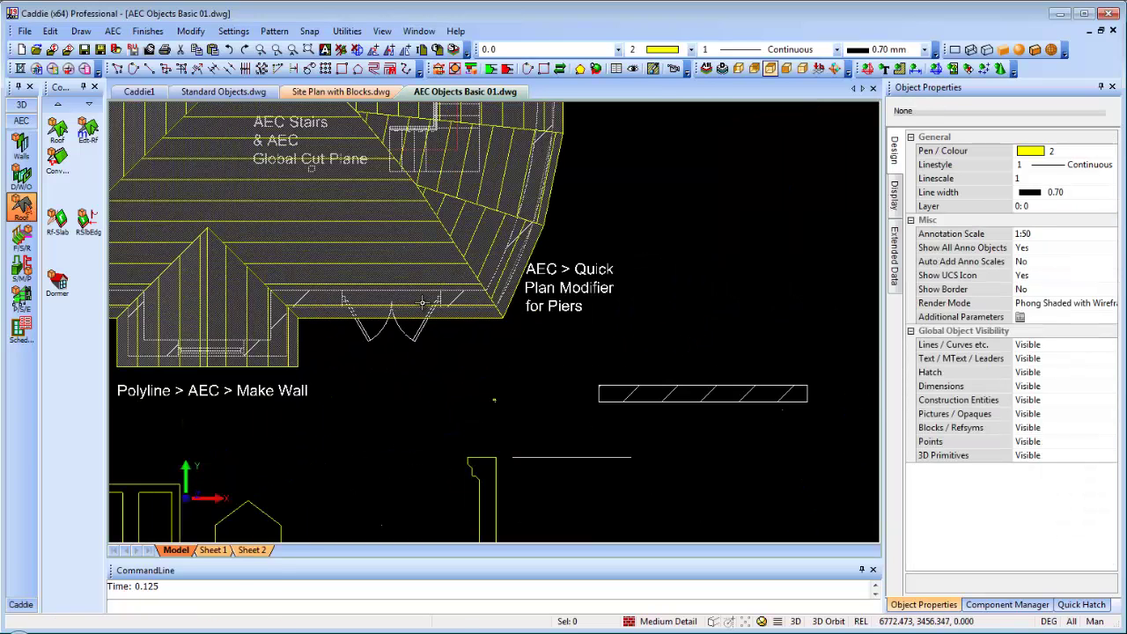
{"action": "left_click", "coordinate": [393, 261]}
{"action": "key", "text": "Delete"}
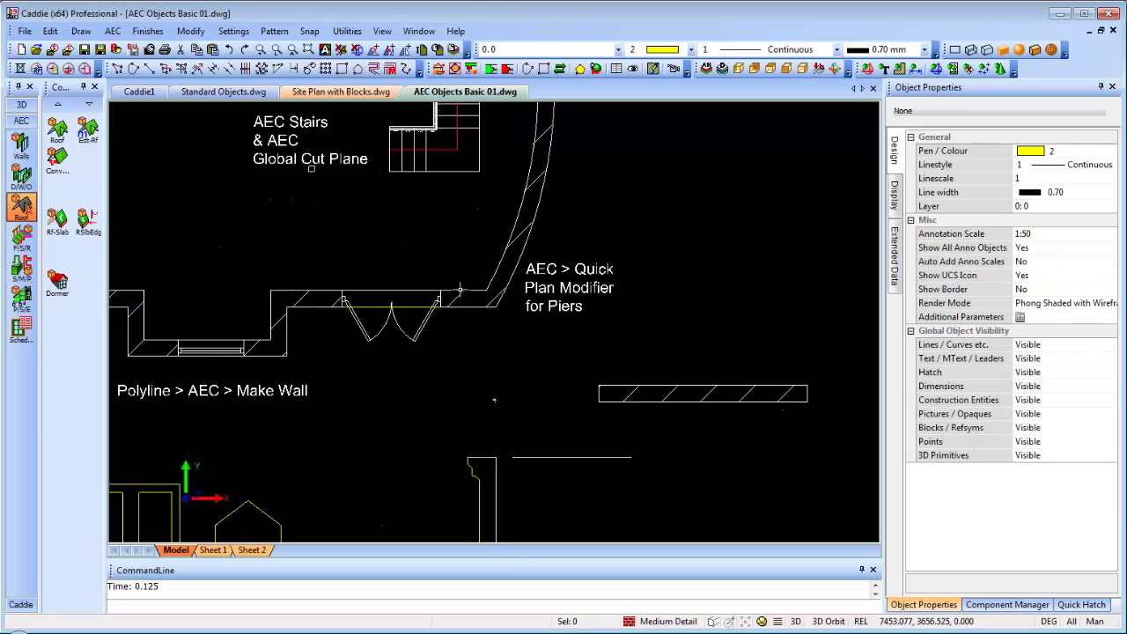
Step: Delete the yellow outline polyline running along the outer wall face at the double doors
{"action": "scroll", "coordinate": [458, 302], "scroll_direction": "up", "scroll_amount": 2}
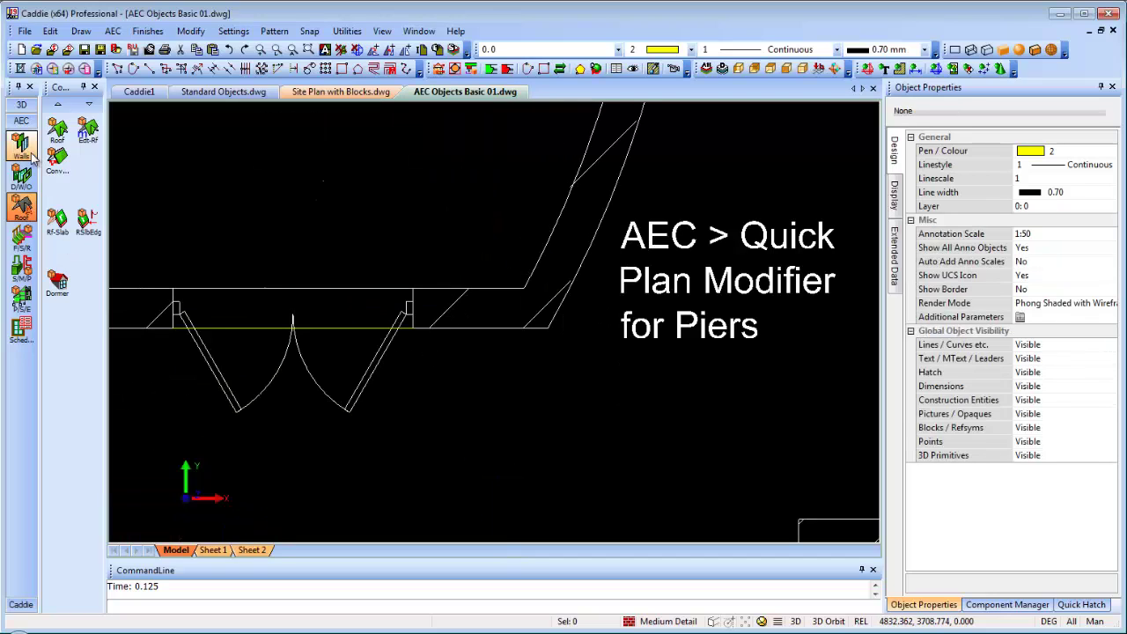
{"action": "left_click", "coordinate": [343, 323]}
{"action": "key", "text": "Delete"}
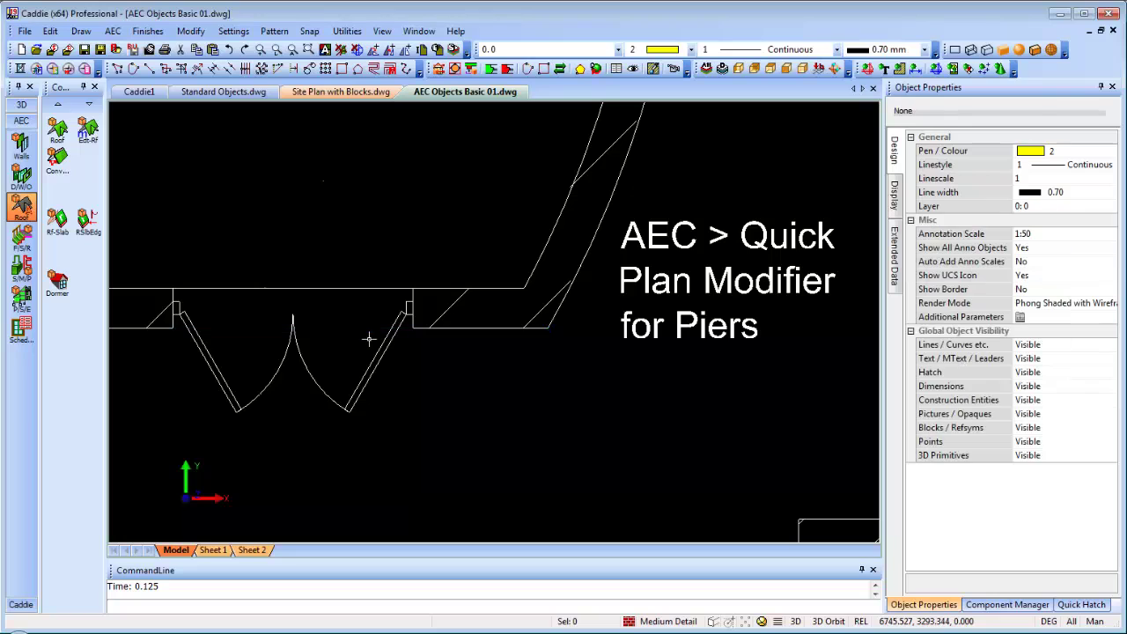
Step: Add a pier about 365 mm wide and 330 mm deep at the double-door wall's curved-wall corner using a Quick Wall Plan Modifier
{"action": "left_click", "coordinate": [471, 288]}
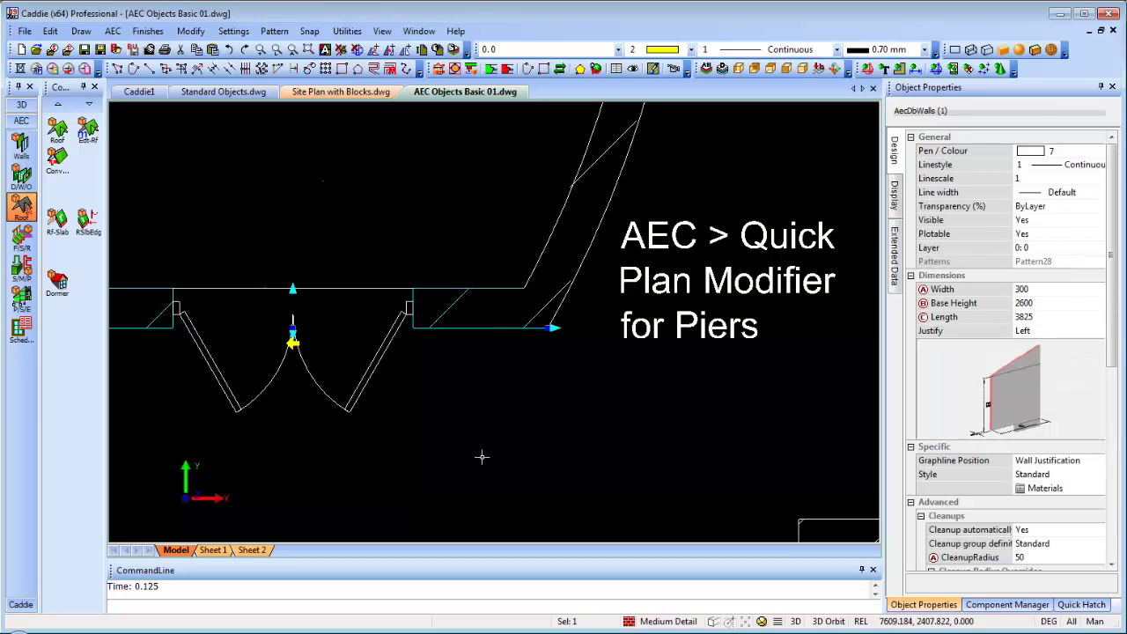
{"action": "right_click", "coordinate": [488, 346]}
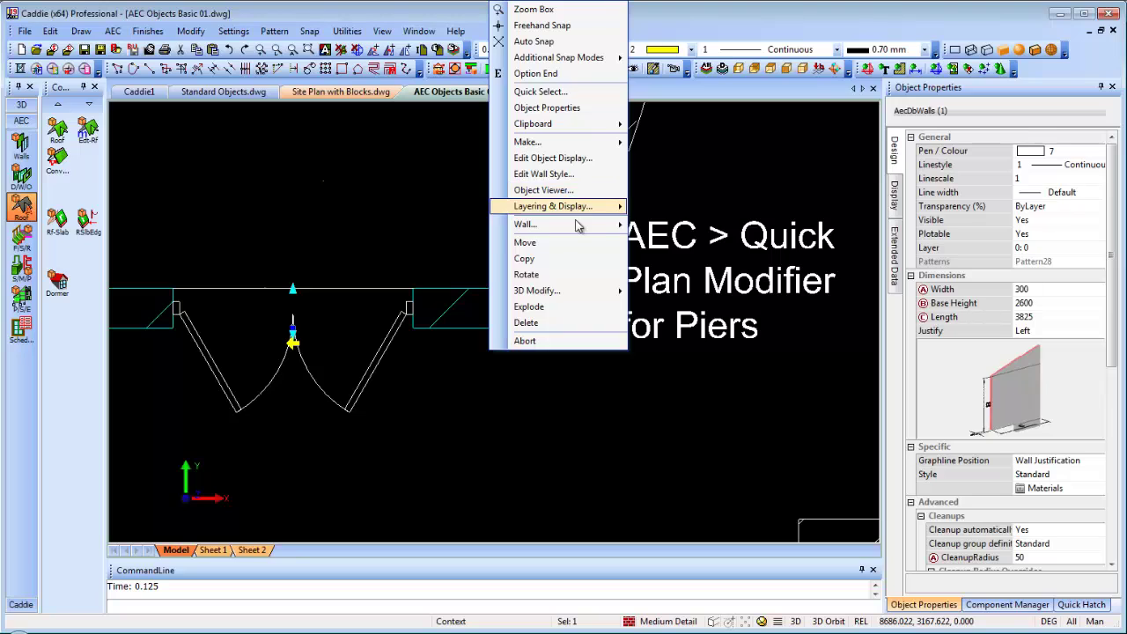
{"action": "mouse_move", "coordinate": [578, 226]}
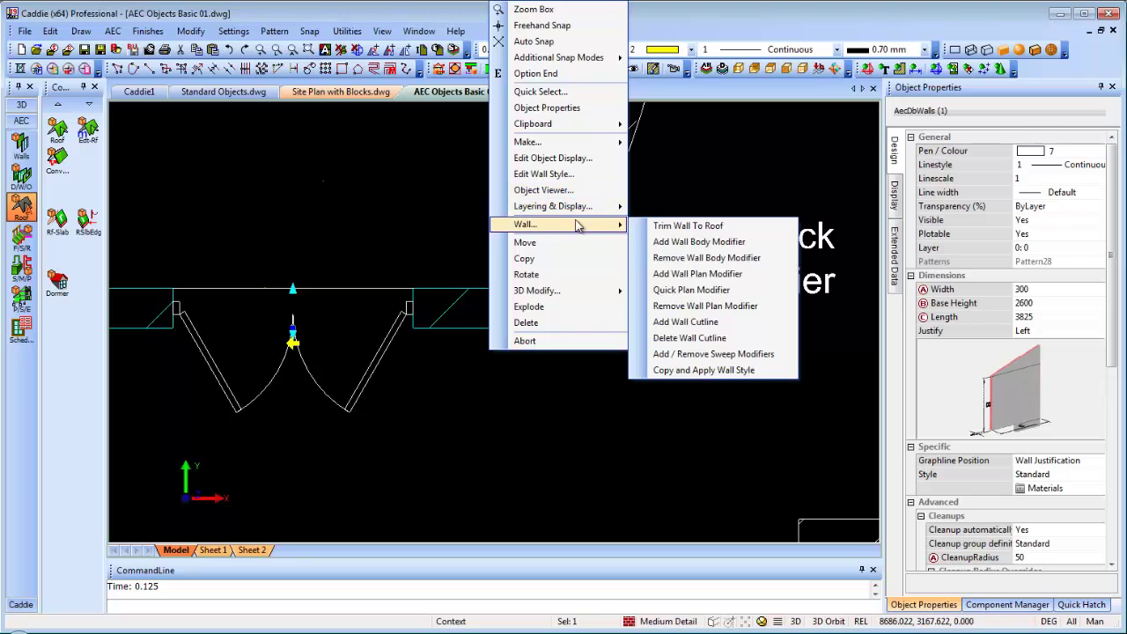
{"action": "left_click", "coordinate": [733, 290]}
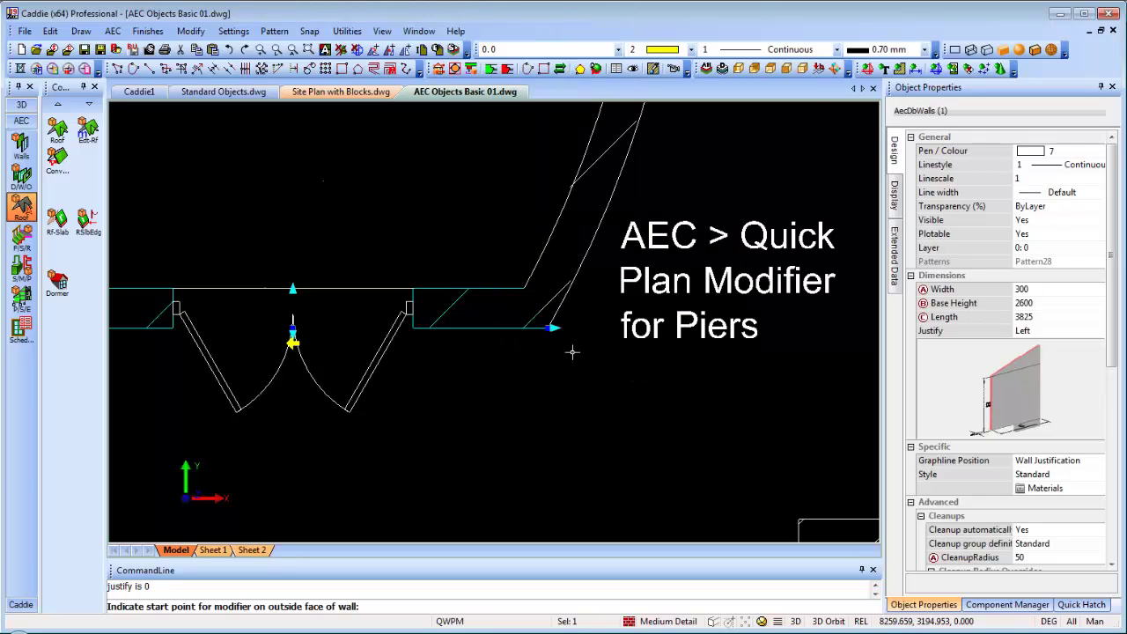
{"action": "right_click", "coordinate": [602, 393]}
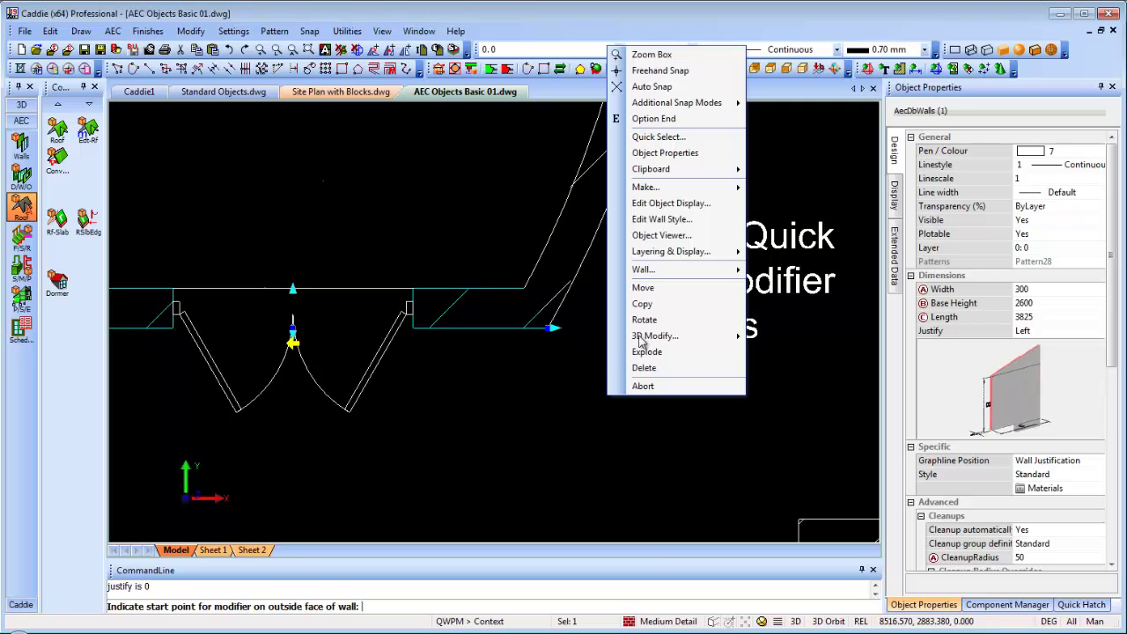
{"action": "left_click", "coordinate": [647, 85]}
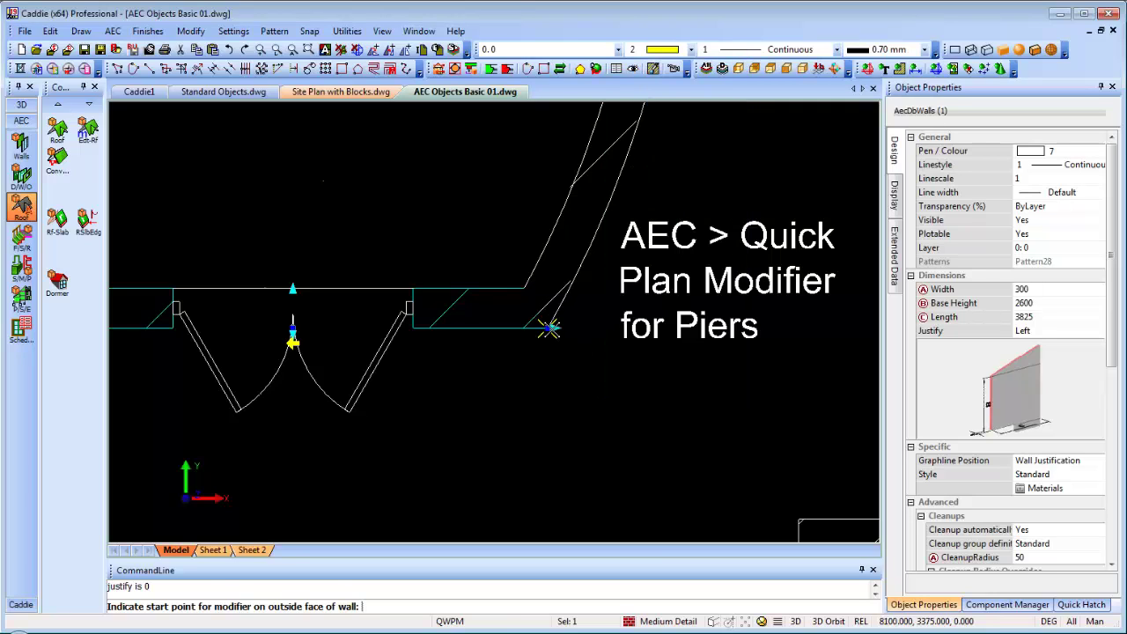
{"action": "left_click", "coordinate": [549, 328]}
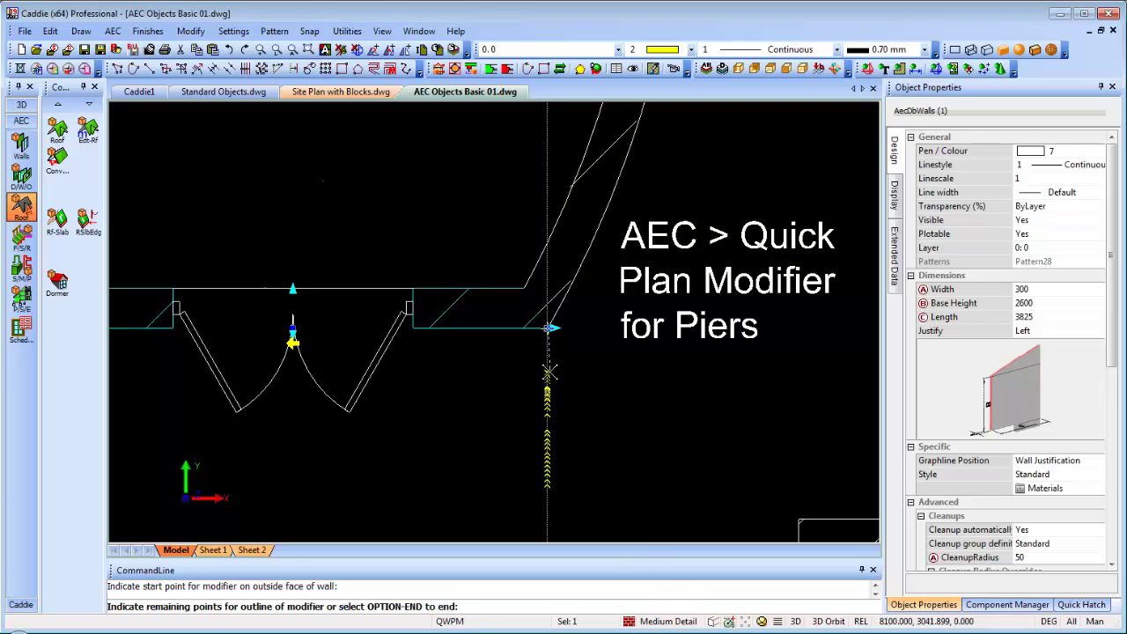
{"action": "left_click", "coordinate": [547, 370]}
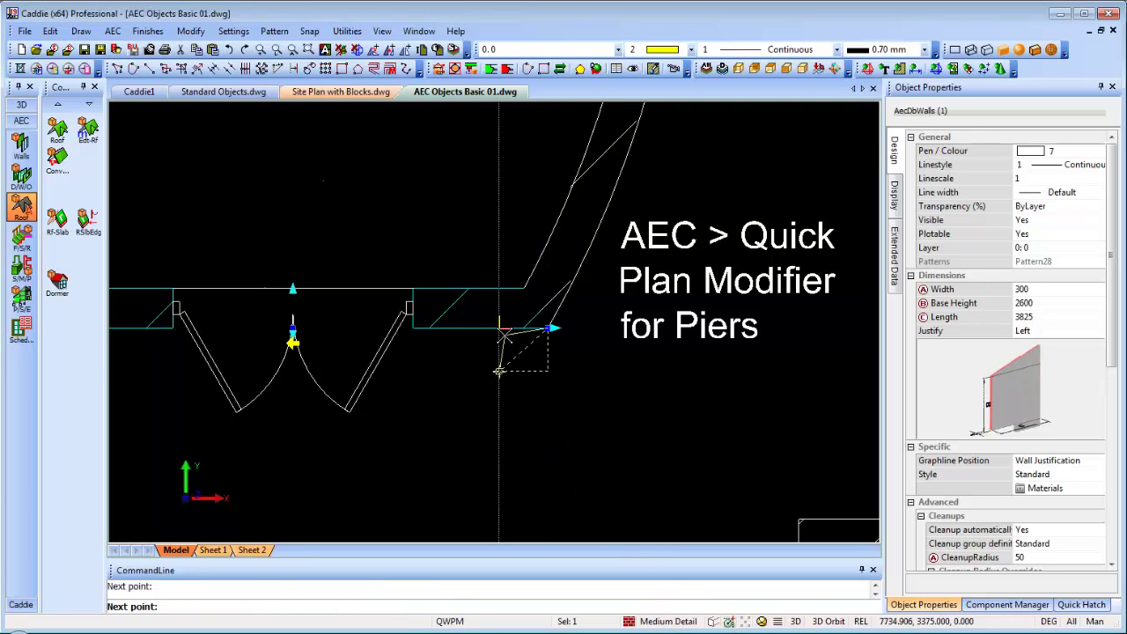
{"action": "right_click", "coordinate": [601, 400]}
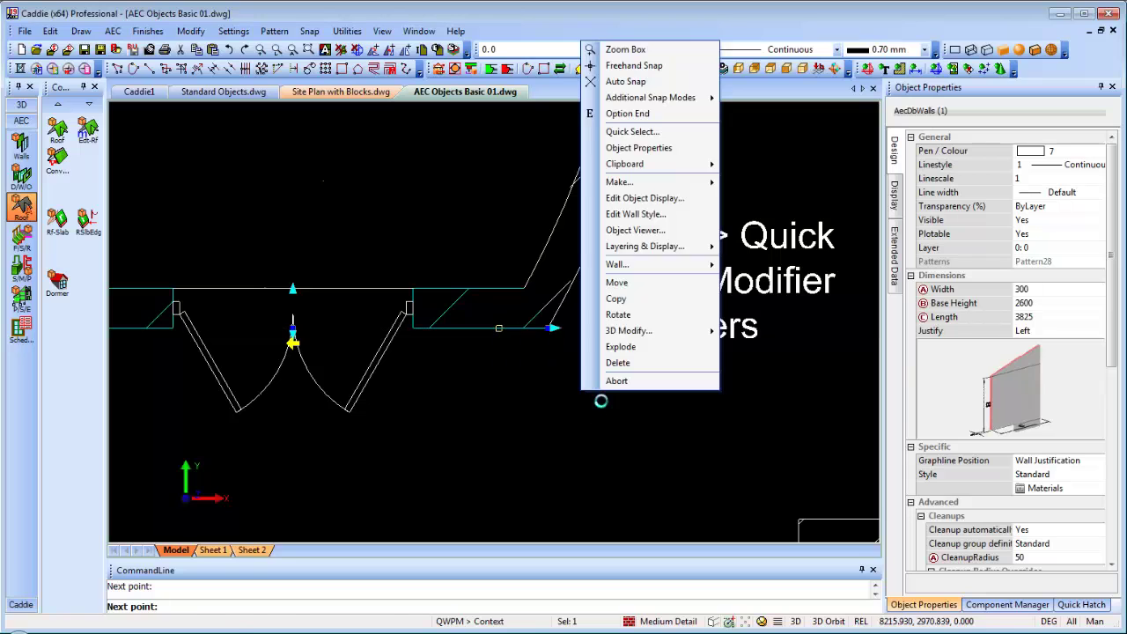
{"action": "left_click", "coordinate": [632, 113]}
{"action": "key", "text": "Escape"}
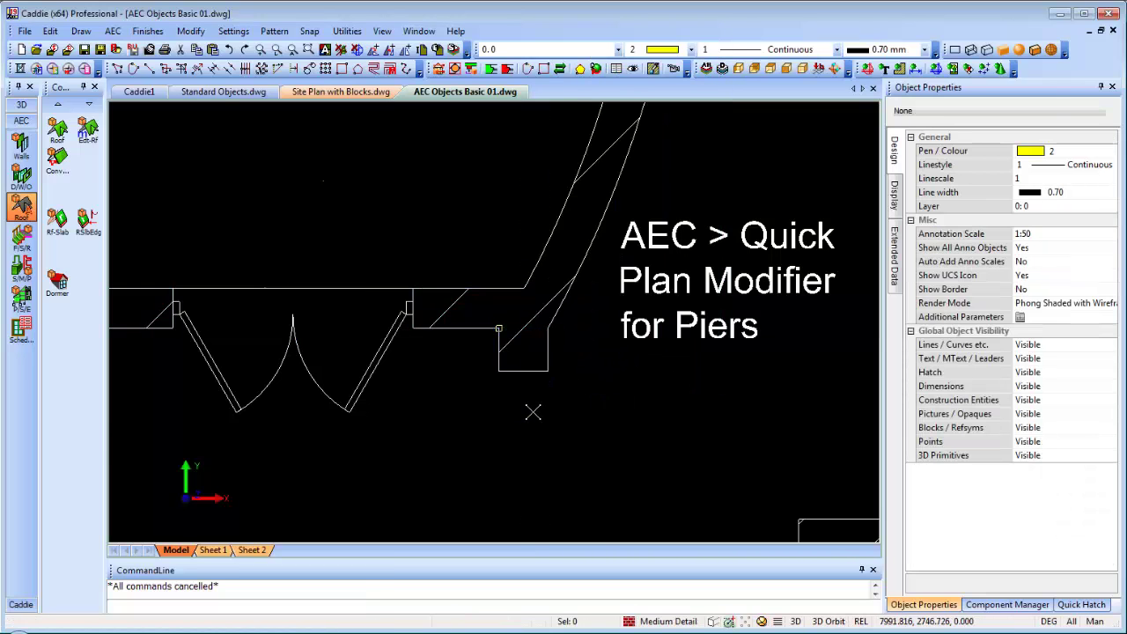
Step: Hide the Sill B component in the Sill Plan display of the bay window, accepting the change at drawing default level
{"action": "scroll", "coordinate": [478, 361], "scroll_direction": "down", "scroll_amount": 3}
{"action": "scroll", "coordinate": [478, 363], "scroll_direction": "up", "scroll_amount": 1}
{"action": "scroll", "coordinate": [321, 373], "scroll_direction": "up", "scroll_amount": 2}
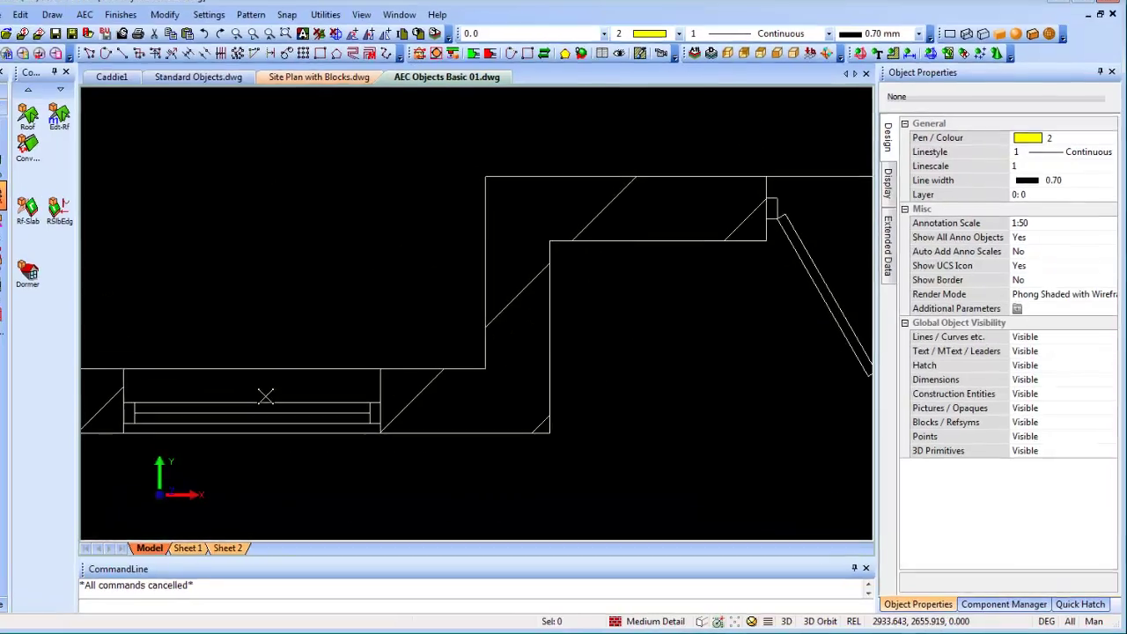
{"action": "left_click", "coordinate": [313, 398]}
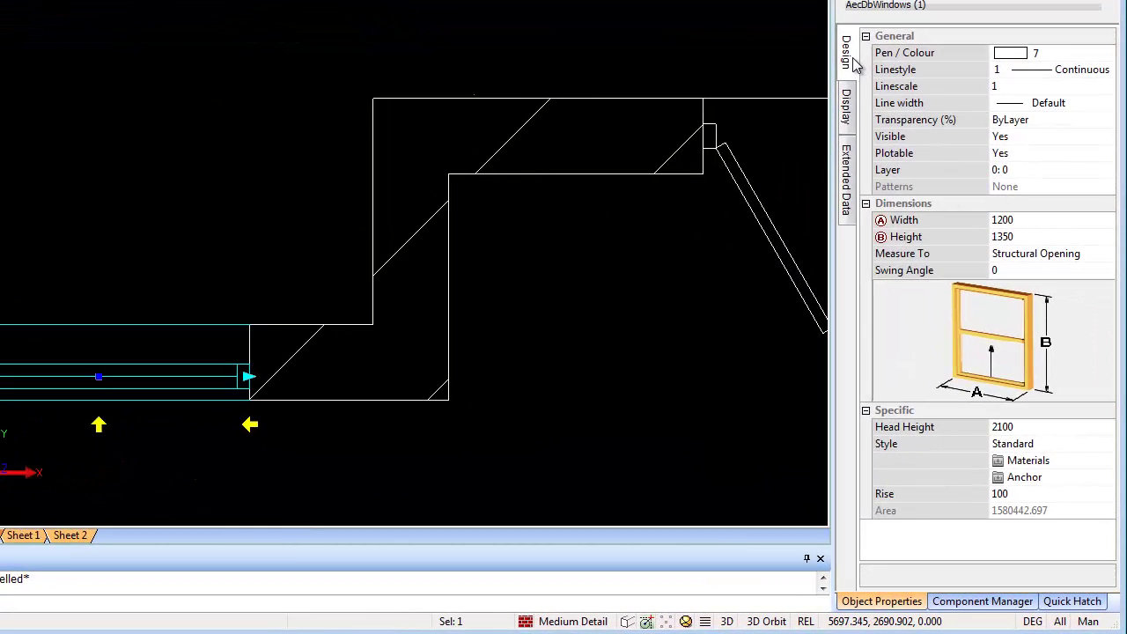
{"action": "left_click", "coordinate": [849, 114]}
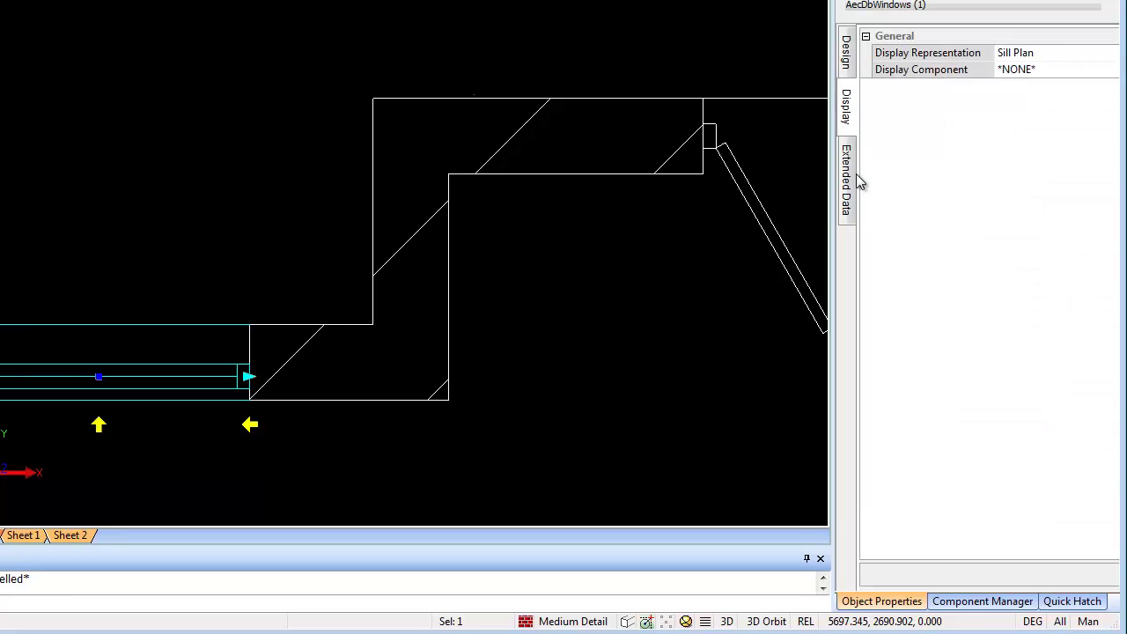
{"action": "left_click", "coordinate": [1030, 60]}
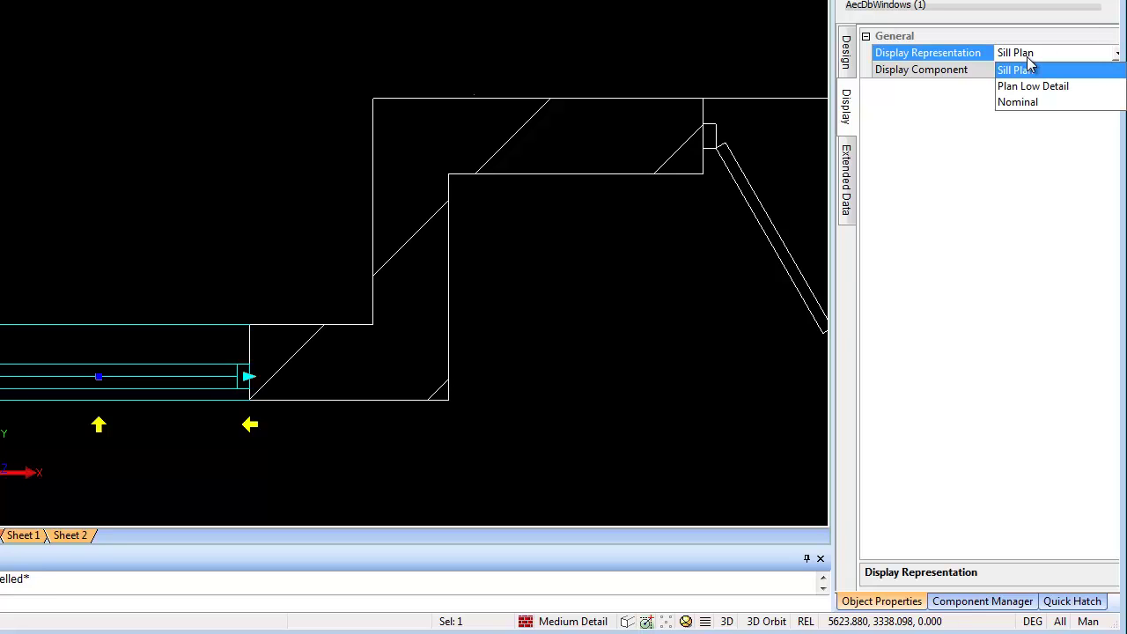
{"action": "left_click", "coordinate": [1030, 69]}
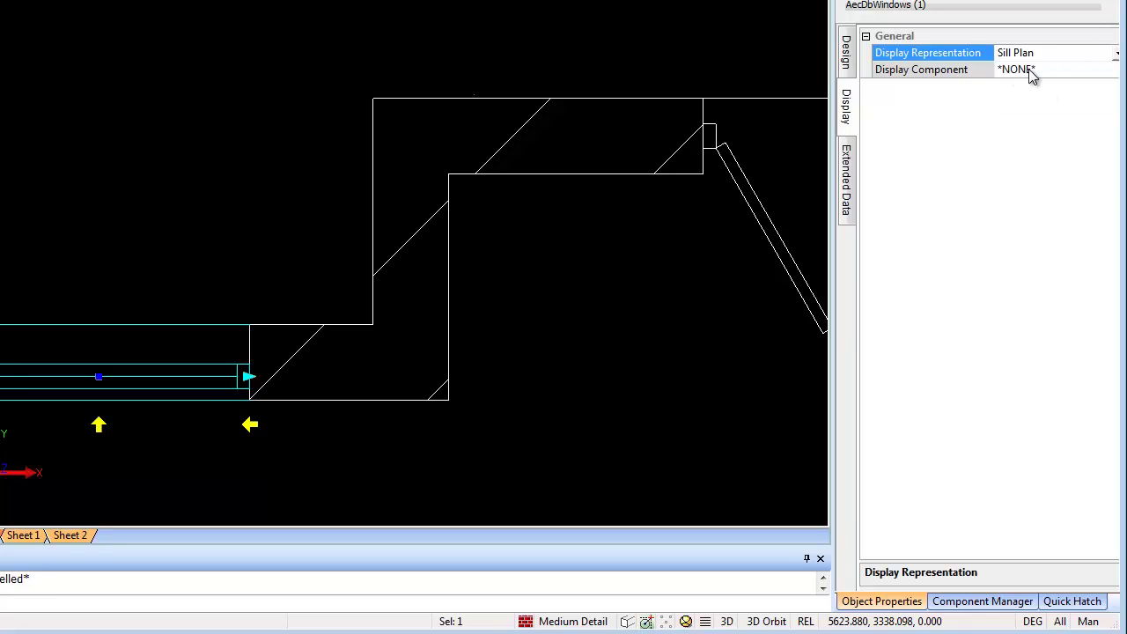
{"action": "left_click", "coordinate": [1032, 73]}
{"action": "left_click", "coordinate": [1012, 117]}
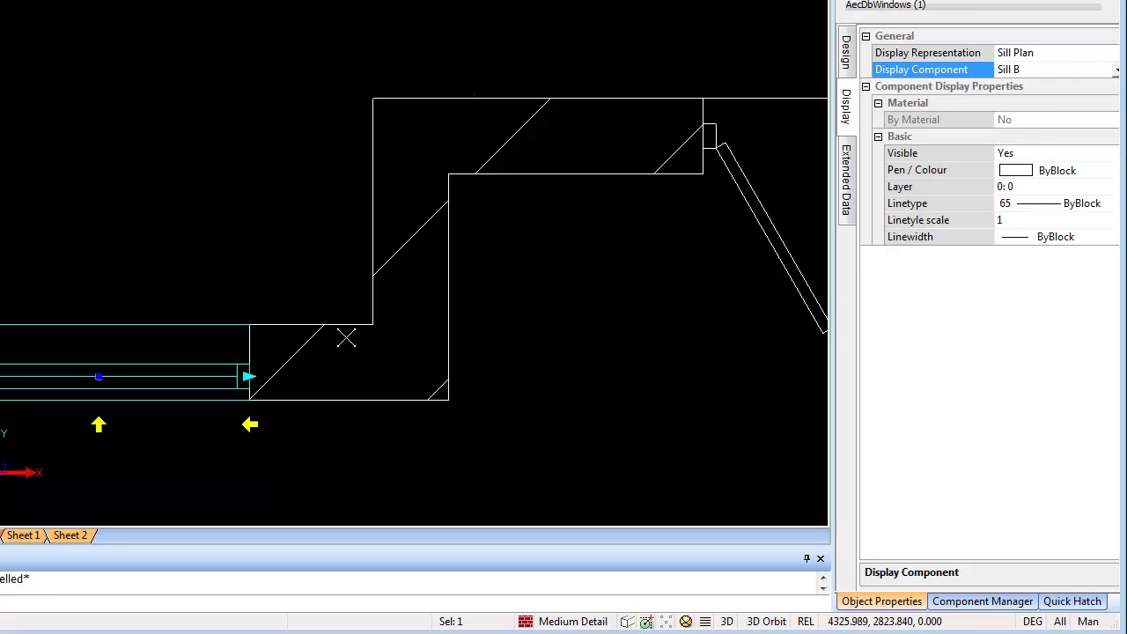
{"action": "left_click", "coordinate": [1006, 155]}
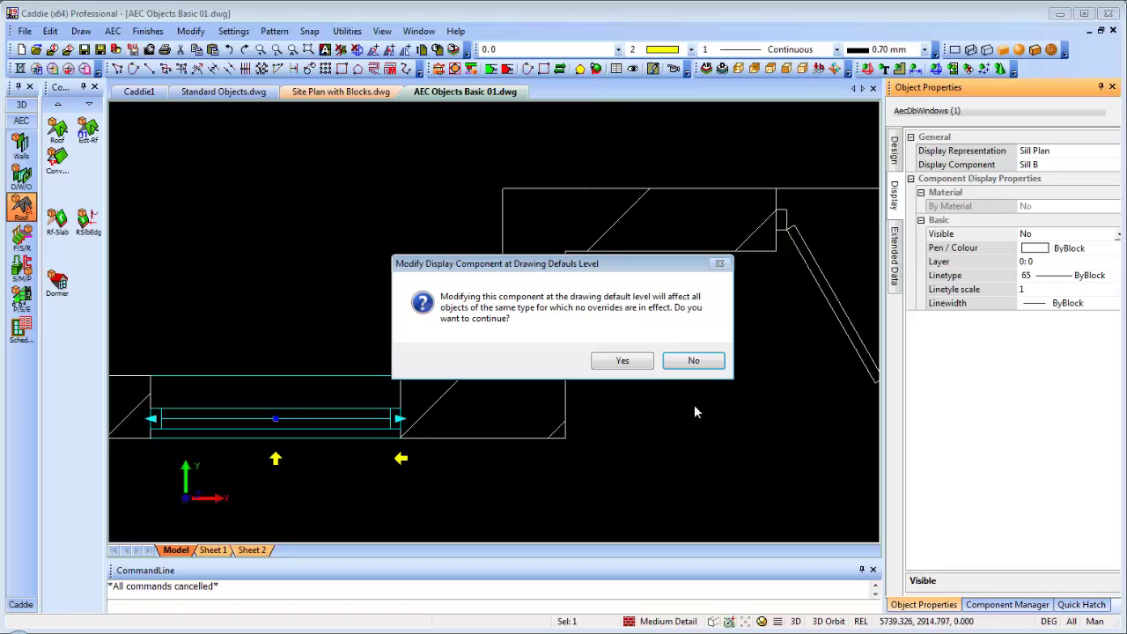
{"action": "left_click", "coordinate": [622, 362]}
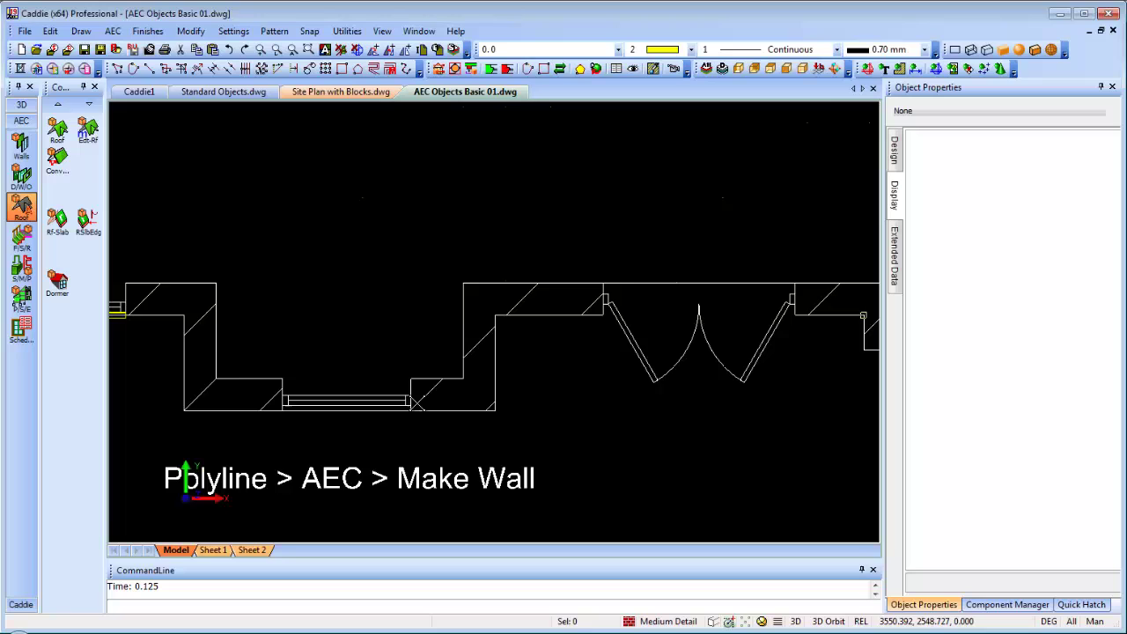
Step: Change the style of the three projecting bay walls to S.BL.40Rvl.ExtBk102.Cav50.Ins50.Blk100.Plstr13
{"action": "scroll", "coordinate": [541, 315], "scroll_direction": "up", "scroll_amount": 3}
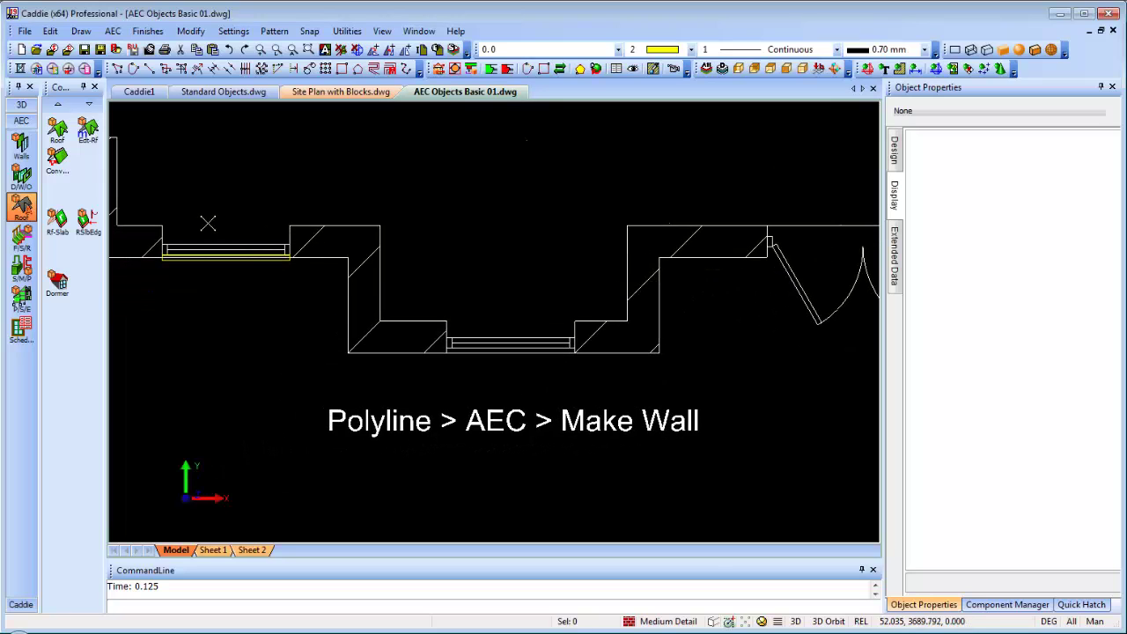
{"action": "scroll", "coordinate": [478, 297], "scroll_direction": "down", "scroll_amount": 2}
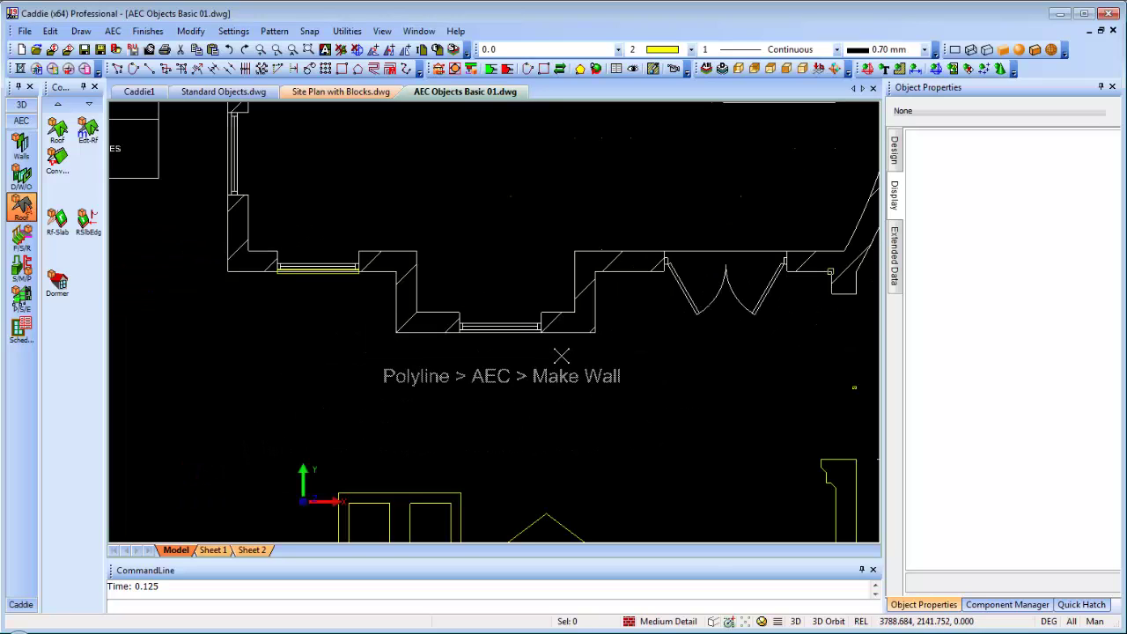
{"action": "middle_click_drag", "start_coordinate": [545, 367], "coordinate": [516, 382]}
{"action": "left_click", "coordinate": [894, 152]}
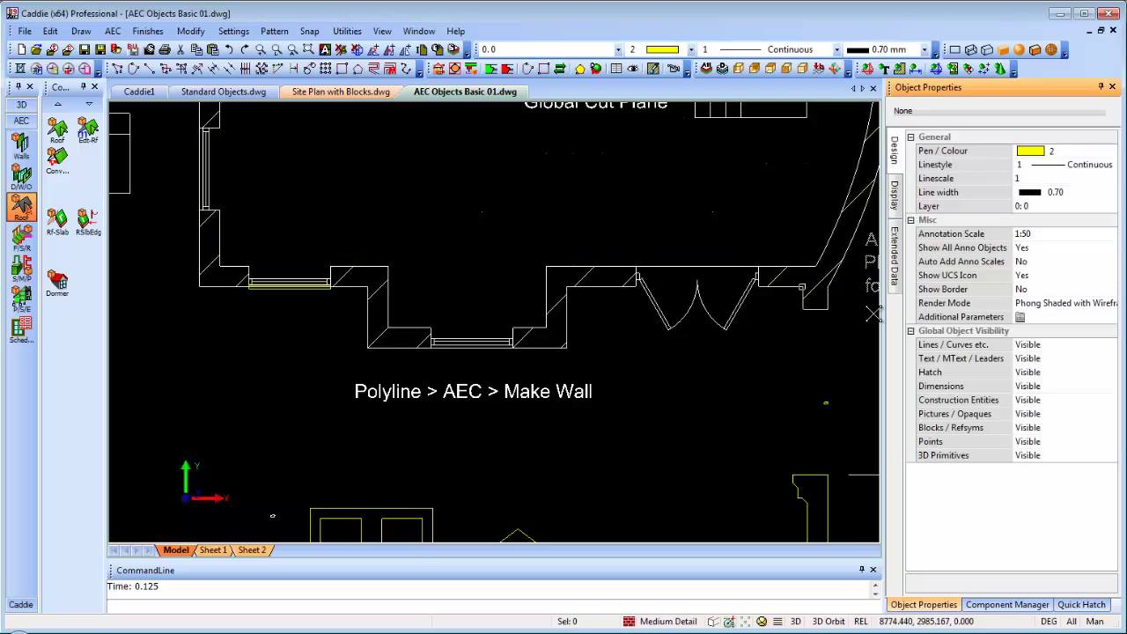
{"action": "middle_click_drag", "start_coordinate": [650, 275], "coordinate": [598, 331]}
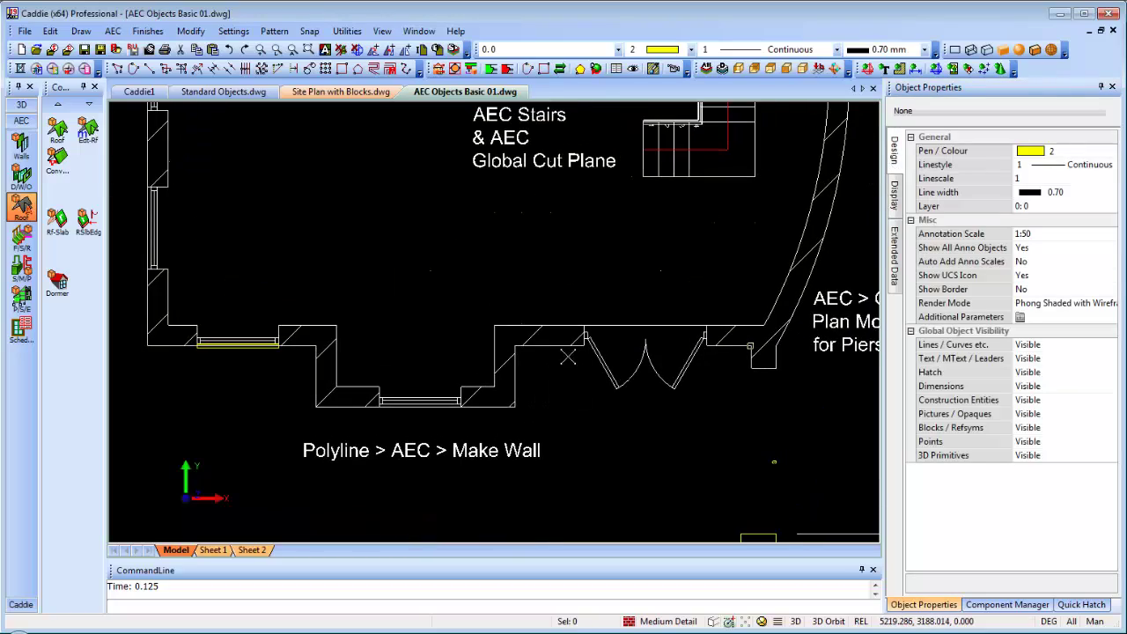
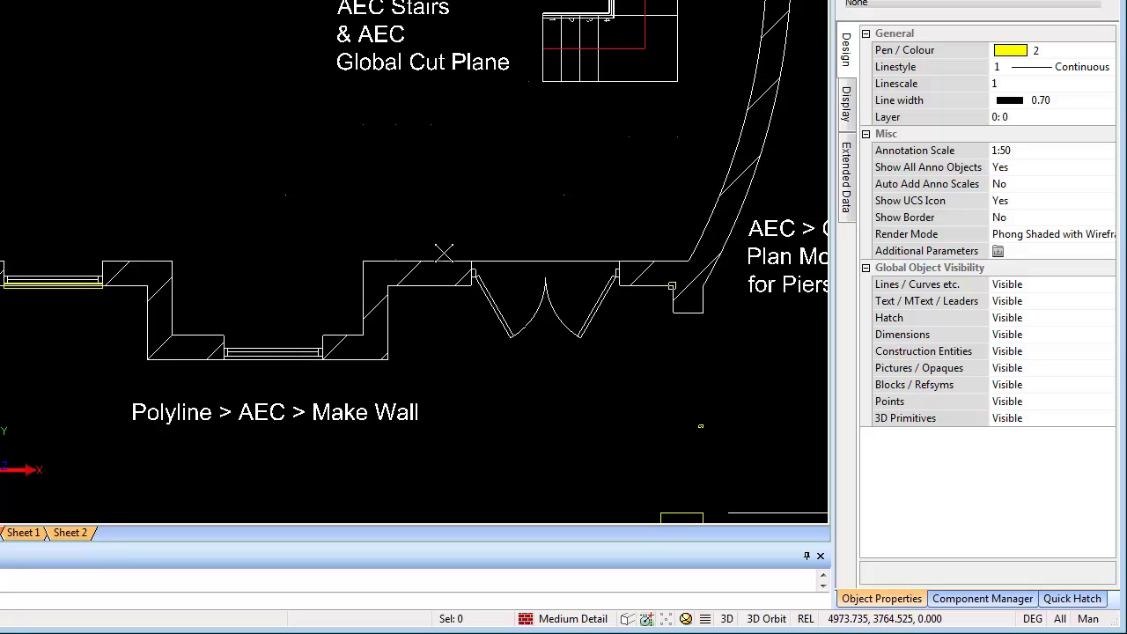
{"action": "left_click", "coordinate": [364, 304]}
{"action": "left_click", "coordinate": [198, 333]}
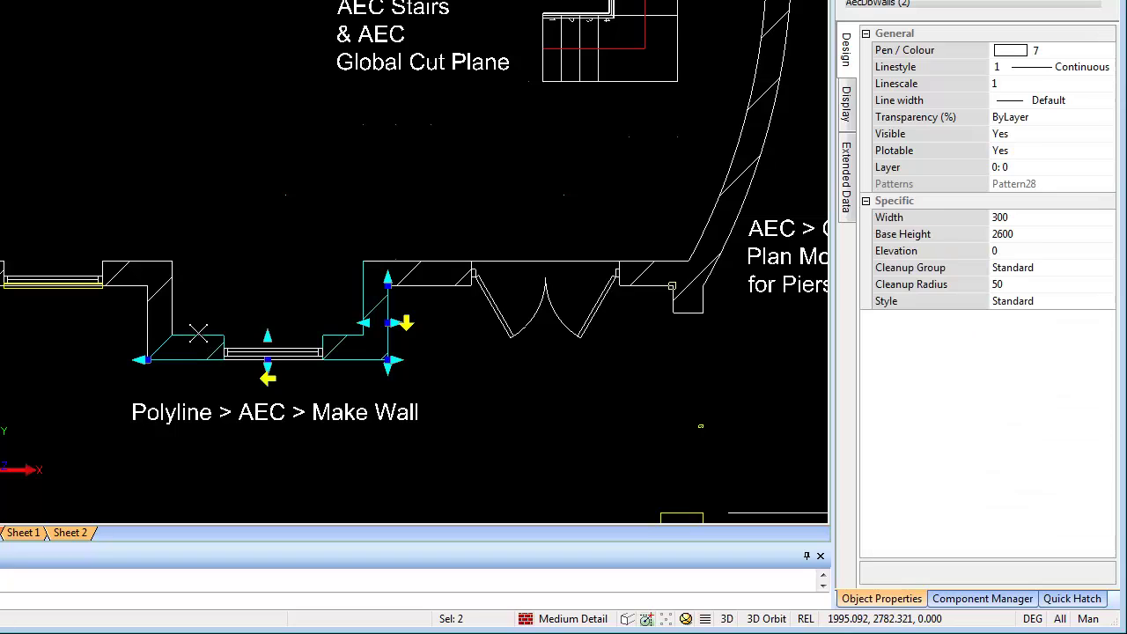
{"action": "left_click", "coordinate": [172, 285]}
{"action": "right_click", "coordinate": [290, 238]}
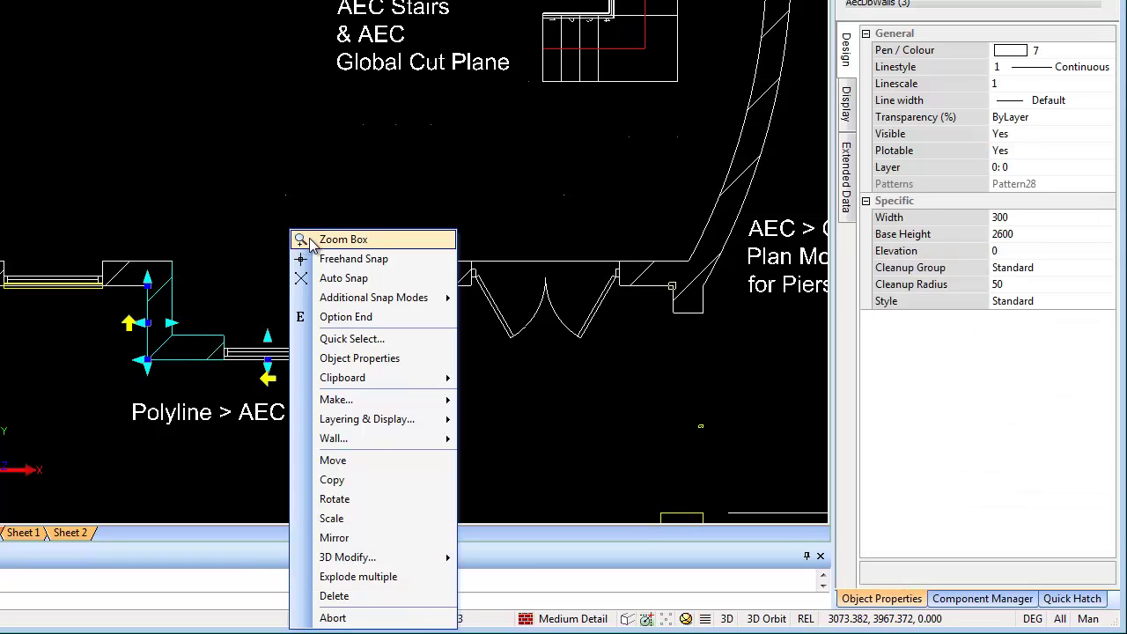
{"action": "left_click", "coordinate": [427, 360]}
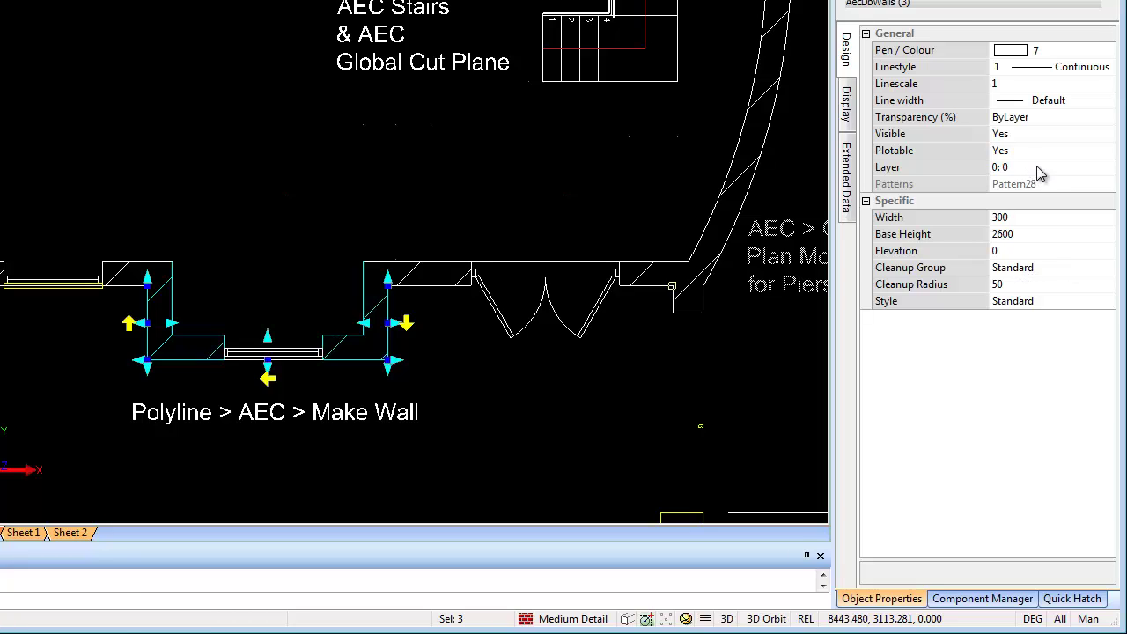
{"action": "left_click", "coordinate": [1032, 302]}
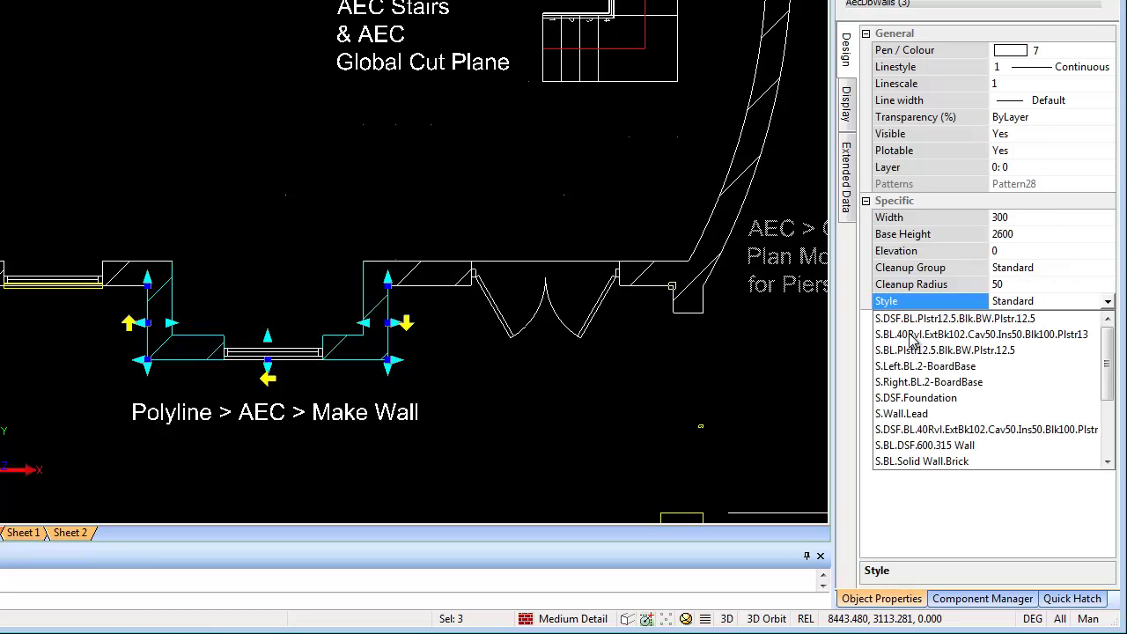
{"action": "left_click", "coordinate": [908, 337]}
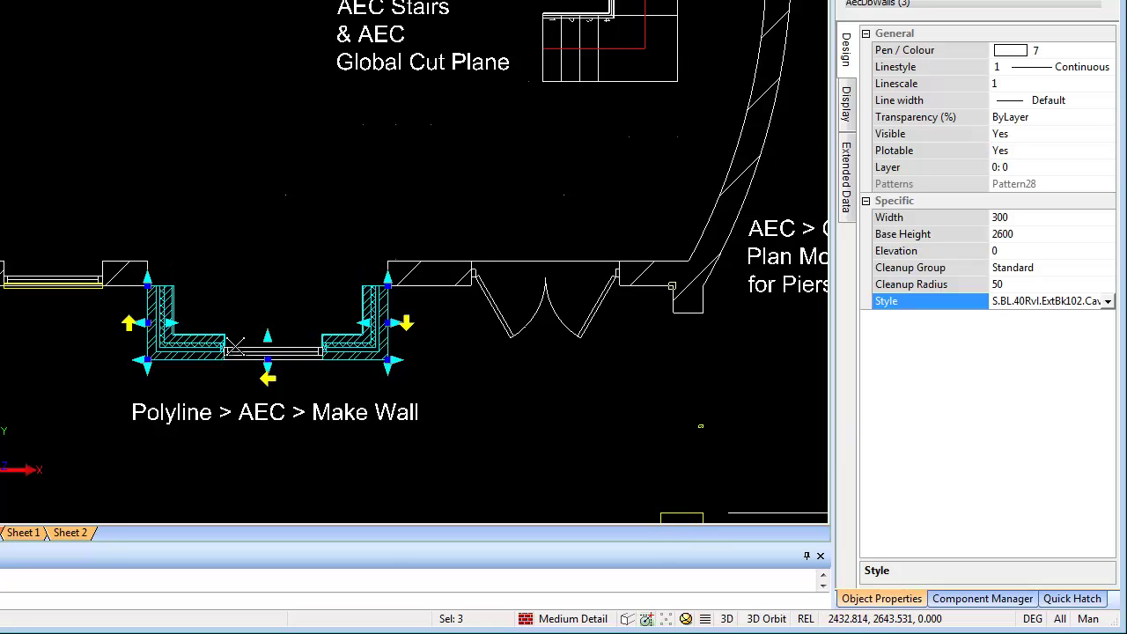
{"action": "middle_click_drag", "start_coordinate": [242, 361], "coordinate": [328, 227]}
{"action": "key", "text": "Escape"}
Step: Examine the AEC Walls extended data of the bay's front wall, including its areas, volume and material quantities
{"action": "scroll", "coordinate": [327, 228], "scroll_direction": "up", "scroll_amount": 2}
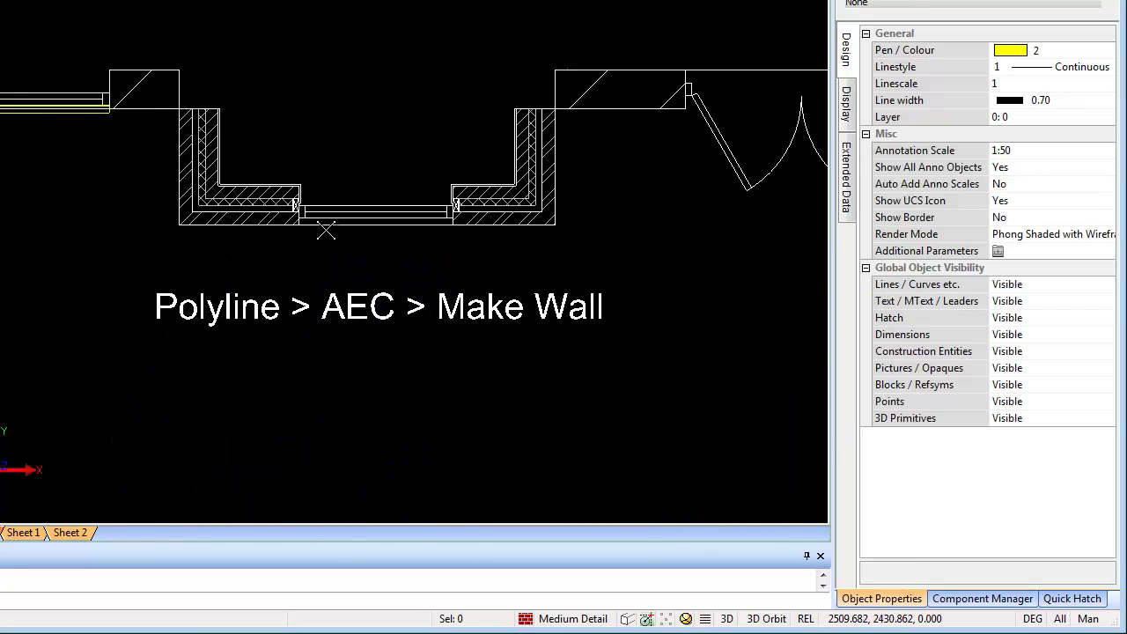
{"action": "scroll", "coordinate": [325, 231], "scroll_direction": "down", "scroll_amount": 5}
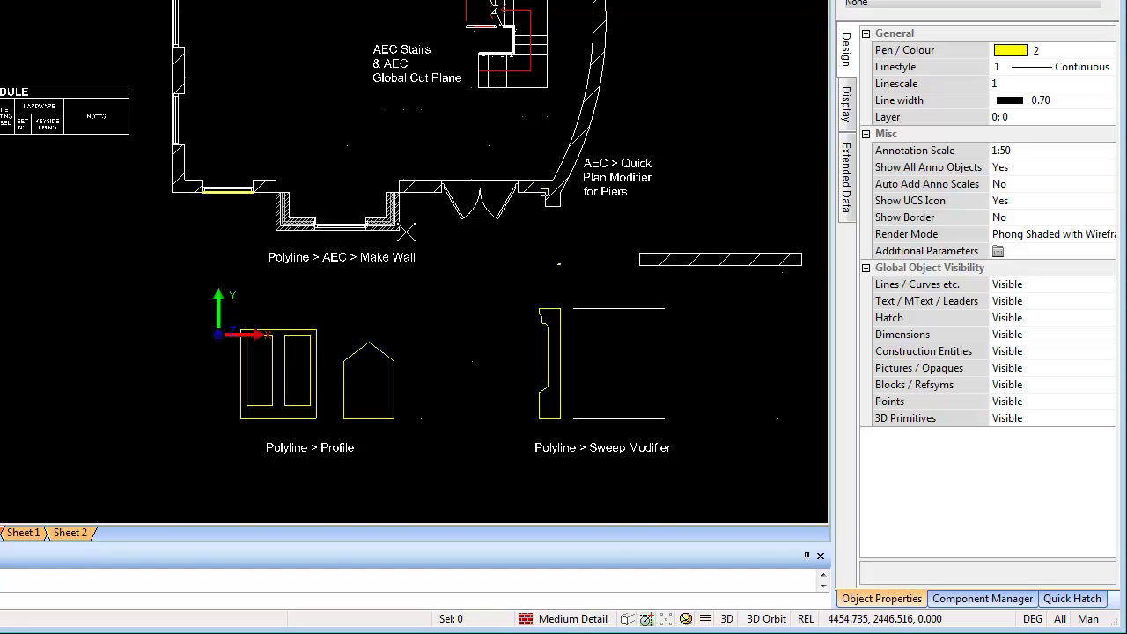
{"action": "scroll", "coordinate": [406, 231], "scroll_direction": "up", "scroll_amount": 5}
{"action": "left_click", "coordinate": [387, 221]}
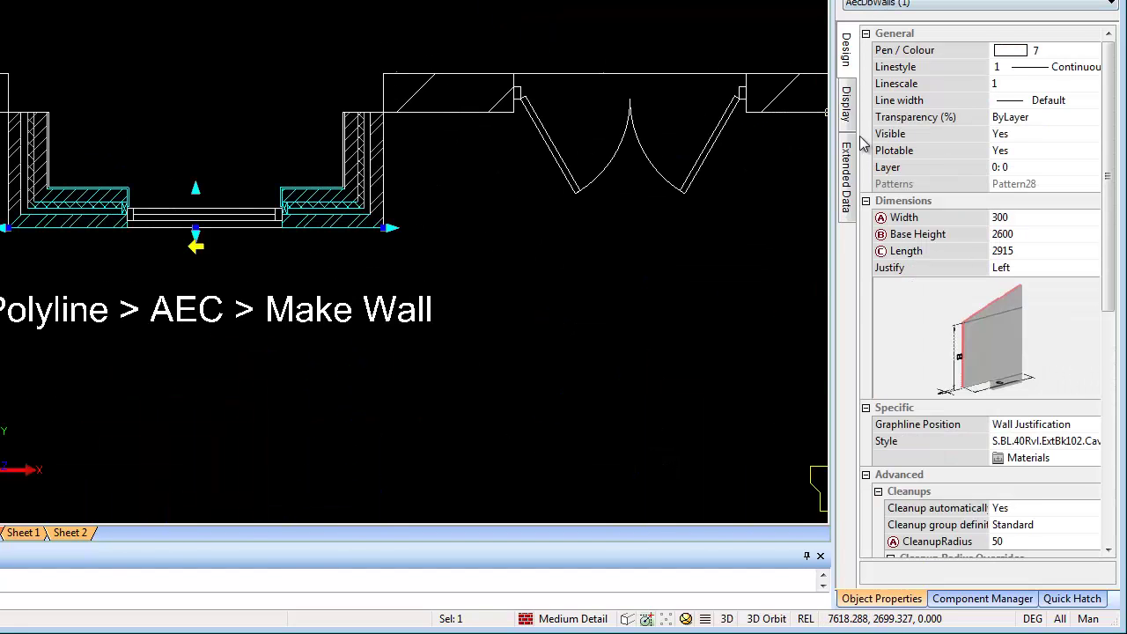
{"action": "left_click", "coordinate": [846, 181]}
{"action": "scroll", "coordinate": [1114, 227], "scroll_direction": "down", "scroll_amount": 1}
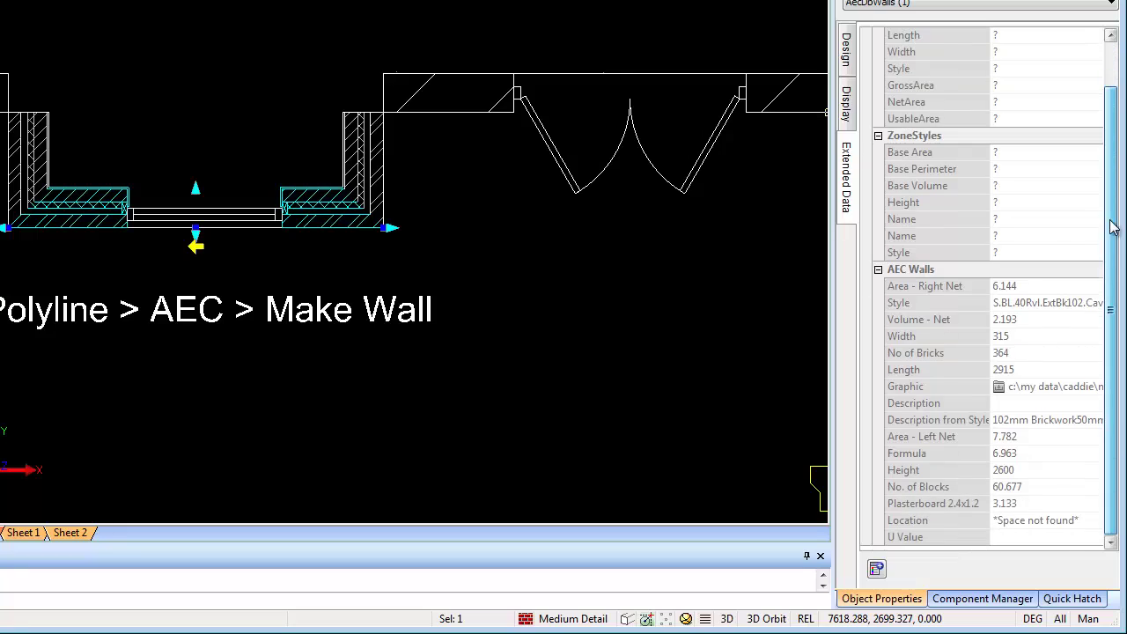